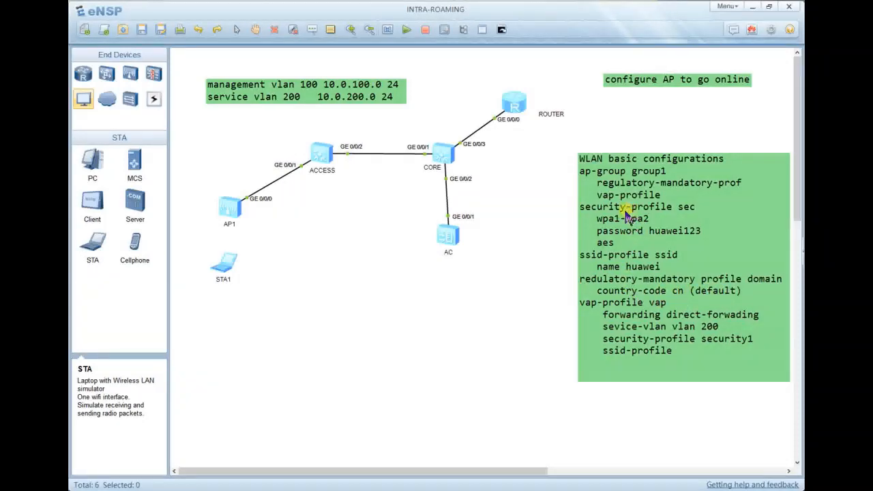
# Complete the WLAN configuration note so its line reads 'security-profile security1'.
pyautogui.doubleClick(697, 210)
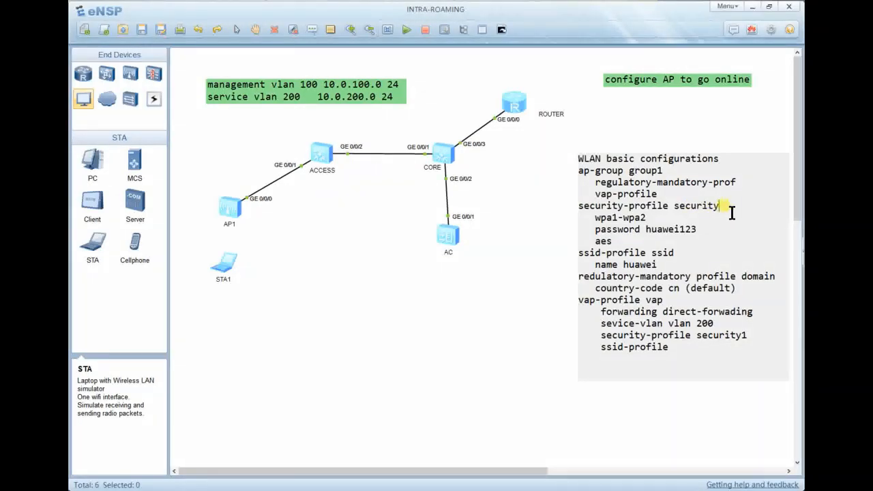
pyautogui.click(677, 239)
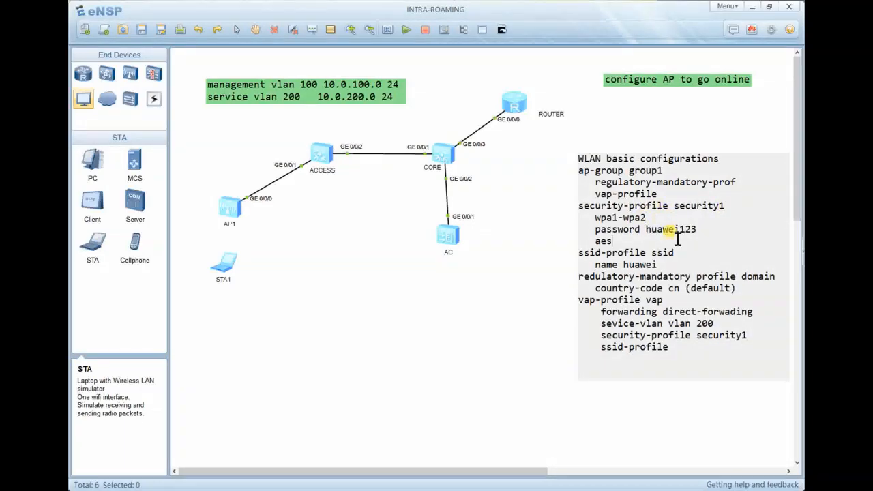
pyautogui.click(570, 228)
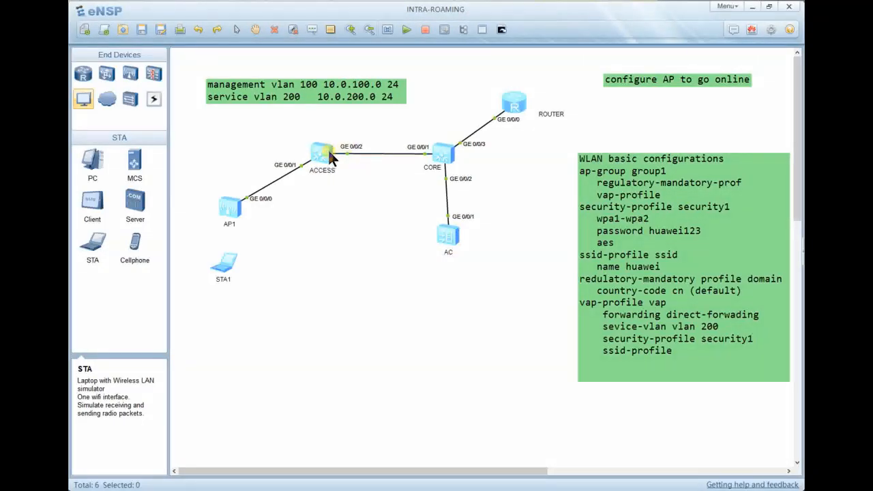
# Open the ACCESS switch console and arrange its window on screen.
pyautogui.doubleClick(328, 152)
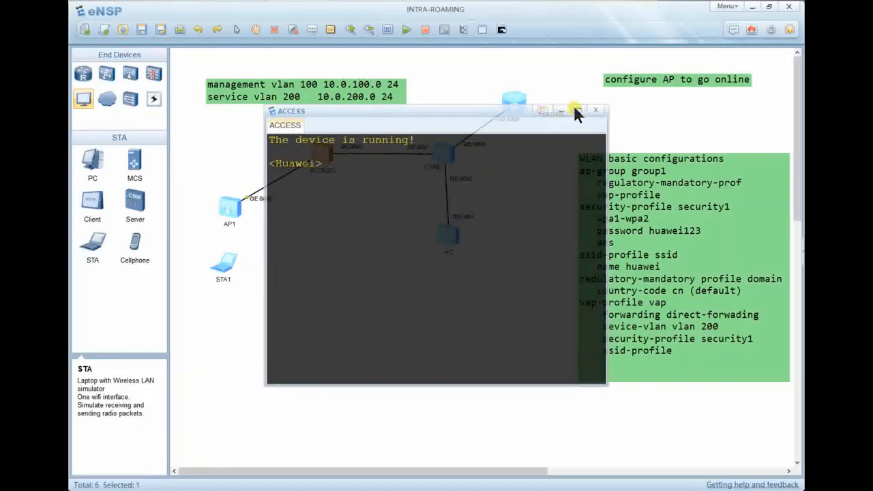
pyautogui.click(577, 110)
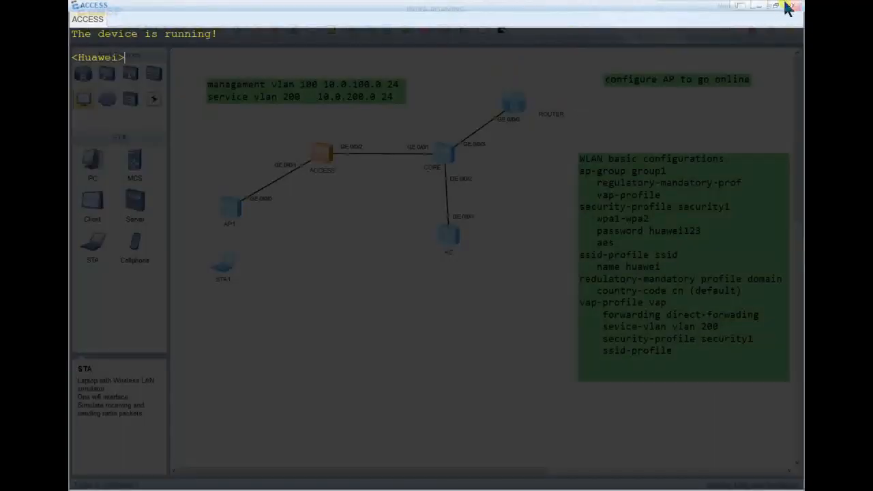
pyautogui.click(760, 6)
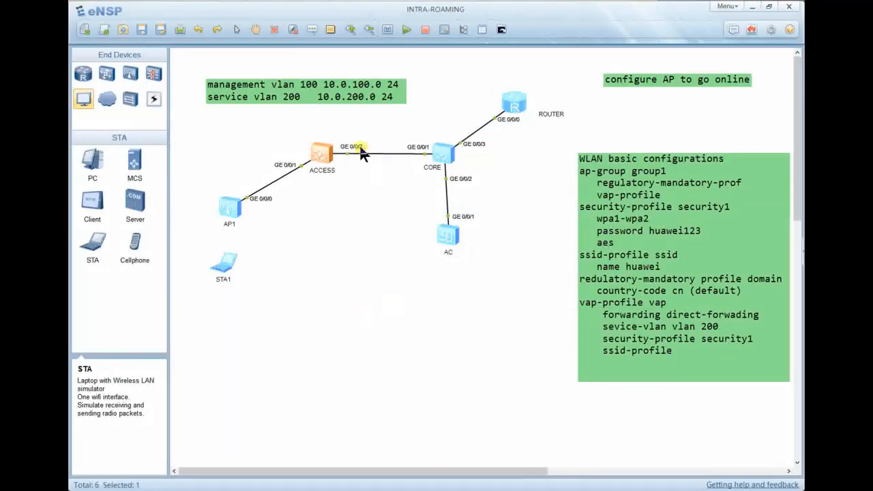
pyautogui.doubleClick(330, 153)
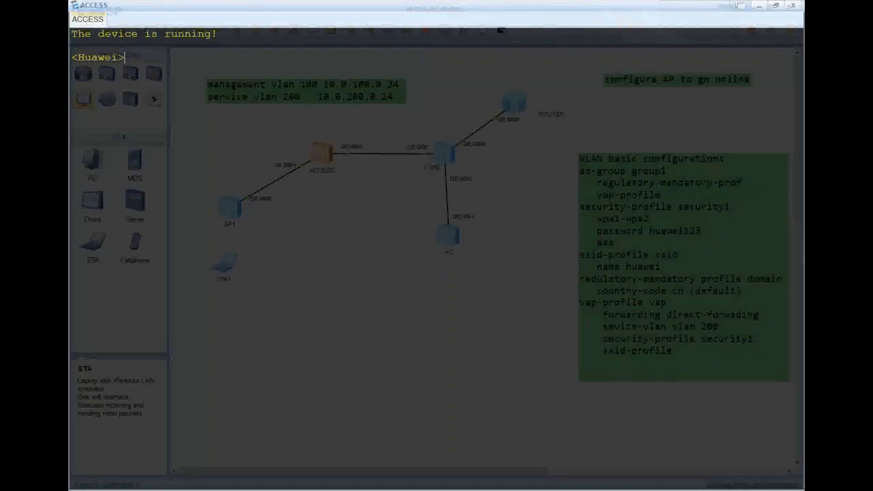
pyautogui.click(776, 6)
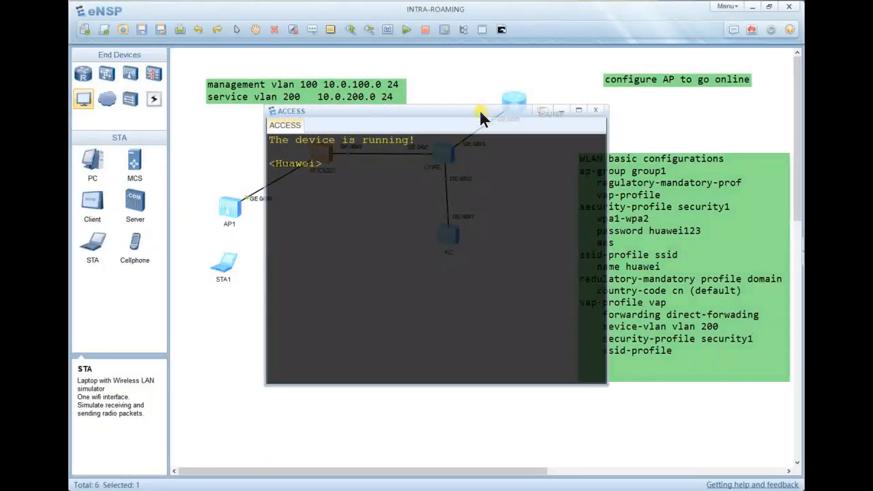
pyautogui.moveTo(479, 109); pyautogui.dragTo(581, 108)
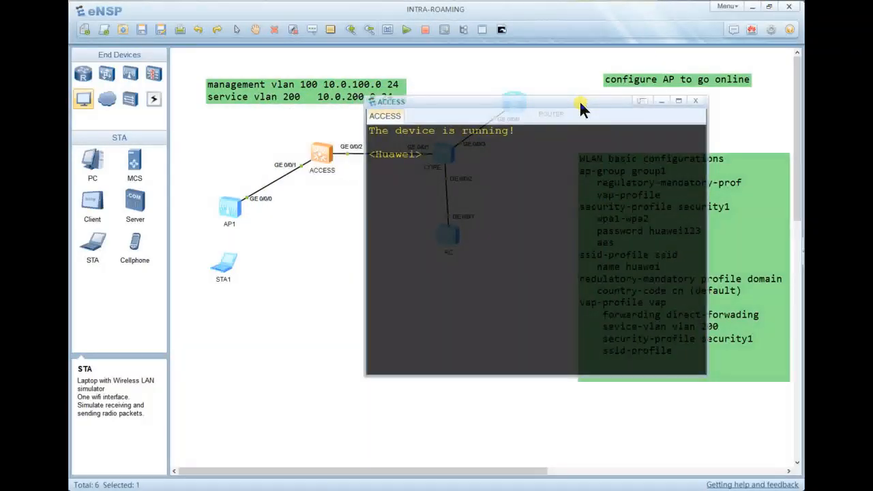
# Enter system view and rename the switch to ACCESS.
pyautogui.write('sys')
pyautogui.press('Return')
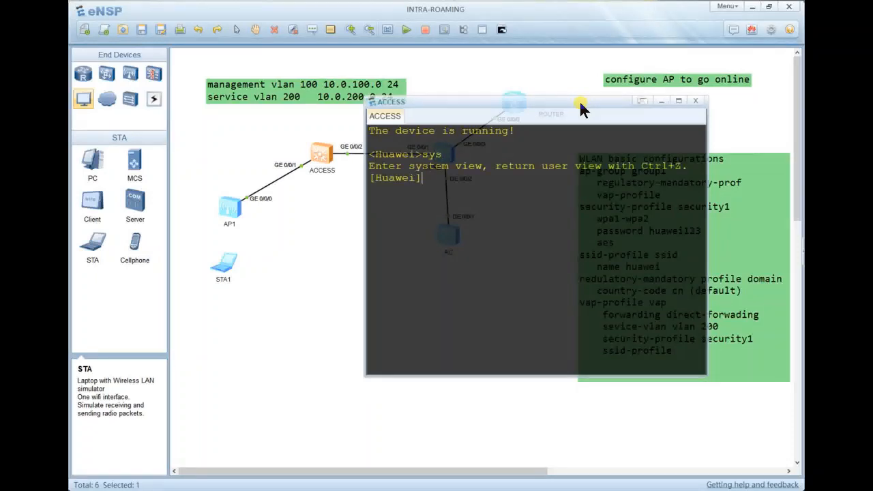
pyautogui.write('sys ACCEE')
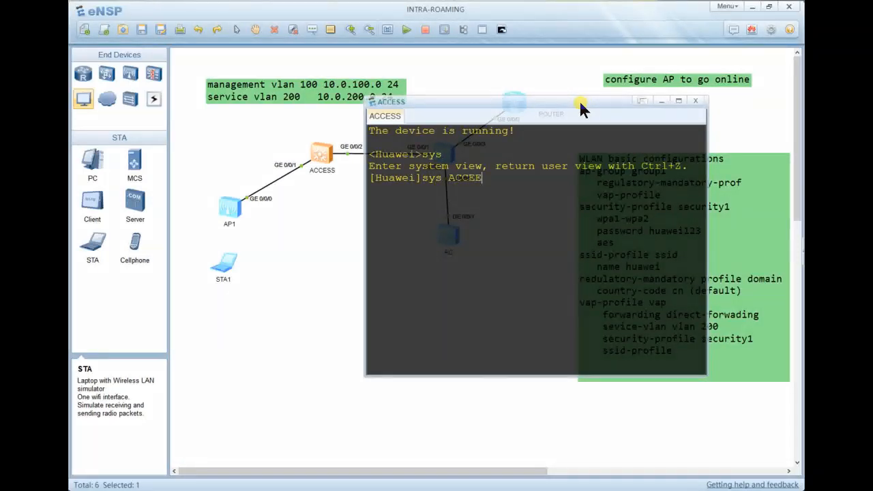
pyautogui.press('BackSpace')
pyautogui.write('SS')
pyautogui.press('Return')
# Create VLANs 100 and 200 with 'vlan batch 100 200' and enlarge the console.
pyautogui.write('vlan')
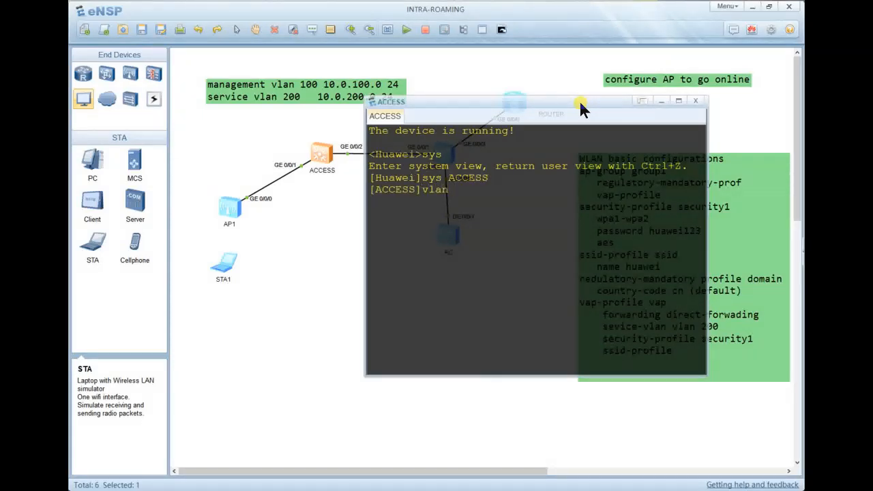
pyautogui.write(' batch  1')
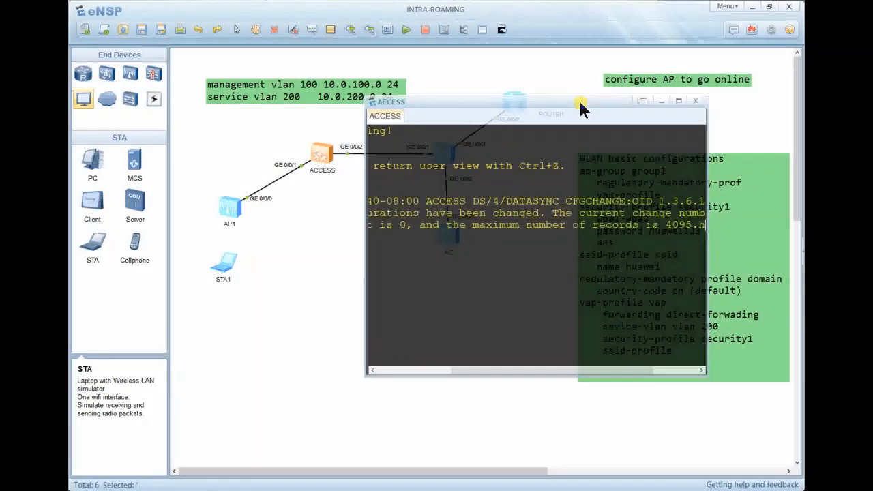
pyautogui.write('00 200')
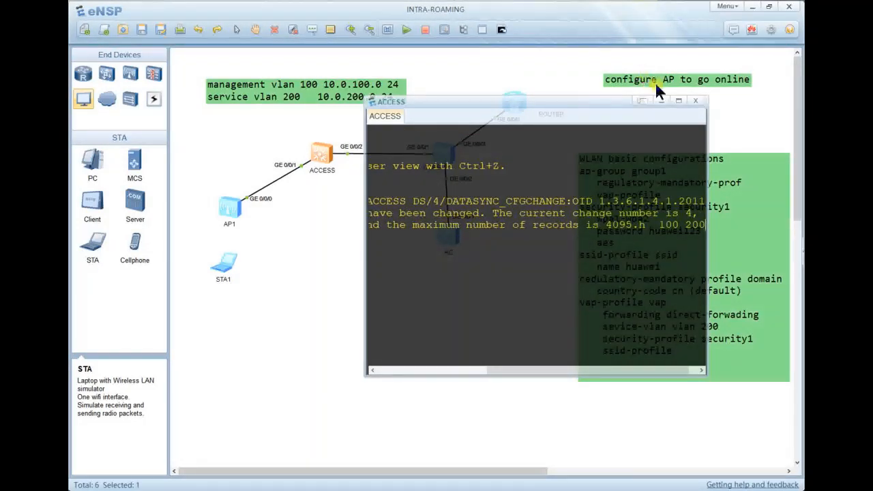
pyautogui.press('Return')
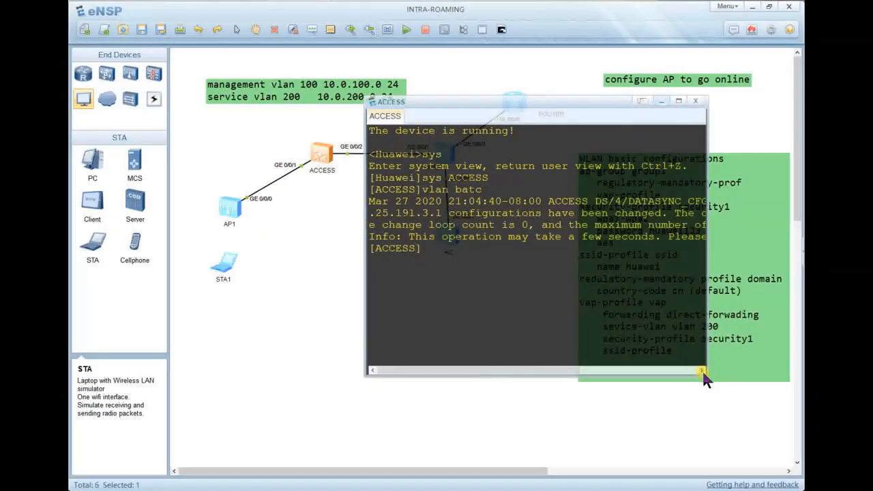
pyautogui.moveTo(708, 376); pyautogui.dragTo(783, 435)
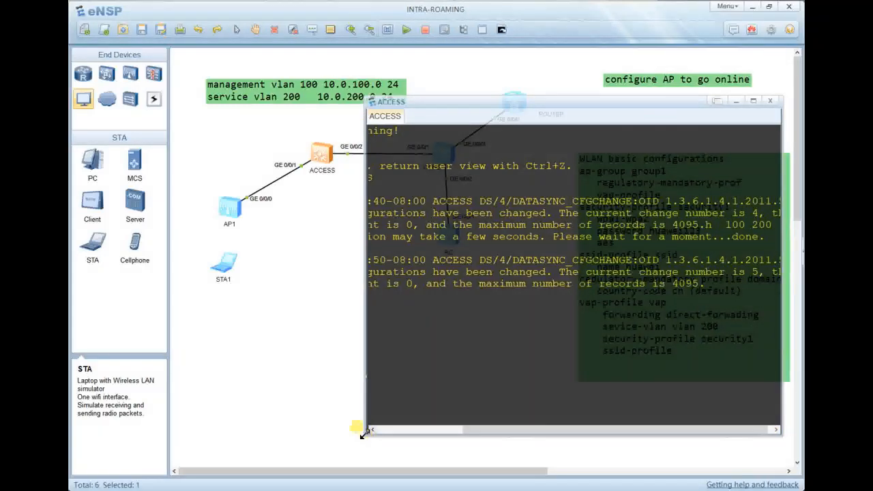
pyautogui.moveTo(362, 434); pyautogui.dragTo(266, 450)
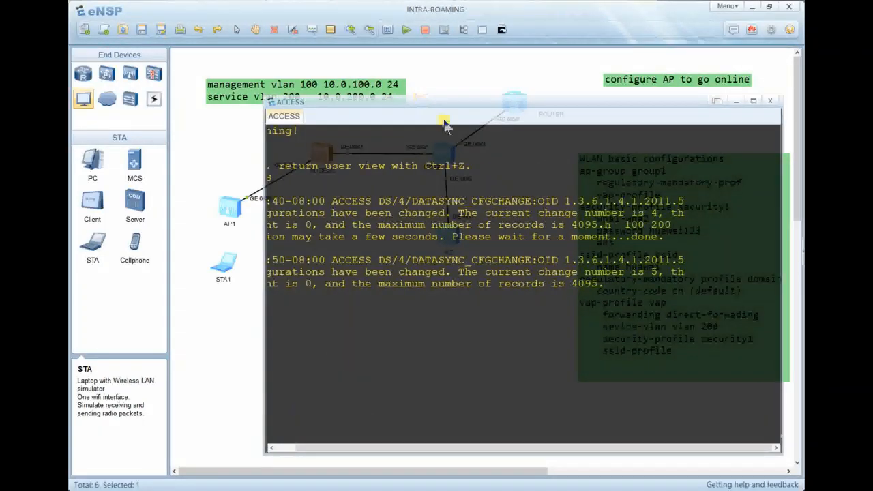
pyautogui.press('Return')
pyautogui.press('Return')
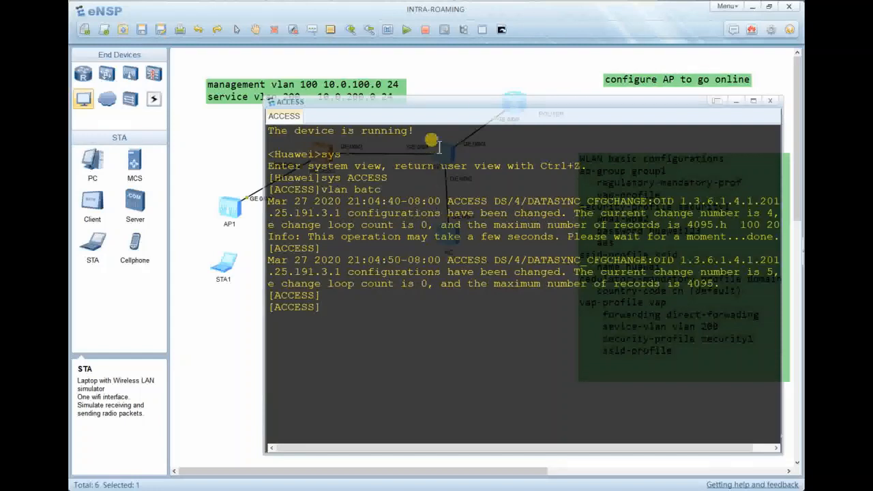
# Run 'display vlan' on ACCESS to confirm VLANs 100 and 200, then close the console.
pyautogui.moveTo(463, 102); pyautogui.dragTo(500, 69)
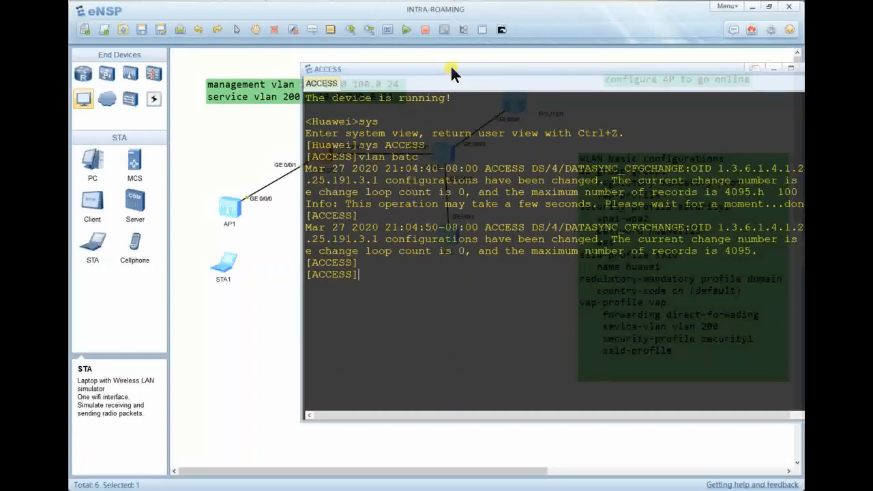
pyautogui.moveTo(450, 65); pyautogui.dragTo(464, 70)
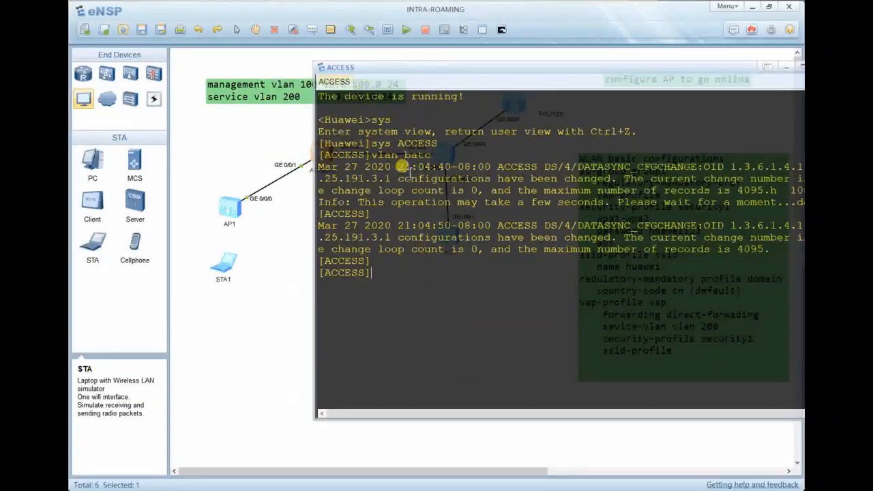
pyautogui.press('Return')
pyautogui.press('Return')
pyautogui.press('Return')
pyautogui.write('dias')
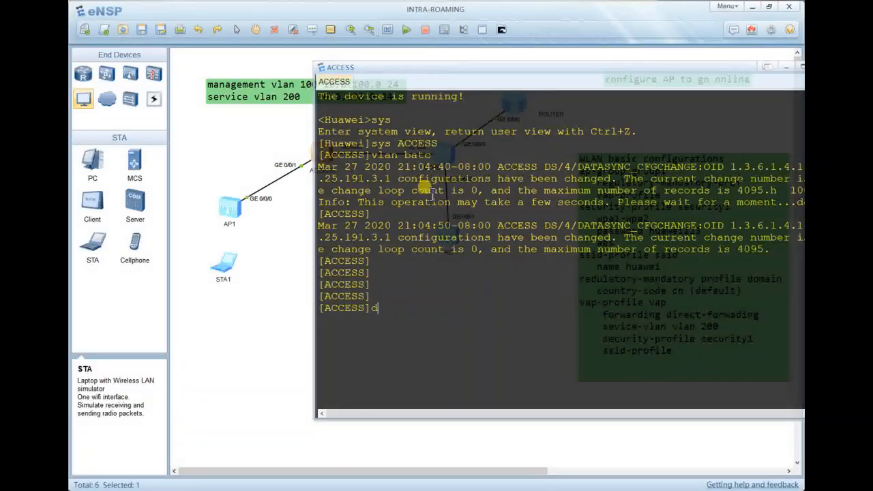
pyautogui.press('BackSpace')
pyautogui.press('BackSpace')
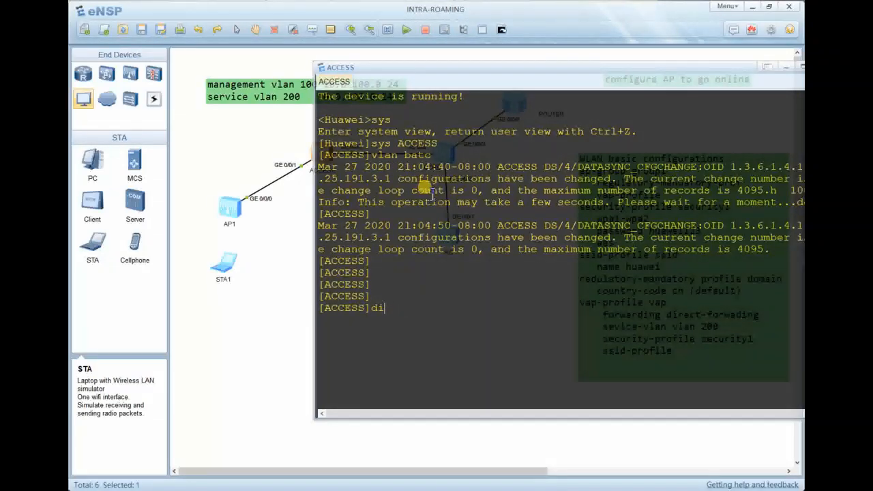
pyautogui.write('s vlan')
pyautogui.press('Return')
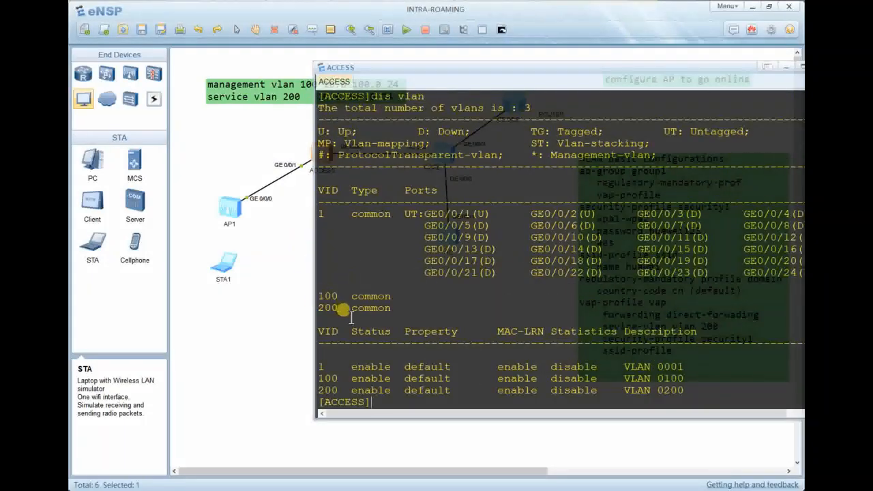
pyautogui.press('Return')
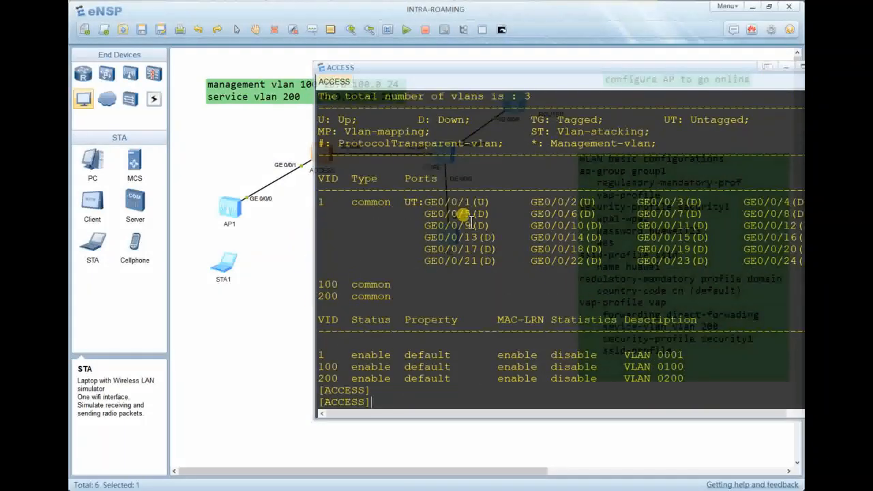
pyautogui.click(784, 66)
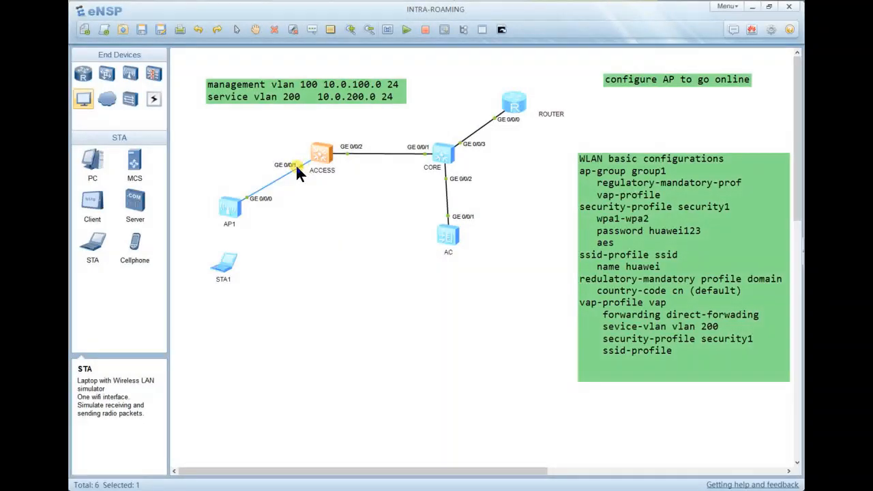
# Reopen the ACCESS console and enter interface GigabitEthernet0/0/1.
pyautogui.doubleClick(313, 154)
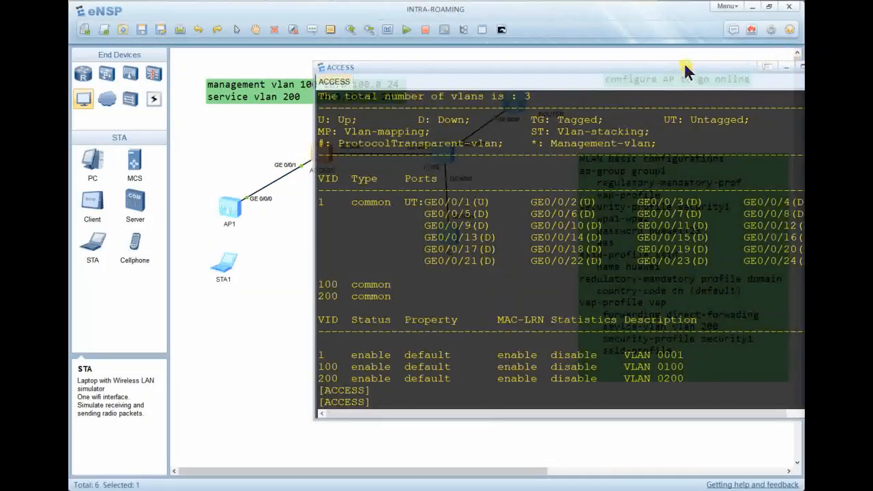
pyautogui.moveTo(684, 62); pyautogui.dragTo(642, 54)
pyautogui.press('Return')
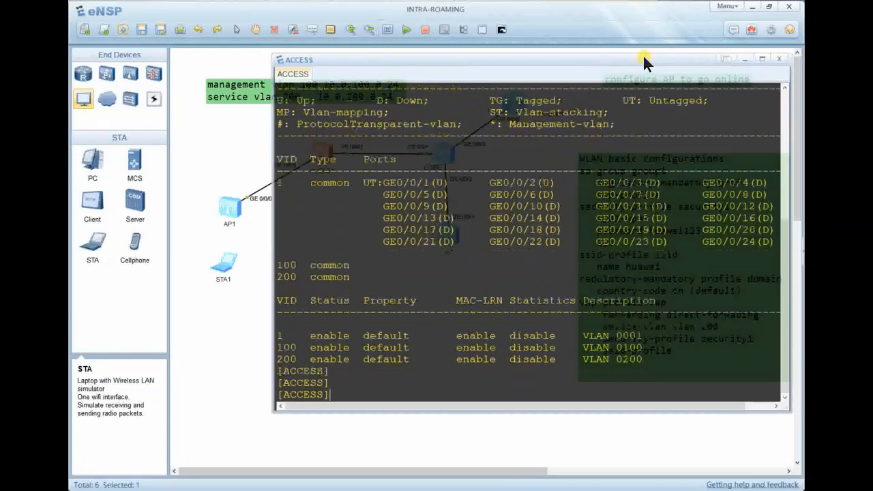
pyautogui.press('Return')
pyautogui.write('interfa')
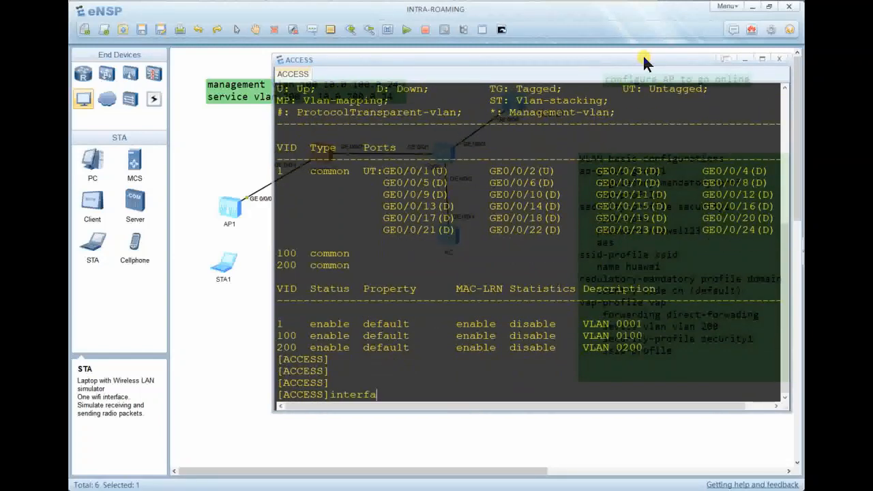
pyautogui.write(' giga 0.0.')
pyautogui.press('BackSpace')
pyautogui.press('BackSpace')
pyautogui.press('BackSpace')
pyautogui.write('/0/1')
pyautogui.press('Return')
pyautogui.press('Return')
pyautogui.press('Return')
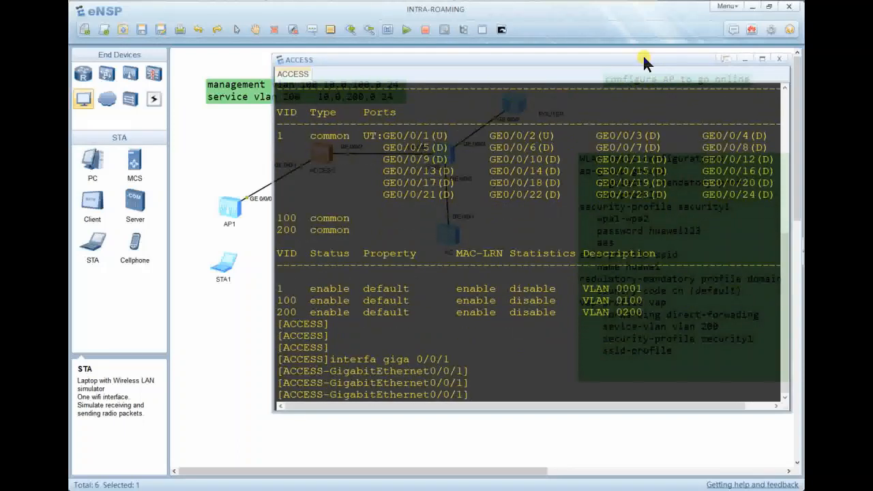
# Set GigabitEthernet0/0/1's link type to trunk.
pyautogui.write('port link ty')
pyautogui.press('Tab')
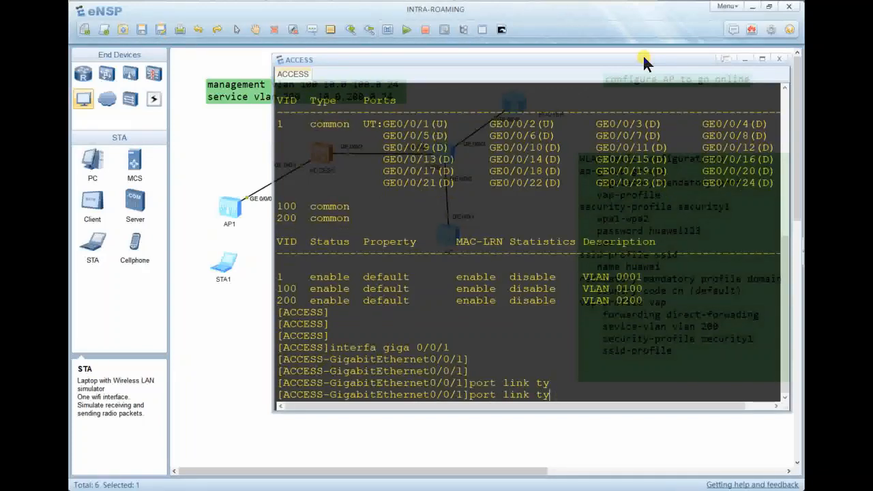
pyautogui.press('BackSpace')
pyautogui.press('BackSpace')
pyautogui.press('BackSpace')
pyautogui.write('tru')
pyautogui.press('Return')
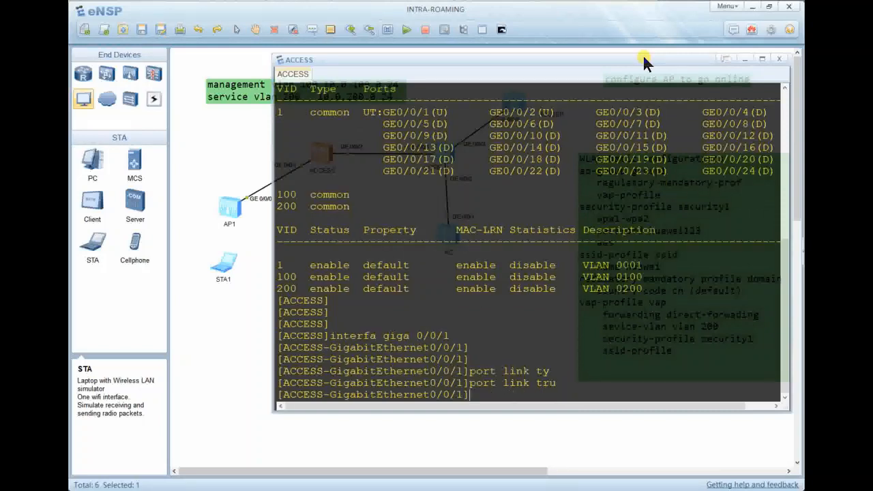
# Enter a PVID VLAN 100 command for the port.
pyautogui.write('por')
pyautogui.write('t pvi')
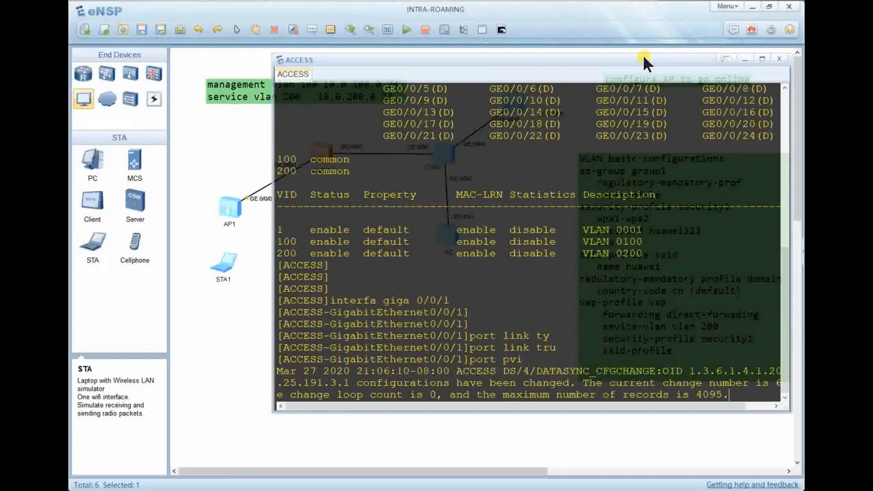
pyautogui.press('BackSpace')
pyautogui.press('Tab')
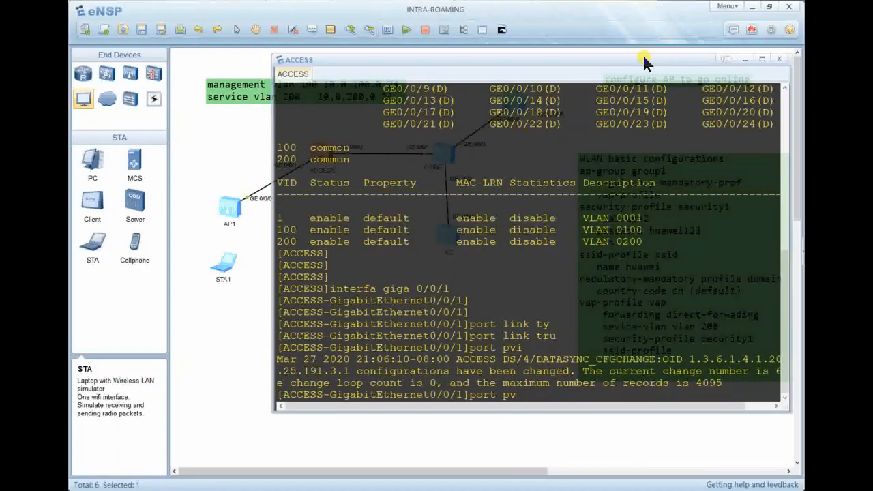
pyautogui.write('id')
pyautogui.press('Tab')
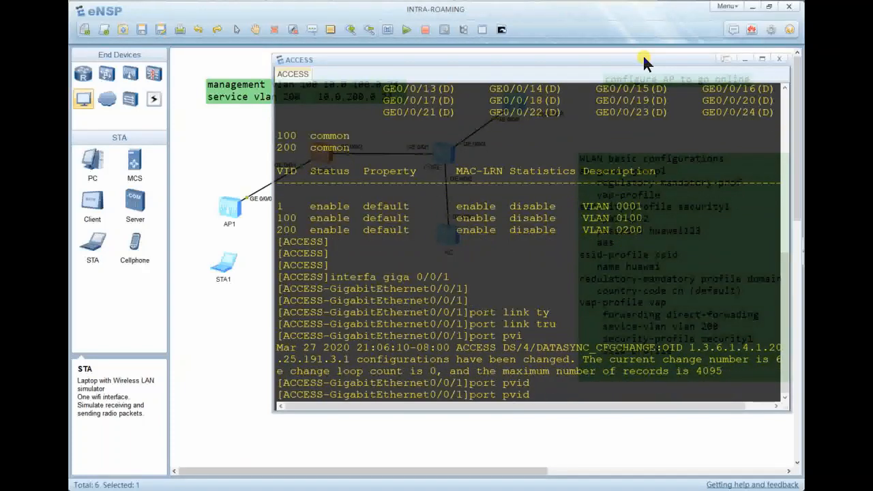
pyautogui.write('vlan 100')
pyautogui.press('Return')
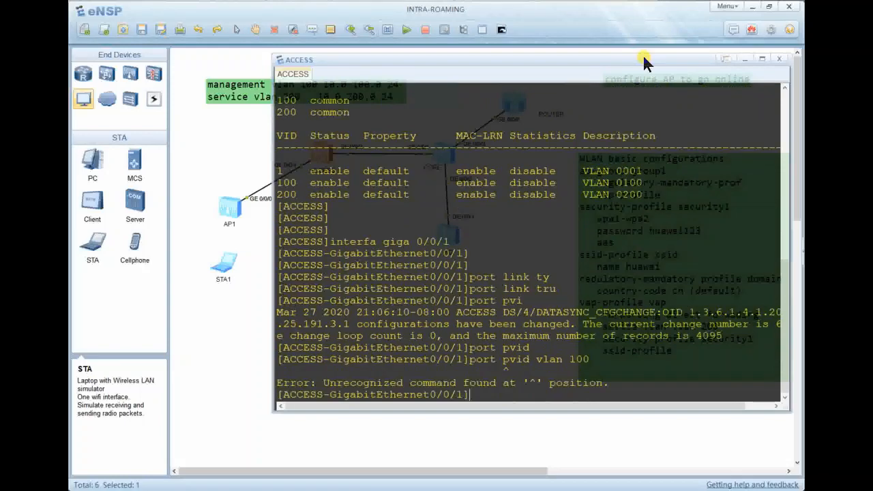
# Correct the rejected command to 'port trunk pvid vlan 100' and apply it.
pyautogui.press('Up')
pyautogui.press('Left')
pyautogui.press('Left')
pyautogui.press('Left')
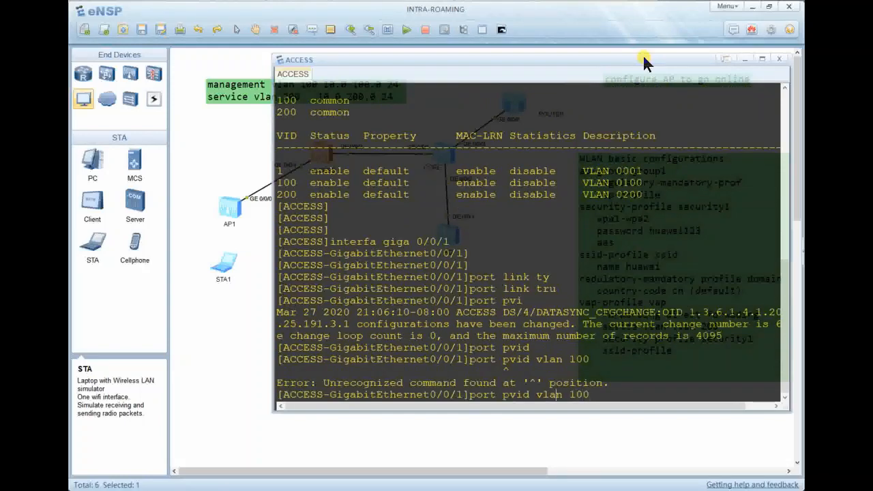
pyautogui.press('Left')
pyautogui.press('Left')
pyautogui.press('Left')
pyautogui.press('Left')
pyautogui.press('Left')
pyautogui.press('Left')
pyautogui.write('trun')
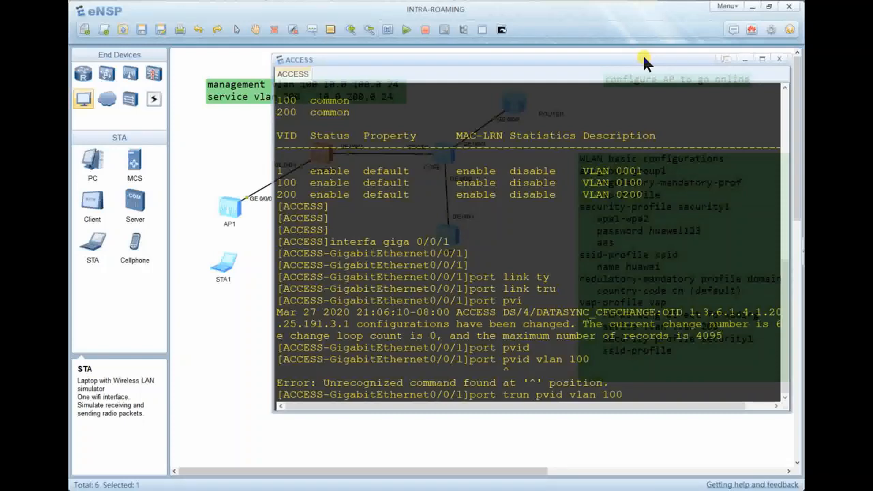
pyautogui.press('BackSpace')
pyautogui.press('BackSpace')
pyautogui.write('k')
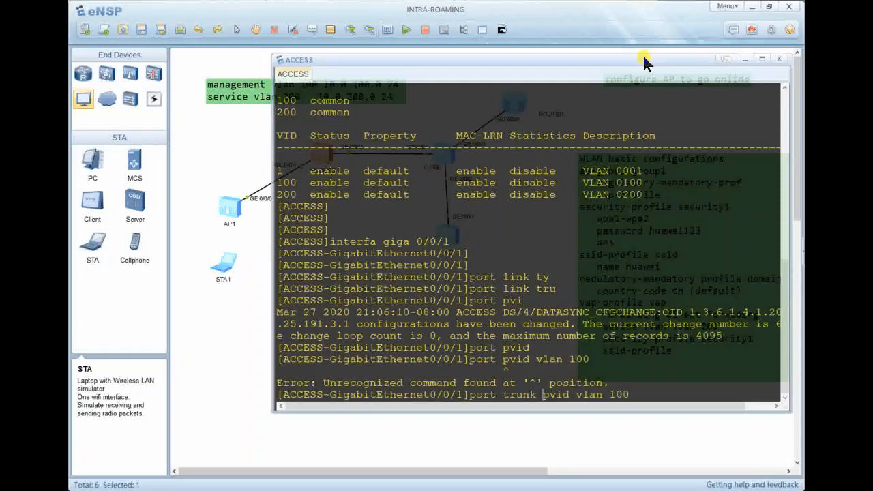
pyautogui.press('Return')
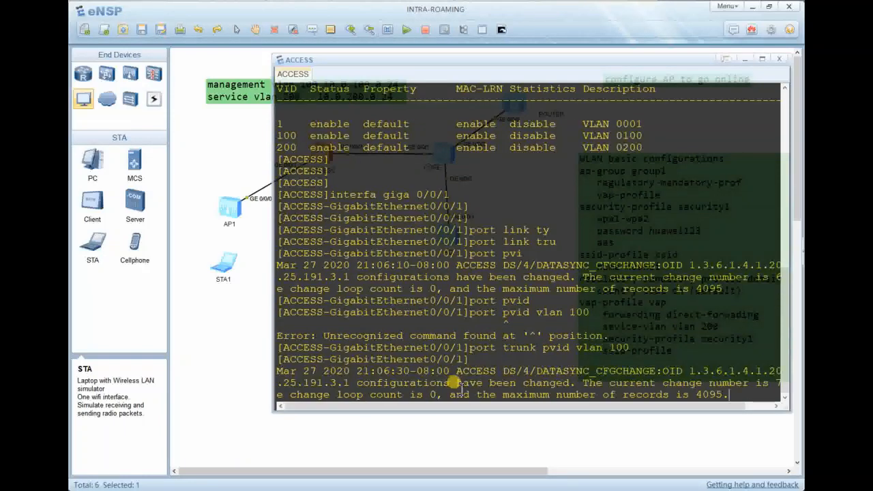
pyautogui.press('Return')
pyautogui.press('Return')
pyautogui.press('Up')
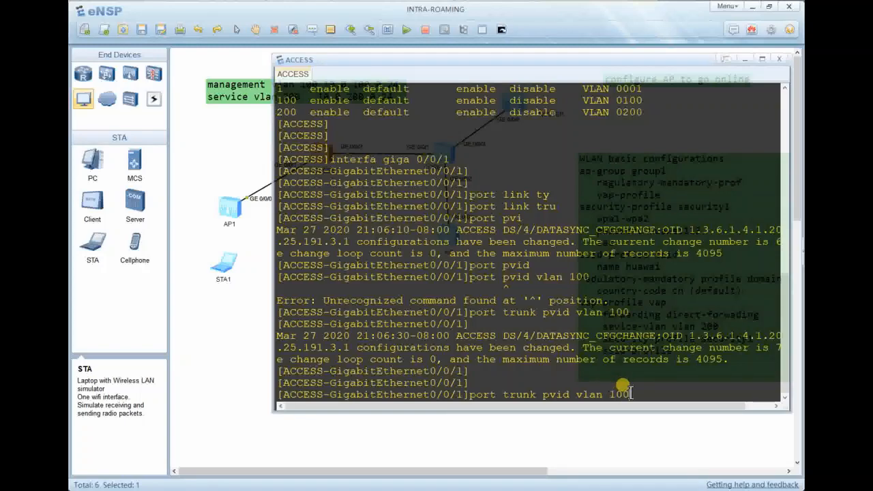
pyautogui.press('Return')
pyautogui.press('Return')
pyautogui.press('Return')
# Display the port's configuration to confirm trunk mode with PVID VLAN 100.
pyautogui.write('dis')
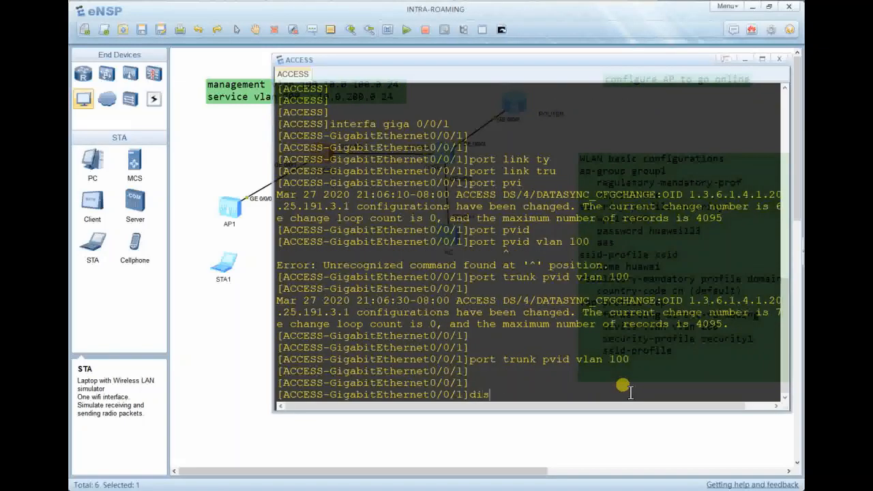
pyautogui.write(' this')
pyautogui.press('Return')
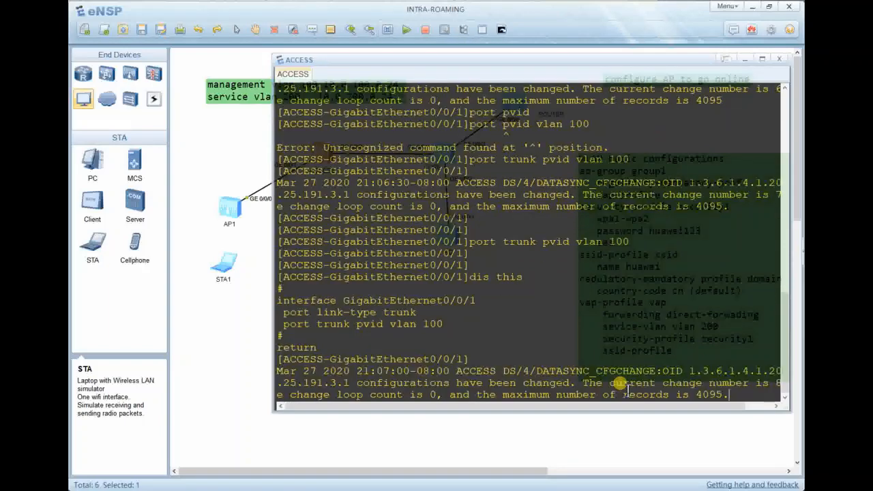
pyautogui.write('pot')
pyautogui.press('BackSpace')
pyautogui.press('BackSpace')
pyautogui.press('BackSpace')
pyautogui.press('Return')
pyautogui.press('Return')
pyautogui.write('port ')
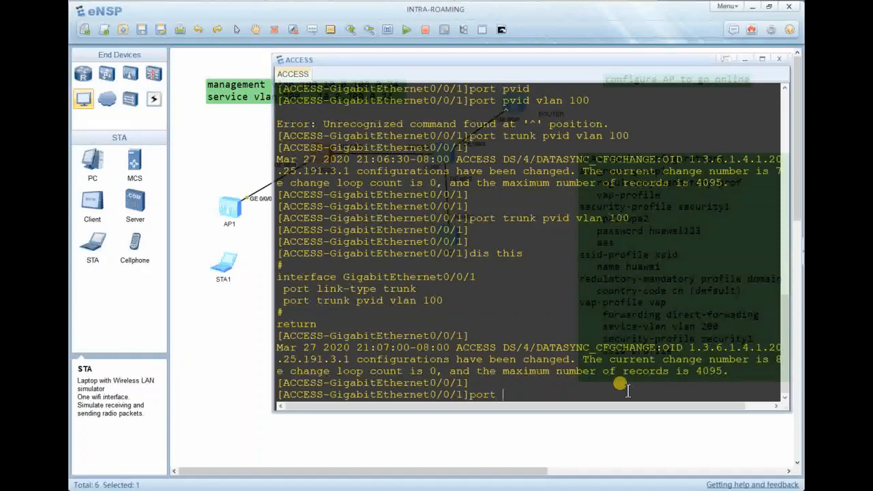
pyautogui.write('trunk')
# Add 'port trunk allow-pass vlan 100 200' on GigabitEthernet0/0/1 and verify with 'dis this'.
pyautogui.press('Tab')
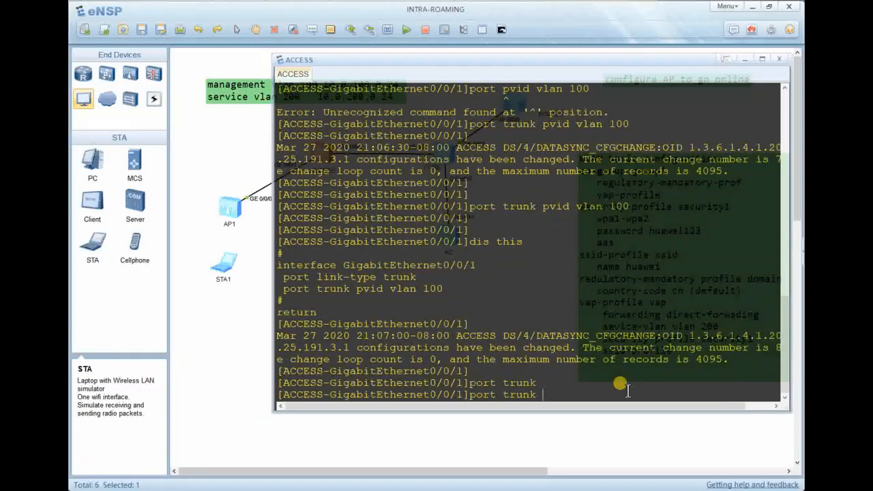
pyautogui.write('al')
pyautogui.press('Tab')
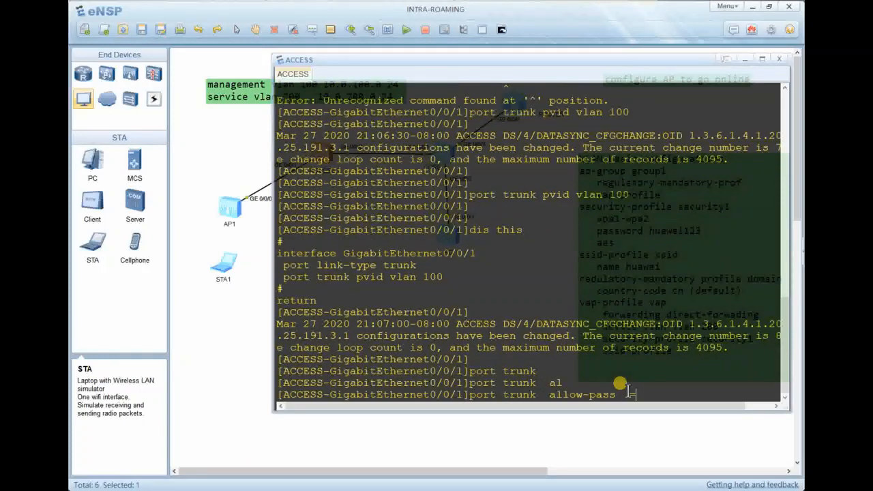
pyautogui.write('vlan')
pyautogui.press('BackSpace')
pyautogui.press('BackSpace')
pyautogui.write('an 100 200')
pyautogui.press('Return')
pyautogui.write('dis t')
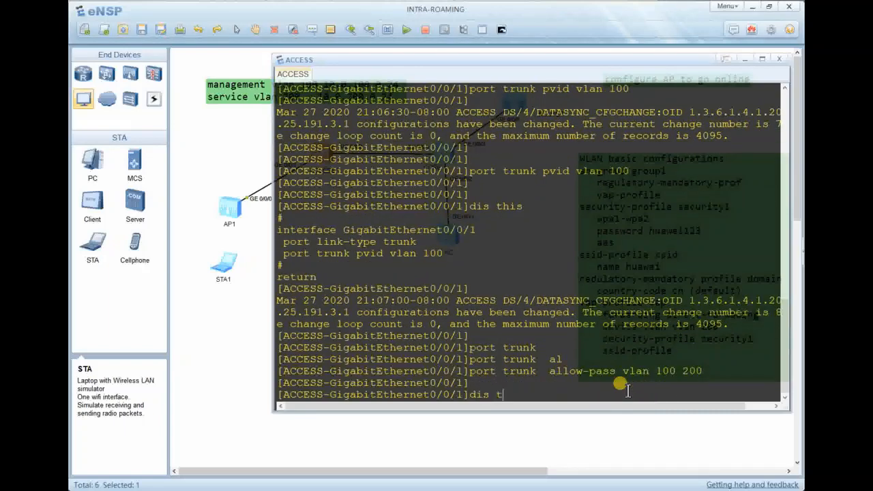
pyautogui.write('his')
pyautogui.press('Return')
pyautogui.press('Return')
pyautogui.press('Return')
pyautogui.press('Return')
# Begin typing the interface command for the next GigabitEthernet port.
pyautogui.write('in')
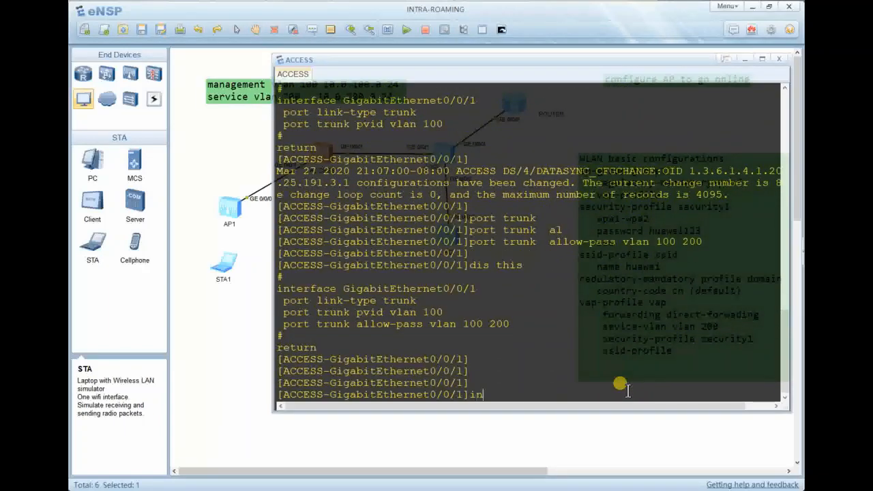
pyautogui.write('terfac')
pyautogui.press('BackSpace')
pyautogui.press('BackSpace')
pyautogui.press('BackSpace')
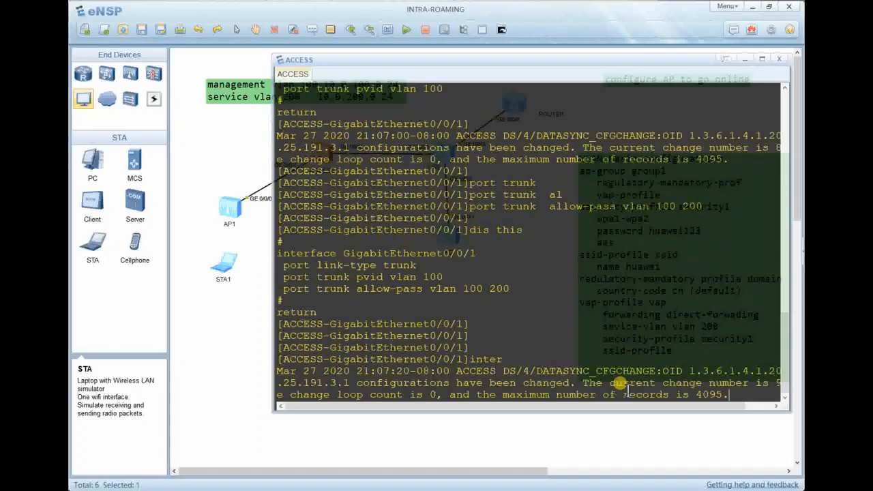
pyautogui.write('f')
pyautogui.press('BackSpace')
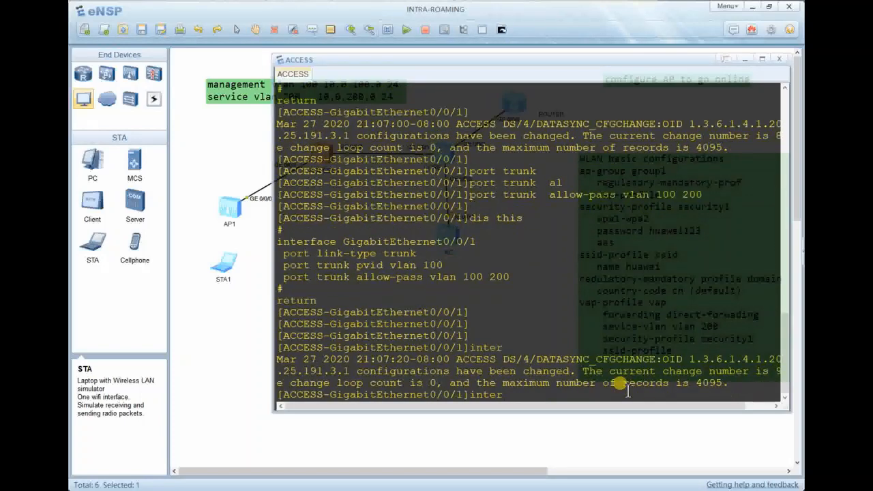
pyautogui.write('giga 0/0/1')
pyautogui.press('Tab')
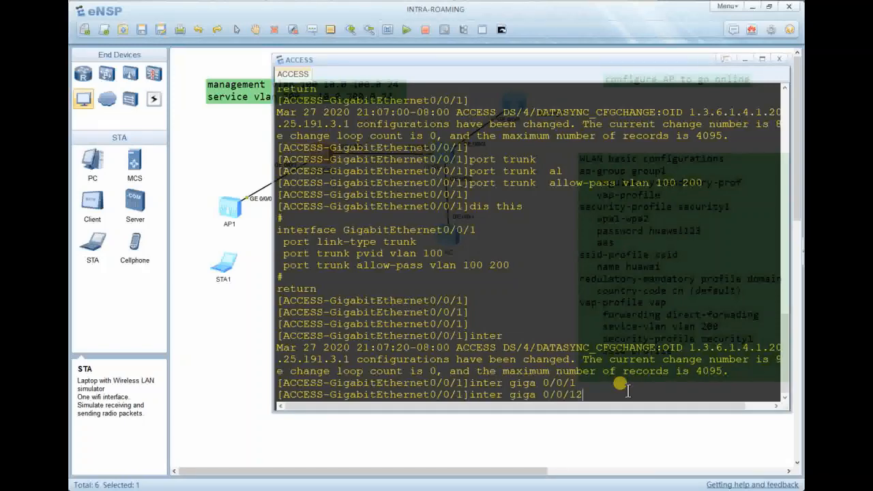
# Enter interface GigabitEthernet0/0/2 and display its current configuration.
pyautogui.press('BackSpace')
pyautogui.write('2')
pyautogui.press('Return')
pyautogui.press('Return')
pyautogui.press('Return')
pyautogui.write('dis this')
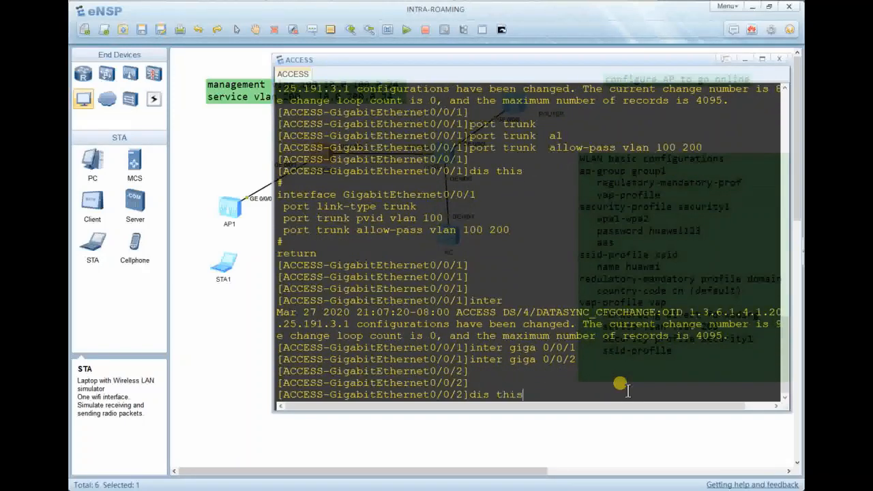
pyautogui.press('Return')
# Enter a trunk link-type command for GigabitEthernet0/0/2.
pyautogui.write('port ')
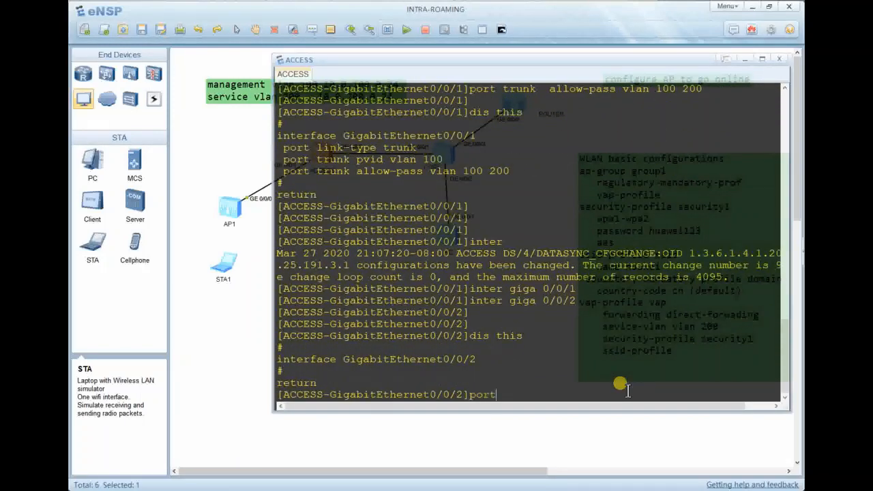
pyautogui.write('link ty')
pyautogui.press('Tab')
pyautogui.write('pe')
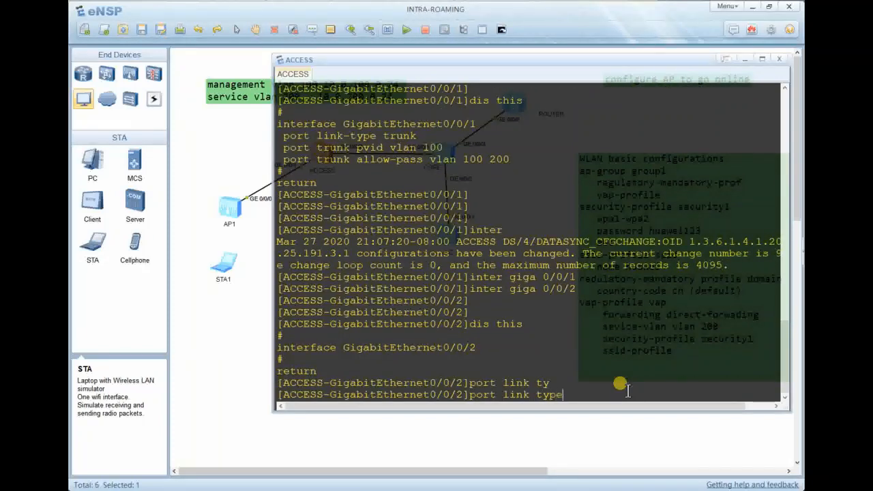
pyautogui.write(' te')
pyautogui.press('Tab')
pyautogui.write('ru')
pyautogui.press('Tab')
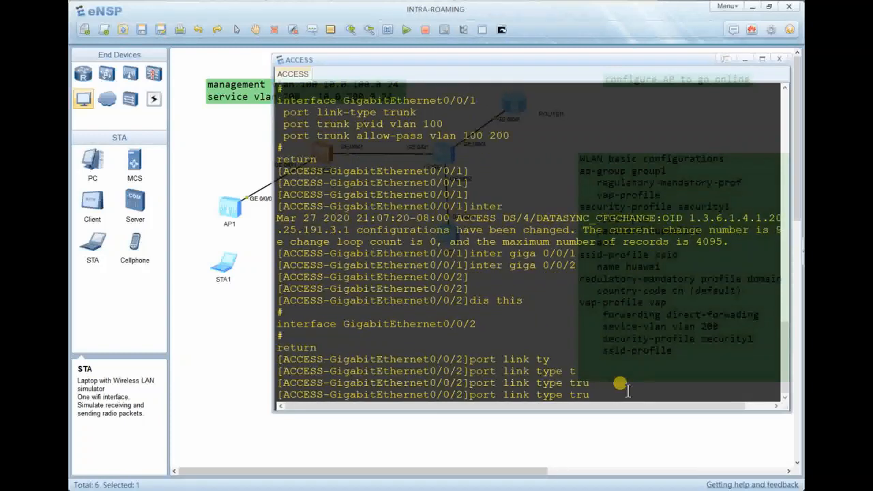
pyautogui.press('Return')
# Fix the rejected command to set GigabitEthernet0/0/2 to trunk, then verify with 'dis this'.
pyautogui.press('Up')
pyautogui.press('BackSpace')
pyautogui.press('BackSpace')
pyautogui.press('BackSpace')
pyautogui.press('BackSpace')
pyautogui.press('BackSpace')
pyautogui.press('BackSpace')
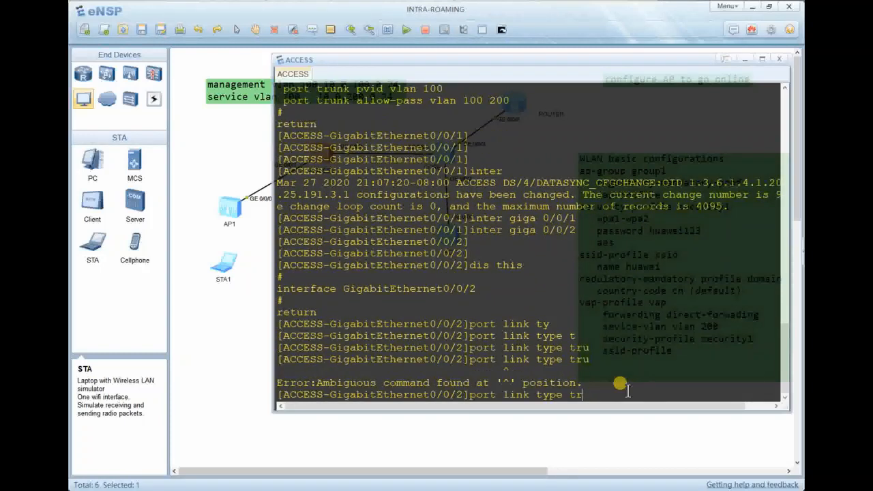
pyautogui.press('BackSpace')
pyautogui.press('BackSpace')
pyautogui.write('tu')
pyautogui.press('BackSpace')
pyautogui.write('run')
pyautogui.press('Return')
pyautogui.press('Return')
pyautogui.write('dis this')
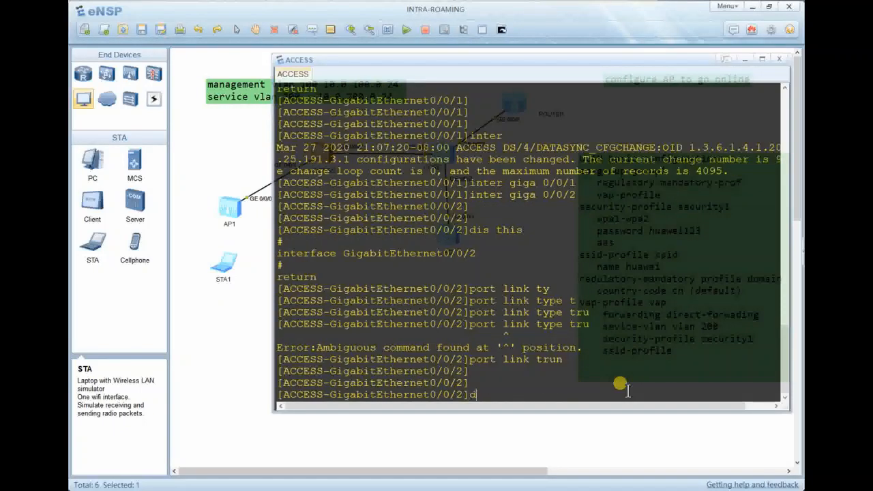
pyautogui.press('Return')
pyautogui.press('Return')
pyautogui.press('Return')
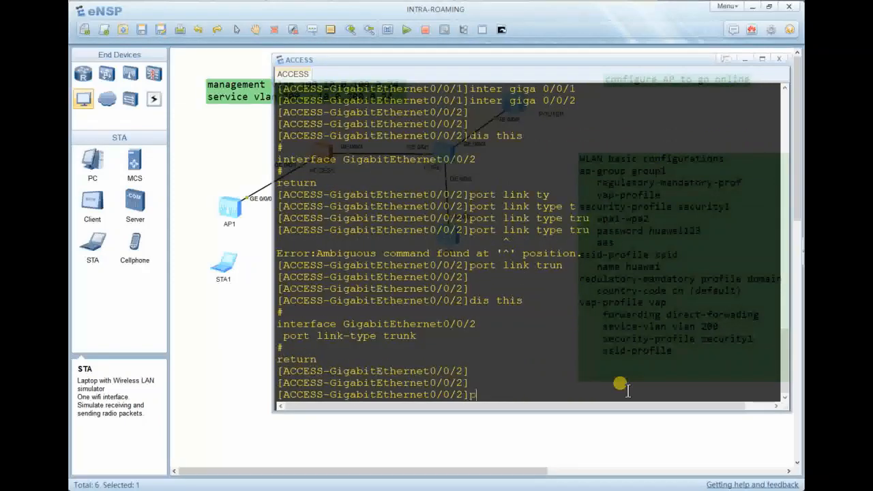
# Allow VLANs 100 and 200 on GigabitEthernet0/0/2, verify, and return to the topology.
pyautogui.write('port tr')
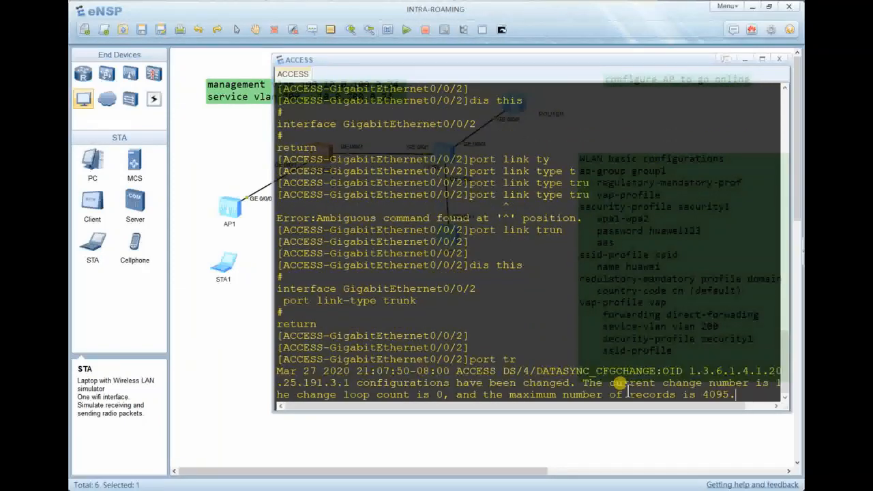
pyautogui.write('unk al')
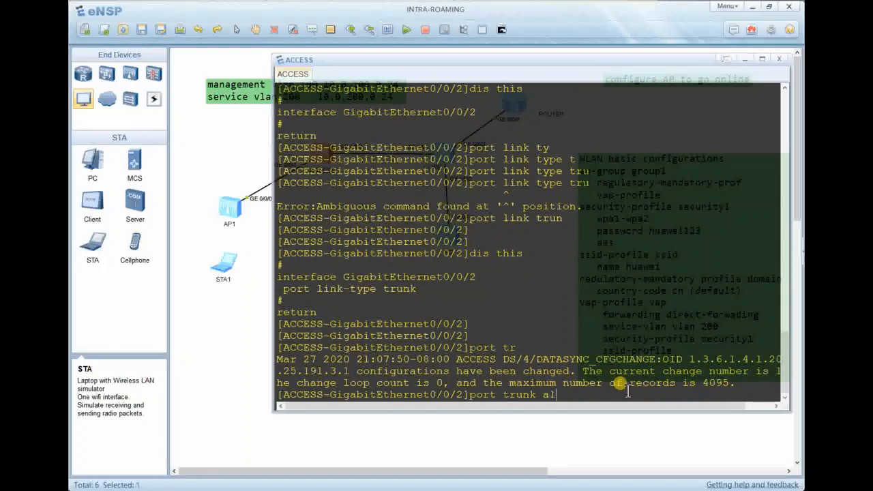
pyautogui.press('Tab')
pyautogui.write('vlan 1002')
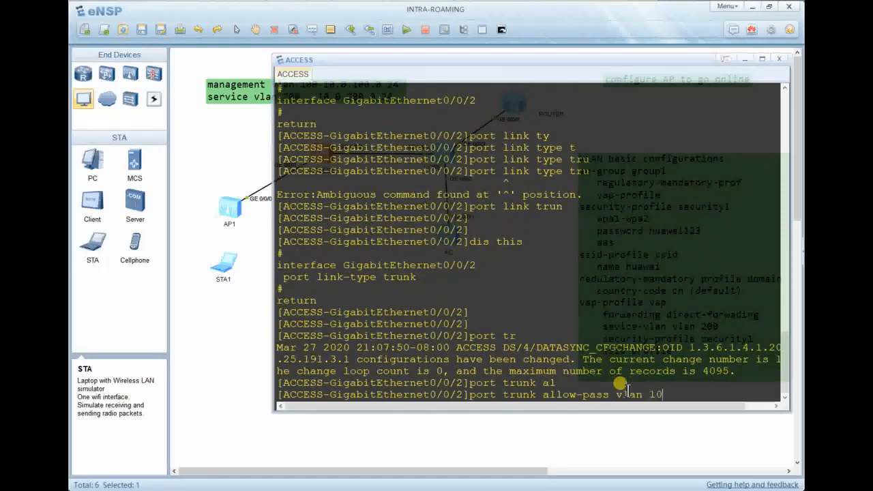
pyautogui.press('BackSpace')
pyautogui.write('200')
pyautogui.press('Return')
pyautogui.press('Return')
pyautogui.press('Return')
pyautogui.write('dis this')
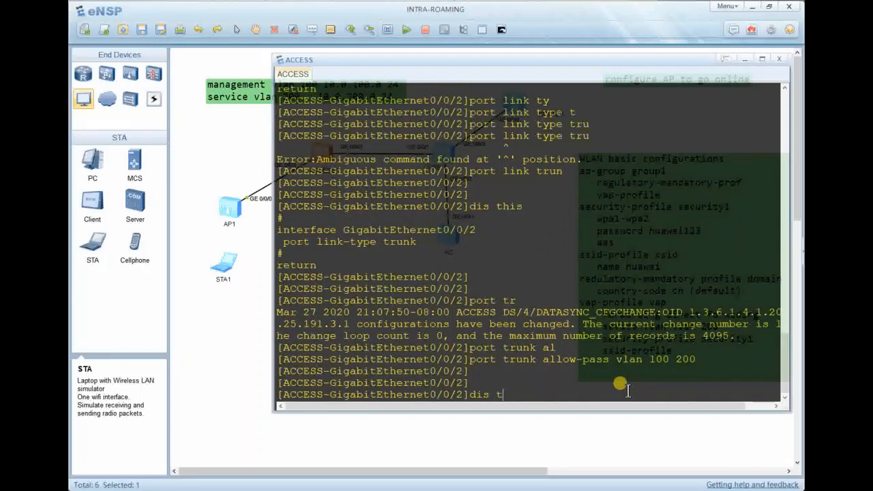
pyautogui.press('Return')
pyautogui.hotkey('alt', 'Tab')
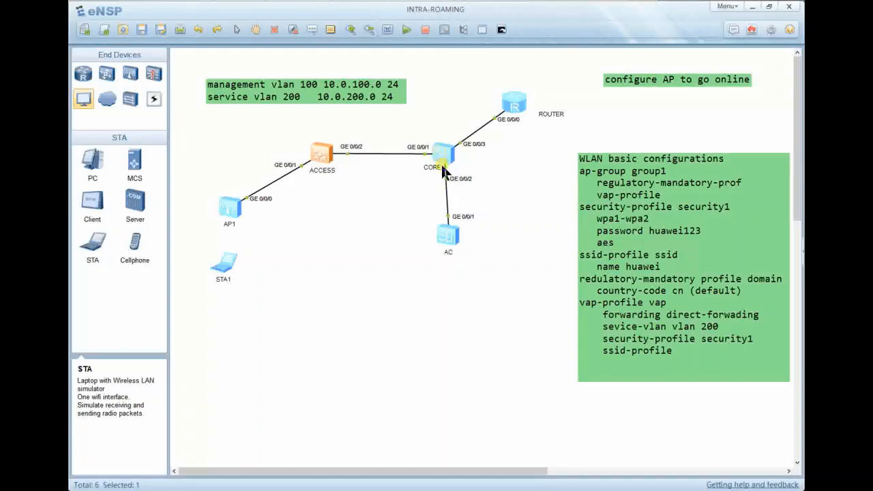
# Open the core switch's console, enter system view and set its sysname to CORE.
pyautogui.click(441, 149)
pyautogui.doubleClick(441, 150)
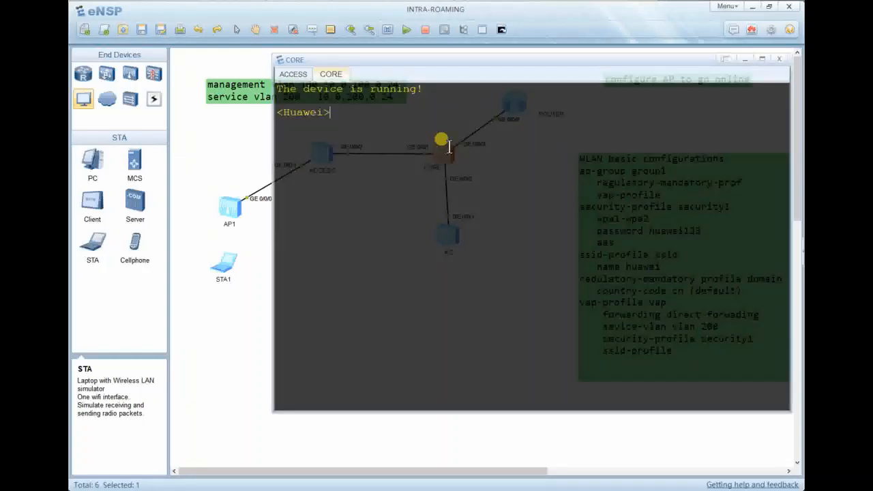
pyautogui.press('Return')
pyautogui.write('sys')
pyautogui.press('Return')
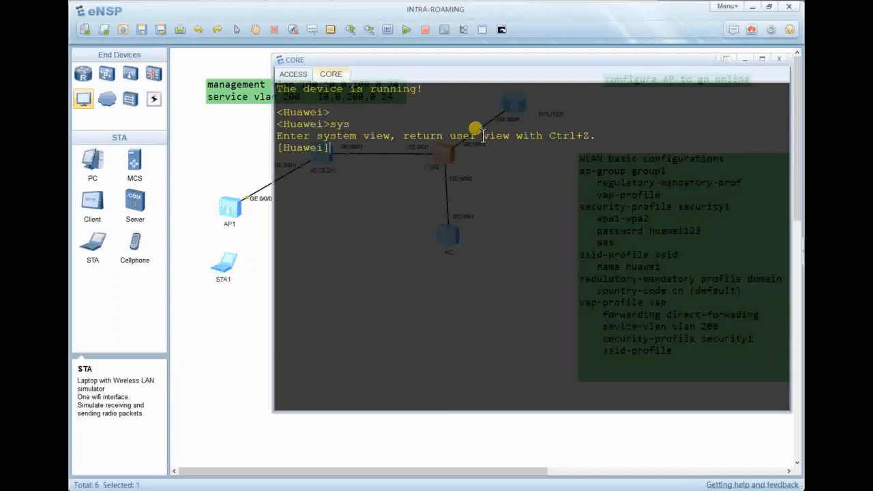
pyautogui.write('sys')
pyautogui.press('Tab')
pyautogui.write('CORE')
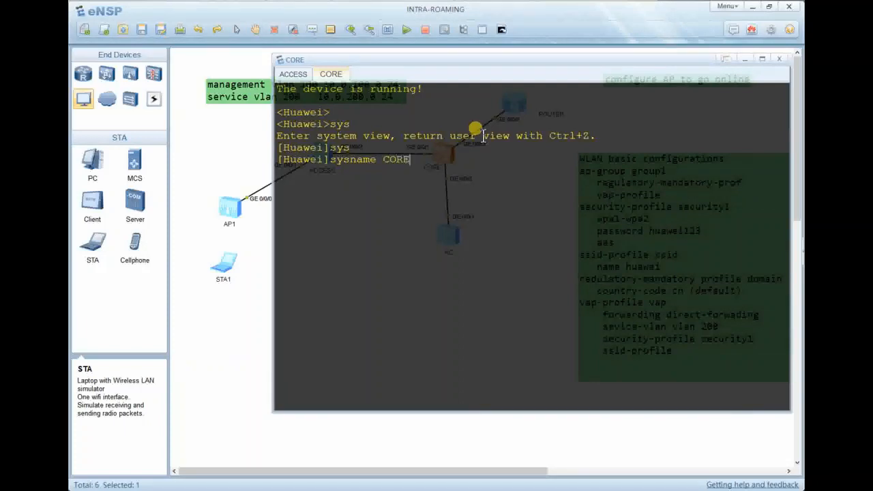
pyautogui.press('Return')
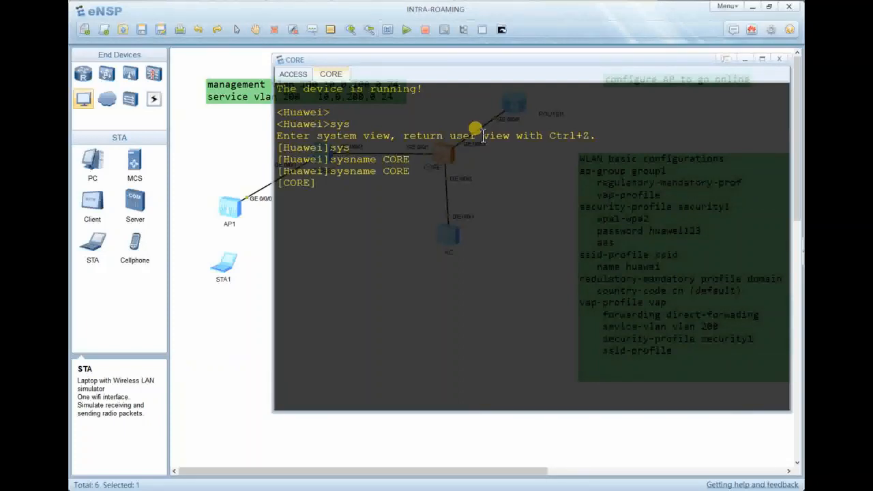
# Create VLANs 100 and 200 on CORE and list them with 'dis vlan'.
pyautogui.write('v')
pyautogui.write('vla')
pyautogui.write('n 100')
pyautogui.press('Return')
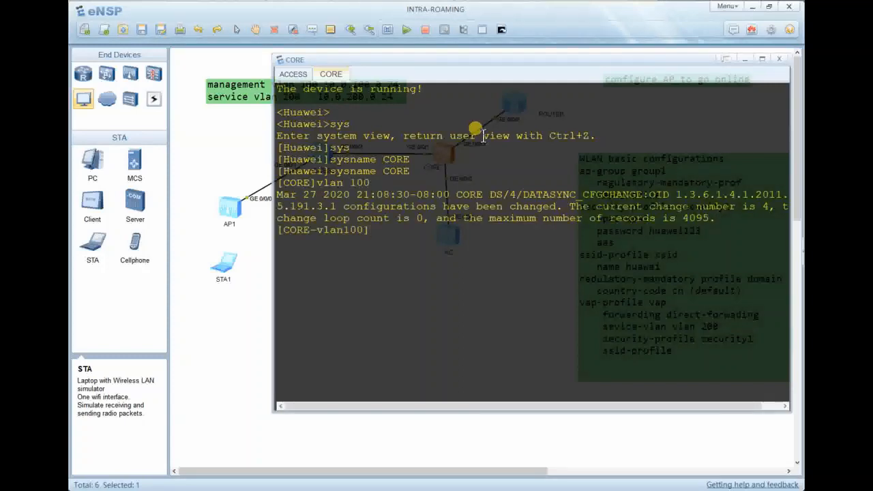
pyautogui.write('vlan 200')
pyautogui.press('Return')
pyautogui.press('Return')
pyautogui.press('Return')
pyautogui.write('dis thi')
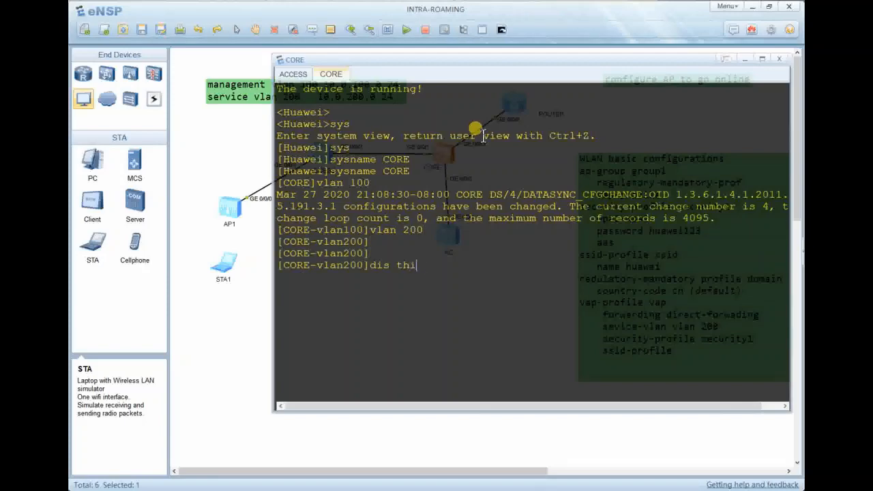
pyautogui.write('s')
pyautogui.press('Return')
pyautogui.press('Return')
pyautogui.press('Return')
pyautogui.press('Return')
pyautogui.write('dis ')
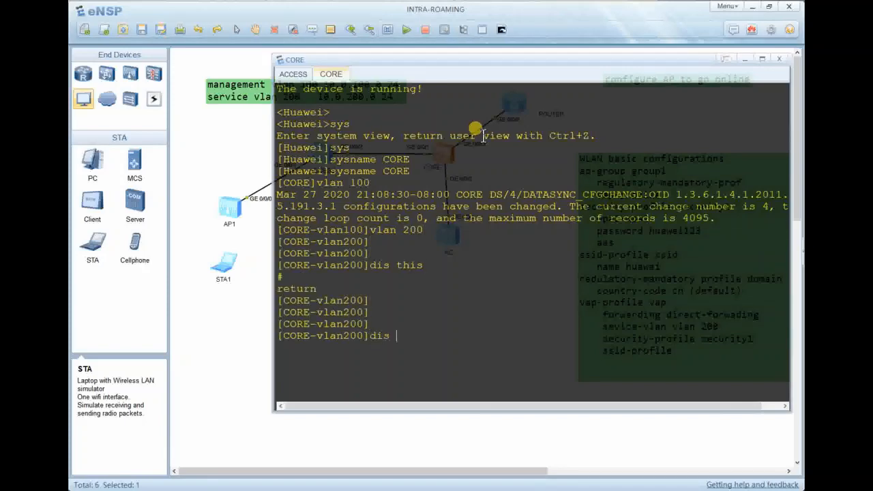
pyautogui.write('vlan')
pyautogui.press('Return')
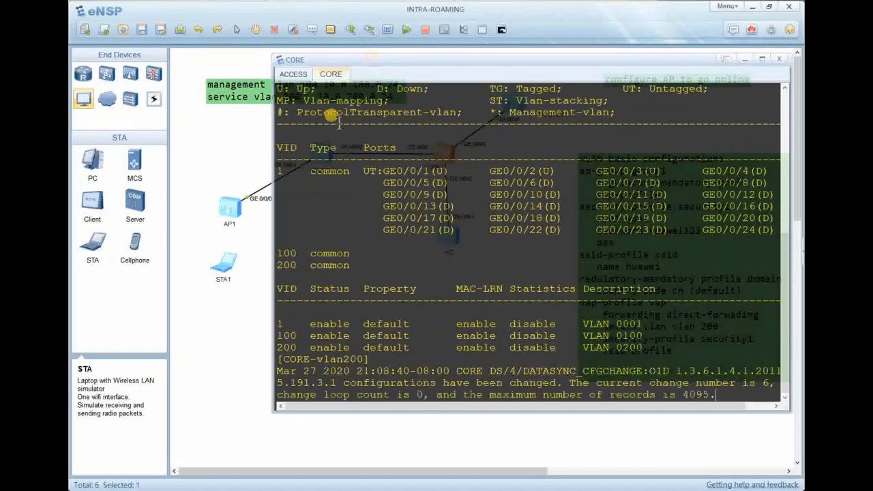
pyautogui.press('Return')
pyautogui.press('Return')
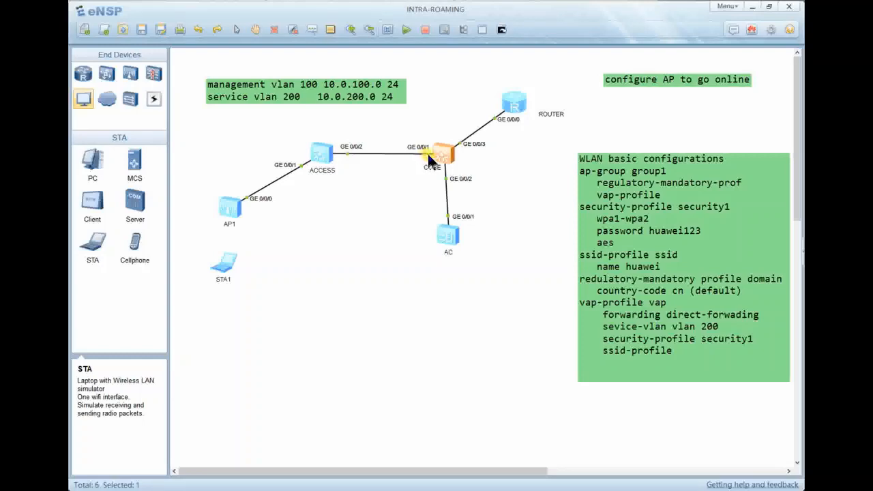
# In the CORE console, set GigabitEthernet0/0/1 to trunk link type and display its configuration.
pyautogui.doubleClick(437, 151)
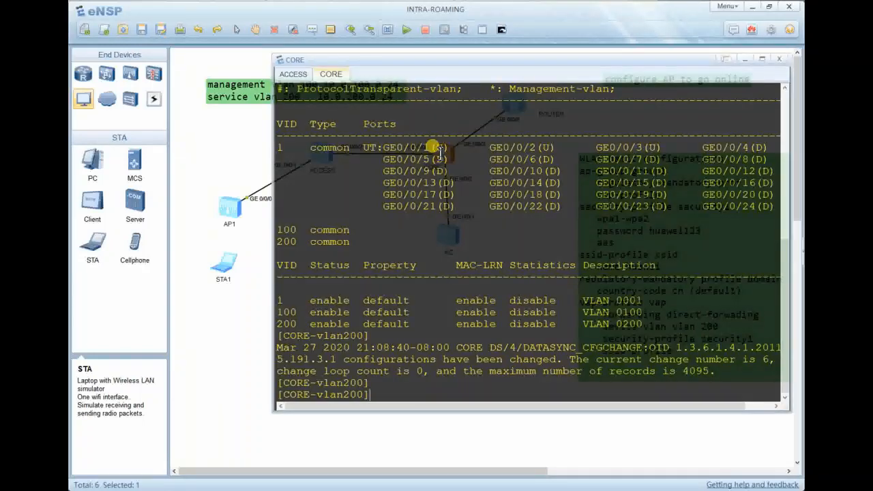
pyautogui.press('Return')
pyautogui.press('Return')
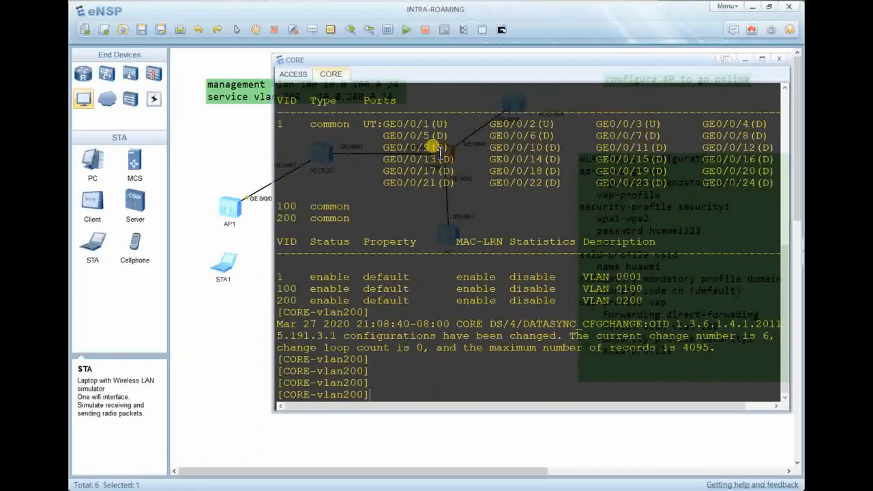
pyautogui.write('interf giga 0/0/1')
pyautogui.press('Return')
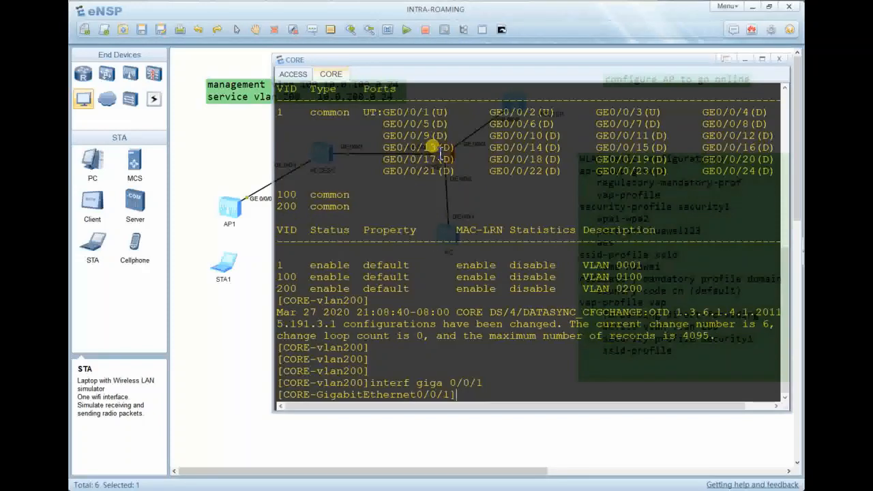
pyautogui.write('port')
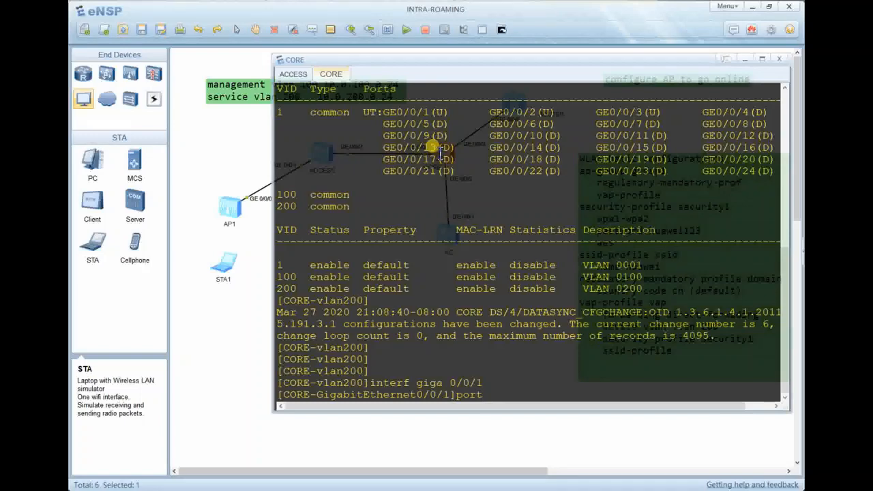
pyautogui.write(' link tr')
pyautogui.press('Return')
pyautogui.write('d')
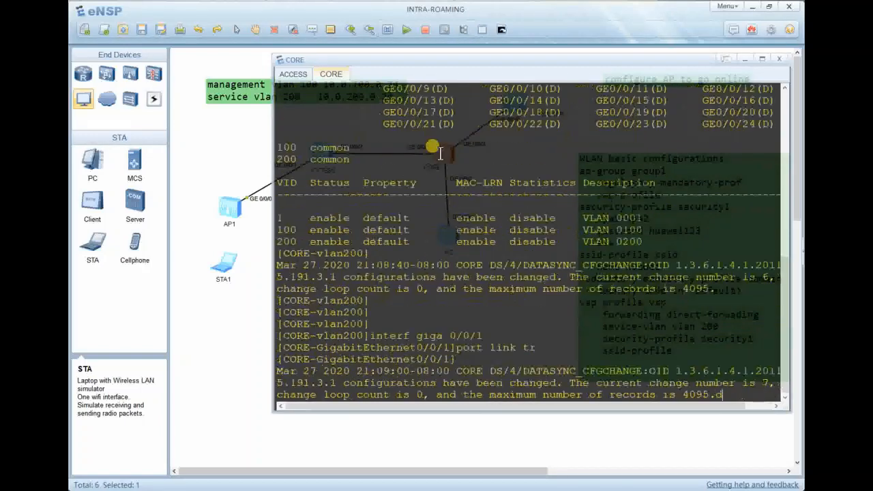
pyautogui.write('is this')
pyautogui.press('Return')
pyautogui.press('Return')
pyautogui.press('Return')
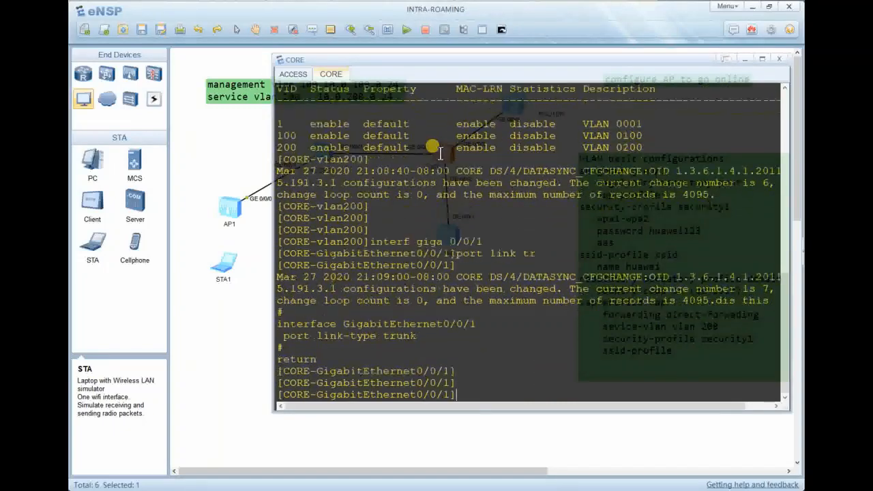
# Allow VLANs 100 and 200 on GE0/0/1's trunk with 'port trunk allow-pass vlan 100 200'.
pyautogui.write('port tru')
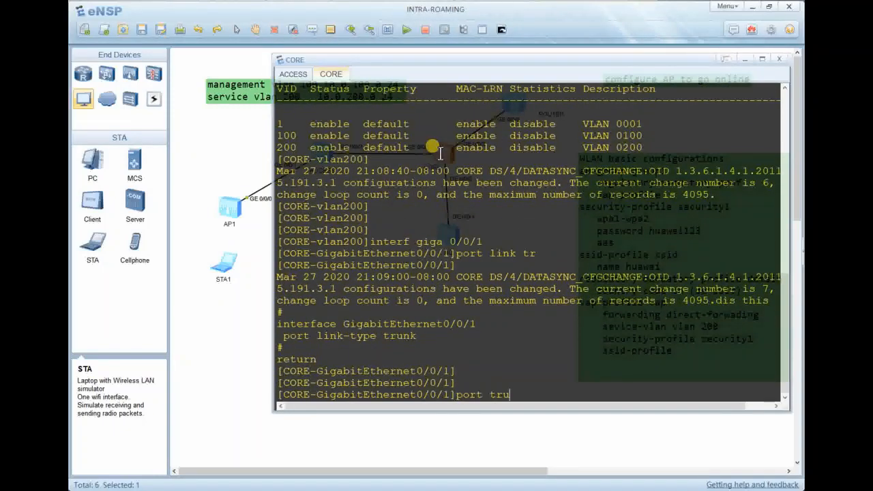
pyautogui.write(' all')
pyautogui.press('Tab')
pyautogui.write('vl')
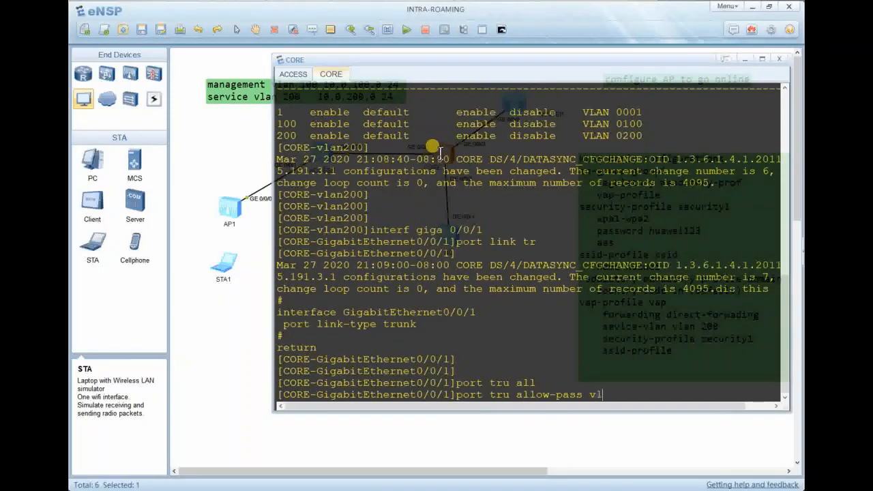
pyautogui.write('an 100 200')
pyautogui.press('Return')
pyautogui.press('Return')
pyautogui.press('Return')
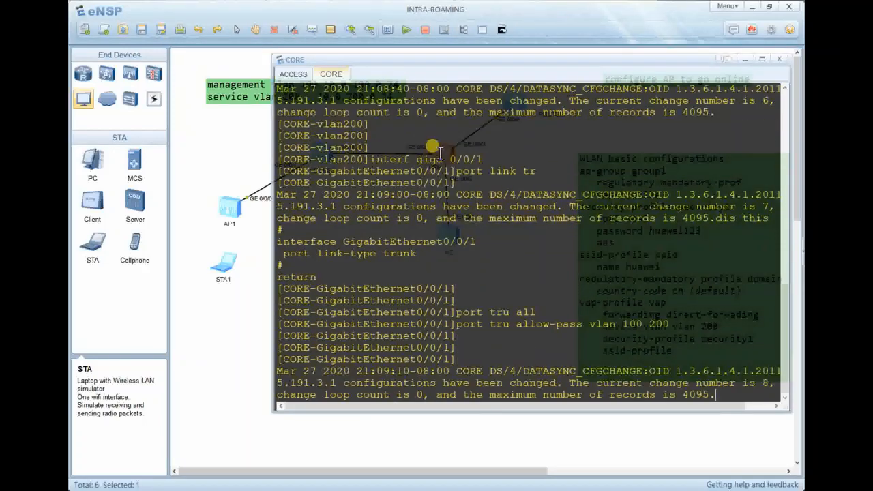
# Recall the GE0/0/1 interface command from history and delete its port number.
pyautogui.hotkey('alt', 'Tab')
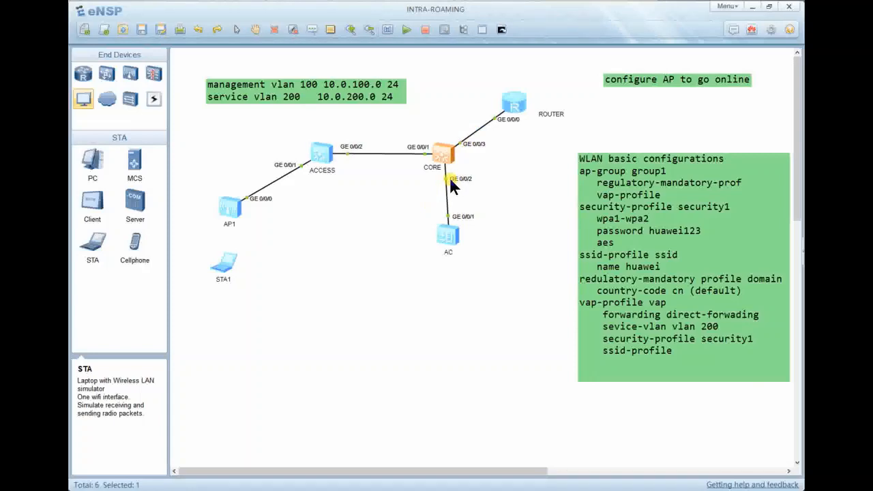
pyautogui.hotkey('alt', 'Tab')
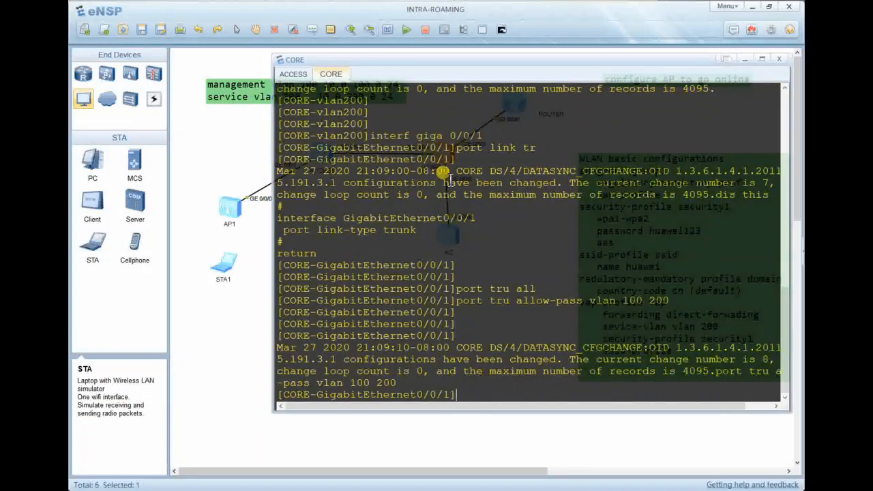
pyautogui.press('Up')
pyautogui.press('Up')
pyautogui.press('Up')
pyautogui.press('Up')
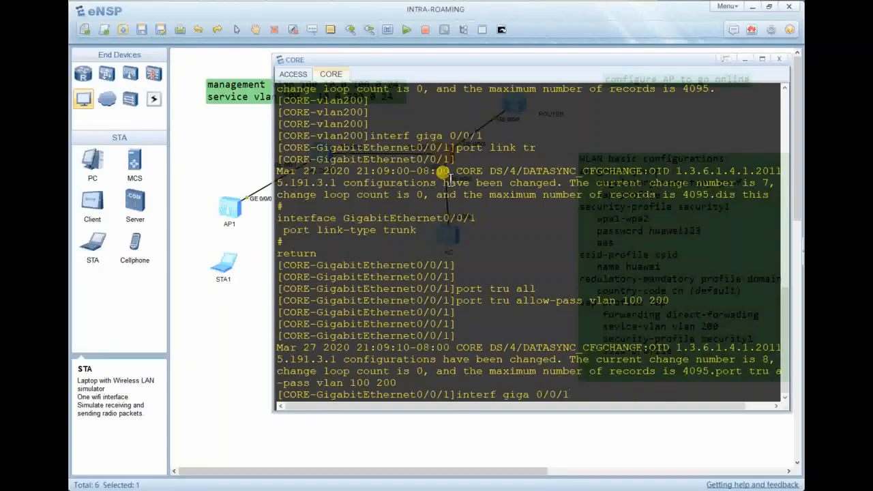
pyautogui.press('Up')
pyautogui.press('Down')
pyautogui.press('BackSpace')
# Enter GigabitEthernet0/0/2, set it to trunk link type and display its configuration.
pyautogui.write('2')
pyautogui.press('Return')
pyautogui.press('Return')
pyautogui.press('Return')
pyautogui.press('Return')
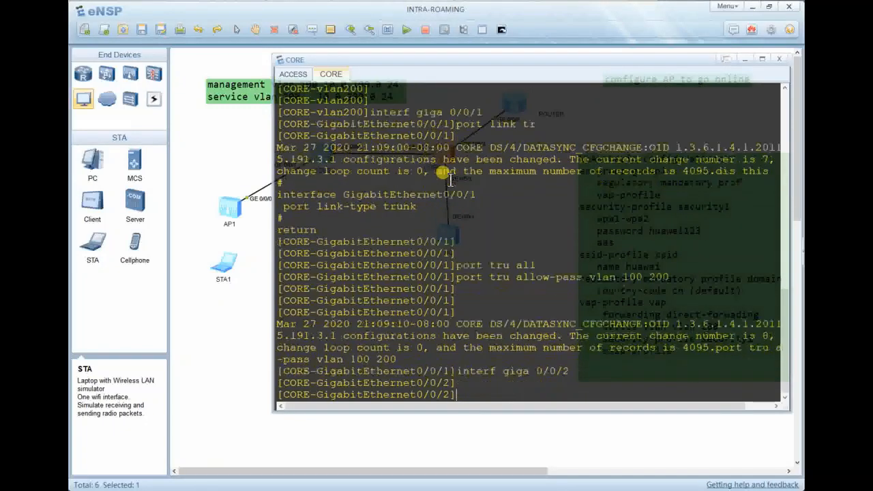
pyautogui.write('port ')
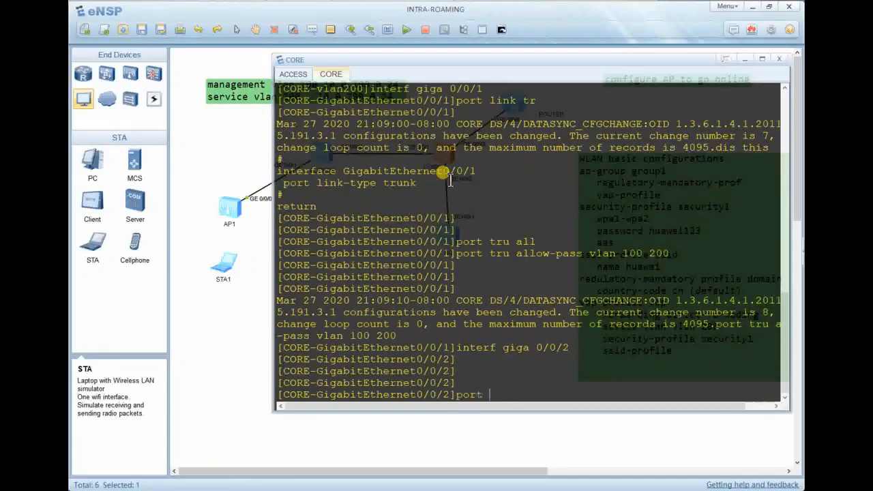
pyautogui.write('l')
pyautogui.press('BackSpace')
pyautogui.write('link tru')
pyautogui.press('Return')
pyautogui.press('Return')
pyautogui.press('Return')
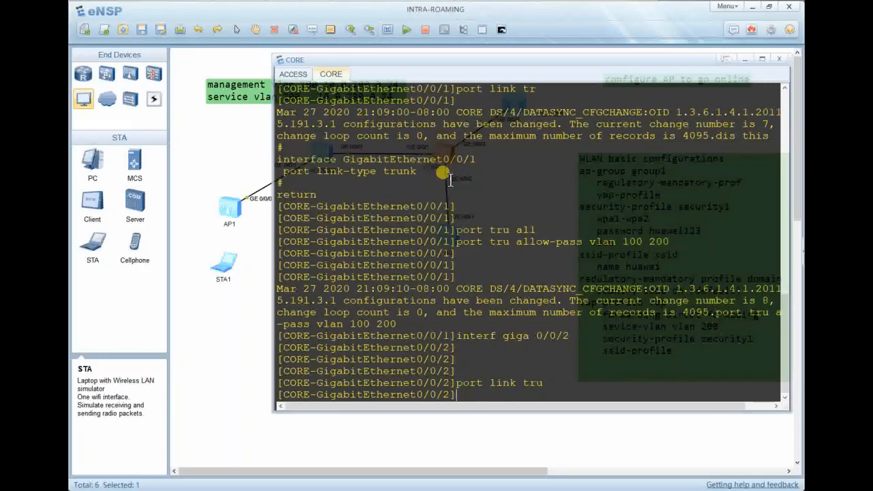
pyautogui.write('dis this')
pyautogui.press('Return')
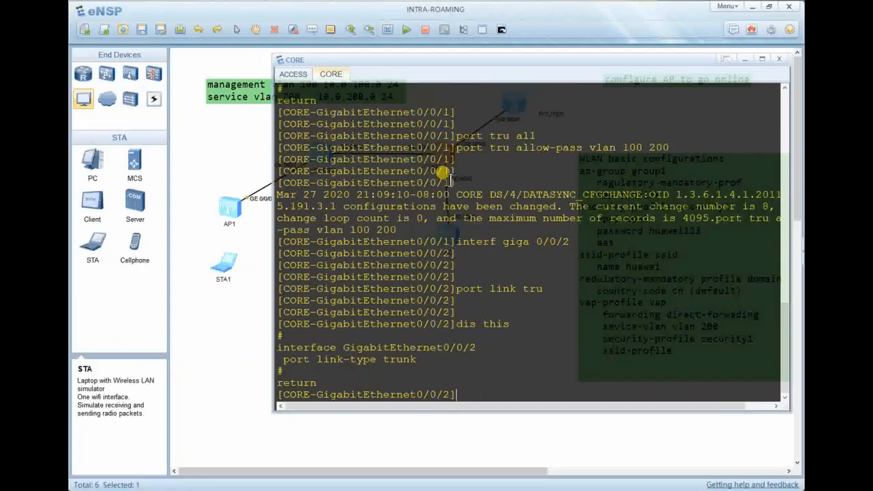
pyautogui.press('Return')
pyautogui.press('Return')
# Allow VLANs 100 and 200 on GE0/0/2, verify with 'dis this', and close the CORE console.
pyautogui.write('port')
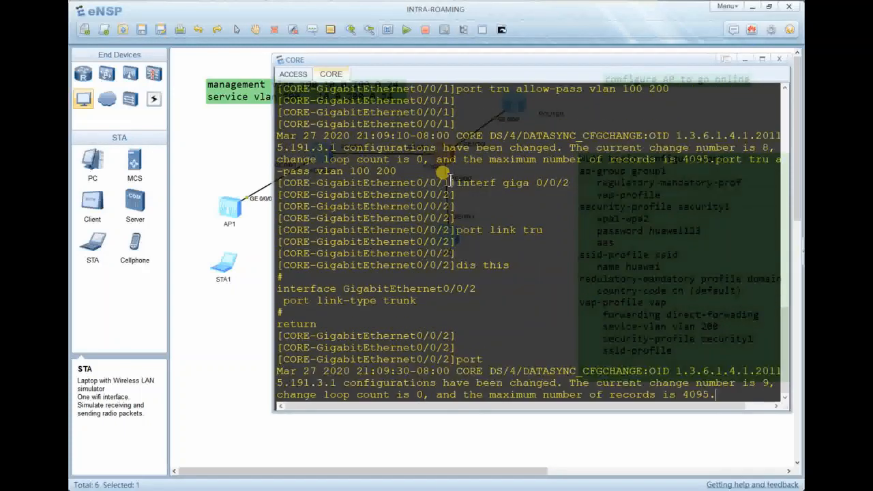
pyautogui.write(' trunk')
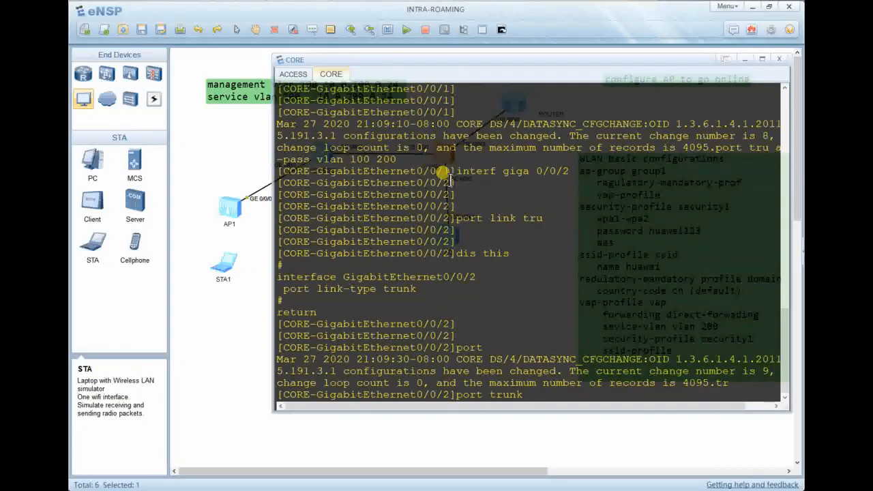
pyautogui.write(' al')
pyautogui.press('Tab')
pyautogui.write('vl')
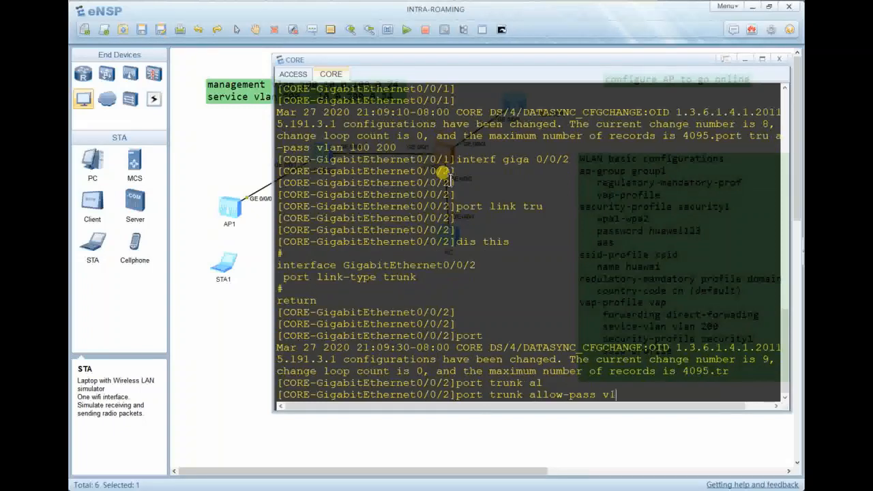
pyautogui.write('an')
pyautogui.write(' 200')
pyautogui.press('BackSpace')
pyautogui.press('BackSpace')
pyautogui.write('100 200')
pyautogui.press('Return')
pyautogui.press('Return')
pyautogui.press('Return')
pyautogui.write('dis this')
pyautogui.press('Return')
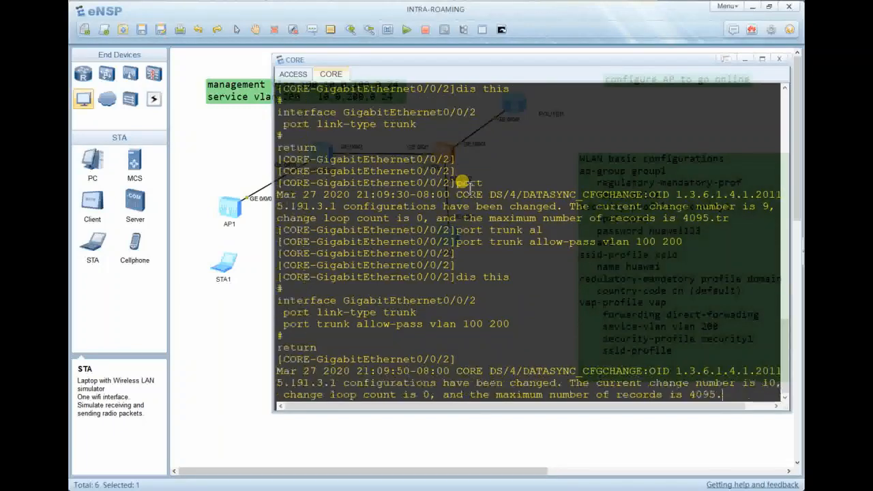
pyautogui.press('Return')
pyautogui.press('Return')
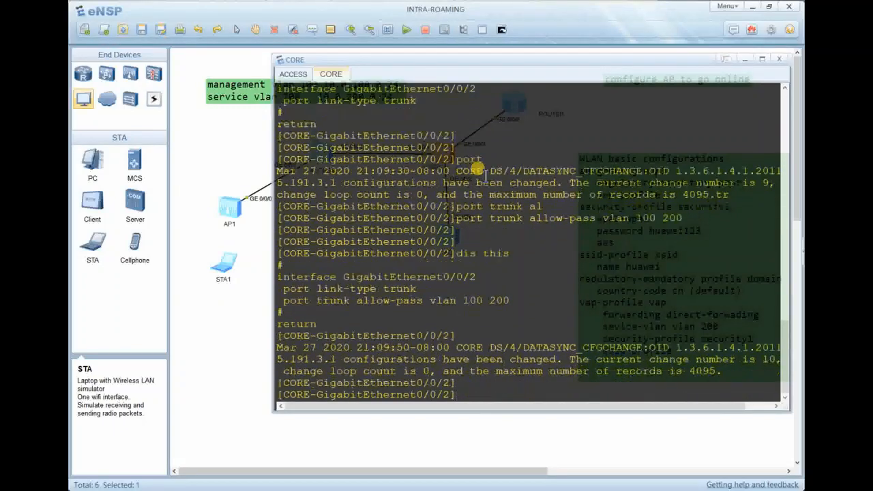
pyautogui.hotkey('alt', 'Tab')
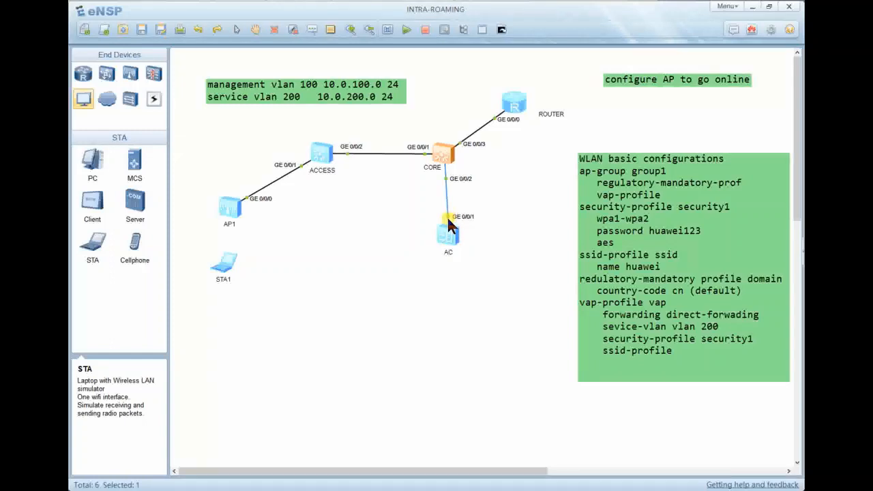
# Open the AC controller's console and enter system view with 'sys'.
pyautogui.doubleClick(448, 232)
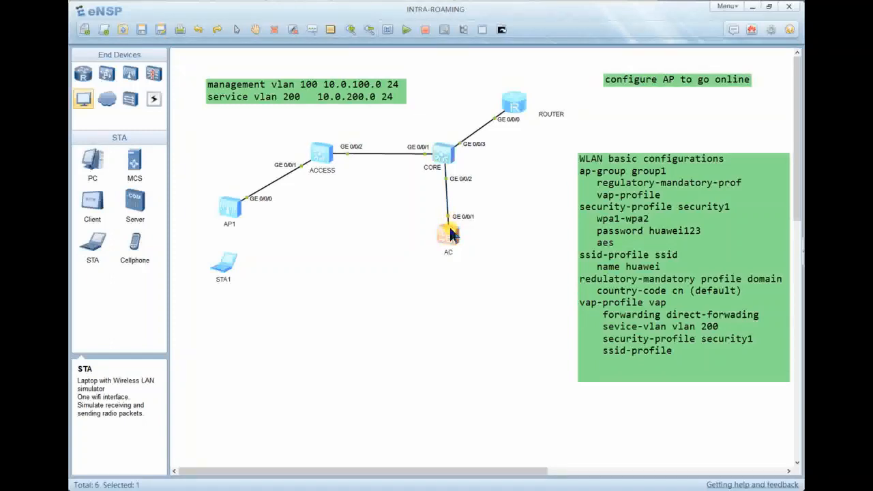
pyautogui.press('Return')
pyautogui.press('Return')
pyautogui.press('Return')
pyautogui.write('su')
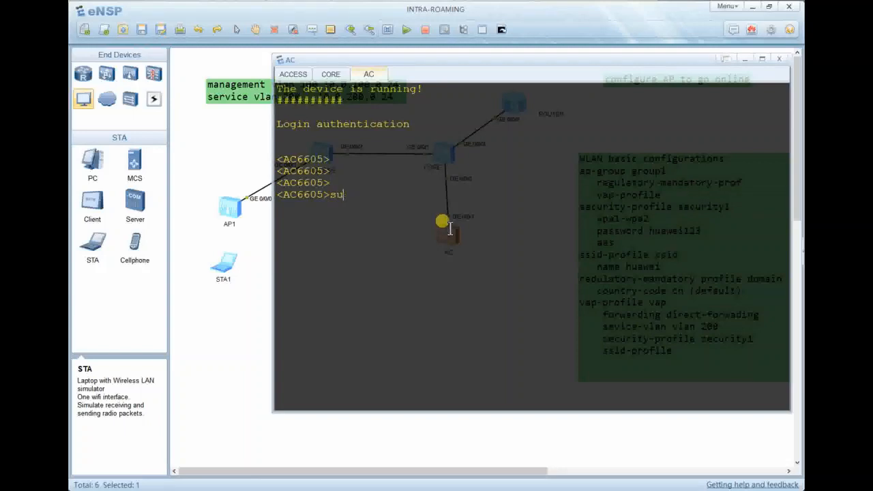
pyautogui.write('y')
pyautogui.press('Return')
pyautogui.press('Return')
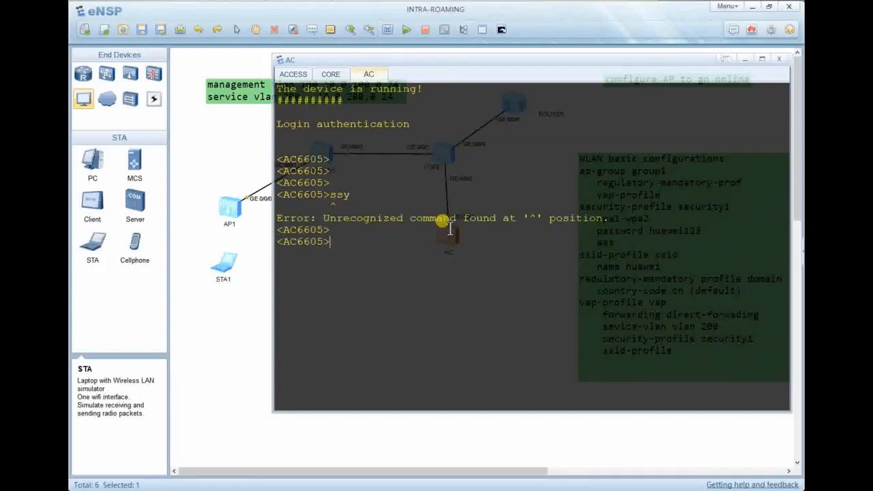
pyautogui.write('sys')
pyautogui.press('Return')
pyautogui.press('Return')
pyautogui.press('Return')
pyautogui.press('Return')
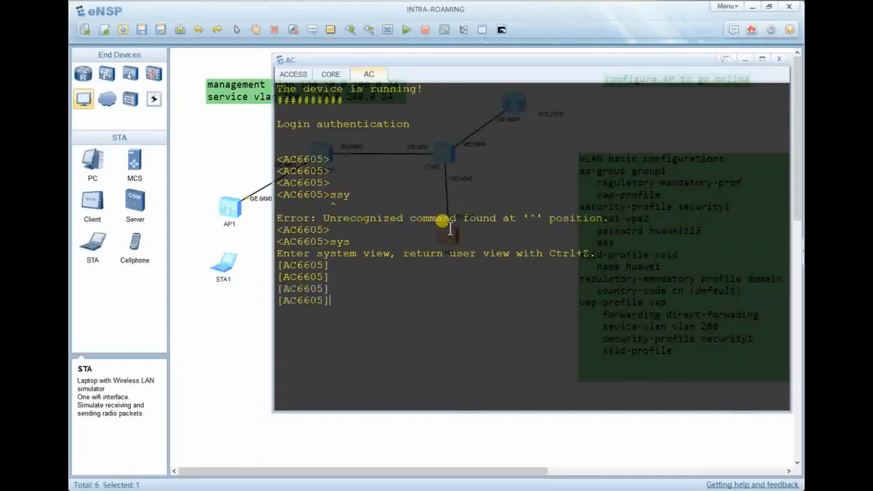
pyautogui.press('Return')
# Rename the controller to AC with sysname, clear the console, and start the GE0/0/1 interface command.
pyautogui.write('su=y')
pyautogui.press('BackSpace')
pyautogui.press('BackSpace')
pyautogui.press('BackSpace')
pyautogui.write('ys')
pyautogui.press('Tab')
pyautogui.write('AC')
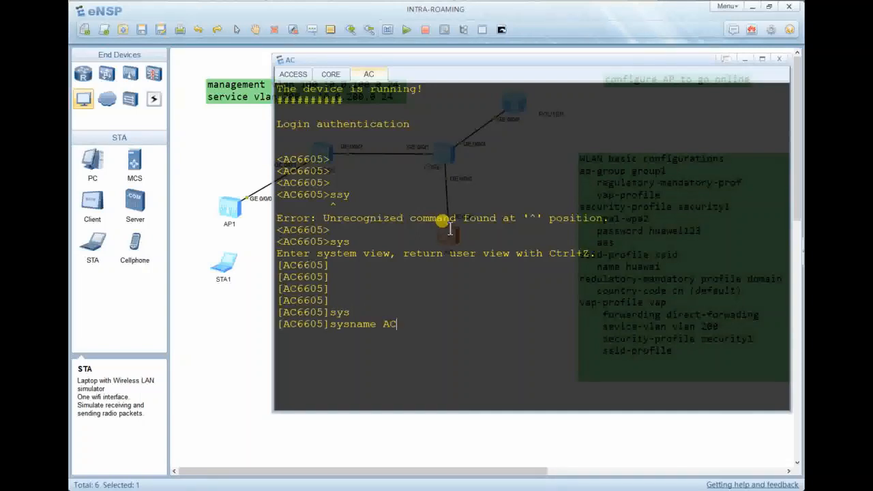
pyautogui.press('Return')
pyautogui.press('Return')
pyautogui.rightClick(449, 230)
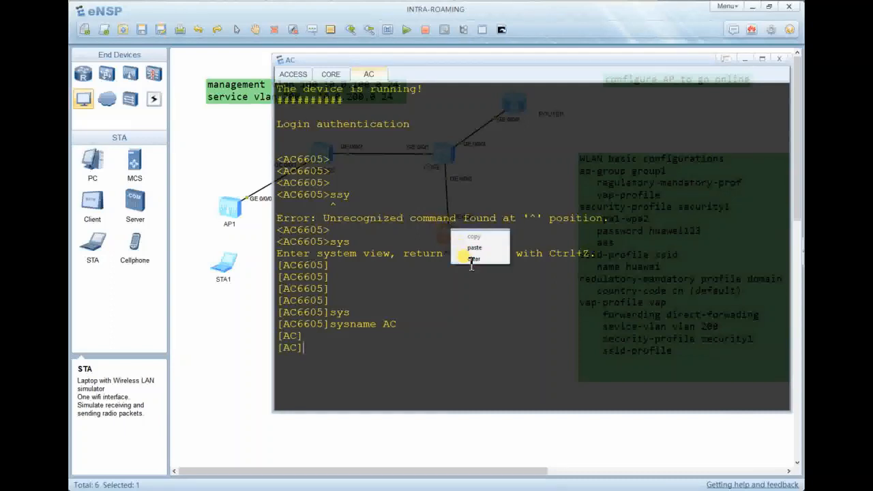
pyautogui.click(473, 258)
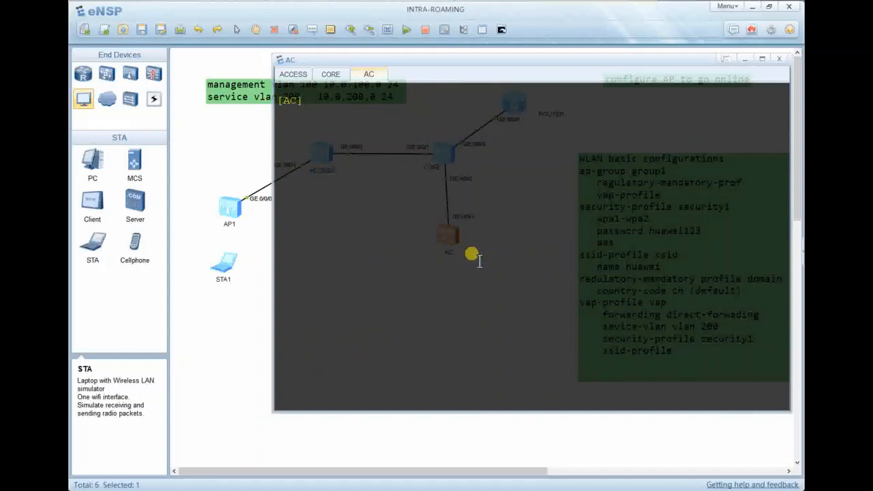
pyautogui.write('interfa giga 0/0/')
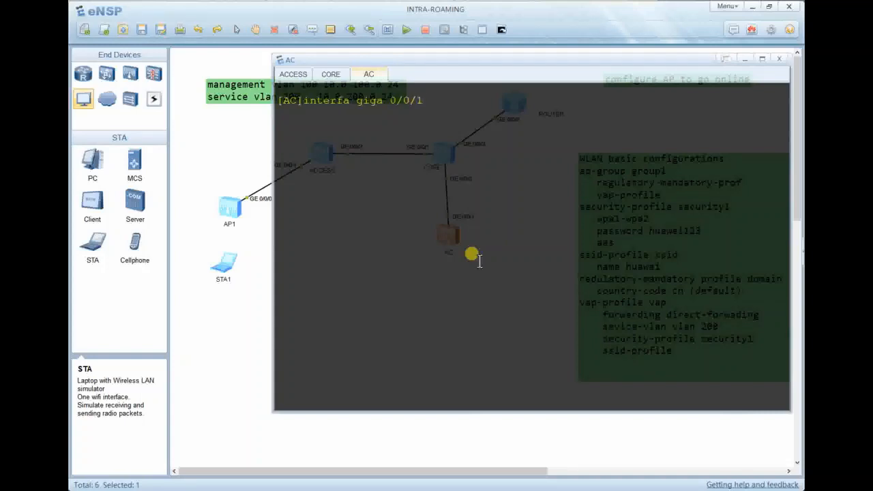
pyautogui.write('1')
# Enter AC's GigabitEthernet0/0/1 view and set its link type to trunk.
pyautogui.press('Return')
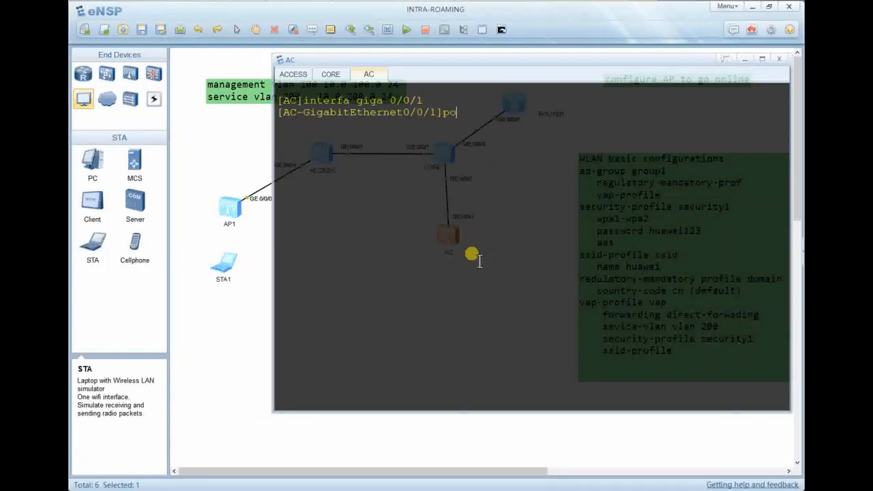
pyautogui.write('port link')
pyautogui.press('Tab')
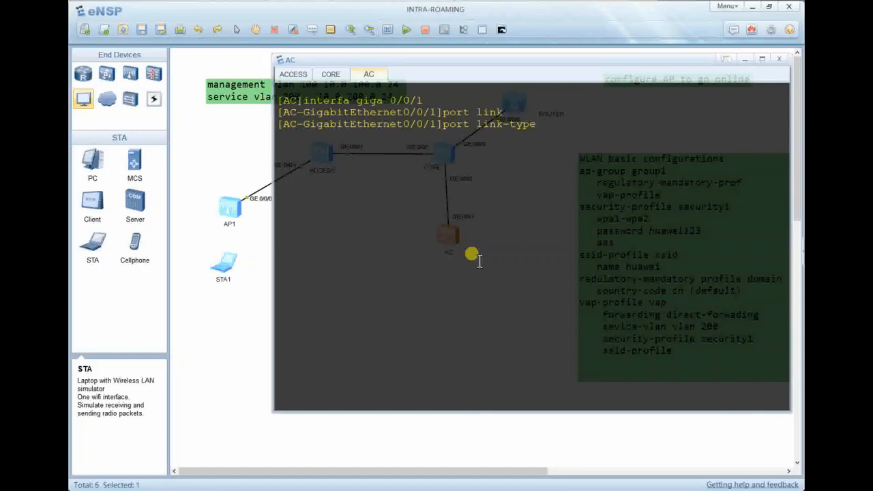
pyautogui.write('ty')
pyautogui.press('Tab')
pyautogui.press('BackSpace')
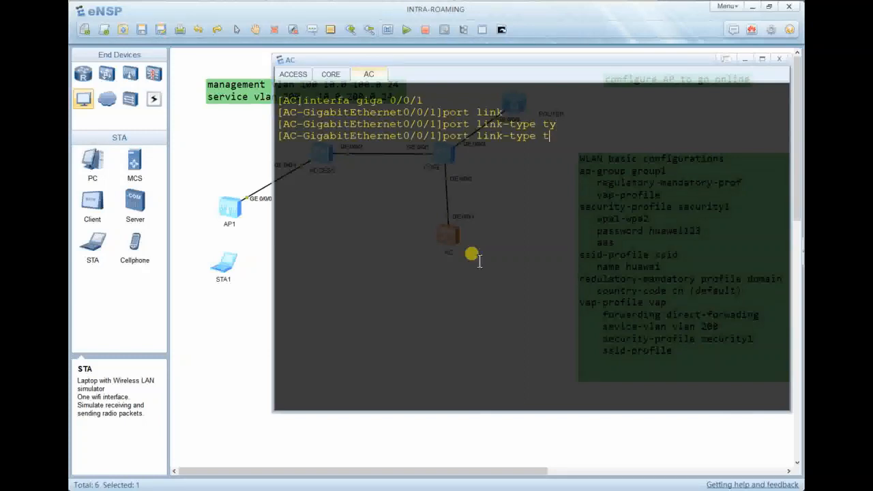
pyautogui.press('Tab')
pyautogui.press('Return')
# Allow VLANs 100 and 200 on the GE0/0/1 trunk.
pyautogui.write('port')
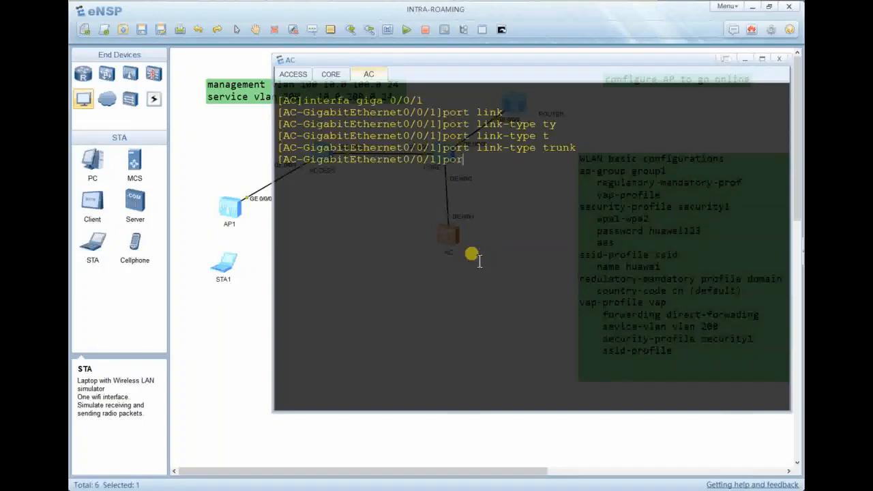
pyautogui.press('Tab')
pyautogui.write('tr')
pyautogui.press('Tab')
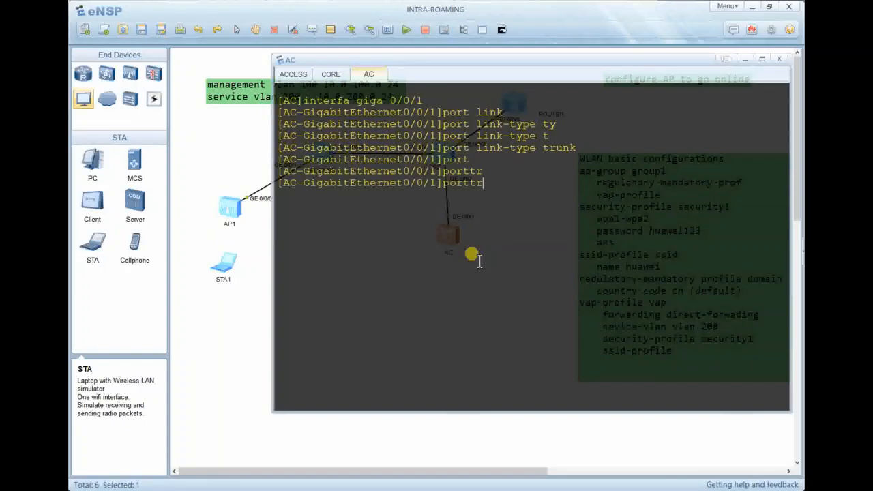
pyautogui.press('Tab')
pyautogui.press('Tab')
pyautogui.press('Tab')
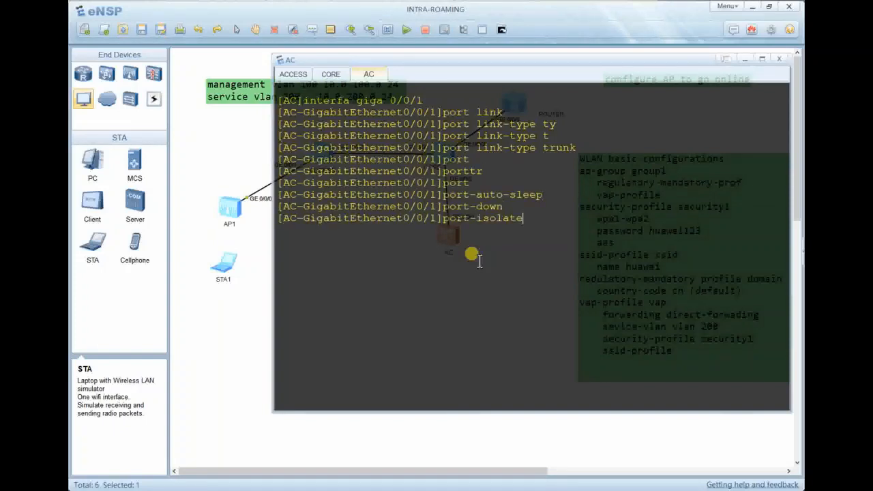
pyautogui.press('BackSpace')
pyautogui.press('BackSpace')
pyautogui.press('BackSpace')
pyautogui.press('BackSpace')
pyautogui.press('BackSpace')
pyautogui.press('BackSpace')
pyautogui.write('t')
pyautogui.press('Tab')
pyautogui.write('a')
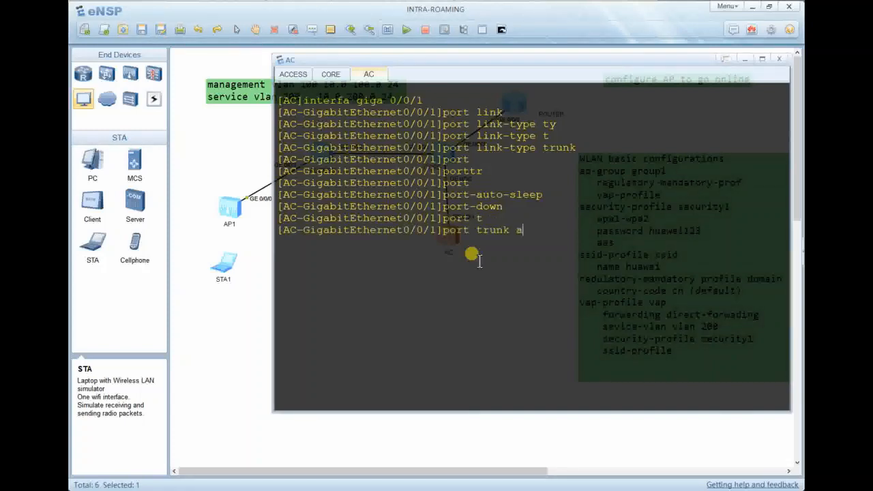
pyautogui.write('l')
pyautogui.press('Tab')
pyautogui.write('vla')
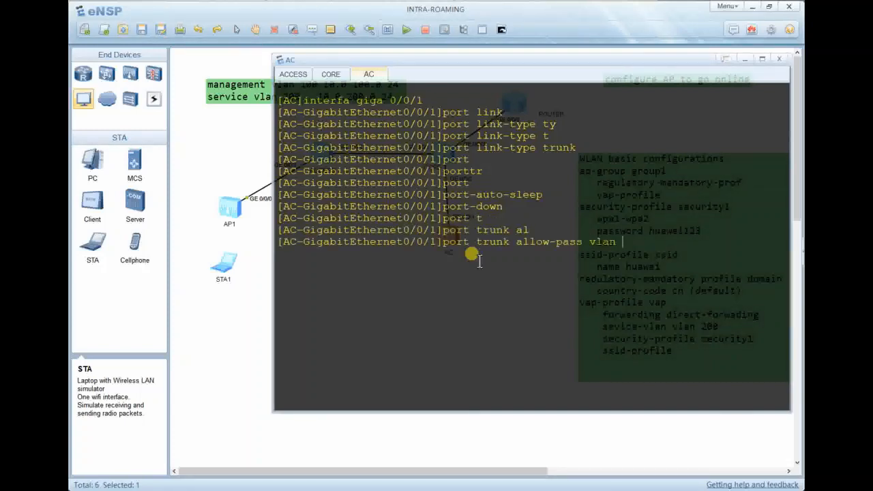
pyautogui.write('n 100 200')
pyautogui.press('Return')
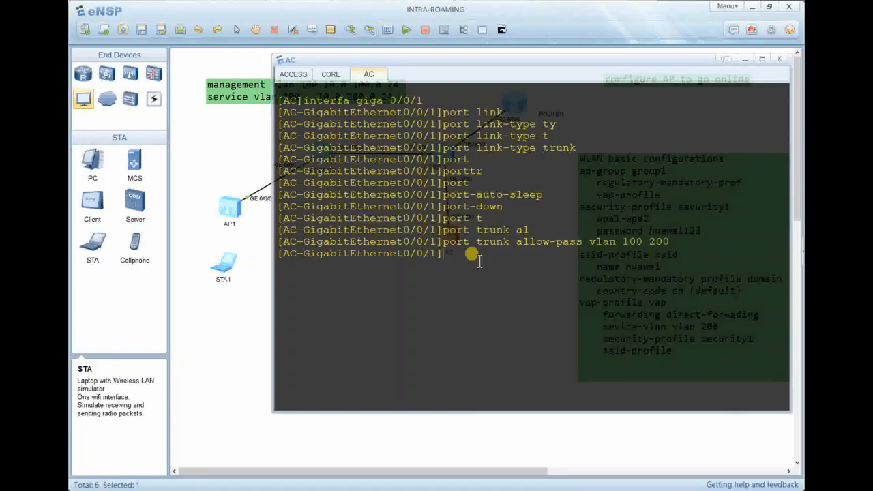
# Verify GE0/0/1's configuration with 'dis this', clearing the console and redisplaying it.
pyautogui.write('dis this')
pyautogui.press('Return')
pyautogui.rightClick(479, 263)
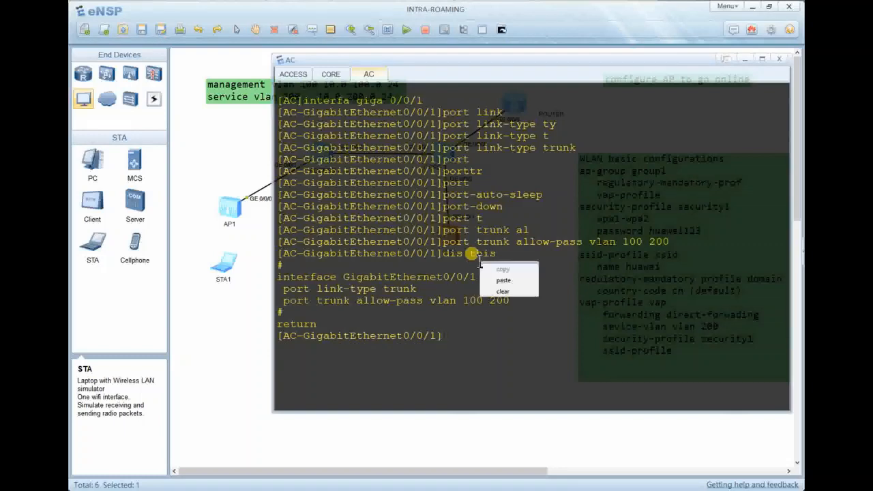
pyautogui.click(504, 291)
pyautogui.press('Up')
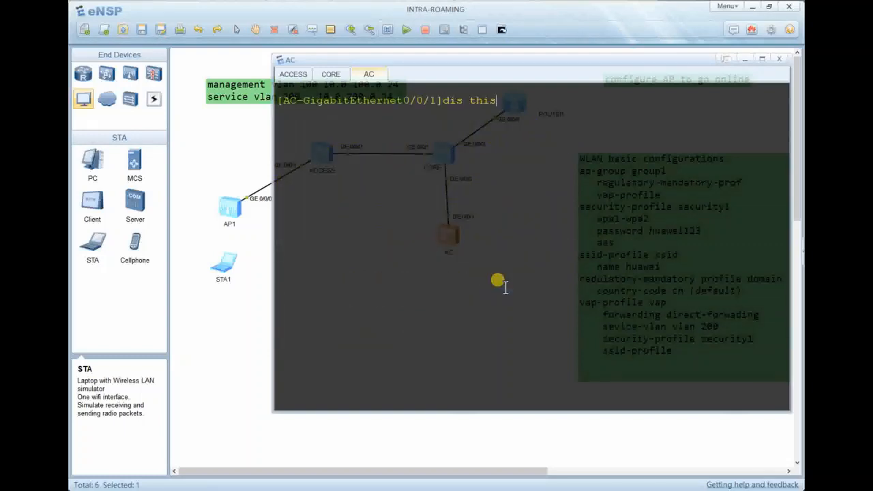
pyautogui.press('Return')
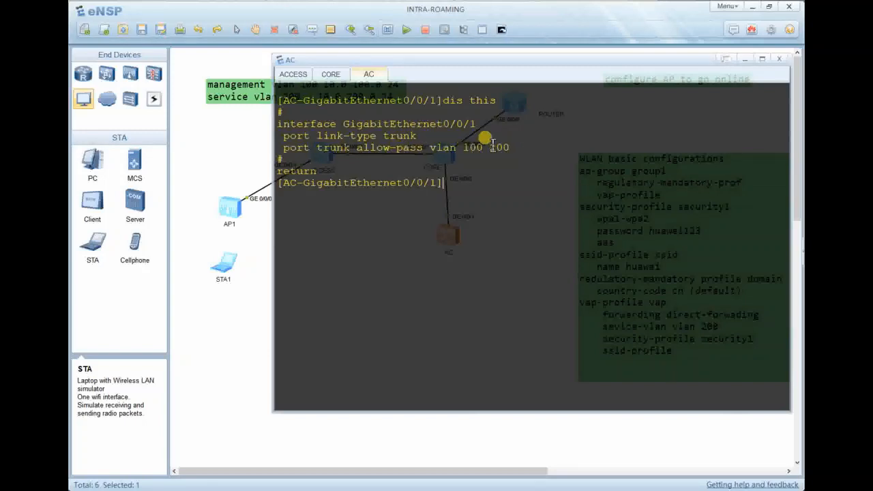
pyautogui.press('Return')
# Create VLANs 100 and 200 on the AC with 'vlan batch 100 200' and display the configuration.
pyautogui.write('v')
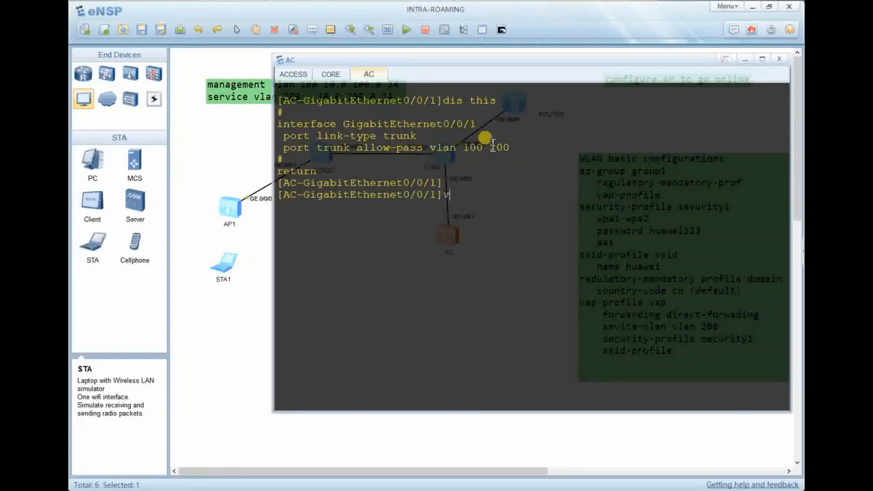
pyautogui.write('lan batcj')
pyautogui.write(' 100 200')
pyautogui.press('Return')
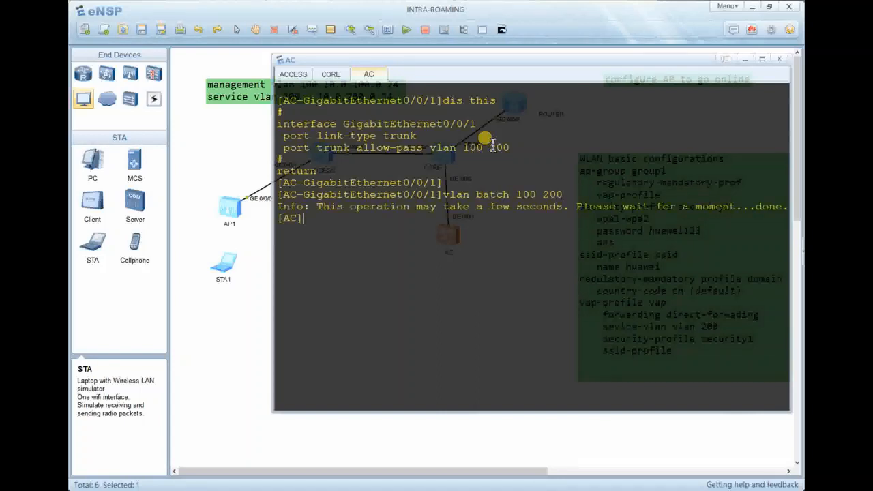
pyautogui.press('Return')
pyautogui.write('dis this')
pyautogui.press('Return')
pyautogui.press('Return')
pyautogui.press('Return')
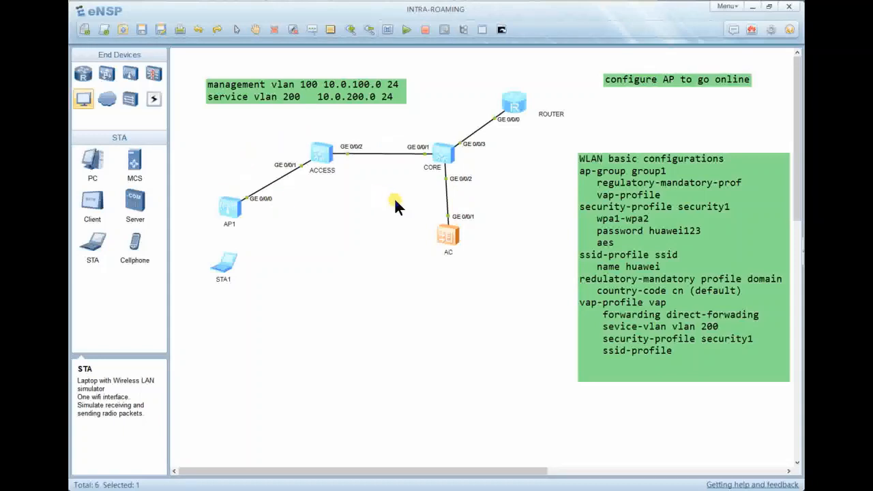
# Reopen the AC console and clear its earlier output.
pyautogui.doubleClick(445, 233)
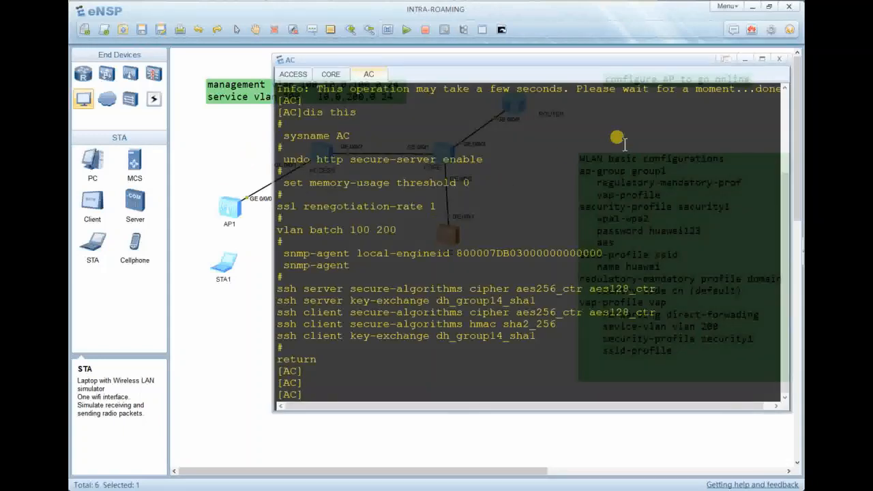
pyautogui.press('Return')
pyautogui.press('Return')
pyautogui.press('Return')
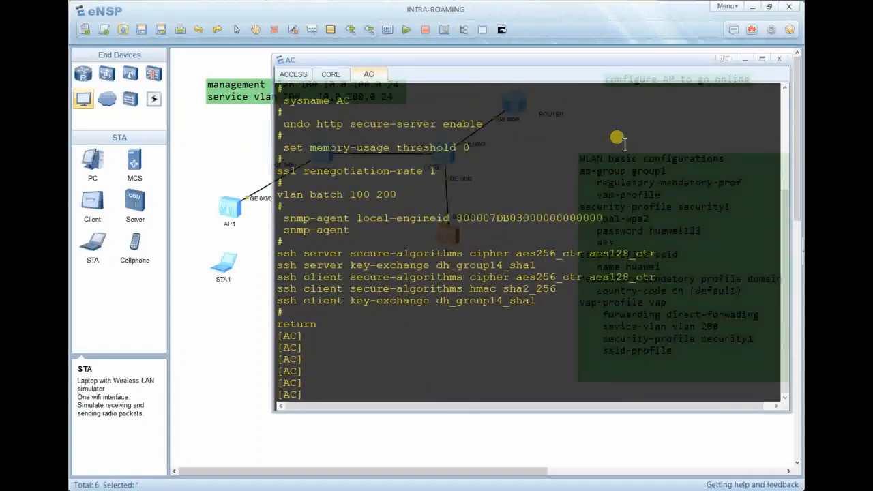
pyautogui.rightClick(626, 148)
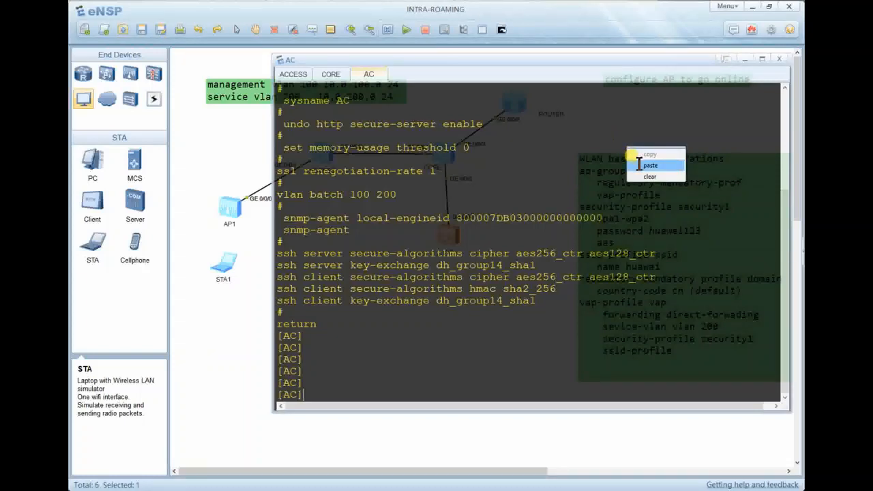
pyautogui.click(644, 176)
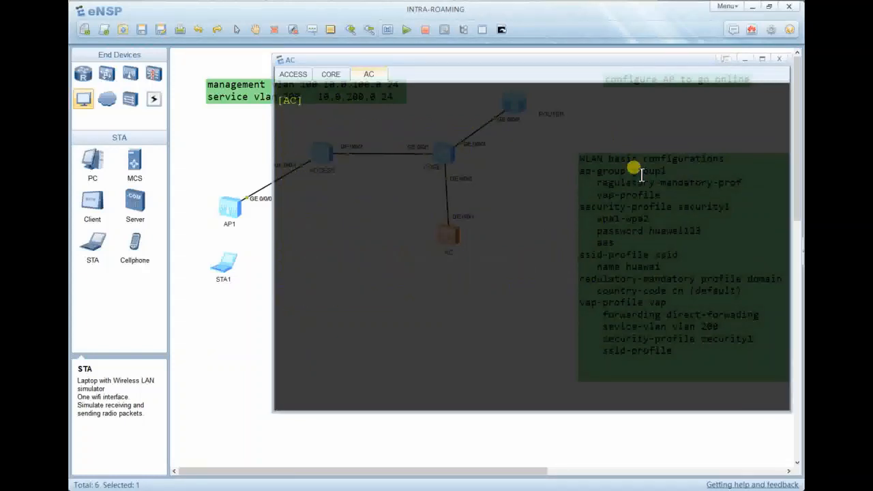
# Create interface Vlanif100 on the AC with address 10.0.100.1/24 and display it.
pyautogui.write('interface vlann 100')
pyautogui.press('Return')
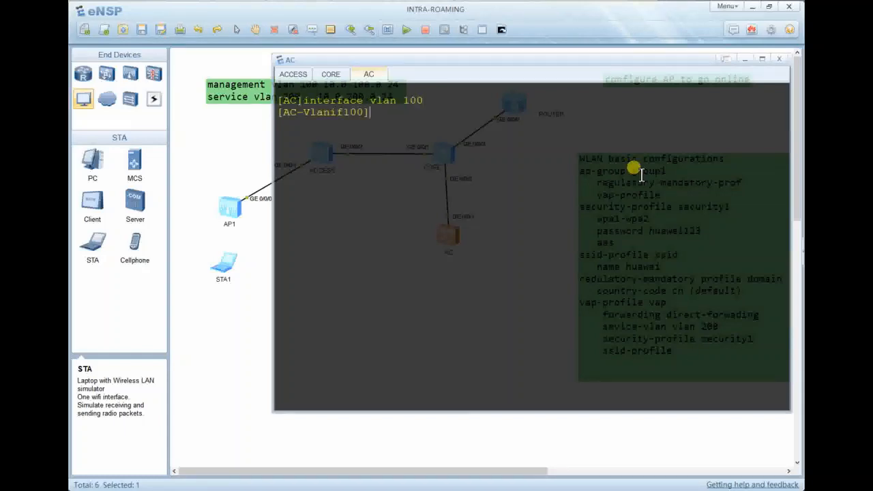
pyautogui.press('Return')
pyautogui.press('Return')
pyautogui.write('ip ')
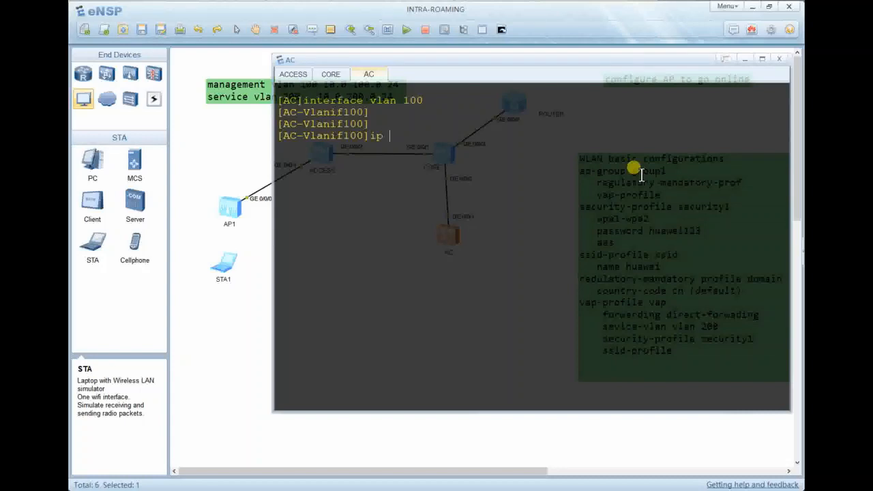
pyautogui.write('add 10.0.100.1 24')
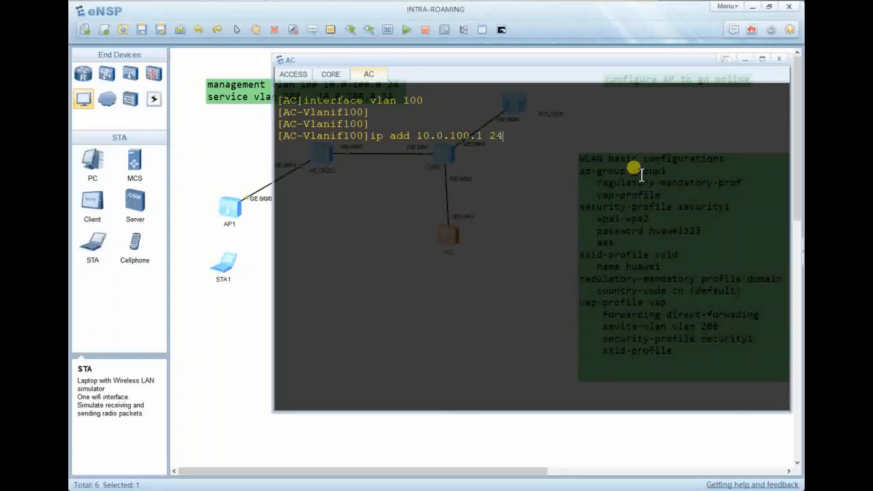
pyautogui.press('Return')
pyautogui.write('dis this')
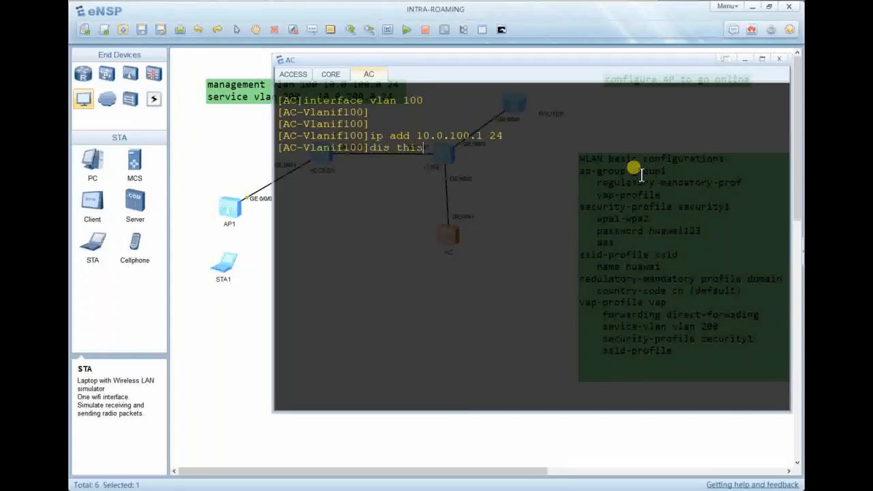
pyautogui.press('Return')
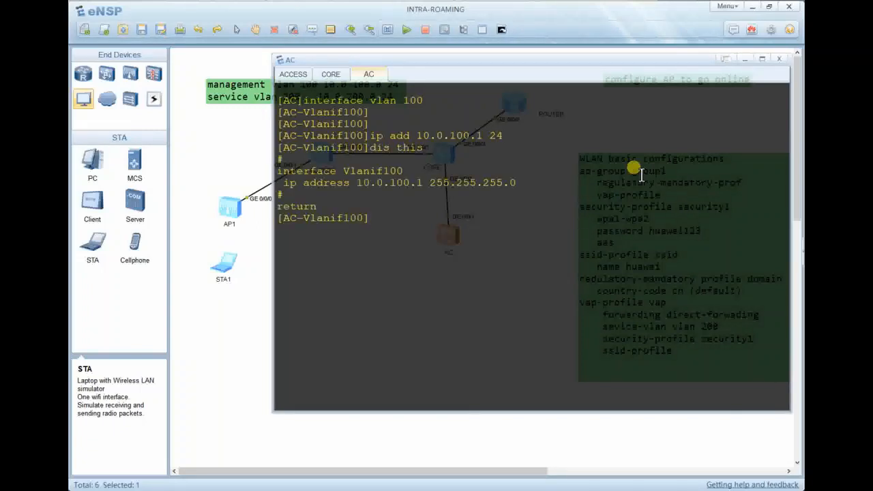
# Set the Vlanif100 description to 'gateway', verify it with 'dis this', and leave the AC console.
pyautogui.write('desc gateway')
pyautogui.press('Return')
pyautogui.press('Return')
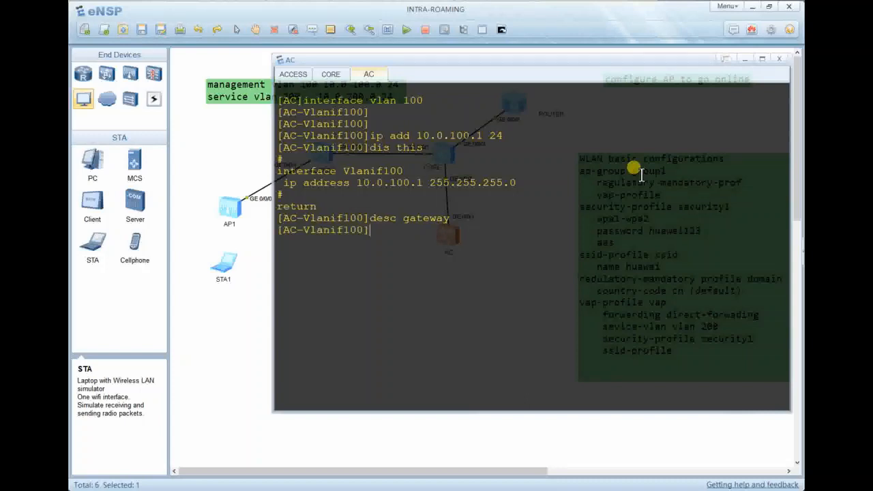
pyautogui.write('dis this')
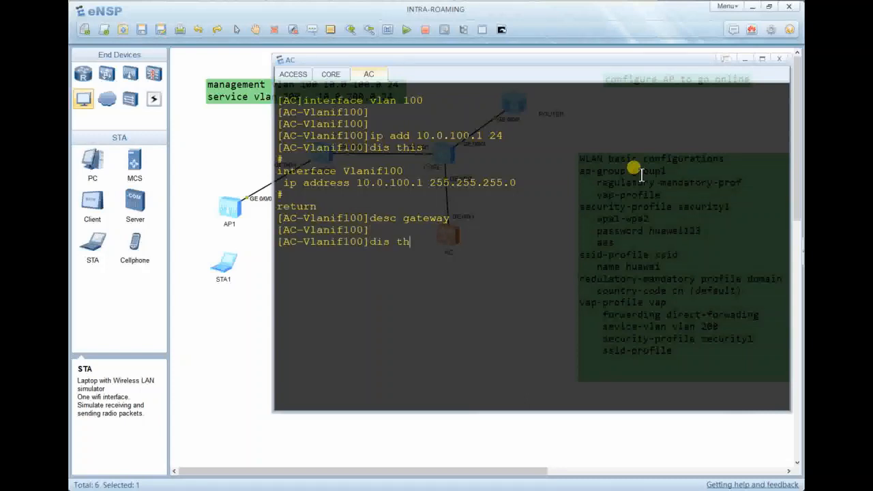
pyautogui.press('Return')
pyautogui.press('Return')
pyautogui.press('Return')
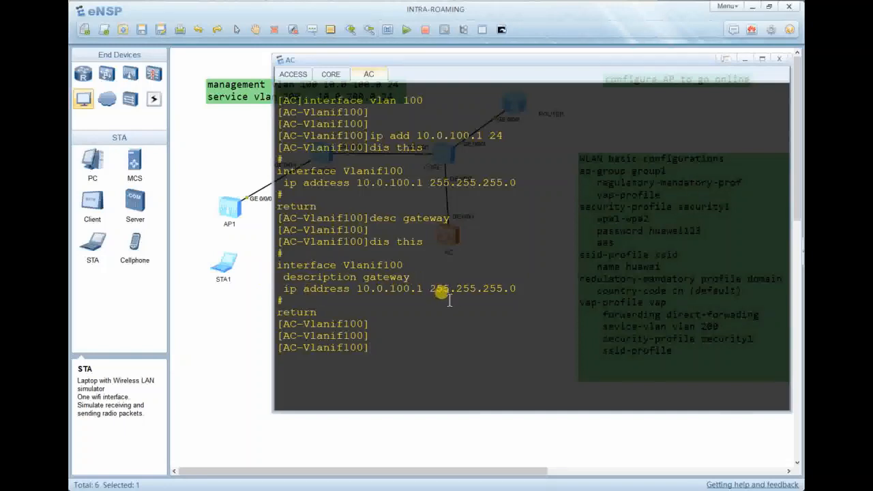
pyautogui.press('Return')
pyautogui.hotkey('alt', 'Tab')
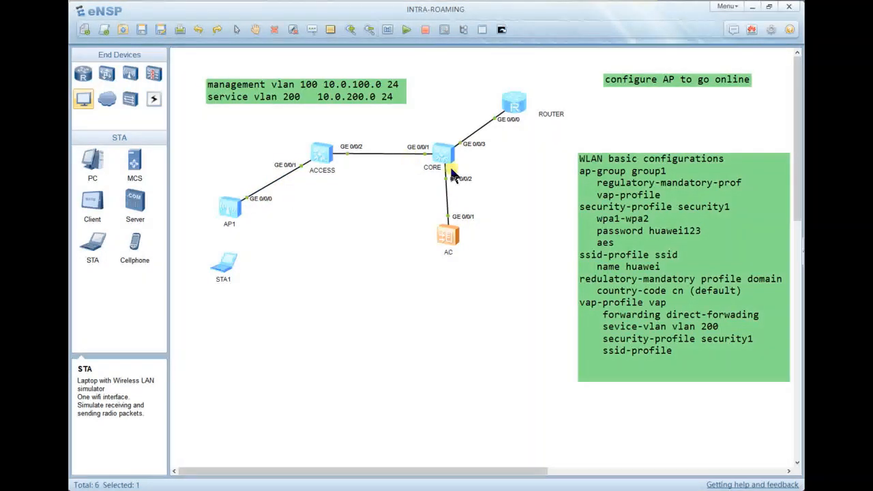
# On the AC console, create the IP pool 'aps' and display its configuration.
pyautogui.doubleClick(448, 237)
pyautogui.click(485, 175)
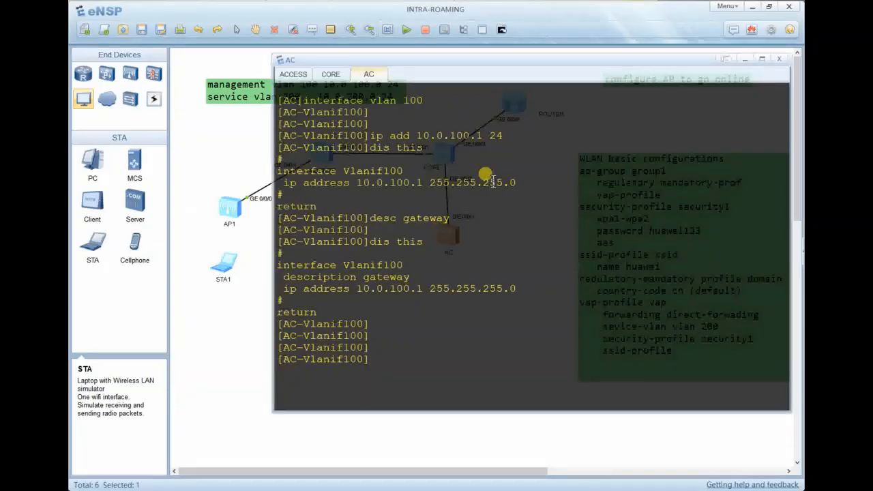
pyautogui.press('Return')
pyautogui.write('quit')
pyautogui.press('Return')
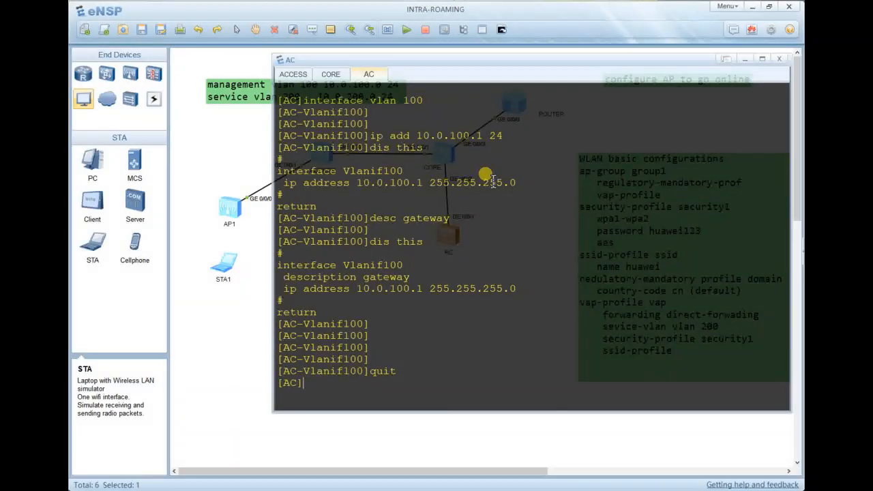
pyautogui.write('ip pool ')
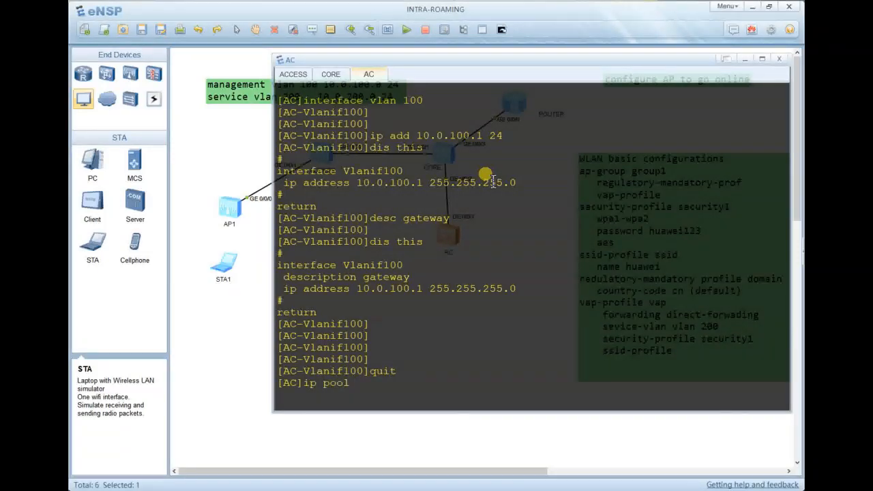
pyautogui.write('aps')
pyautogui.press('Return')
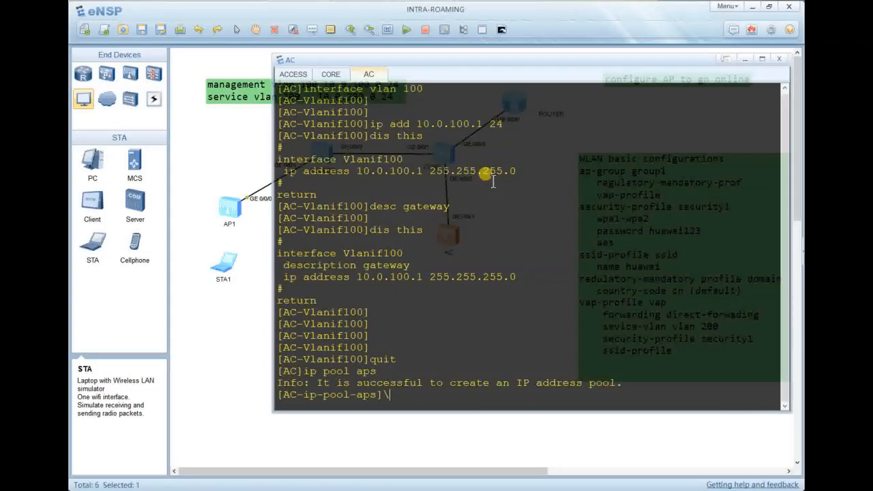
pyautogui.press('Return')
pyautogui.press('Return')
pyautogui.press('Return')
pyautogui.press('Return')
pyautogui.write('dios')
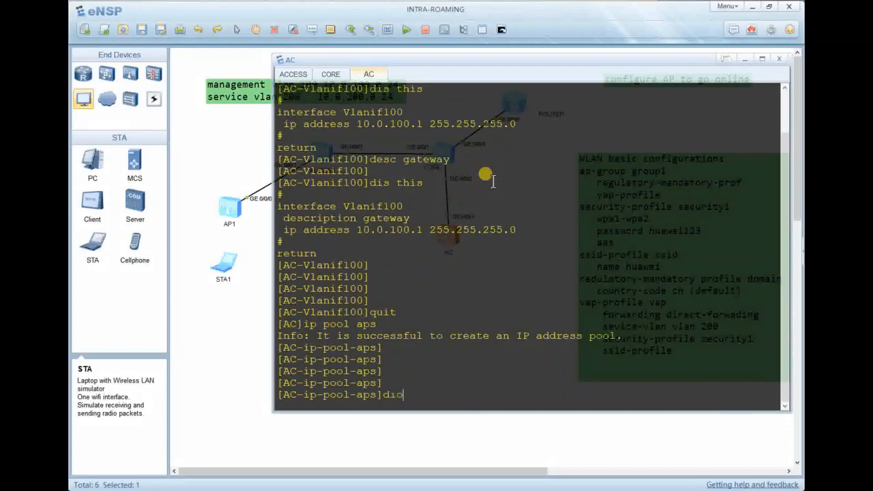
pyautogui.press('BackSpace')
pyautogui.press('BackSpace')
pyautogui.press('BackSpace')
pyautogui.write('is this')
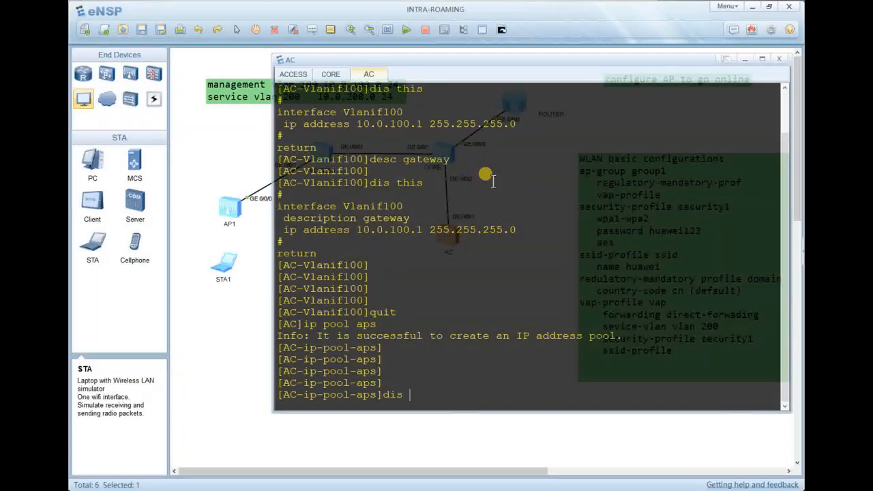
pyautogui.press('Return')
pyautogui.press('Return')
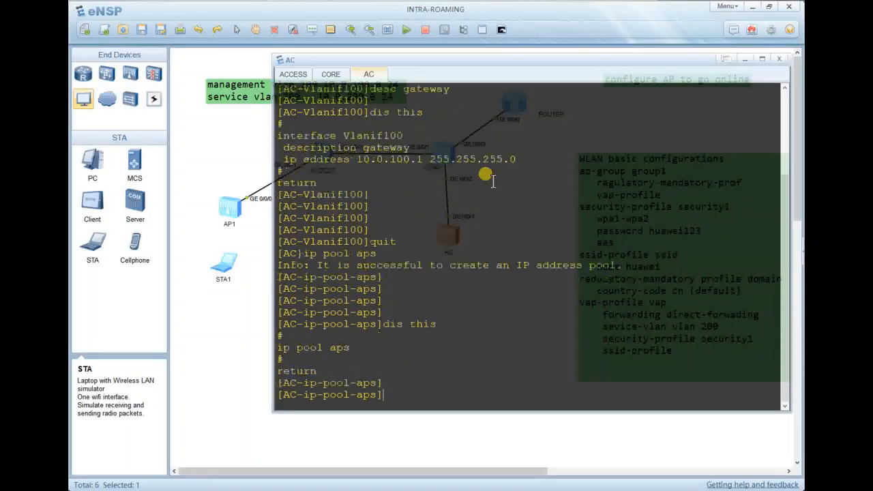
# Set the aps pool network to 10.0.100.0/24 with gateway-list 10.0.100.1.
pyautogui.write('net')
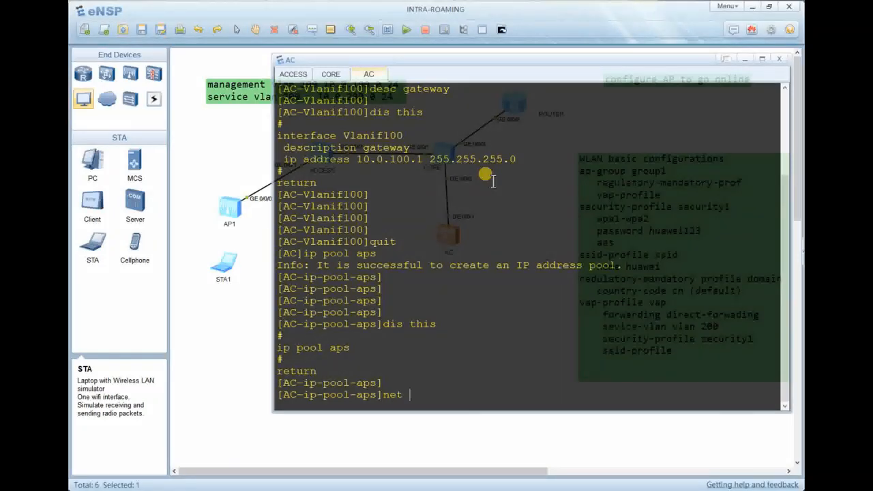
pyautogui.press('Tab')
pyautogui.press('Tab')
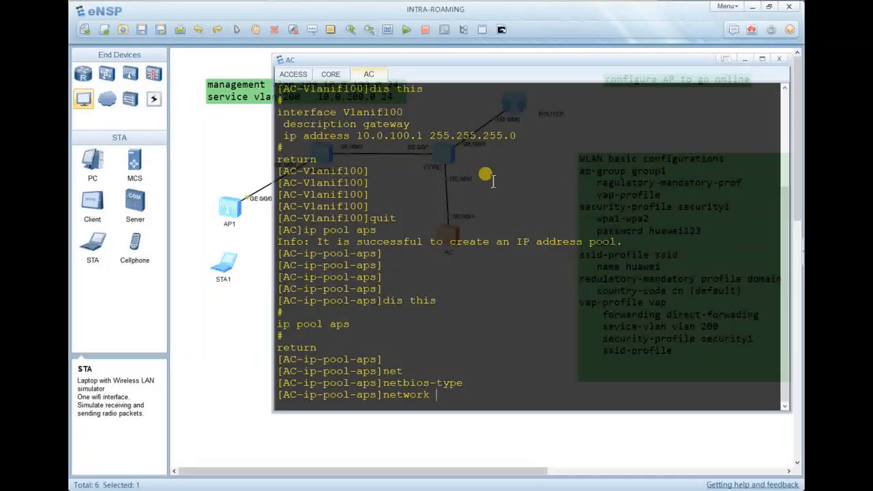
pyautogui.write('10.0.100.0 mask 1')
pyautogui.write('4')
pyautogui.press('Return')
pyautogui.write('d')
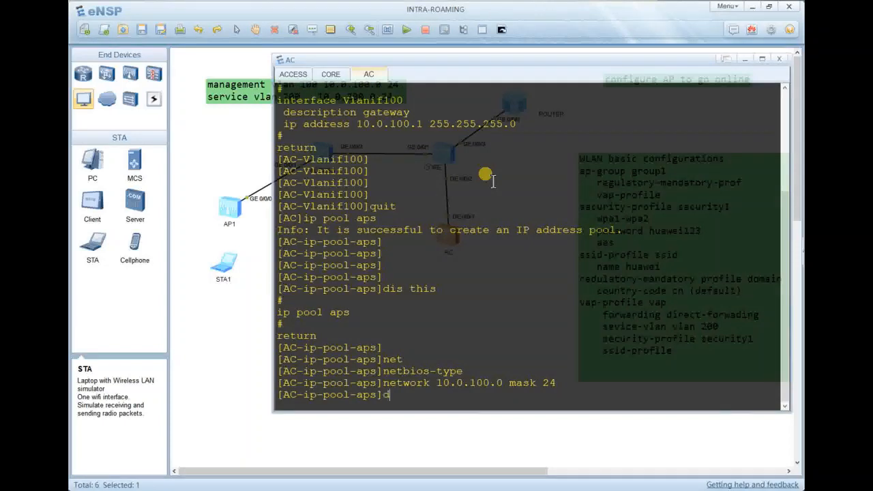
pyautogui.press('BackSpace')
pyautogui.write('gat')
pyautogui.press('Tab')
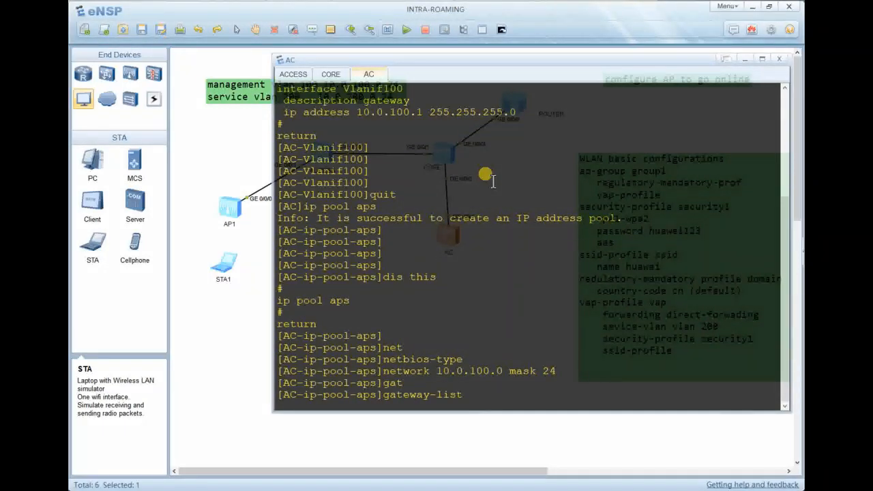
pyautogui.write('10.0.100.1')
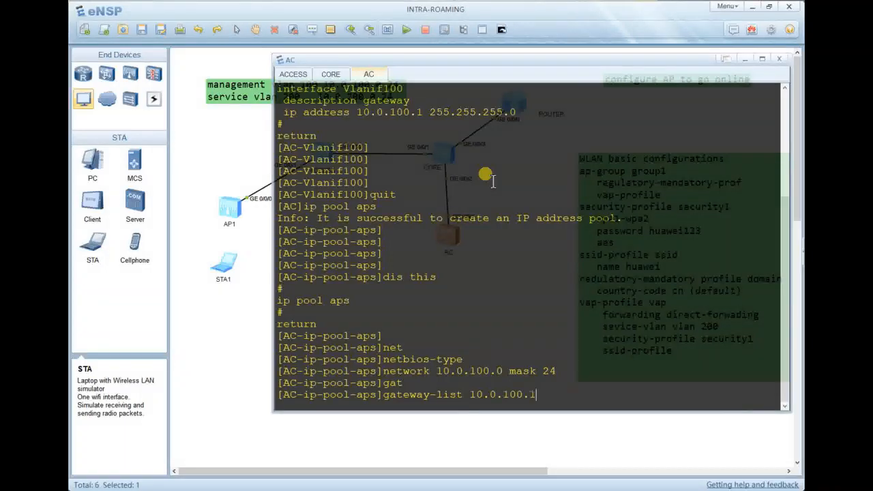
pyautogui.press('Return')
# Set the aps pool's DNS server to 8.8.8.8.
pyautogui.write('d')
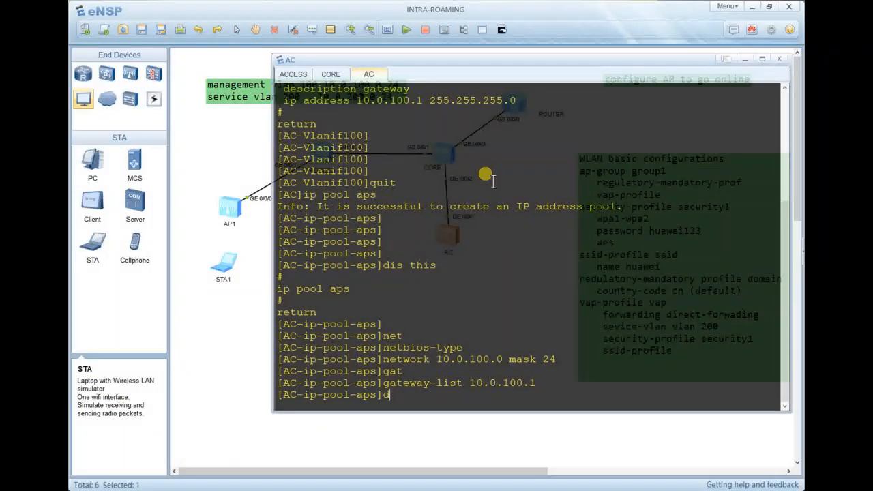
pyautogui.write('ns ?')
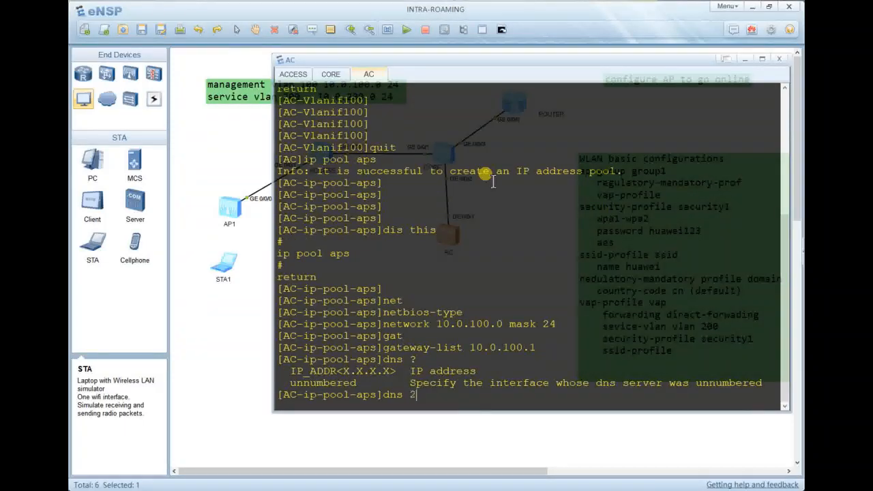
pyautogui.write('2')
pyautogui.press('BackSpace')
pyautogui.write('8,-')
pyautogui.press('BackSpace')
pyautogui.press('BackSpace')
pyautogui.write('.8.88')
pyautogui.press('BackSpace')
pyautogui.write('.8')
pyautogui.press('Return')
# Verify the pool settings with dis this and the ? help list, then quit the pool view.
pyautogui.press('Return')
pyautogui.write('dis this')
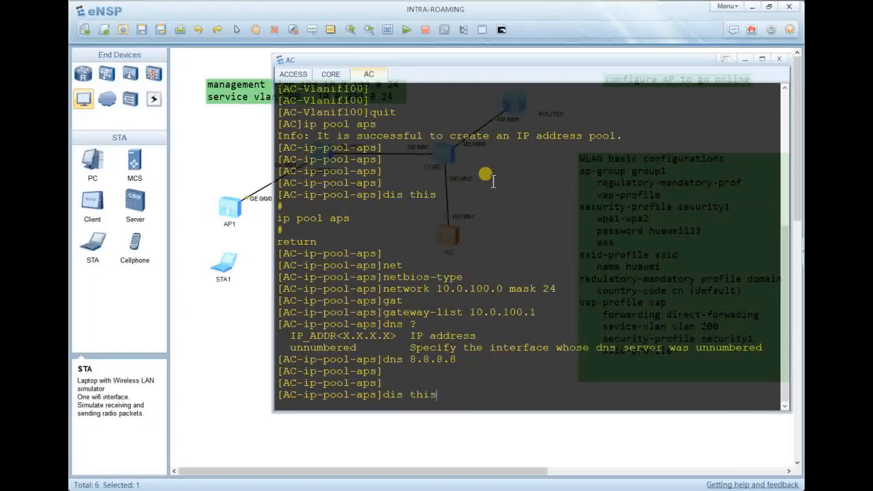
pyautogui.press('Return')
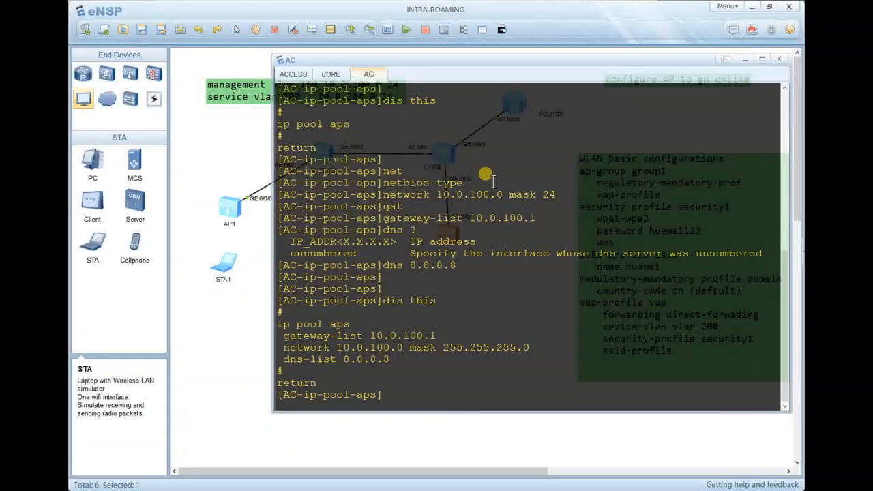
pyautogui.write('?')
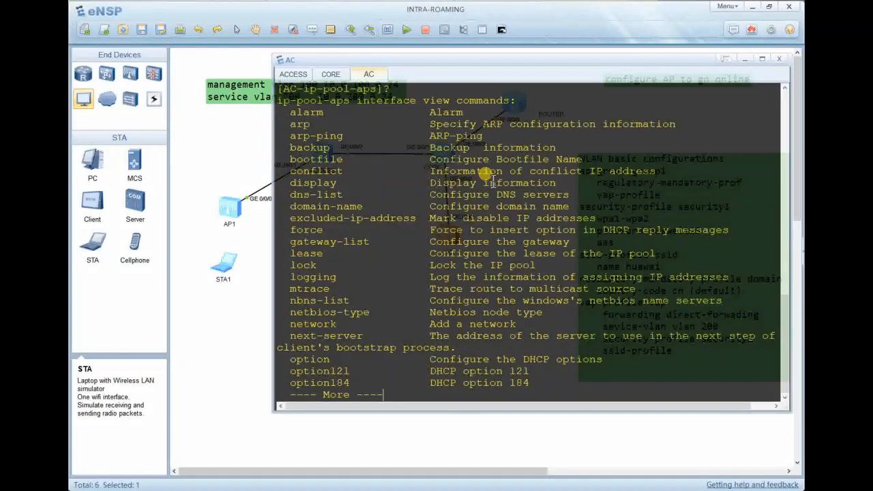
pyautogui.press('Return')
pyautogui.press('Return')
pyautogui.press('Return')
pyautogui.press('Return')
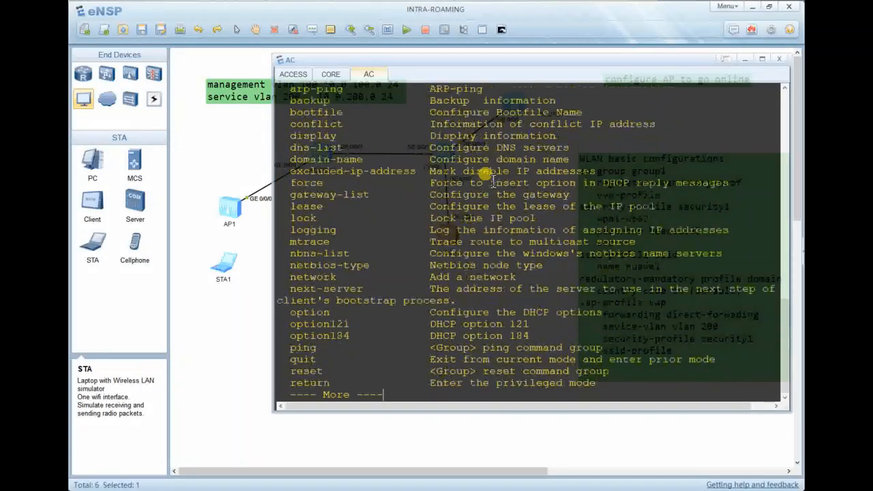
pyautogui.press('Return')
pyautogui.press('Return')
pyautogui.press('Return')
pyautogui.press('Return')
pyautogui.press('Return')
pyautogui.write('\\q')
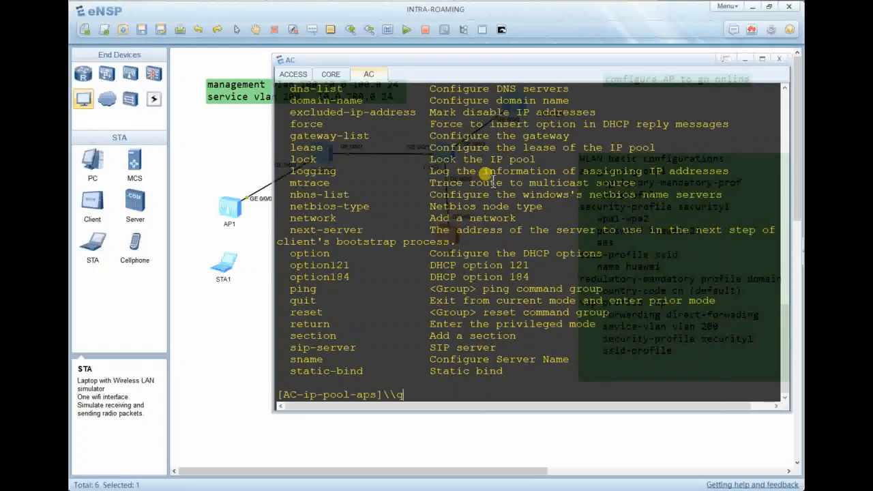
pyautogui.write('ui')
pyautogui.press('BackSpace')
pyautogui.press('BackSpace')
pyautogui.press('BackSpace')
pyautogui.press('BackSpace')
pyautogui.press('BackSpace')
pyautogui.write('quit')
pyautogui.press('Return')
pyautogui.press('Return')
pyautogui.press('Return')
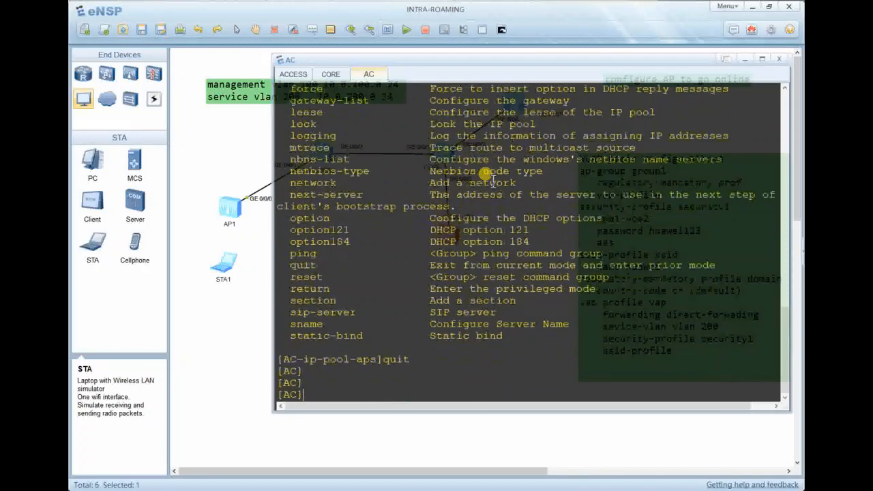
# Enter interface Vlanif100, display its configuration, and return to system view.
pyautogui.write('interfa')
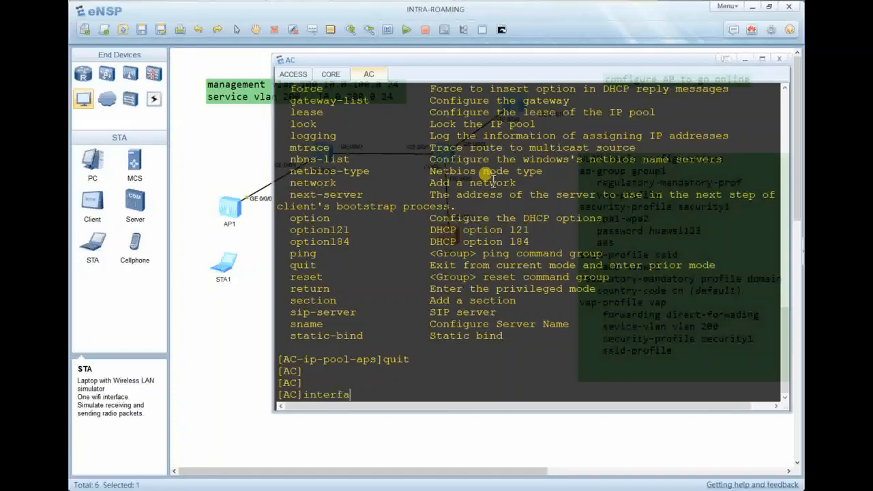
pyautogui.press('BackSpace')
pyautogui.press('BackSpace')
pyautogui.press('BackSpace')
pyautogui.press('BackSpace')
pyautogui.press('BackSpace')
pyautogui.press('BackSpace')
pyautogui.press('BackSpace')
pyautogui.write('interfac vla')
pyautogui.press('BackSpace')
pyautogui.press('BackSpace')
pyautogui.write('a')
pyautogui.press('BackSpace')
pyautogui.press('BackSpace')
pyautogui.write('vlan 100')
pyautogui.press('Return')
pyautogui.press('Return')
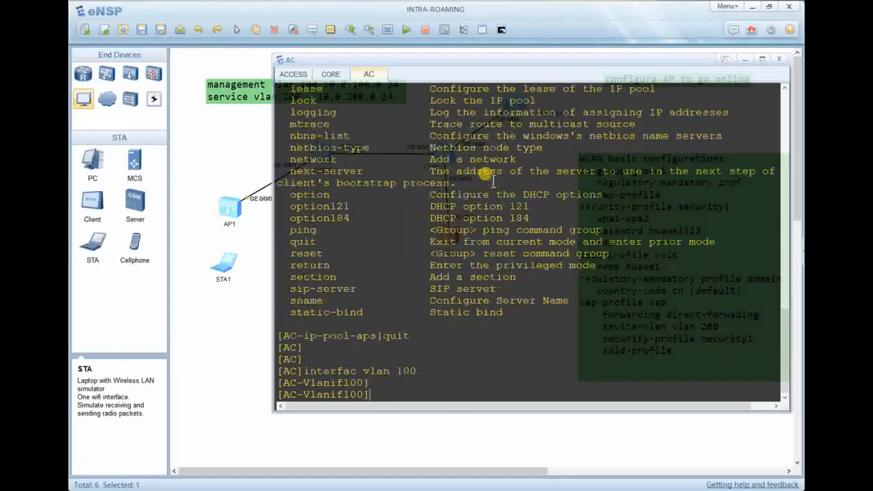
pyautogui.write('dis this')
pyautogui.press('Return')
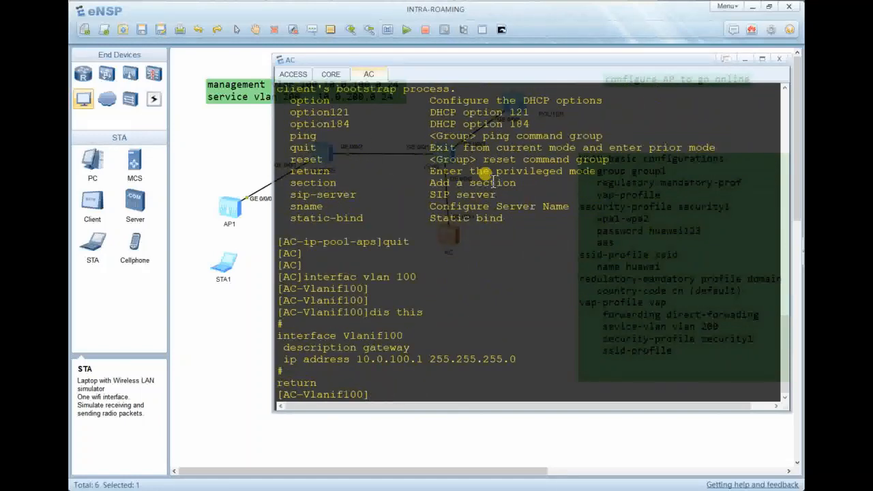
pyautogui.write('quit')
pyautogui.press('Return')
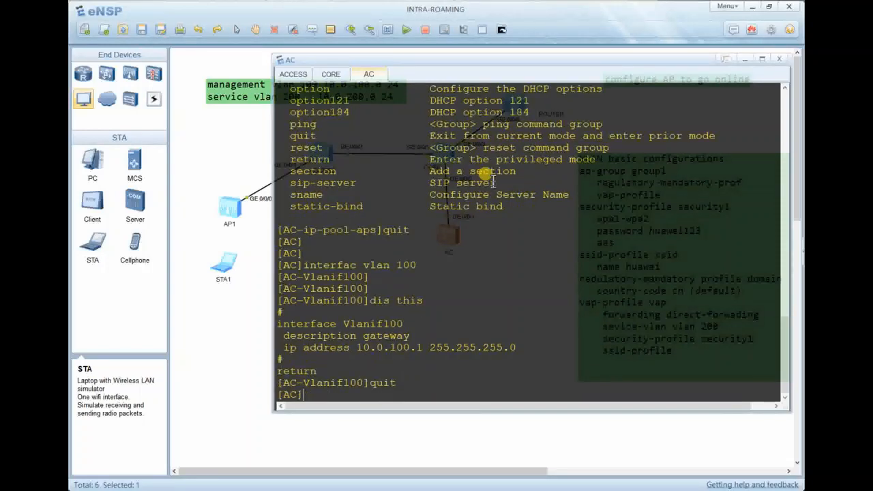
# Enable DHCP globally on the AC and re-enter Vlanif100 to show its configuration.
pyautogui.write('dhcp en')
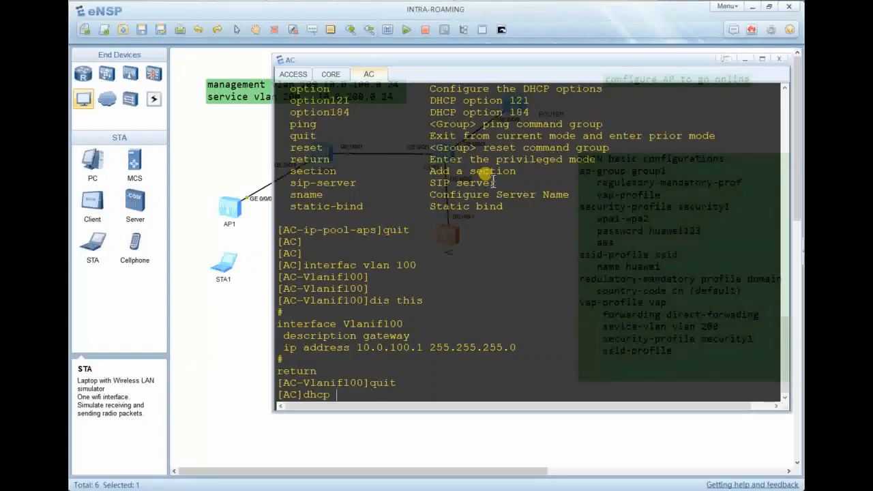
pyautogui.press('Tab')
pyautogui.press('Return')
pyautogui.press('Return')
pyautogui.press('Return')
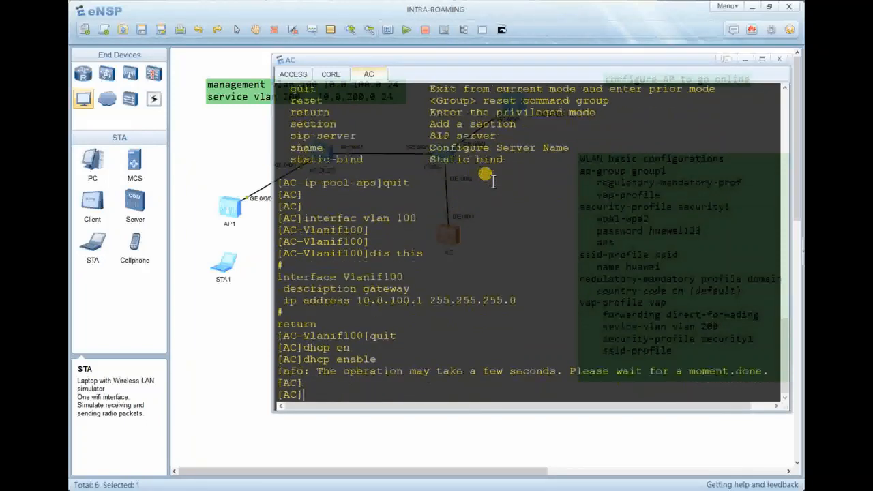
pyautogui.write('interfac')
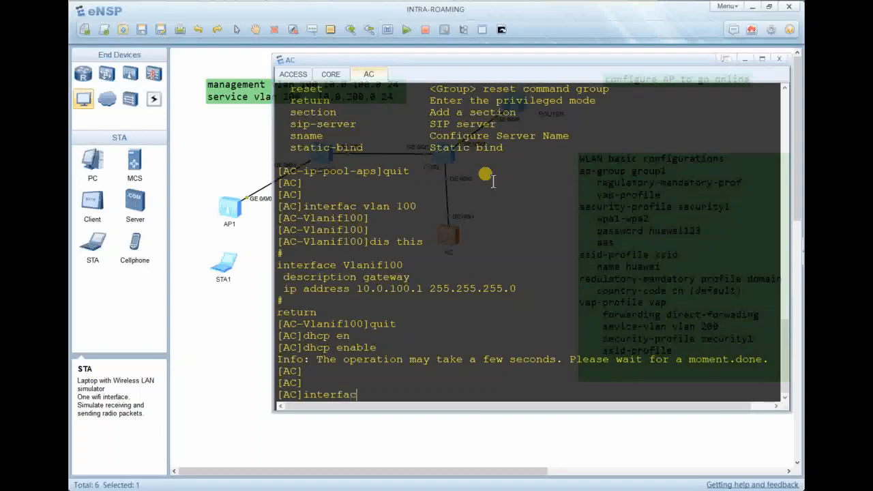
pyautogui.write('e vla 100')
pyautogui.press('Return')
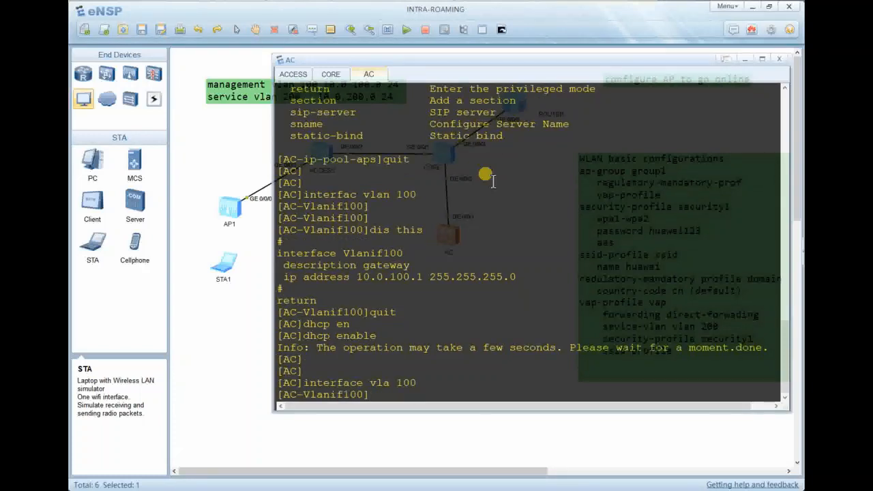
pyautogui.write('dh')
pyautogui.press('Tab')
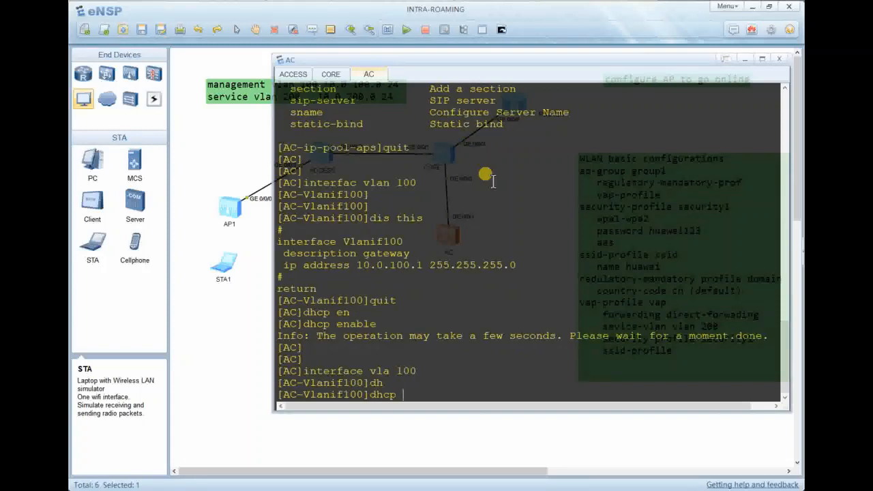
pyautogui.write('e')
pyautogui.press('Tab')
pyautogui.press('Return')
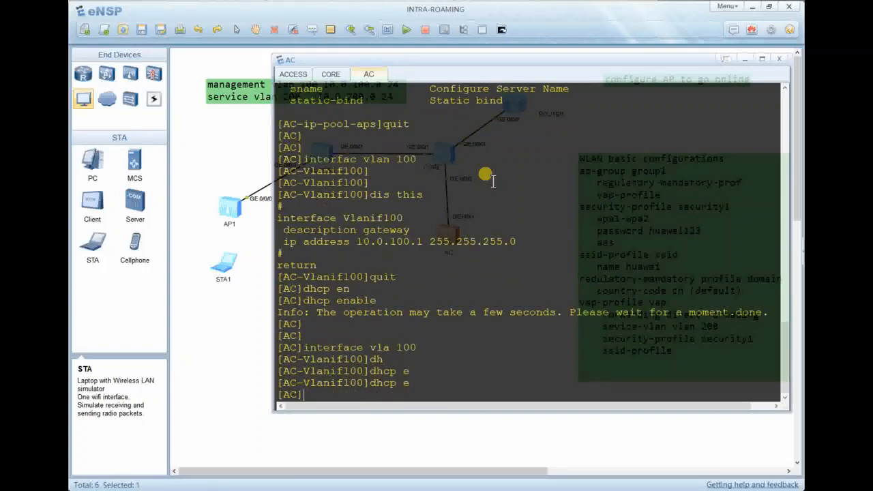
pyautogui.press('Up')
pyautogui.press('Up')
pyautogui.press('Return')
pyautogui.press('Return')
pyautogui.press('Return')
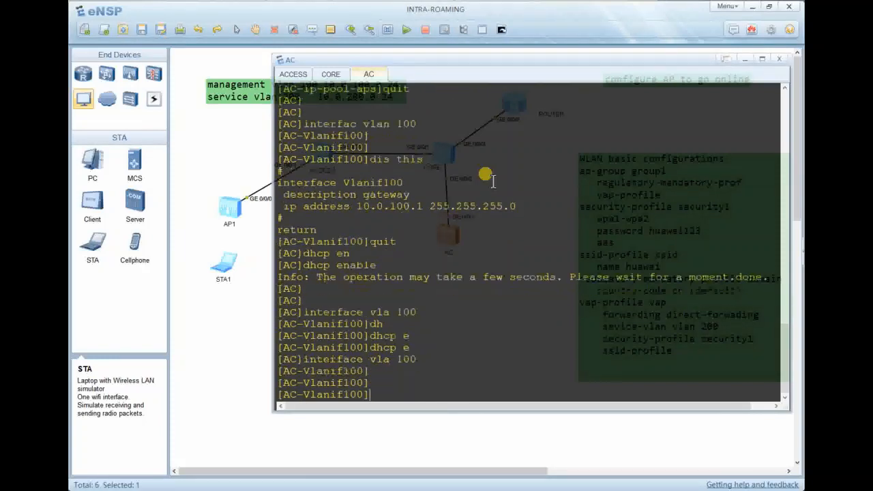
pyautogui.write('dis this')
pyautogui.press('Return')
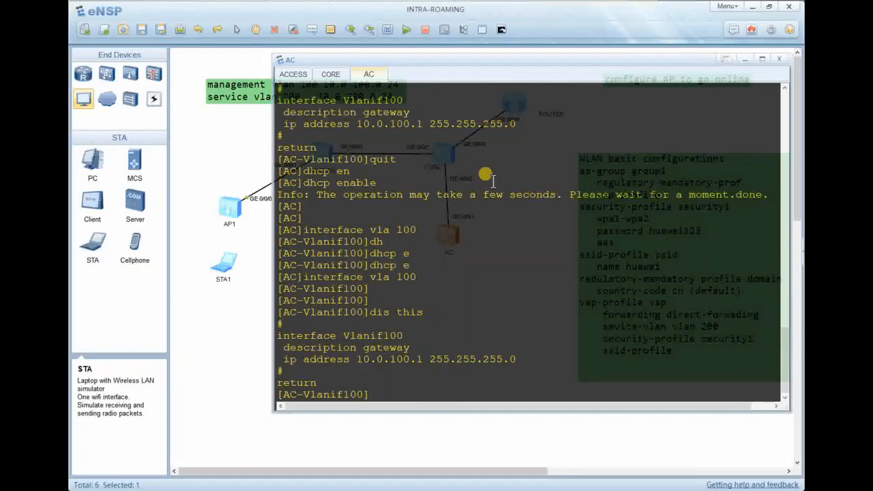
# Apply dhcp select global on Vlanif100, check it, and minimize the AC console.
pyautogui.write('dh')
pyautogui.press('Tab')
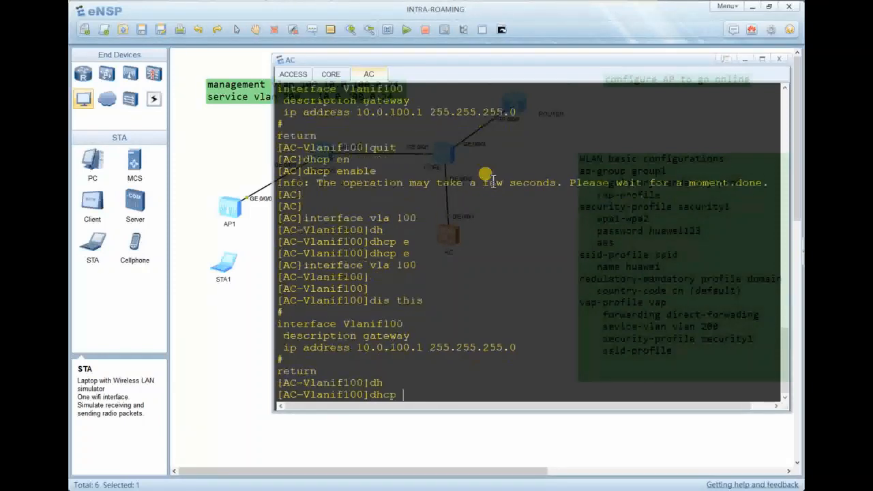
pyautogui.write('?se')
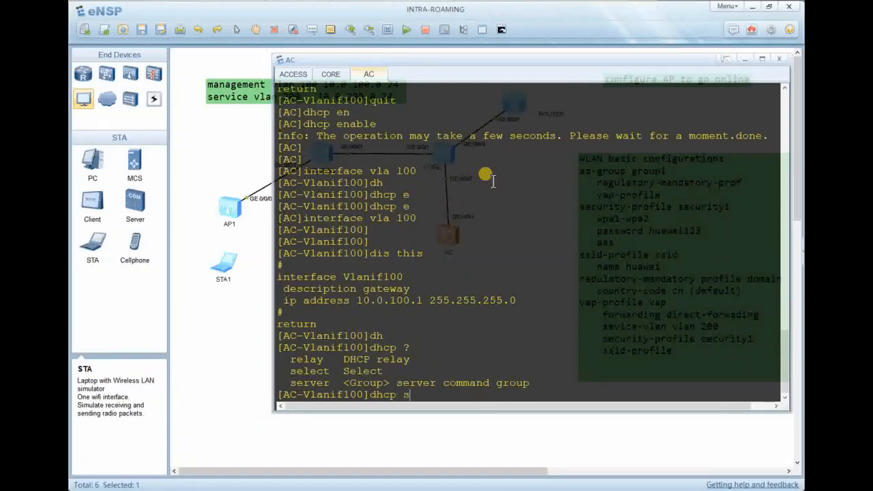
pyautogui.press('Tab')
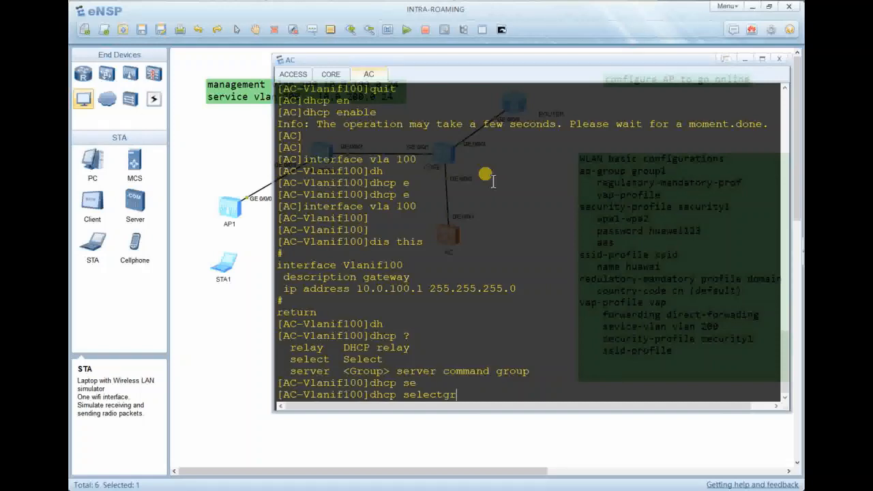
pyautogui.press('BackSpace')
pyautogui.press('BackSpace')
pyautogui.write('g')
pyautogui.press('Tab')
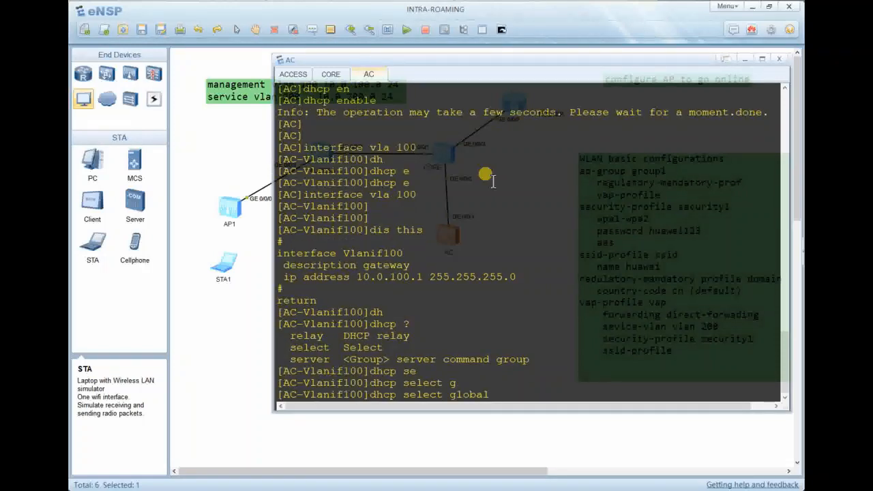
pyautogui.press('Return')
pyautogui.press('Return')
pyautogui.press('Return')
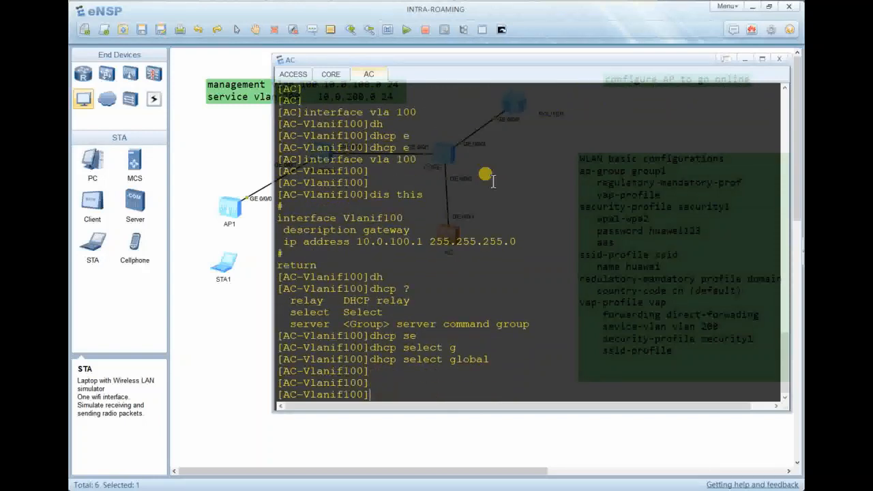
pyautogui.write('dis this')
pyautogui.press('Return')
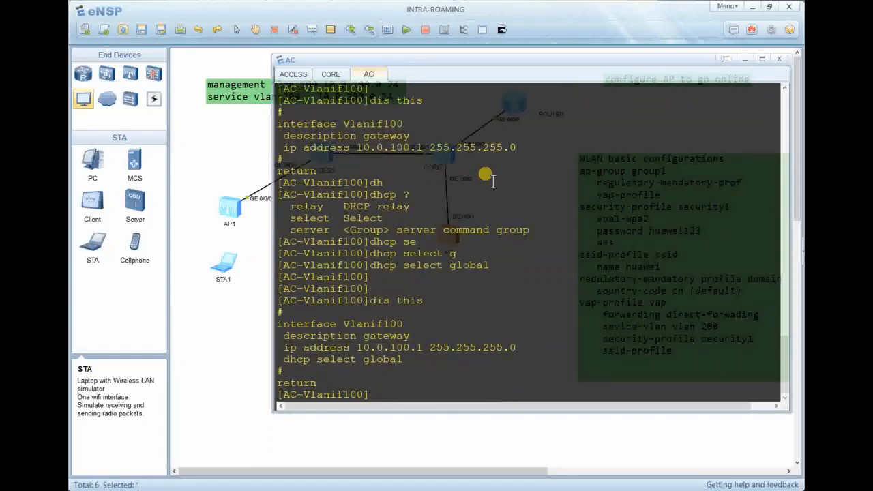
pyautogui.write('quit')
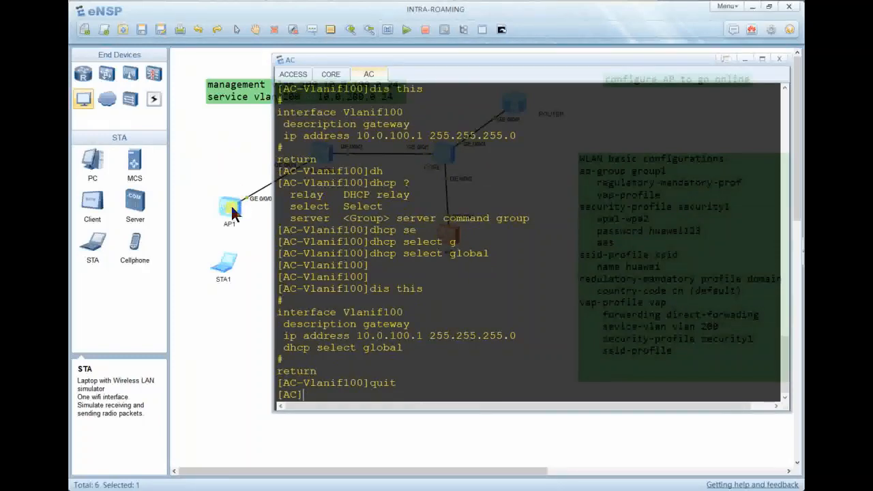
pyautogui.click(742, 58)
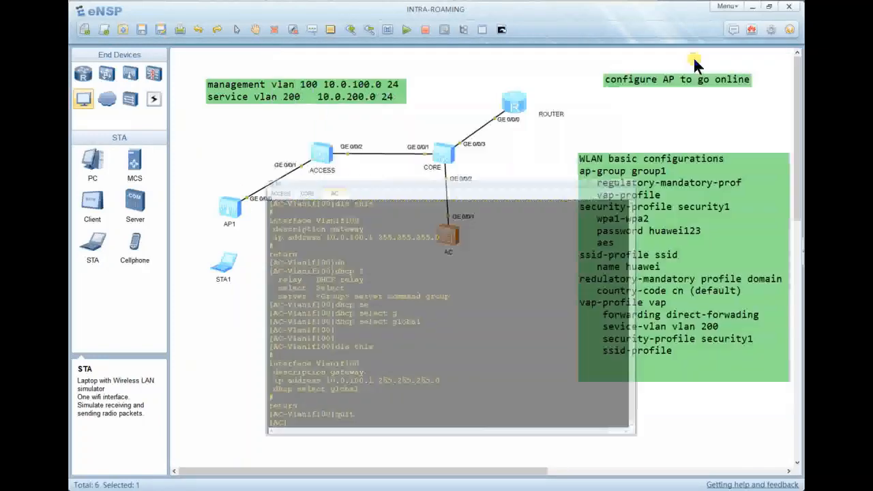
# On AP1, run display ip interface brief to check Vlanif1's address.
pyautogui.doubleClick(240, 217)
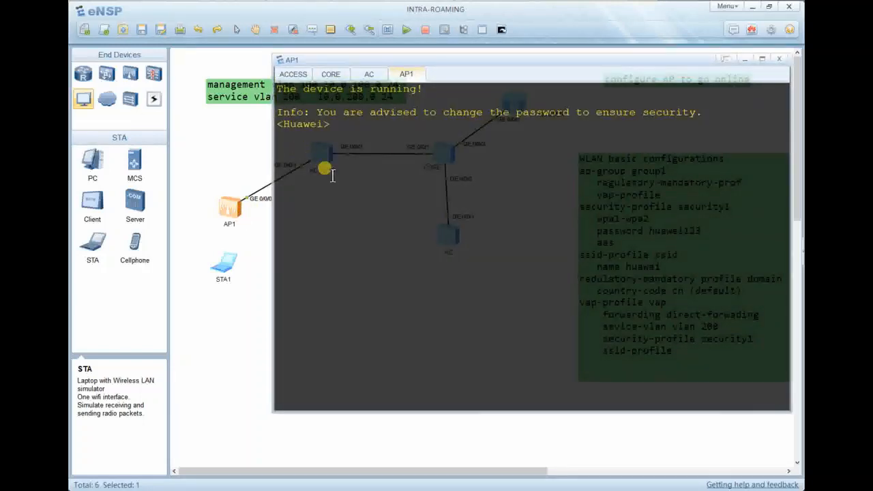
pyautogui.press('Return')
pyautogui.press('Return')
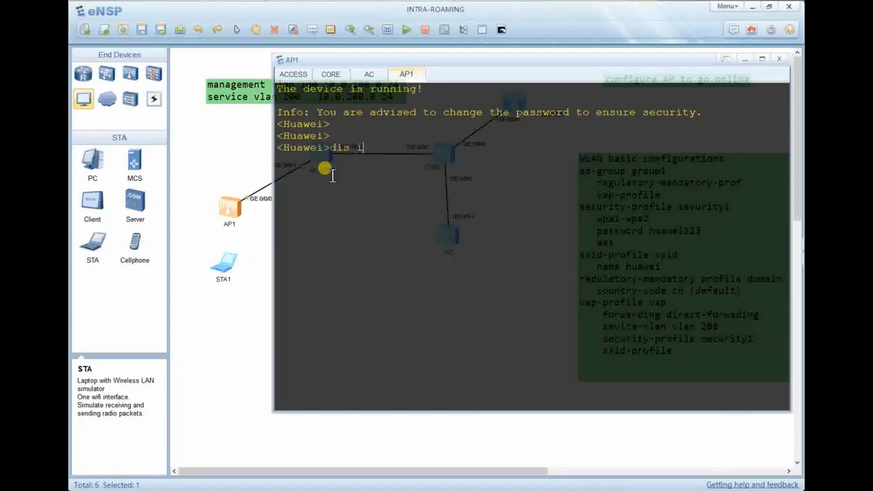
pyautogui.write('dis in interface g')
pyautogui.write('rieff')
pyautogui.press('Return')
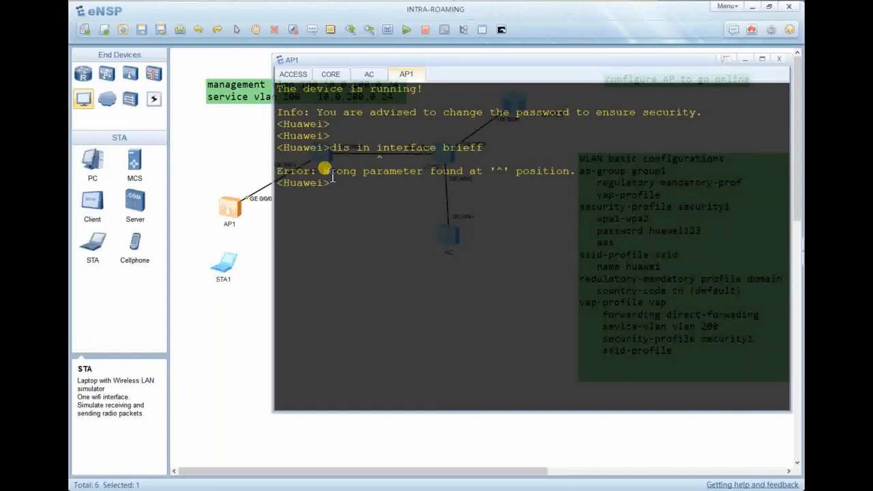
pyautogui.press('Up')
pyautogui.press('BackSpace')
pyautogui.press('BackSpace')
pyautogui.press('BackSpace')
pyautogui.press('BackSpace')
pyautogui.press('BackSpace')
pyautogui.press('BackSpace')
pyautogui.press('BackSpace')
pyautogui.press('BackSpace')
pyautogui.press('BackSpace')
pyautogui.press('BackSpace')
pyautogui.press('BackSpace')
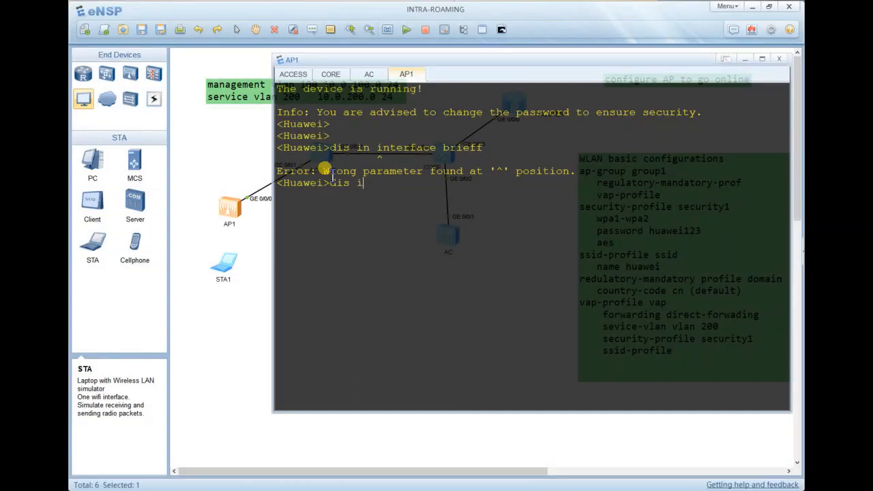
pyautogui.write('p interface')
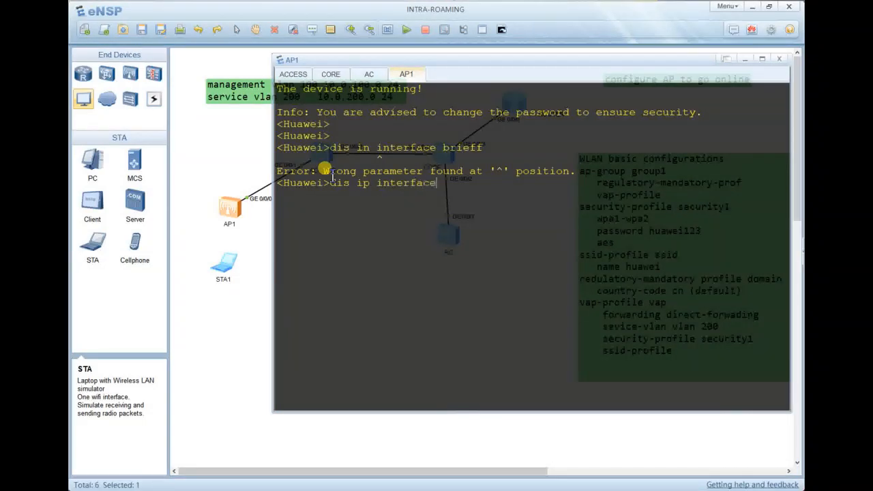
pyautogui.write(' brief')
pyautogui.press('Return')
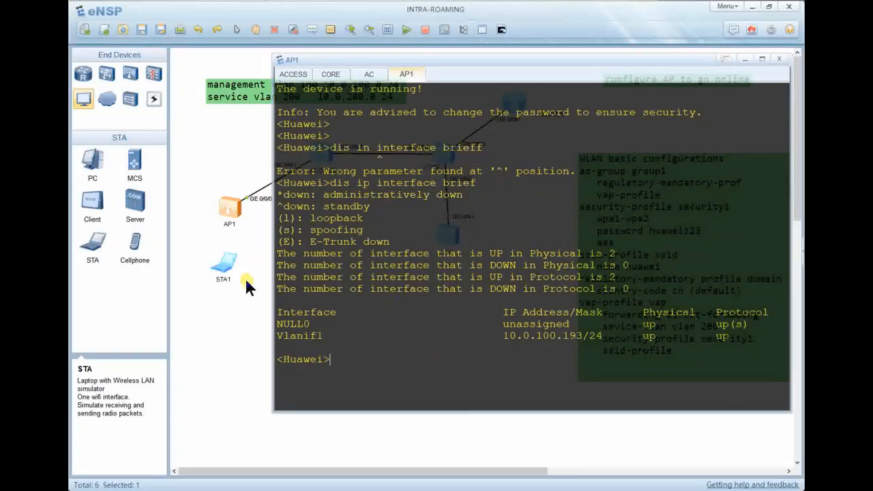
pyautogui.moveTo(328, 337); pyautogui.dragTo(278, 338)
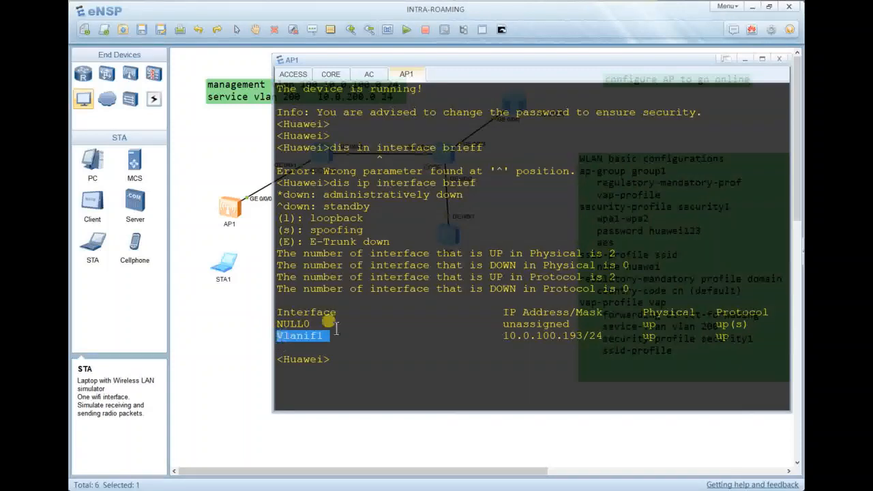
pyautogui.click(380, 316)
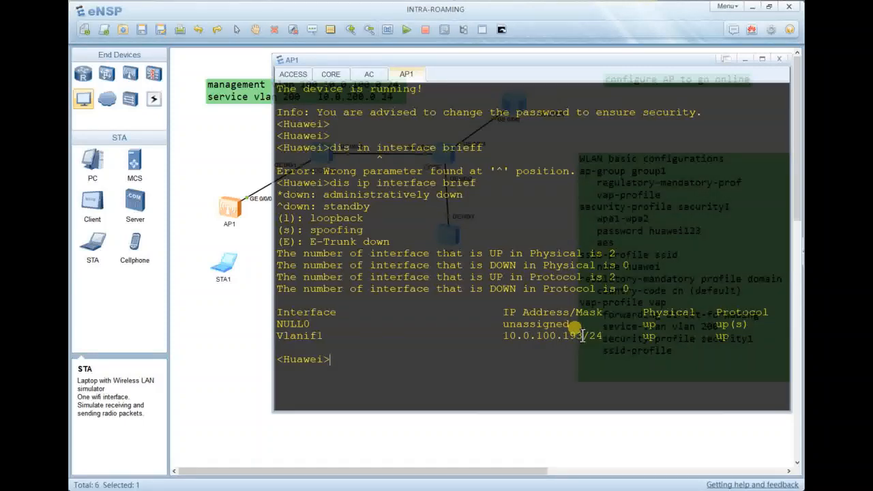
# Show Vlanif1 details confirming 10.0.100.193/24, then close AP1's console.
pyautogui.press('Return')
pyautogui.press('Return')
pyautogui.press('Return')
pyautogui.press('Return')
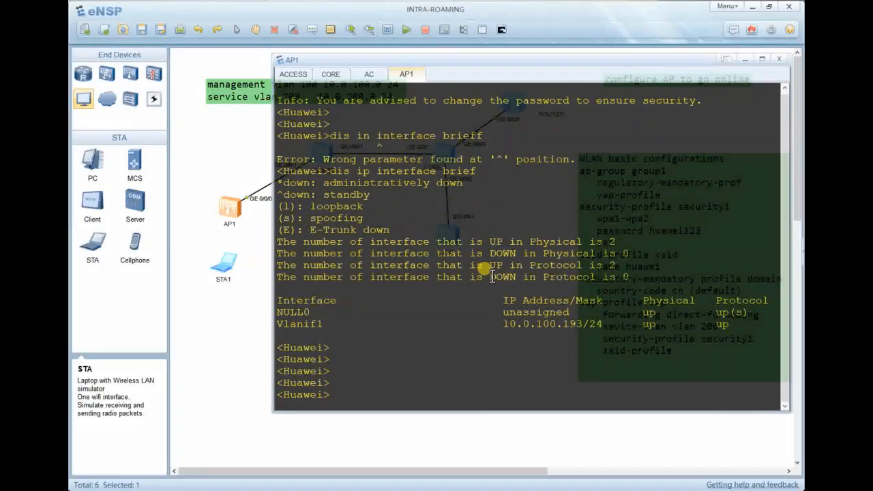
pyautogui.write('dis in')
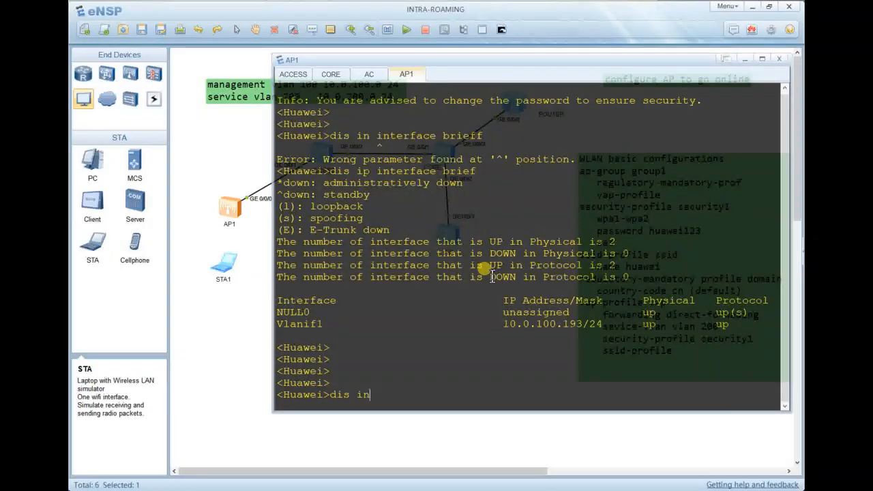
pyautogui.write('terface vlan 100')
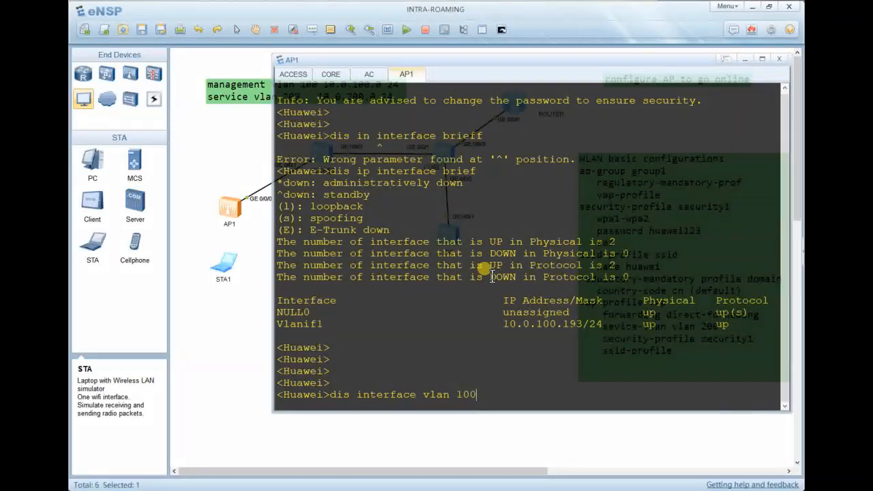
pyautogui.press('Return')
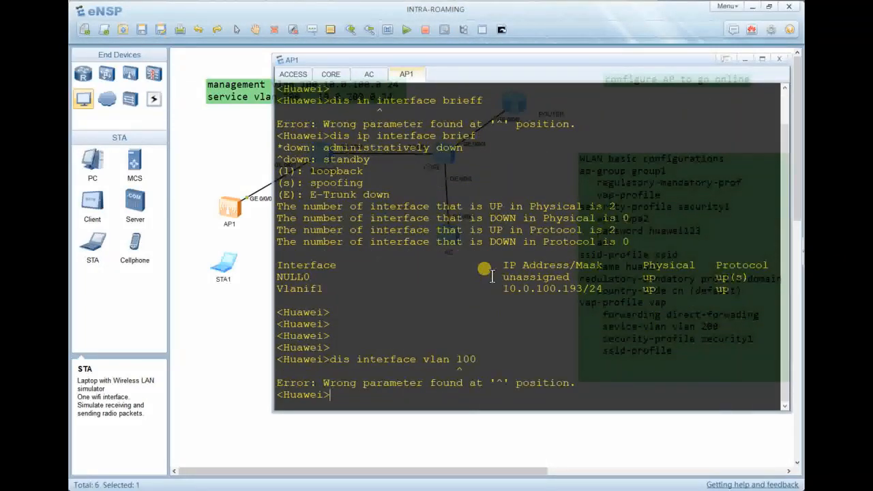
pyautogui.press('Up')
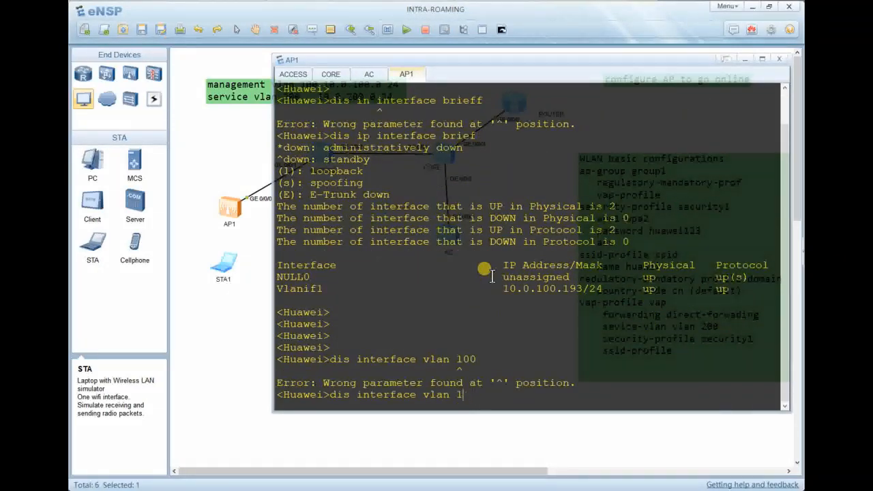
pyautogui.press('Return')
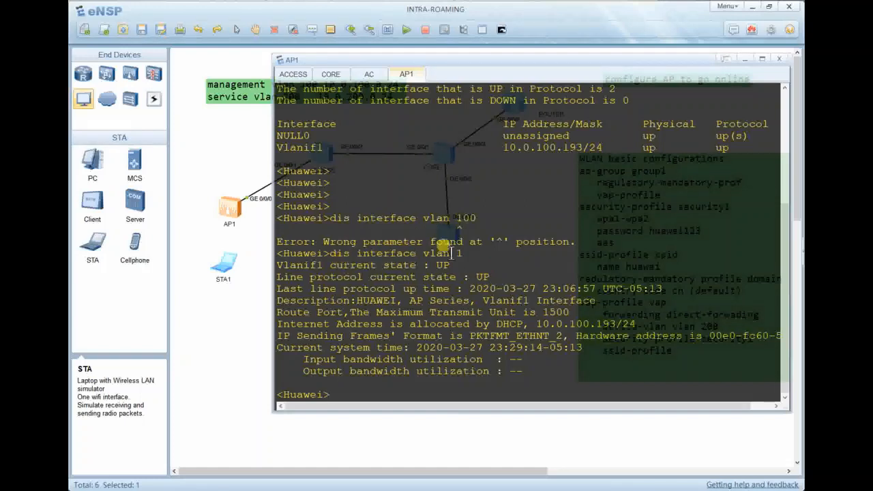
pyautogui.moveTo(469, 253); pyautogui.dragTo(336, 266)
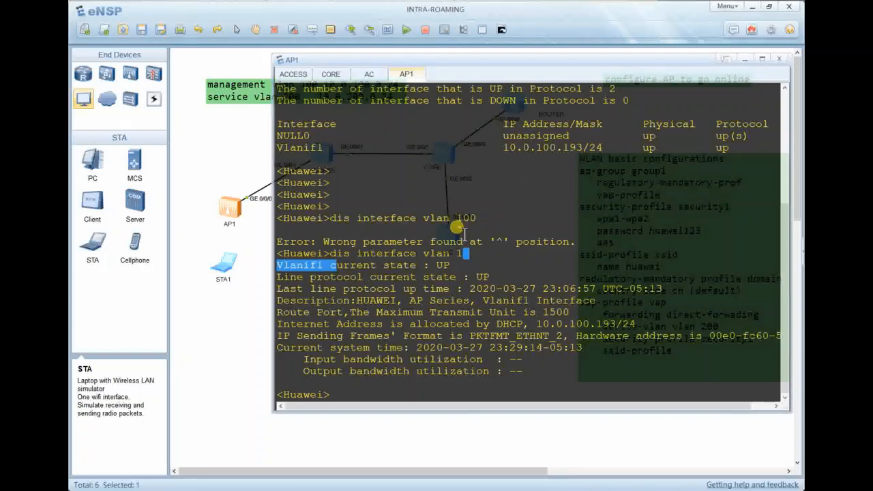
pyautogui.press('Return')
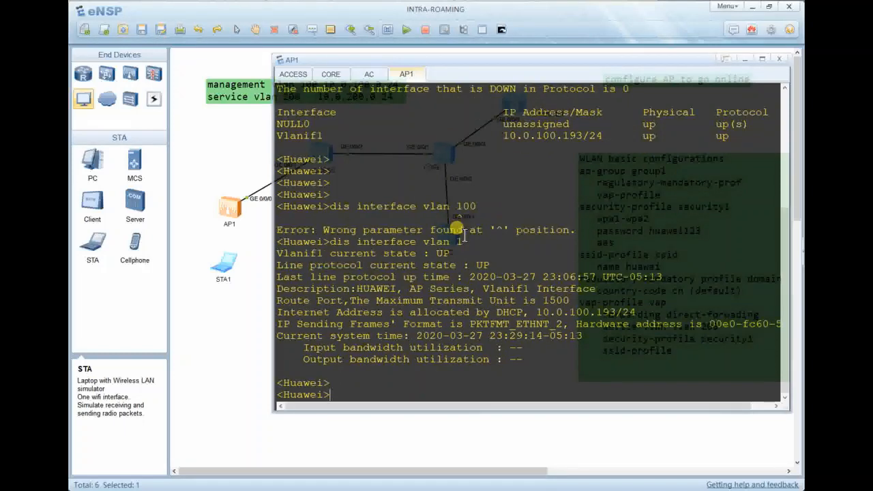
pyautogui.click(743, 57)
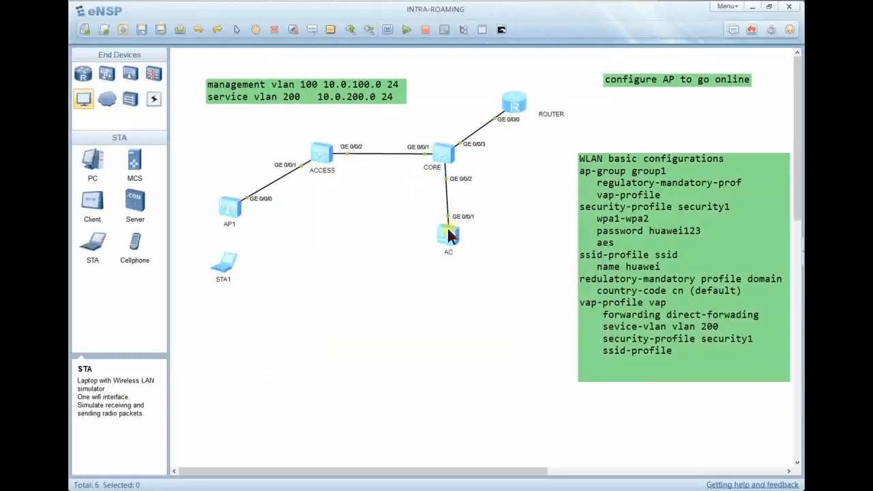
# Reopen the AC console and maximize it.
pyautogui.doubleClick(446, 234)
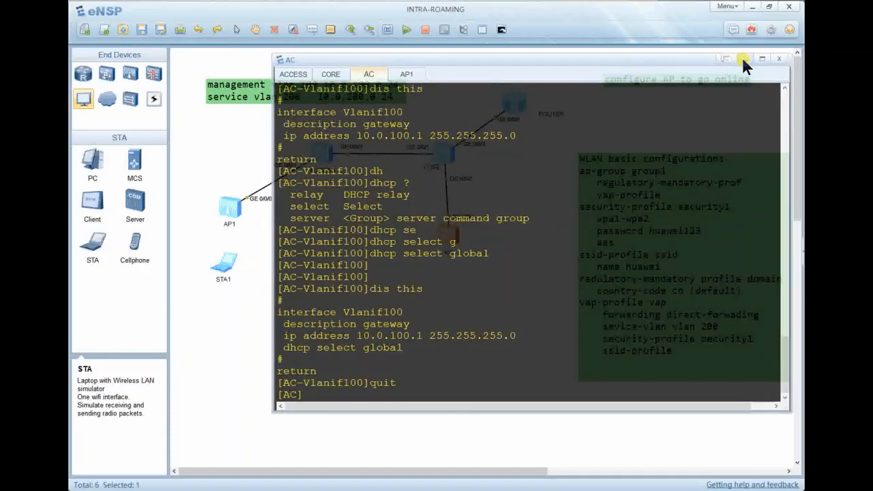
pyautogui.click(742, 57)
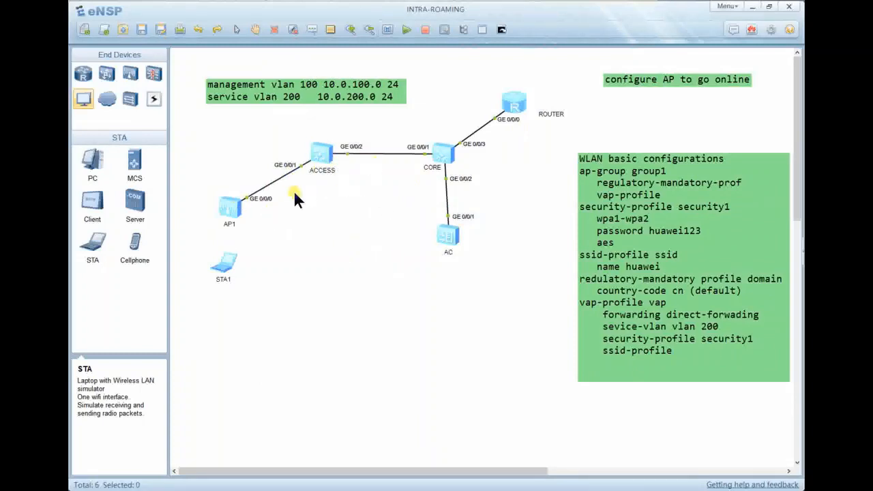
pyautogui.doubleClick(447, 231)
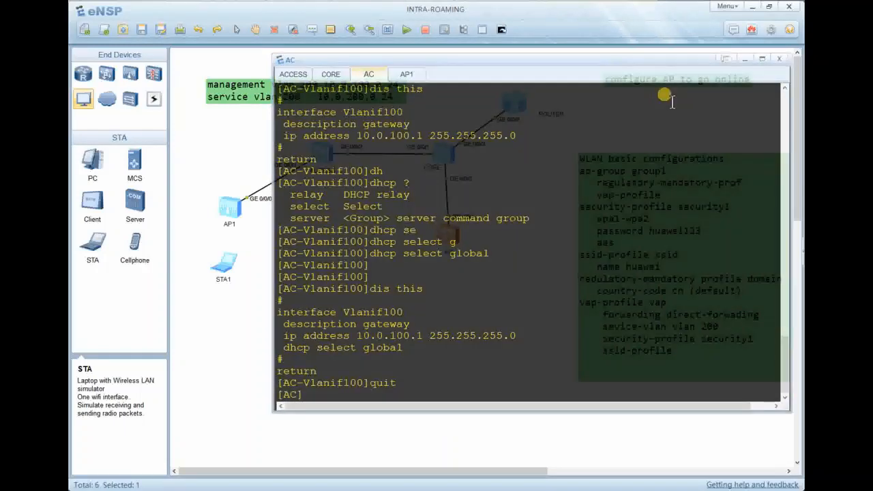
pyautogui.click(762, 58)
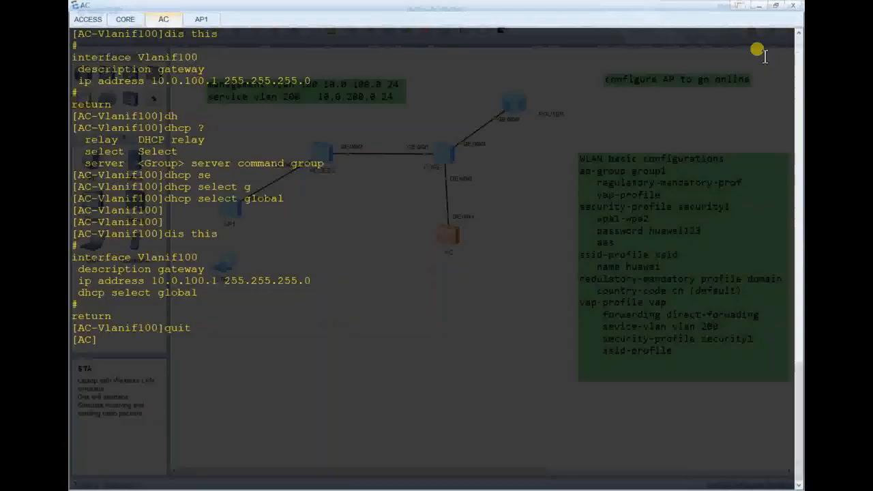
pyautogui.press('Return')
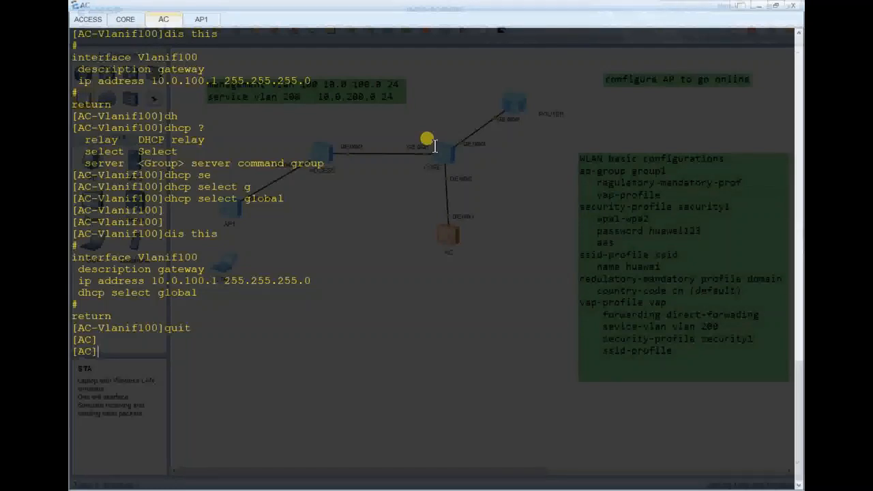
# Enter 'capwap source interface vlanif 100' on the AC.
pyautogui.write('c')
pyautogui.press('Tab')
pyautogui.press('Tab')
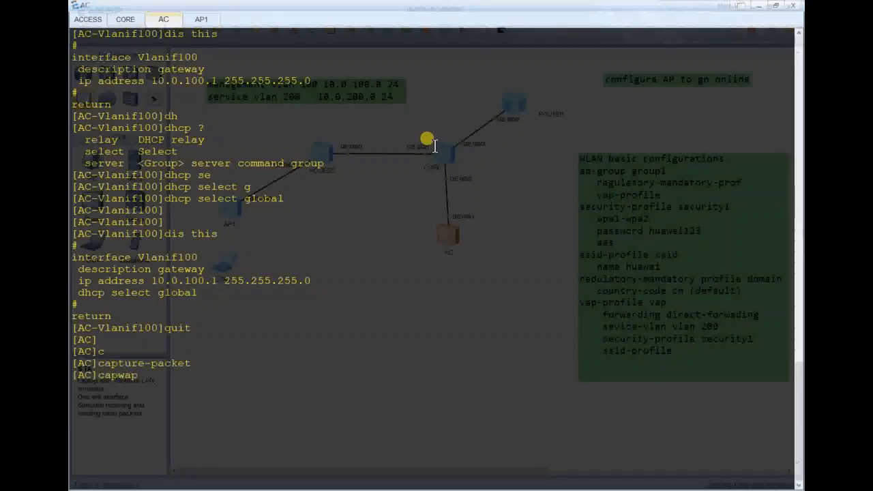
pyautogui.write('so')
pyautogui.press('Tab')
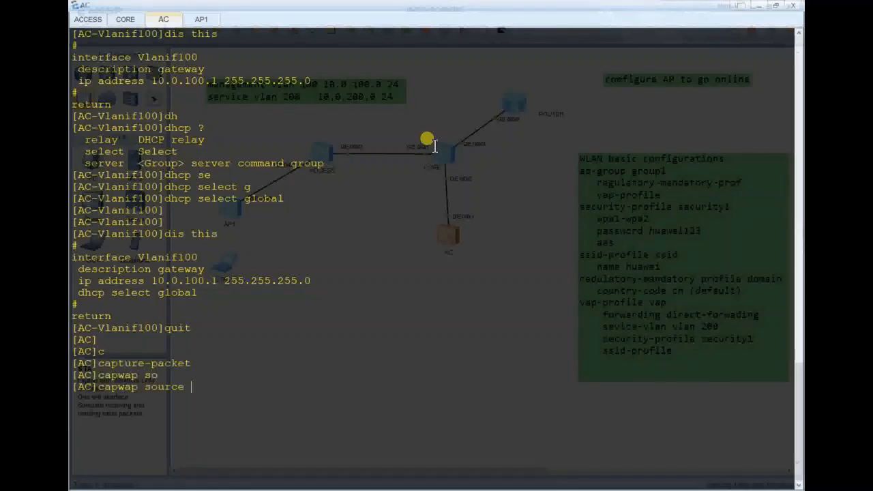
pyautogui.write('in')
pyautogui.press('Tab')
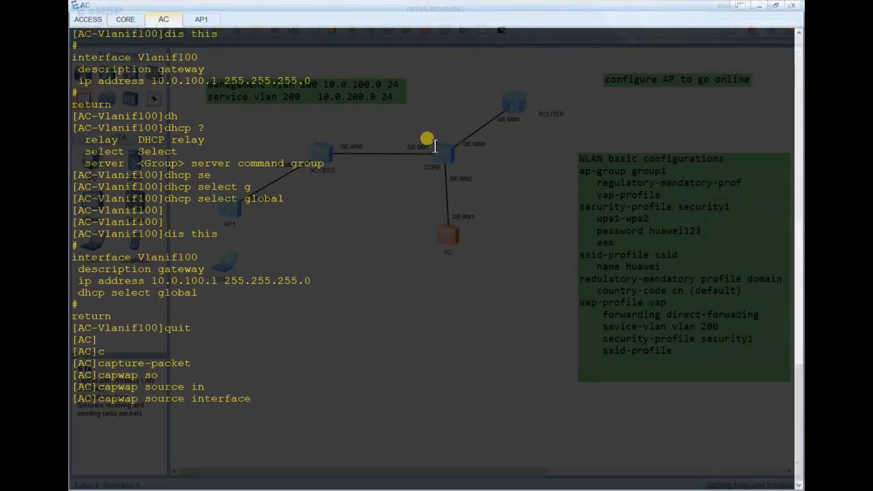
pyautogui.write('vlan')
pyautogui.press('Tab')
pyautogui.write('100')
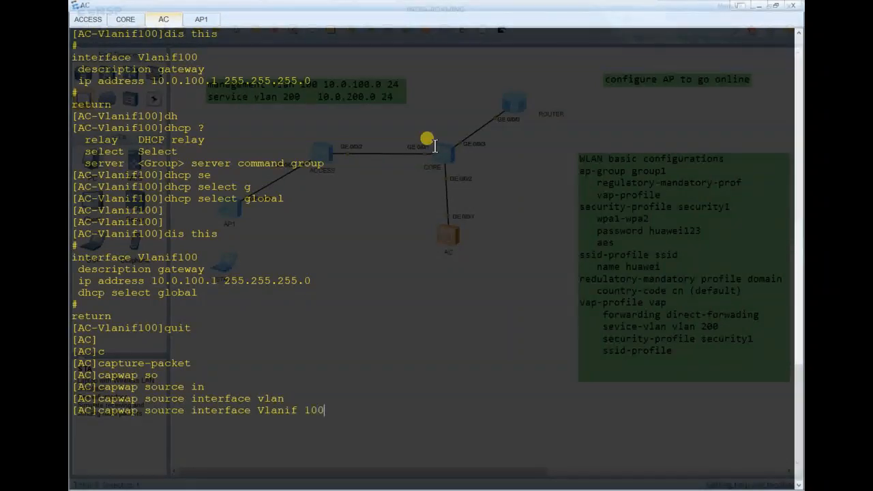
pyautogui.press('Return')
# Run dis this and page through it to confirm the CAPWAP source interface.
pyautogui.press('Return')
pyautogui.write('dis this')
pyautogui.press('Return')
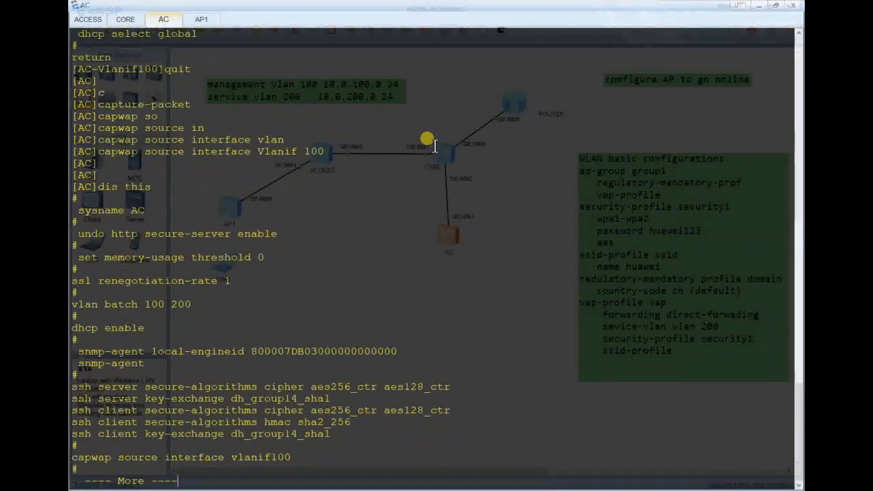
pyautogui.press('space')
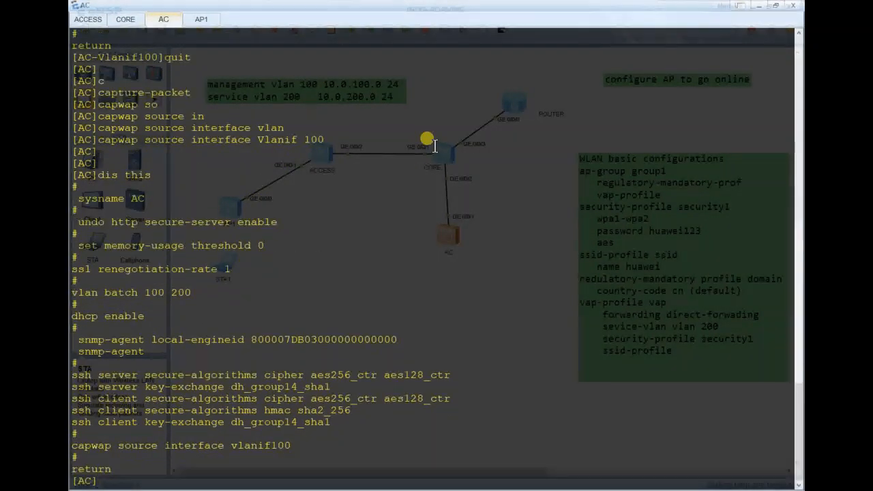
pyautogui.press('Return')
pyautogui.press('Return')
pyautogui.press('Return')
pyautogui.press('Return')
pyautogui.press('Return')
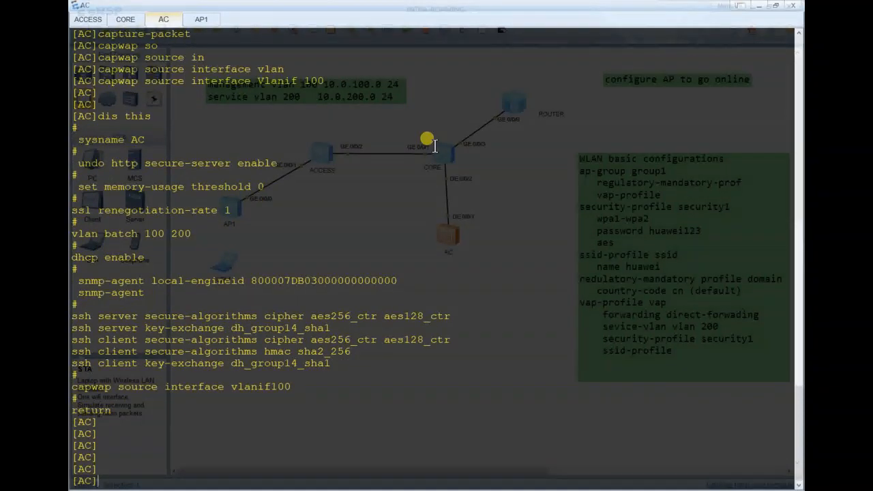
pyautogui.write('quit')
pyautogui.press('BackSpace')
pyautogui.press('BackSpace')
pyautogui.press('BackSpace')
pyautogui.press('BackSpace')
pyautogui.press('Return')
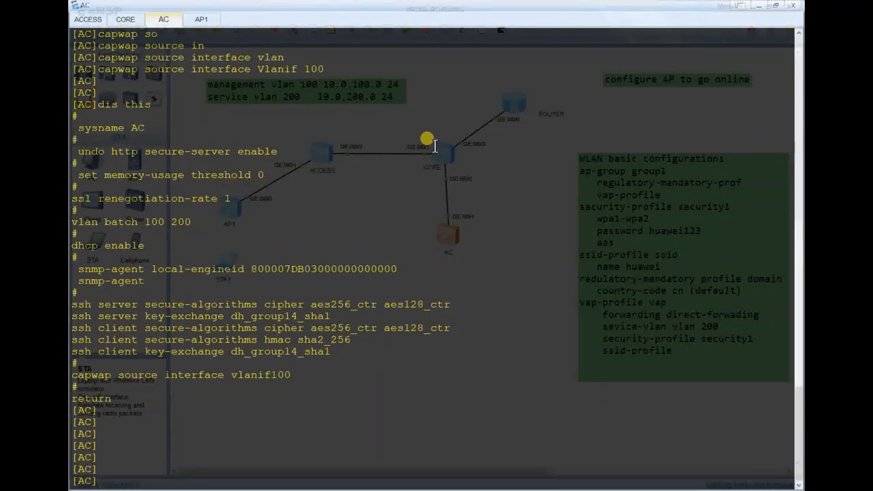
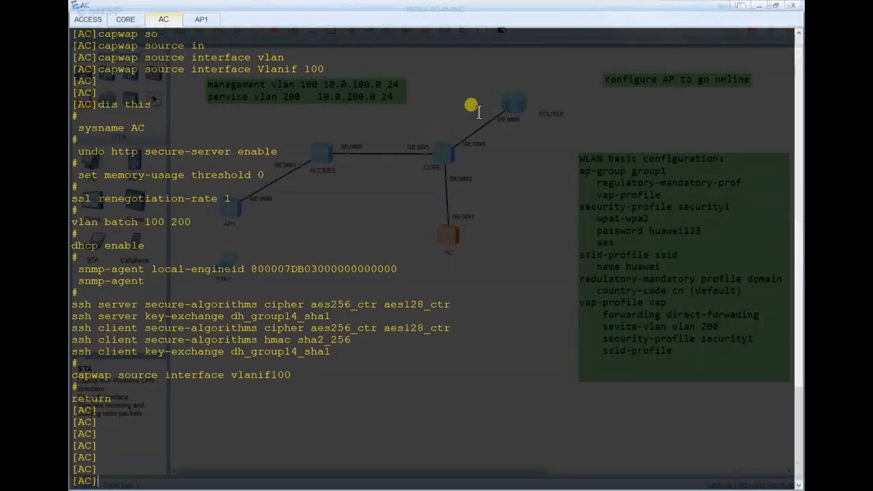
# Clear the AC terminal and enter the WLAN view with 'wlan'.
pyautogui.press('Return')
pyautogui.rightClick(442, 192)
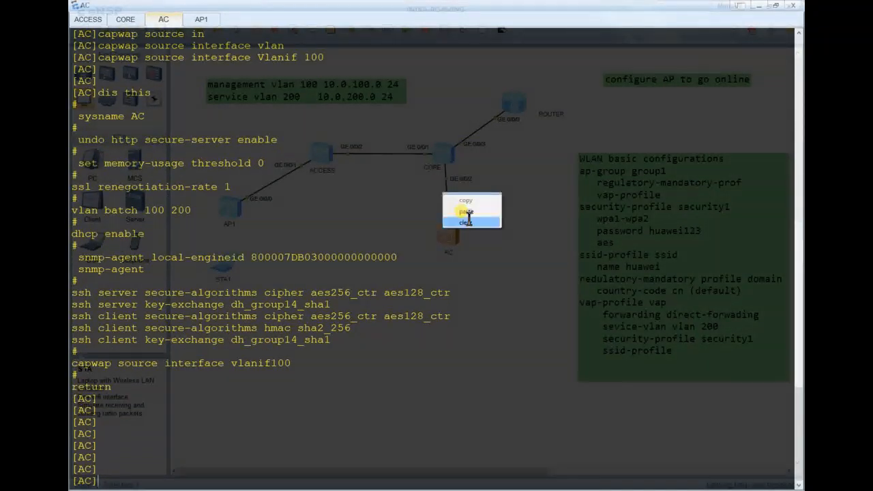
pyautogui.click(471, 221)
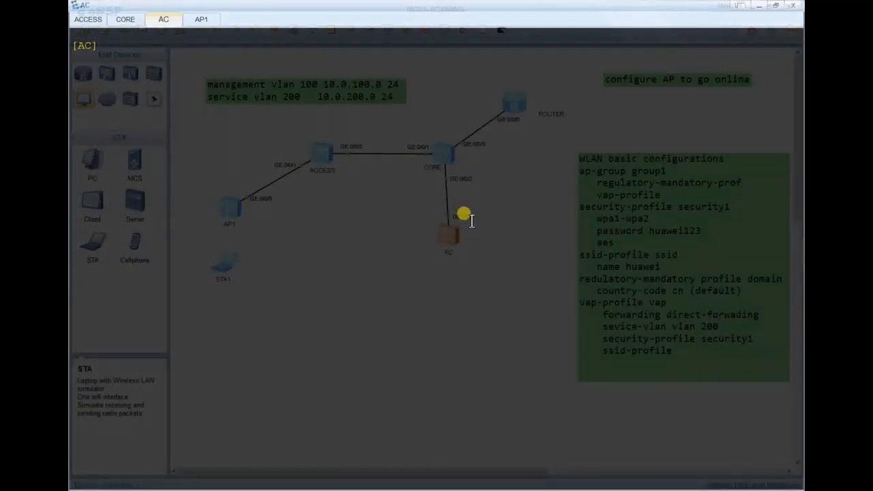
pyautogui.write('wlan')
pyautogui.press('Return')
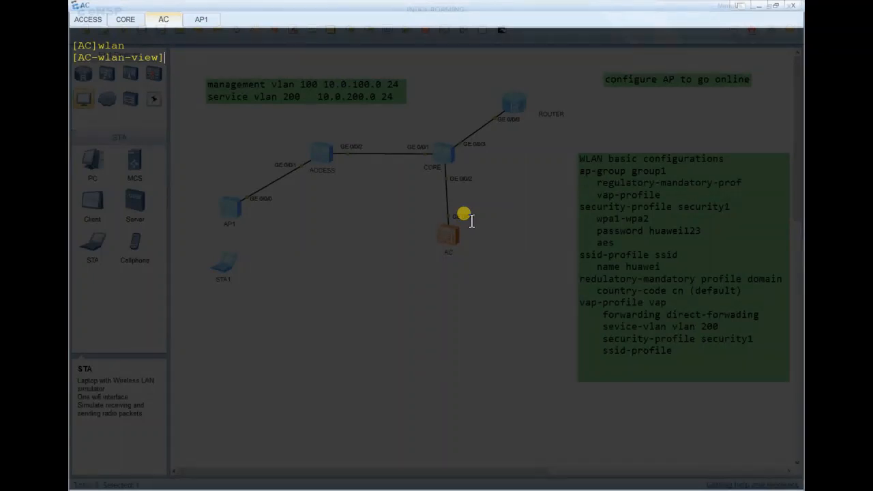
pyautogui.press('Return')
pyautogui.press('Return')
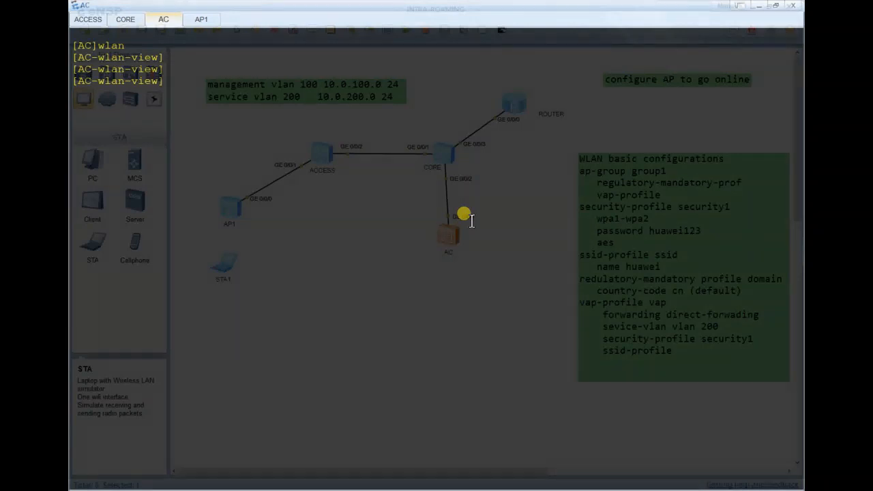
# Create the AP group group1 with 'ap-group name group1'.
pyautogui.write('ap')
pyautogui.press('Tab')
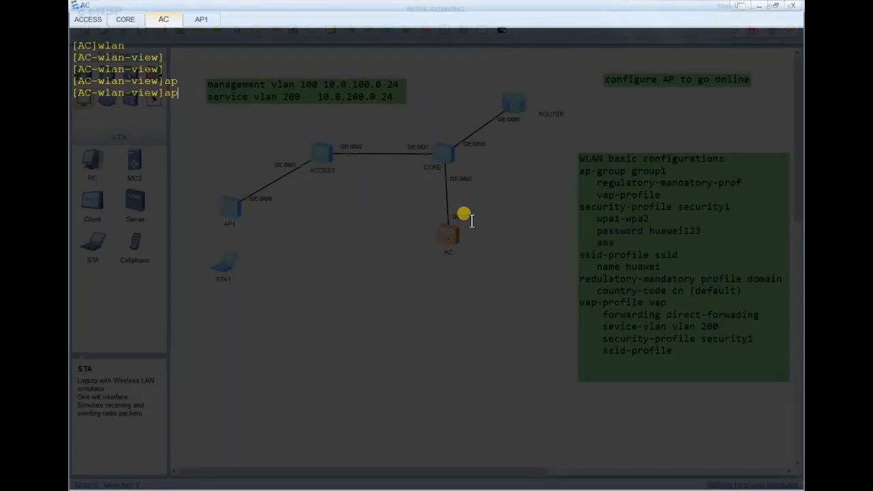
pyautogui.write('-')
pyautogui.press('Tab')
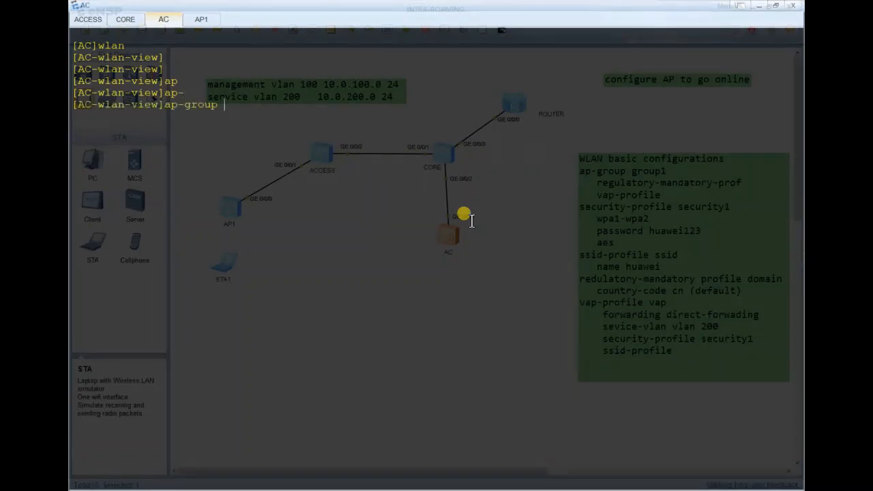
pyautogui.write('name')
pyautogui.write('grou[p')
pyautogui.press('BackSpace')
pyautogui.press('BackSpace')
pyautogui.write('p1')
pyautogui.press('Return')
# Display group1's configuration, then quit back to the WLAN view.
pyautogui.press('Return')
pyautogui.press('Return')
pyautogui.write('dis t')
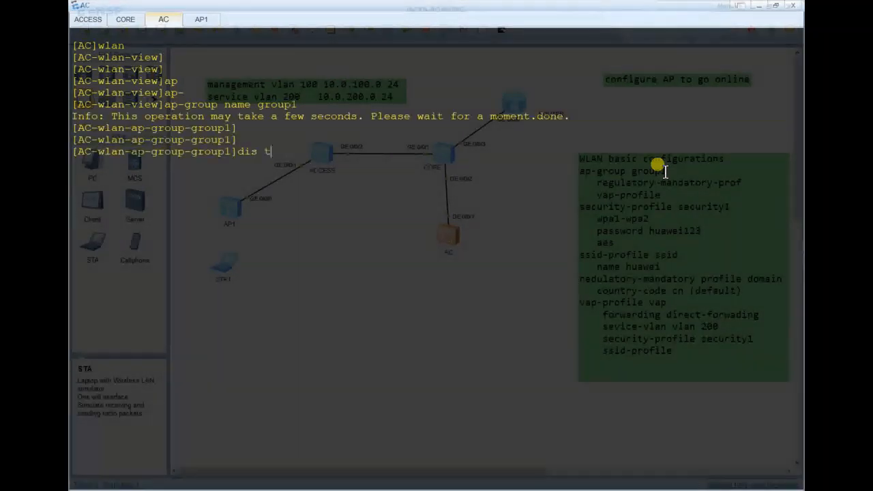
pyautogui.write('his')
pyautogui.press('Return')
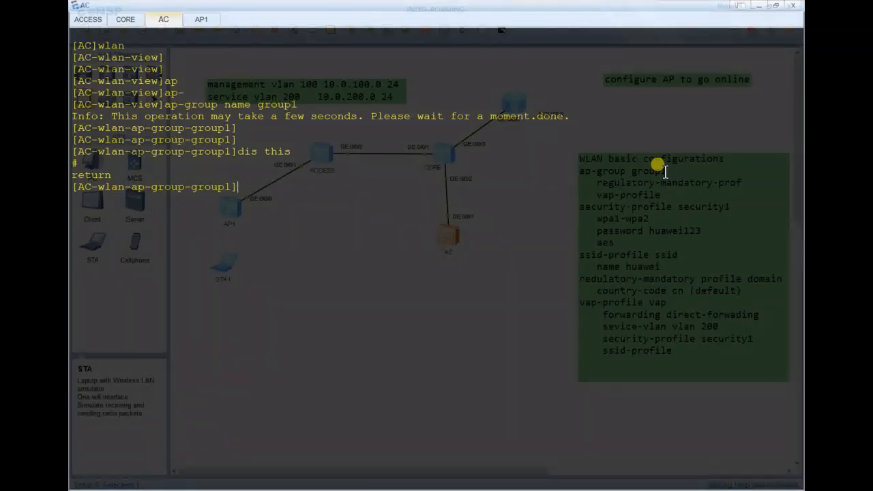
pyautogui.write('quit')
pyautogui.press('Return')
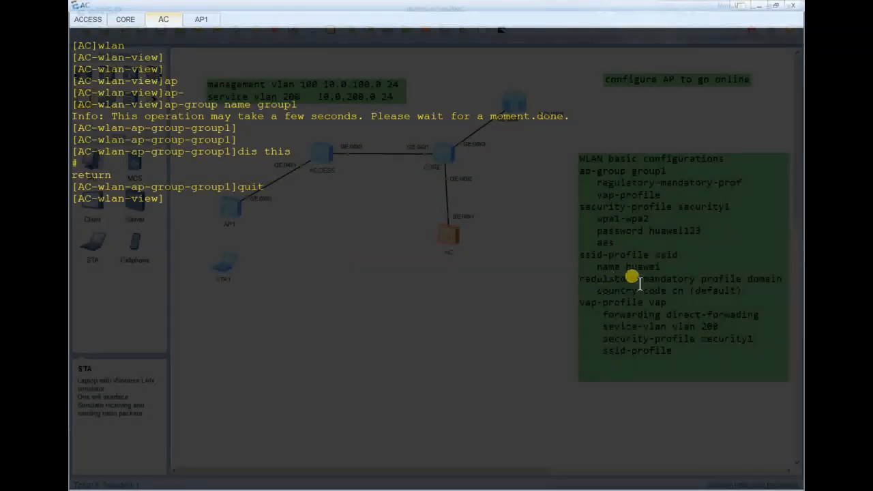
pyautogui.press('Return')
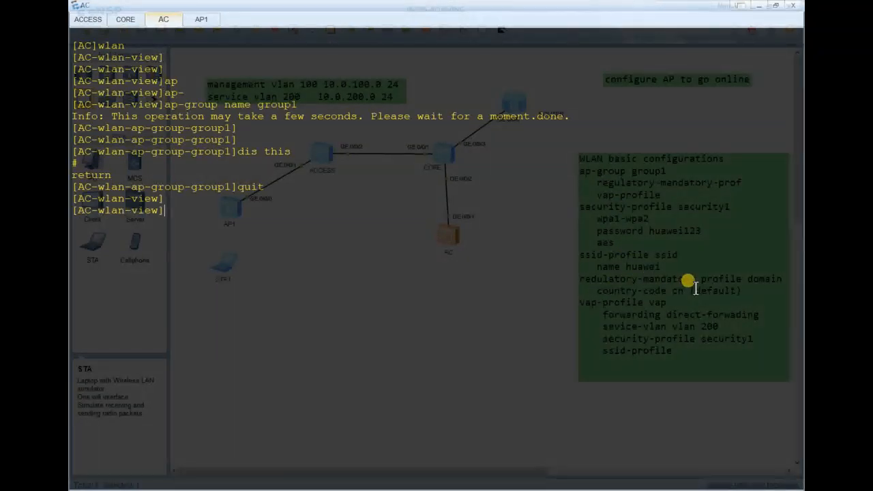
# Create the regulatory domain profile 'domain' and display its configuration.
pyautogui.write('re')
pyautogui.press('Tab')
pyautogui.press('Tab')
pyautogui.press('Tab')
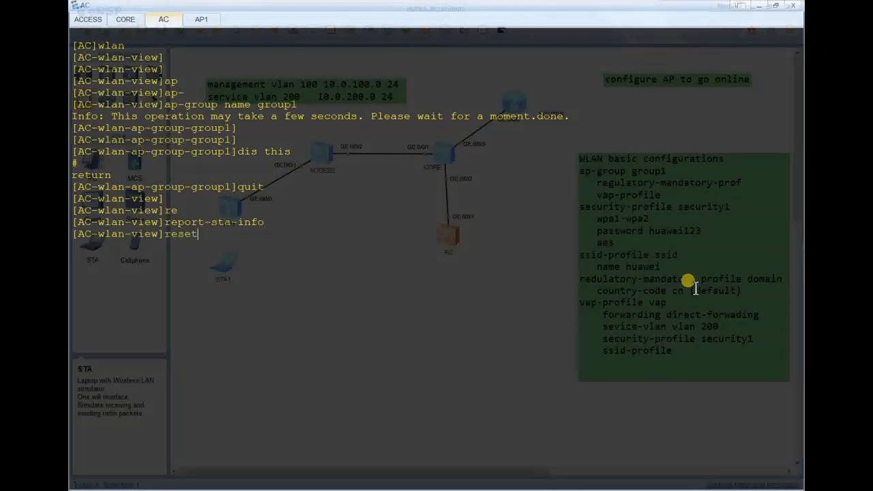
pyautogui.press('Tab')
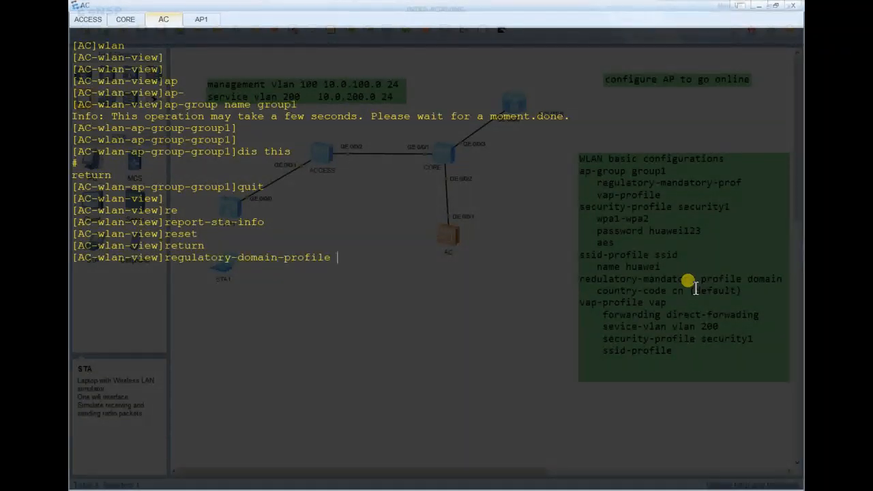
pyautogui.write('name doma')
pyautogui.write('in')
pyautogui.press('Return')
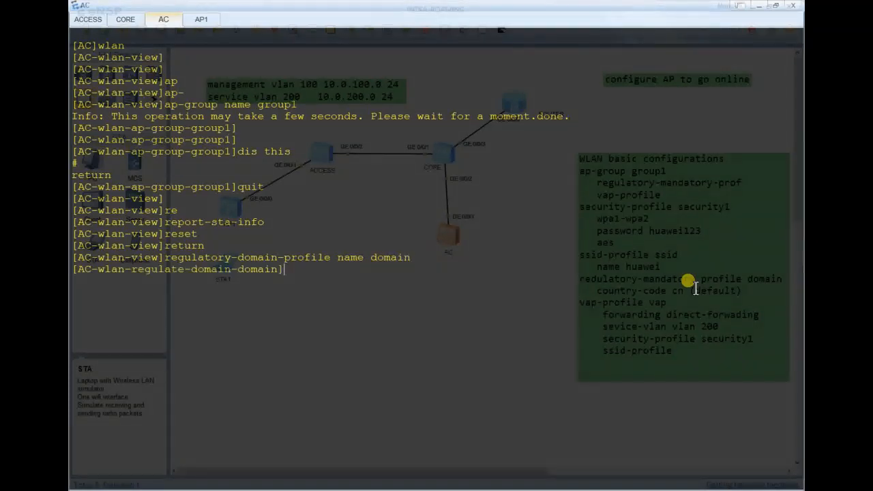
pyautogui.press('Return')
pyautogui.press('Return')
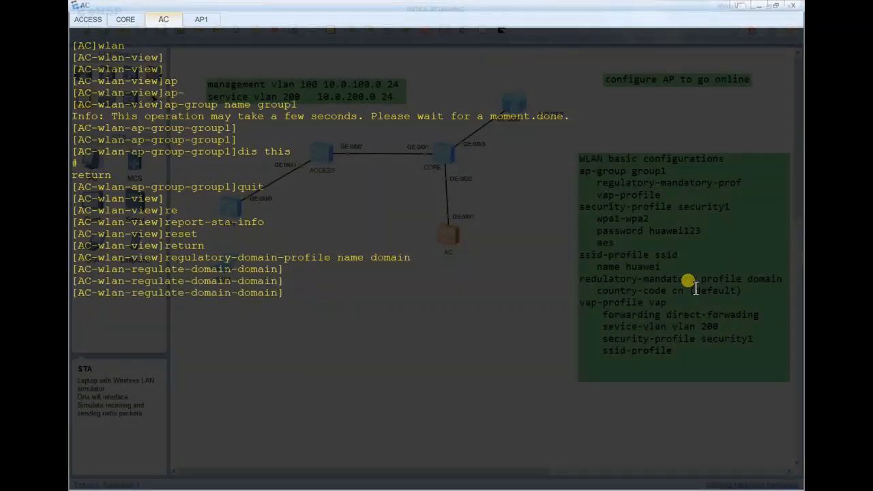
pyautogui.write('dis this')
pyautogui.press('Return')
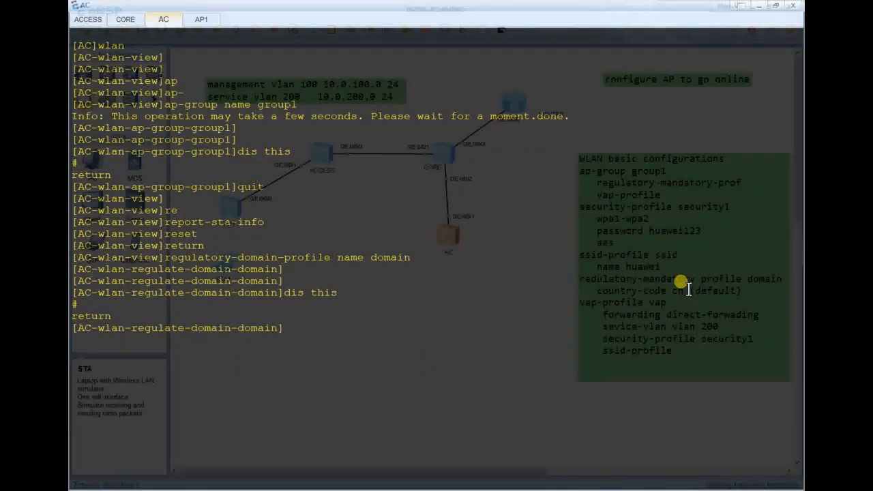
# List the available profile commands with ?, then set the country code to cn.
pyautogui.write('?')
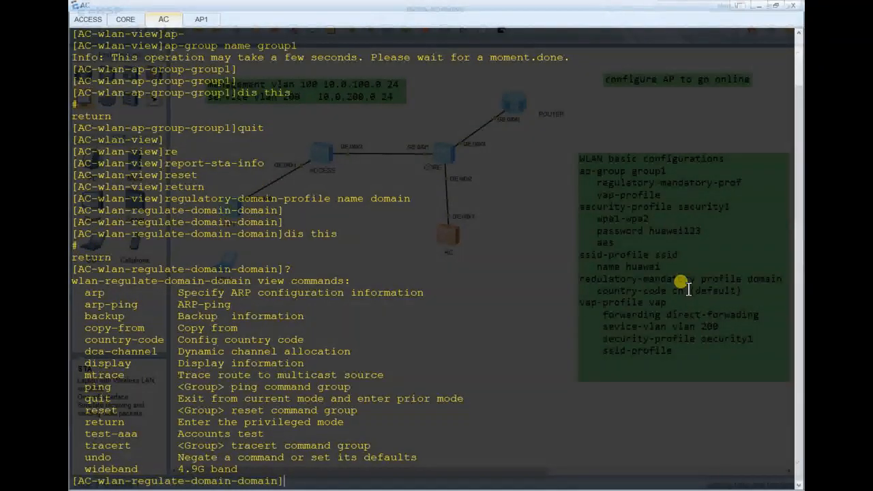
pyautogui.press('Return')
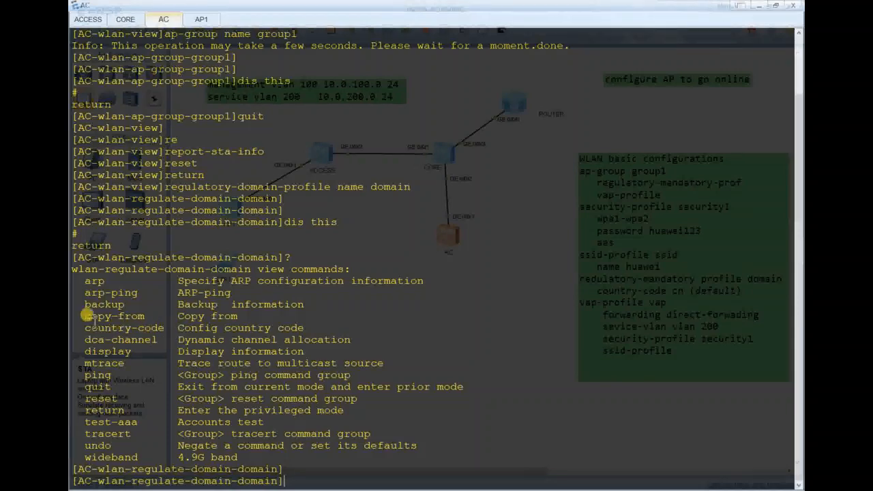
pyautogui.press('Return')
pyautogui.press('Return')
pyautogui.press('Return')
pyautogui.press('Return')
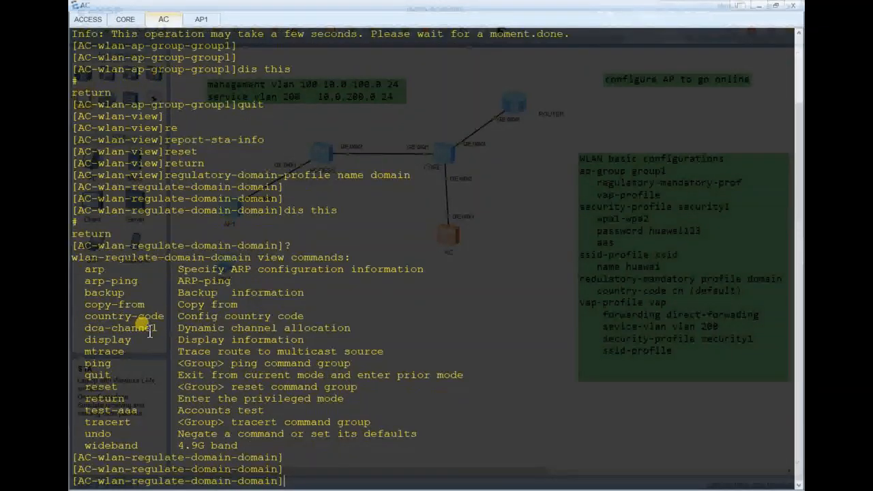
pyautogui.write('co')
pyautogui.press('Tab')
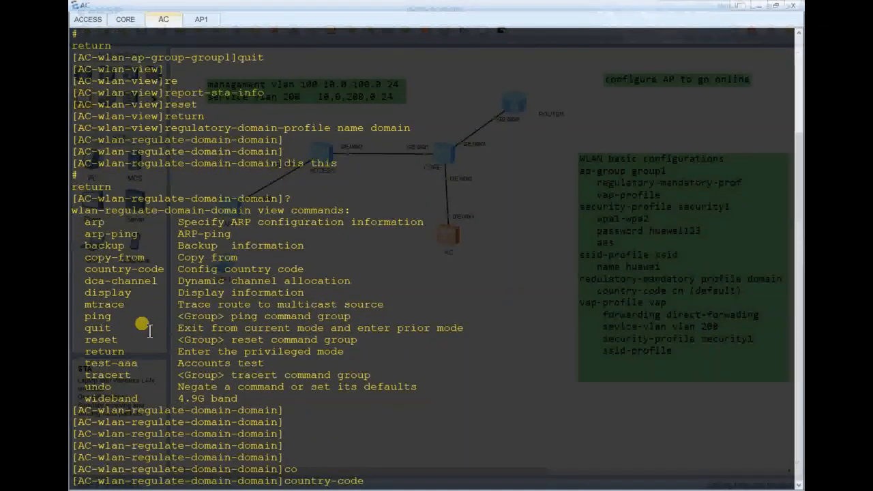
pyautogui.write('cn')
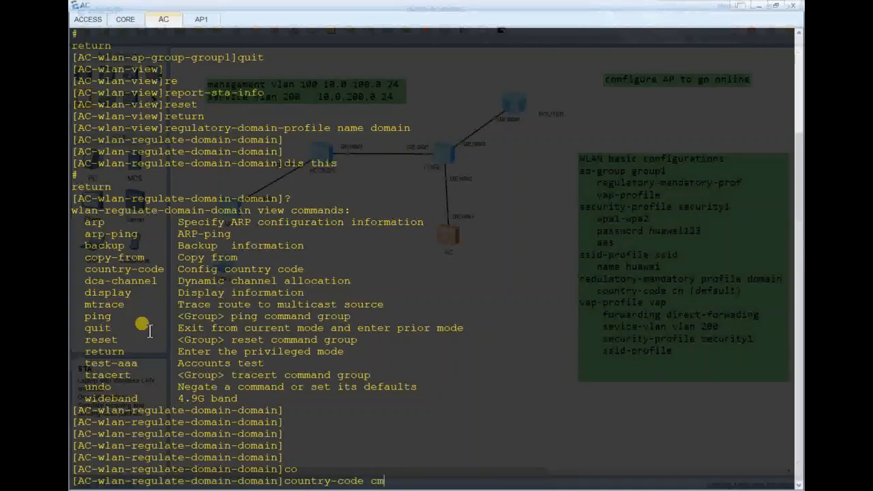
pyautogui.press('Return')
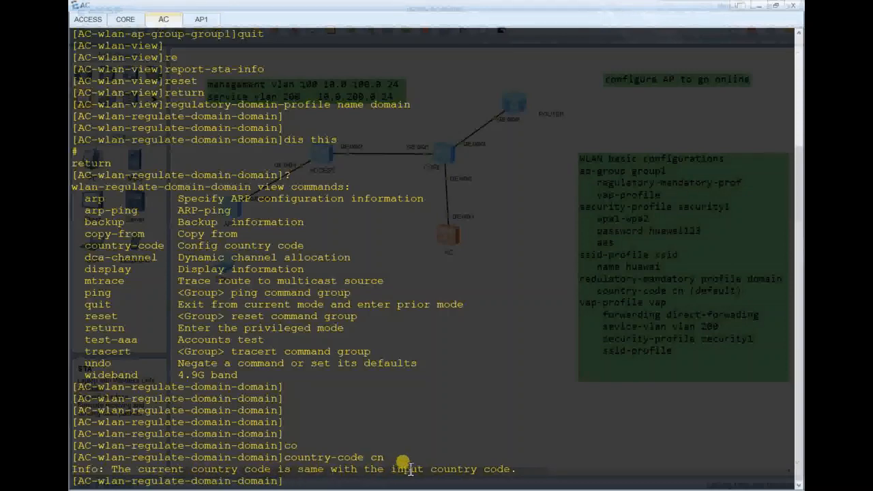
# Verify the profile with dis this and quit back to the WLAN view.
pyautogui.press('Return')
pyautogui.press('Return')
pyautogui.press('Return')
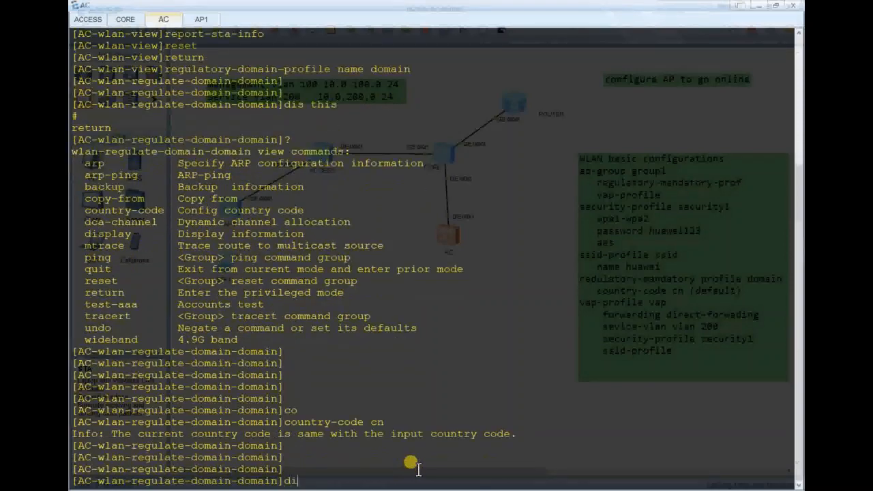
pyautogui.write('dis this')
pyautogui.press('Return')
pyautogui.press('Return')
pyautogui.press('Return')
pyautogui.press('Return')
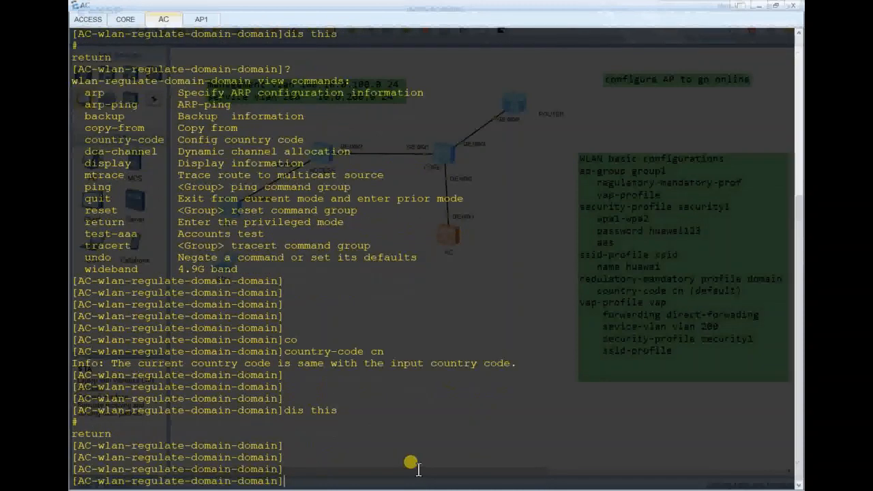
pyautogui.write('quit')
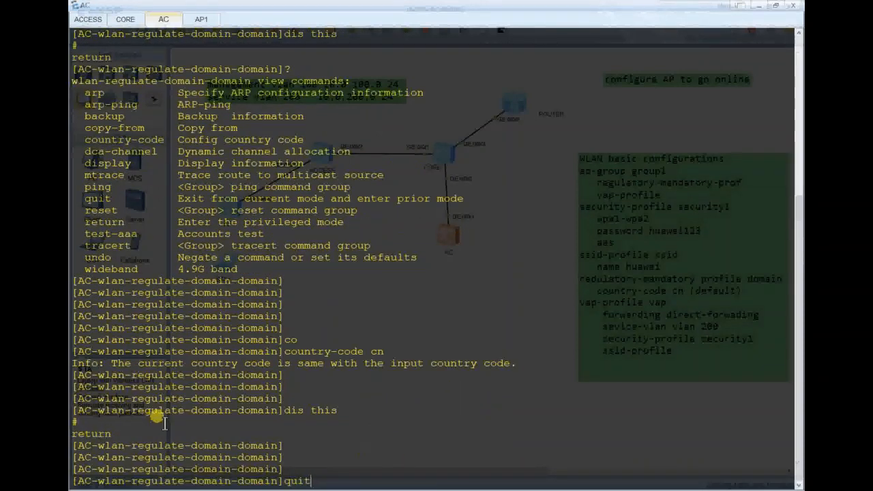
pyautogui.press('Return')
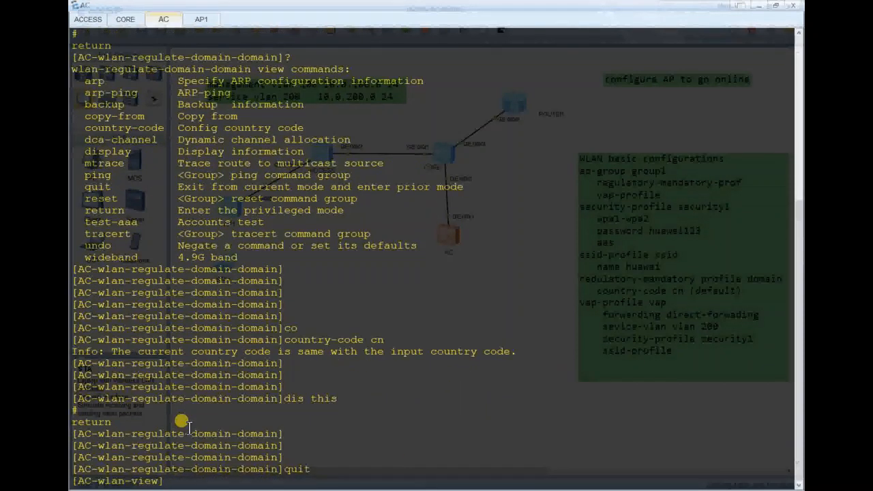
# Refresh the WLAN view prompt, then dismiss the Windows screen projection panel.
pyautogui.press('Return')
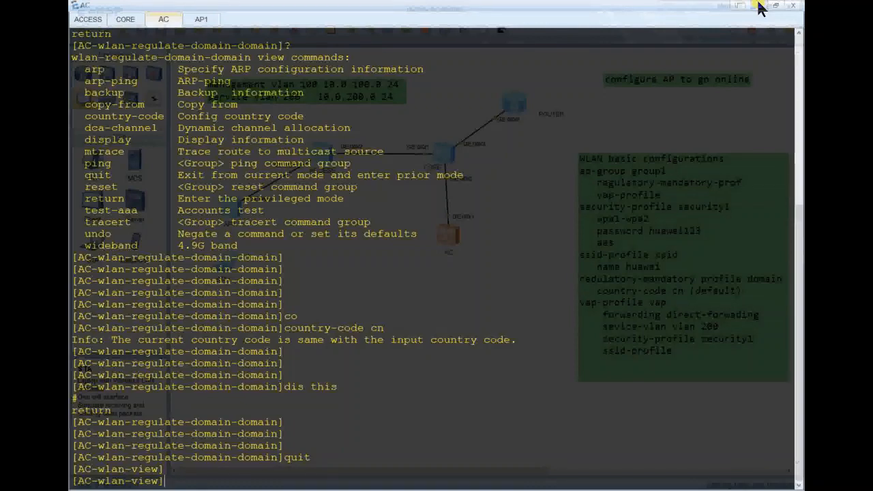
pyautogui.hotkey('alt', 'Tab')
pyautogui.hotkey('alt', 'Tab')
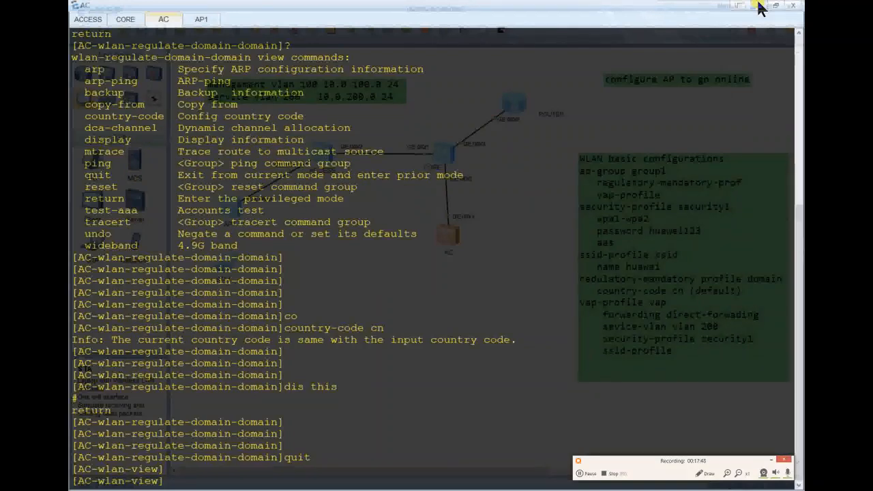
pyautogui.hotkey('alt', 'Tab')
pyautogui.press('super+p')
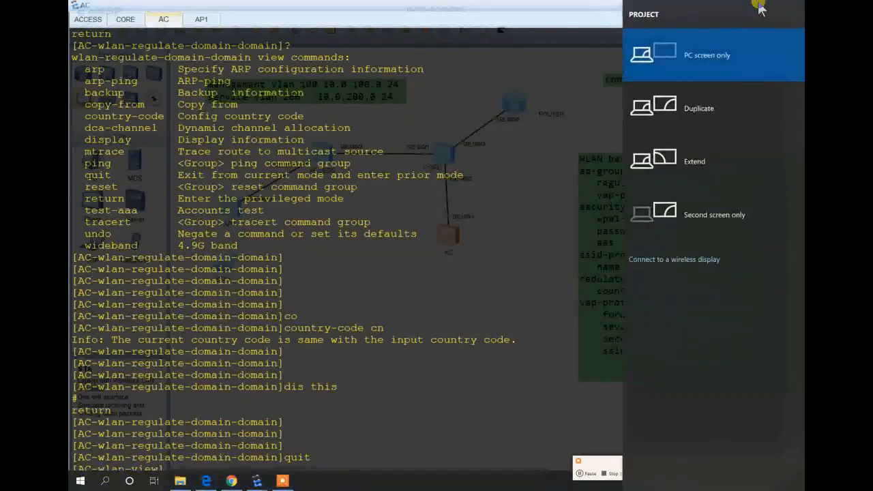
pyautogui.press('super+p')
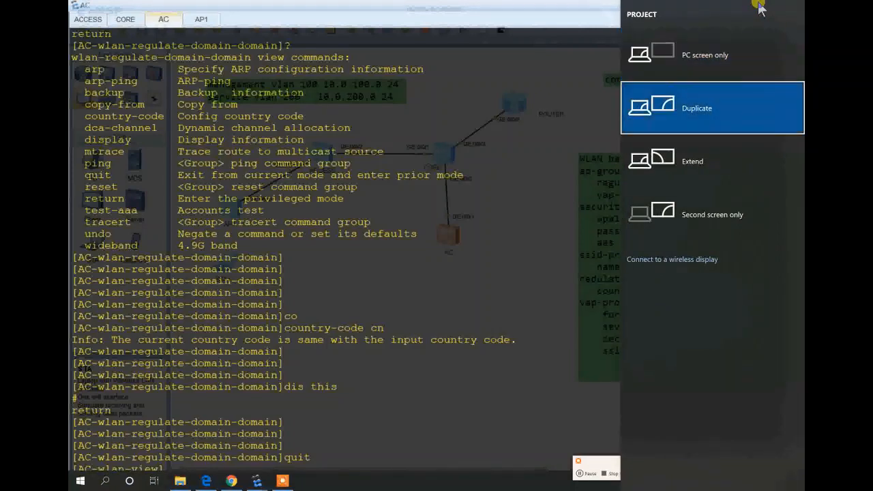
pyautogui.press('Return')
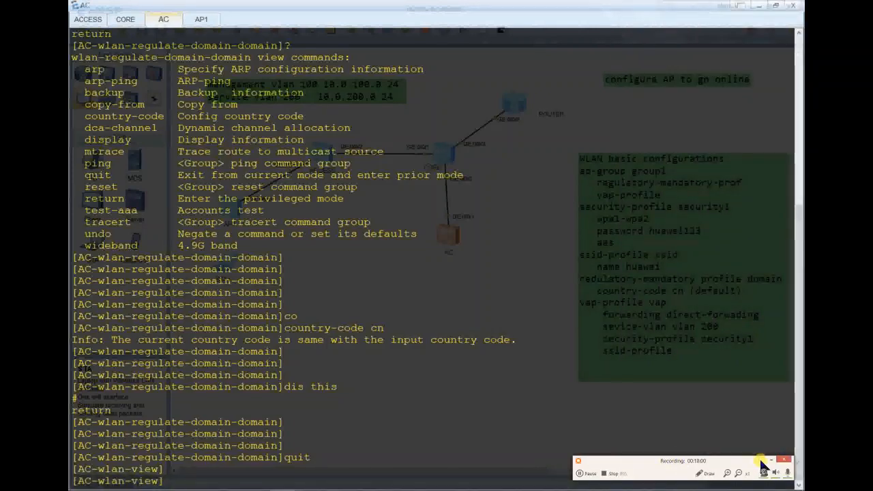
pyautogui.click(770, 461)
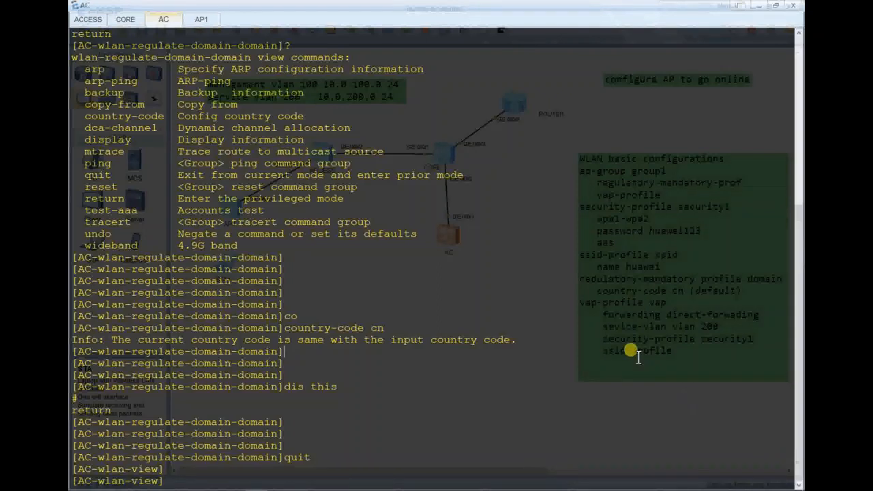
# Enter AP group group1 with 'ap-group name group1'.
pyautogui.press('Return')
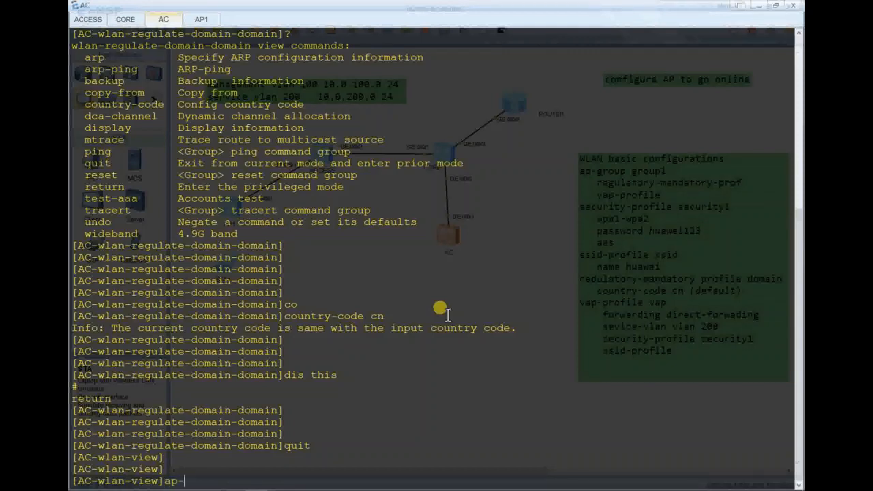
pyautogui.write('g')
pyautogui.press('Tab')
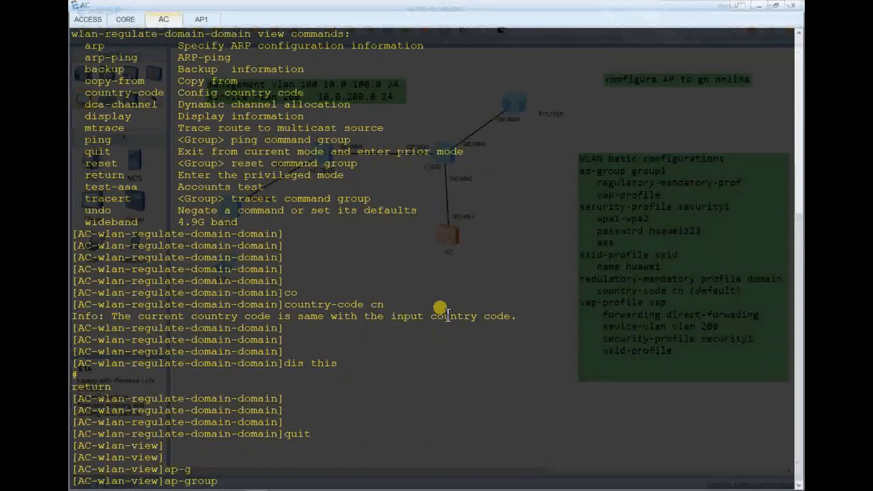
pyautogui.write('name group')
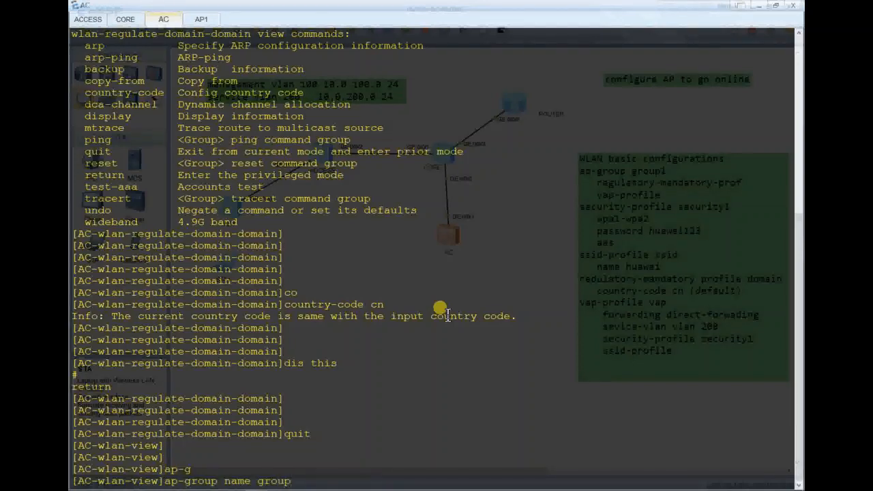
pyautogui.write('1')
pyautogui.press('Return')
# Bind regulatory domain profile 'domain' to group1, confirming the warning with y.
pyautogui.write('re')
pyautogui.press('Tab')
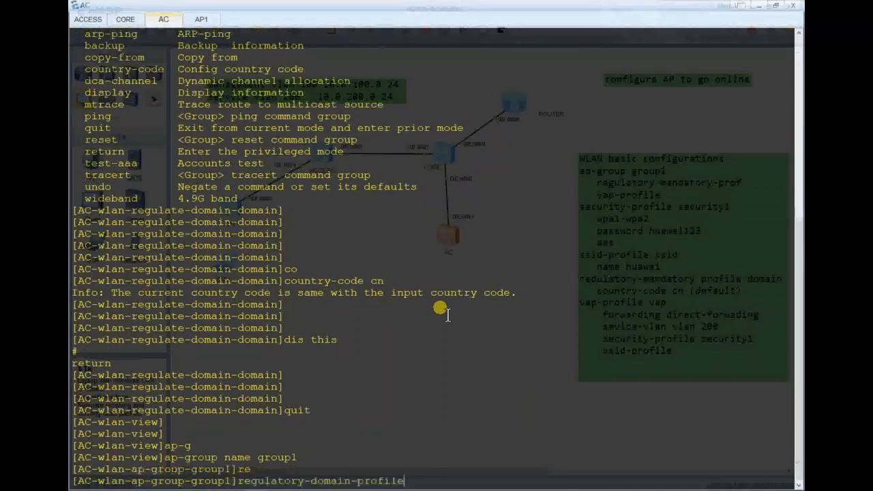
pyautogui.write('domain')
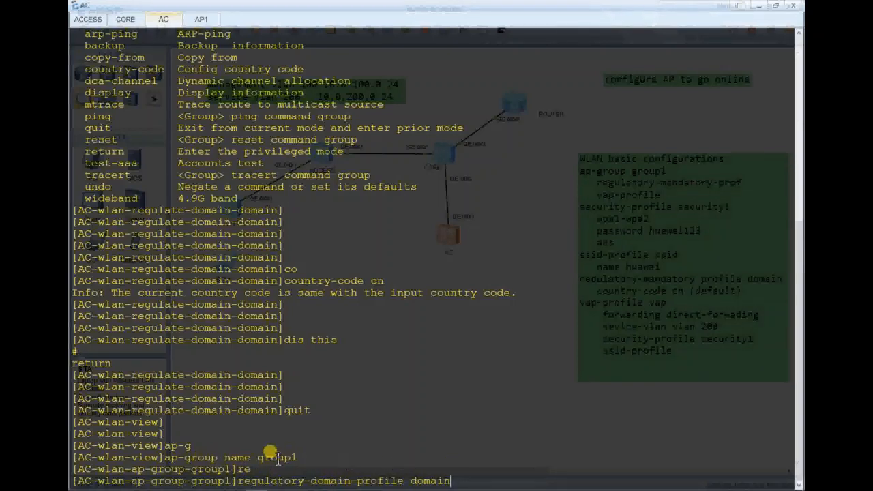
pyautogui.press('Return')
pyautogui.press('Return')
pyautogui.press('Return')
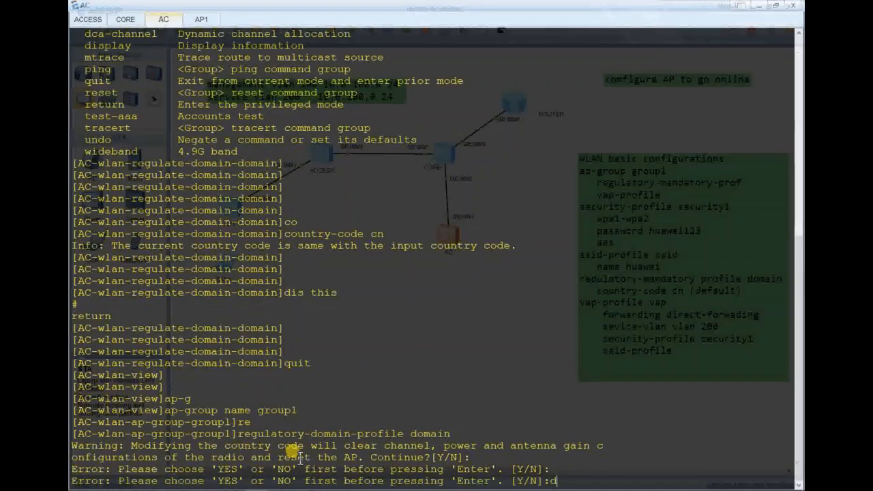
pyautogui.write('d')
pyautogui.write('y')
pyautogui.press('Return')
pyautogui.press('Return')
pyautogui.press('Return')
# Check group1's configuration, quit to the WLAN view and hide the AC console.
pyautogui.write('fd')
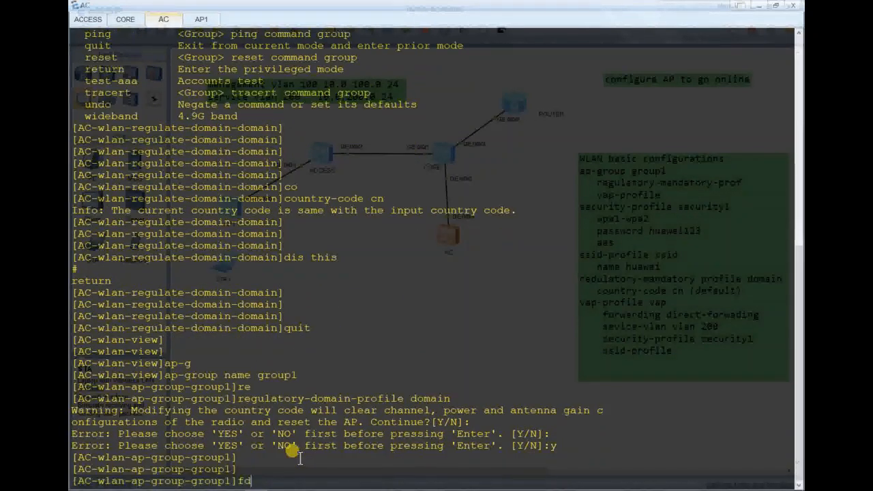
pyautogui.press('BackSpace')
pyautogui.press('BackSpace')
pyautogui.write('dis this')
pyautogui.press('Return')
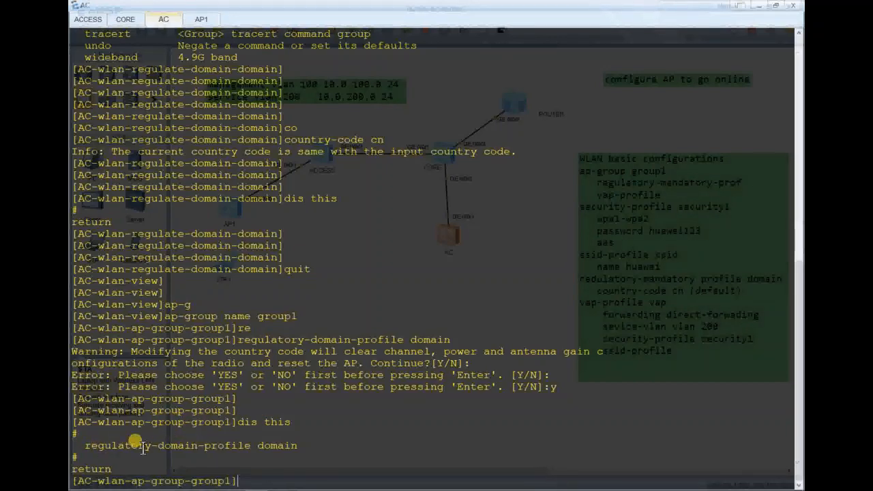
pyautogui.press('Return')
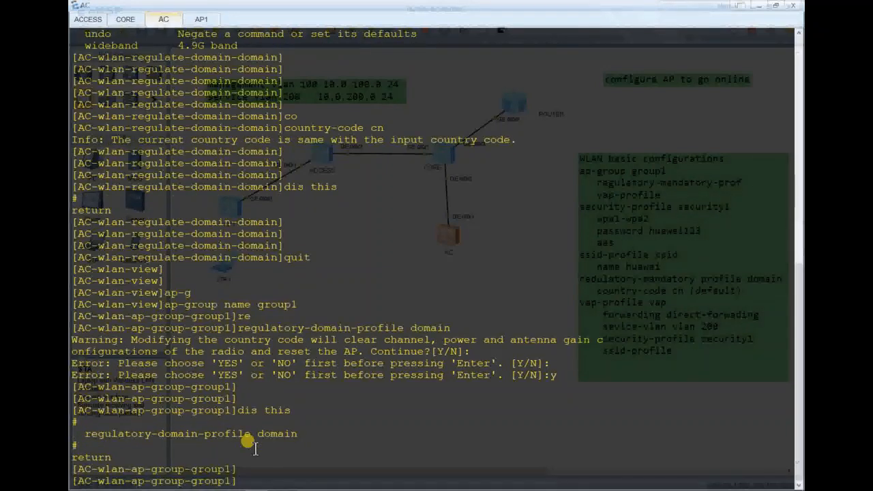
pyautogui.write('quit')
pyautogui.press('Return')
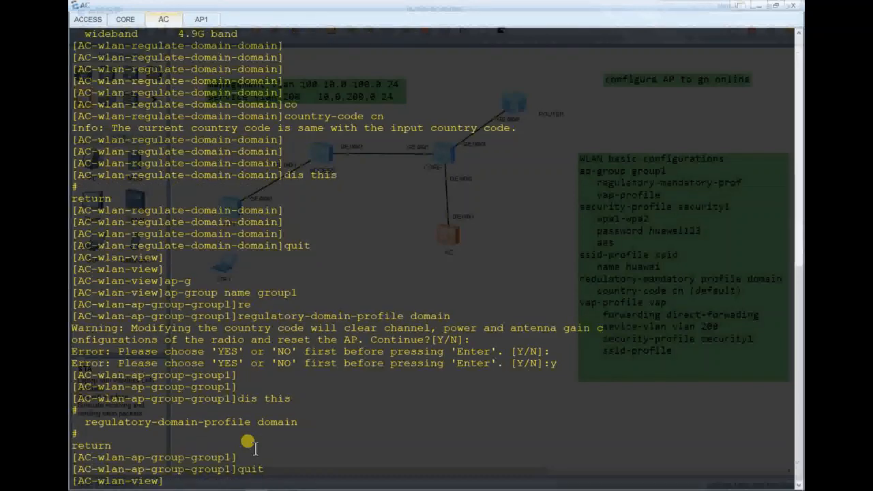
pyautogui.press('Return')
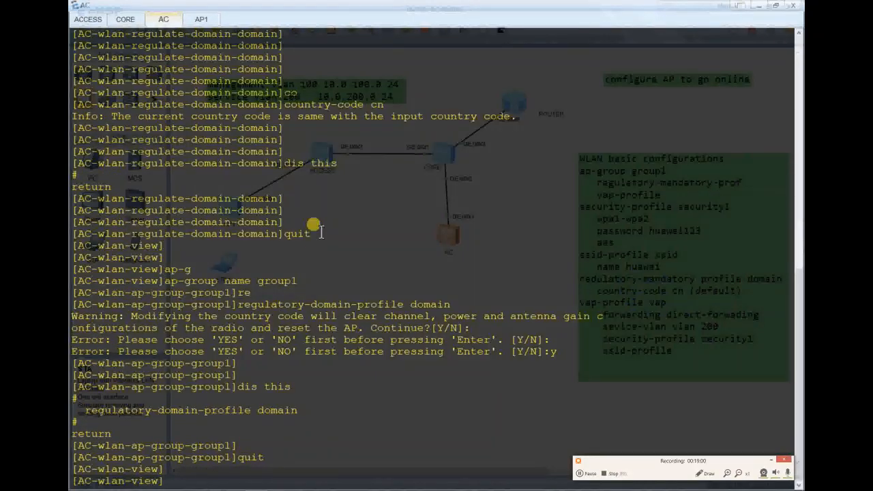
pyautogui.click(756, 6)
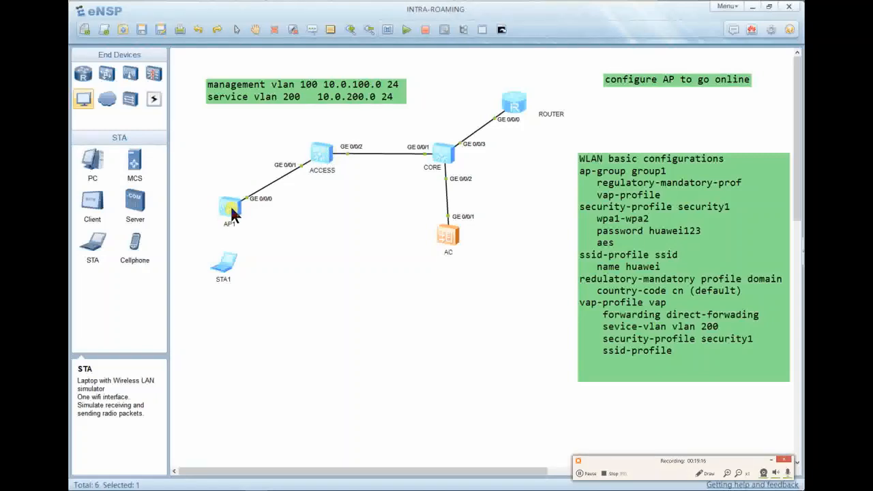
# Open the ACCESS switch console in a smaller window and clear its output.
pyautogui.doubleClick(319, 154)
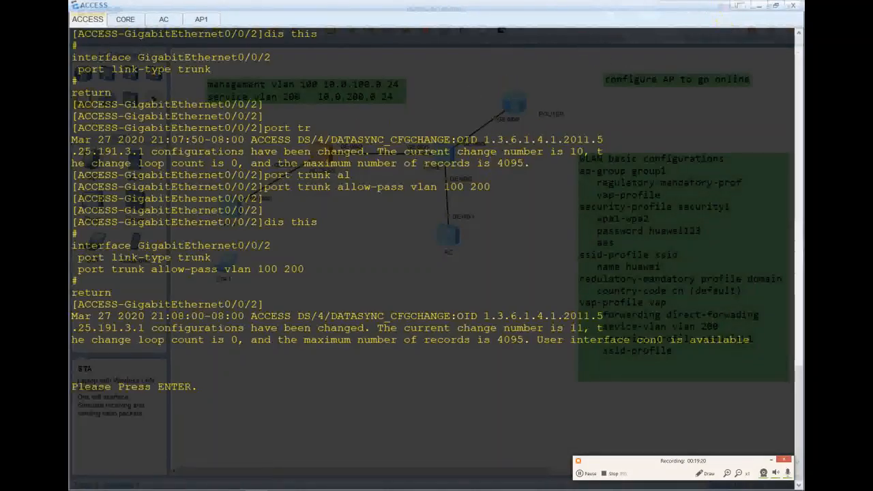
pyautogui.moveTo(685, 12); pyautogui.dragTo(737, 14)
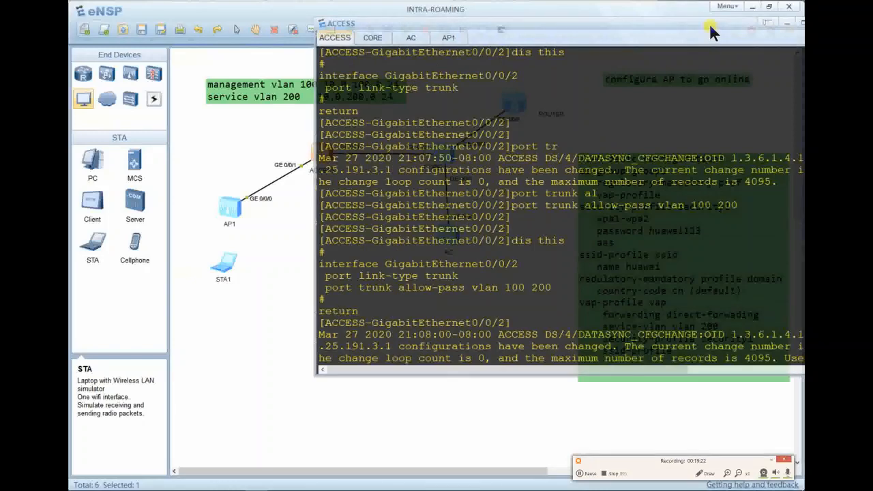
pyautogui.click(490, 205)
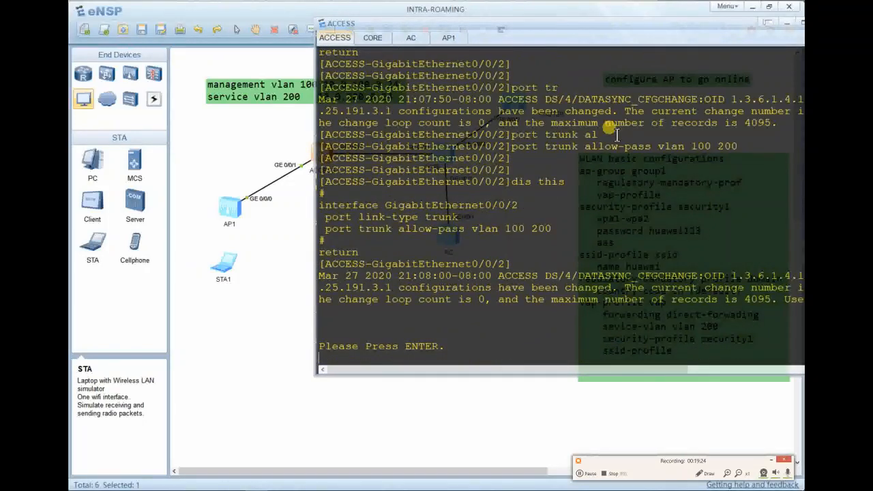
pyautogui.rightClick(616, 135)
pyautogui.click(640, 165)
pyautogui.press('Return')
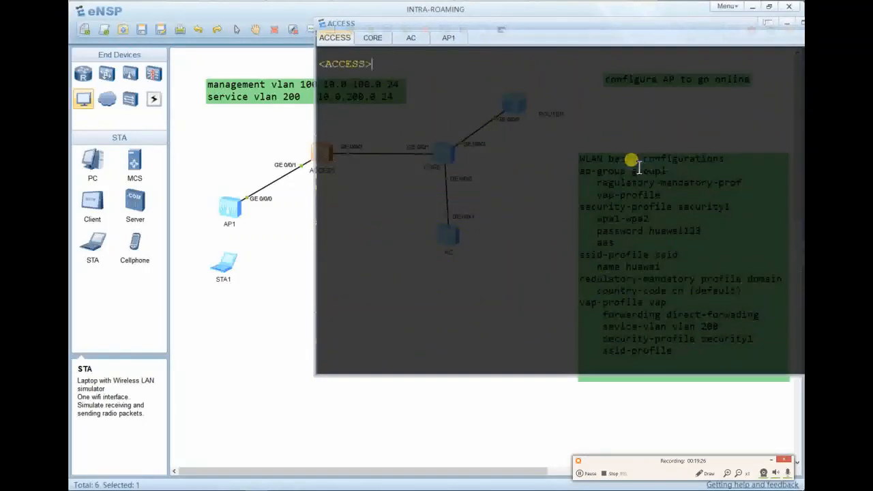
pyautogui.press('Return')
# Run 'display mac-address dynamic vlan 100' on the ACCESS switch.
pyautogui.write('dis mac')
pyautogui.press('Tab')
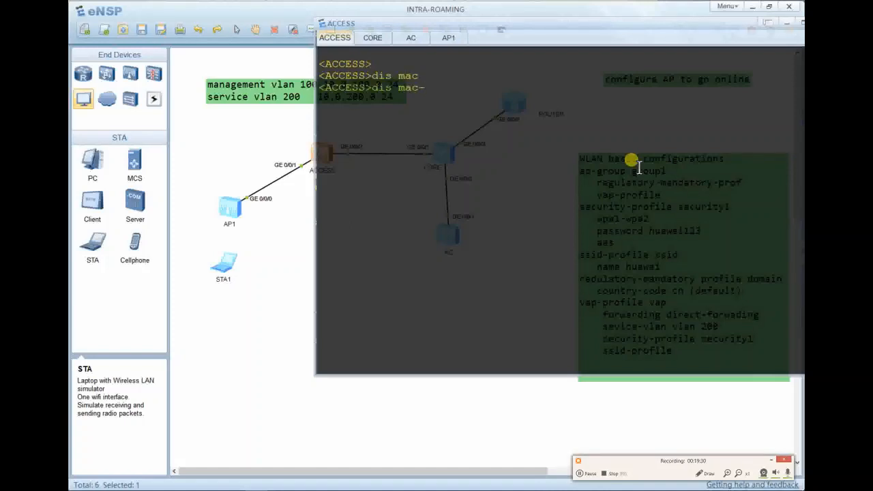
pyautogui.write('ad')
pyautogui.press('Tab')
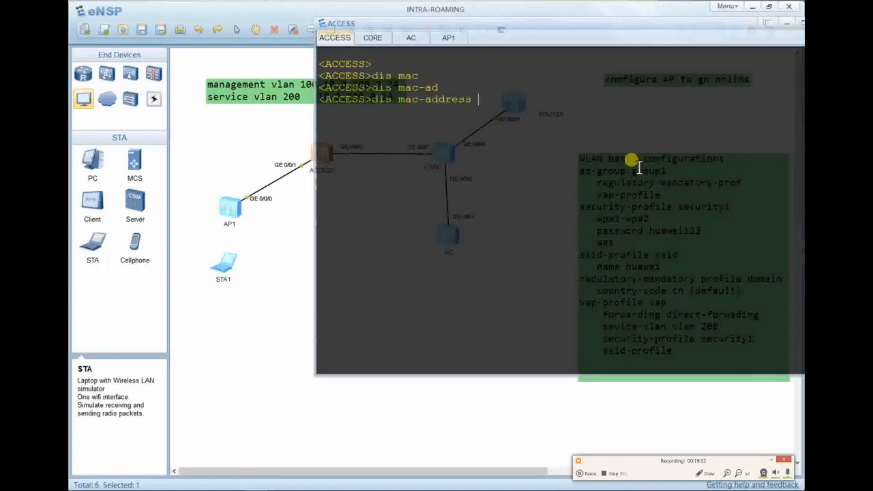
pyautogui.write('d')
pyautogui.press('Tab')
pyautogui.write('v')
pyautogui.press('Tab')
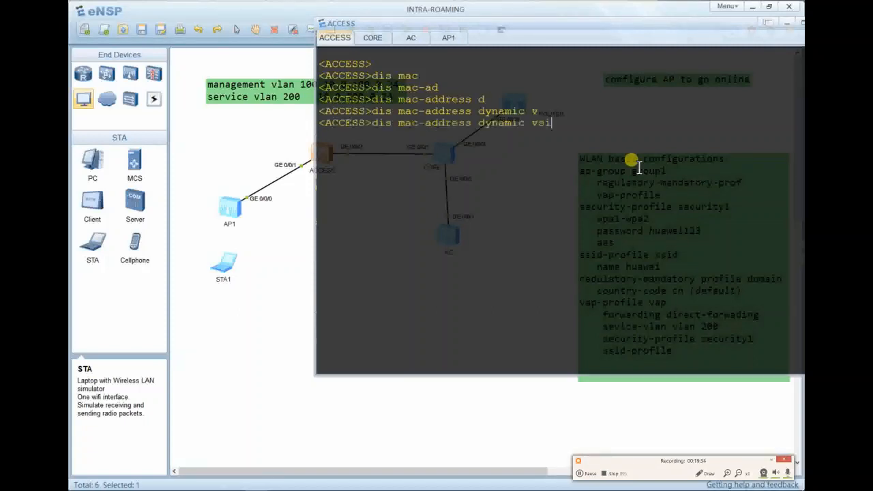
pyautogui.press('BackSpace')
pyautogui.press('Tab')
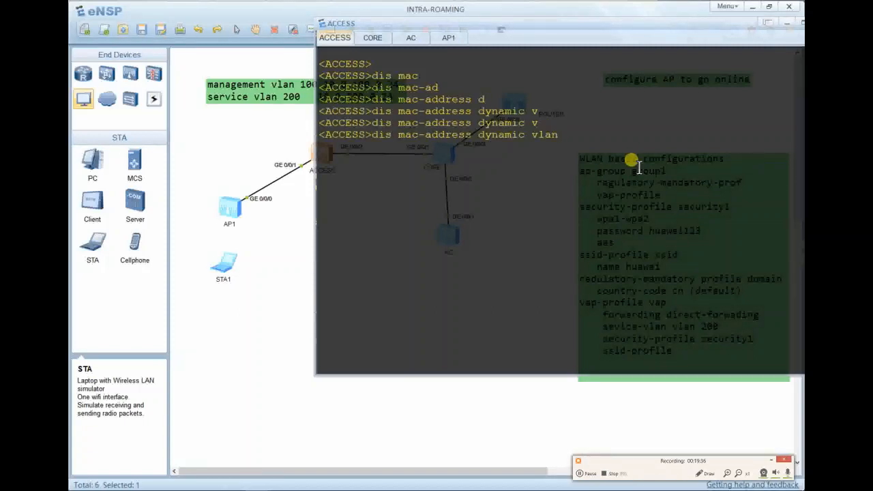
pyautogui.press('Tab')
pyautogui.press('Tab')
pyautogui.press('Tab')
pyautogui.press('BackSpace')
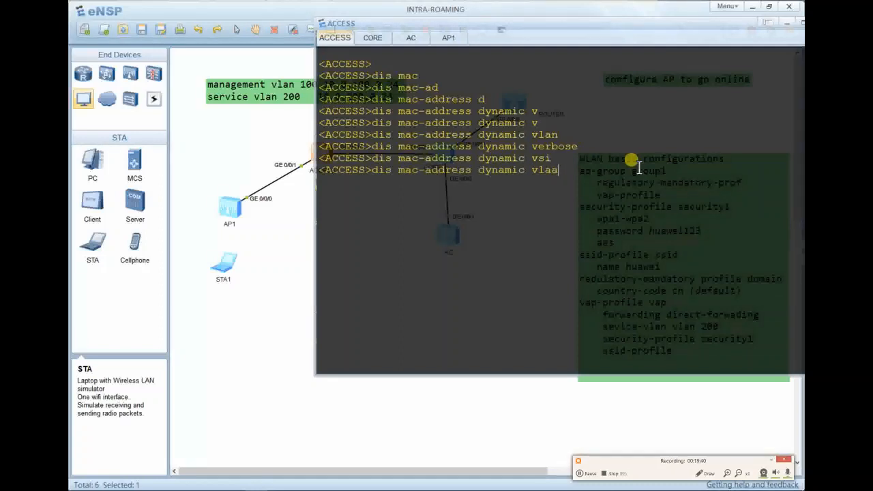
pyautogui.write('n ?')
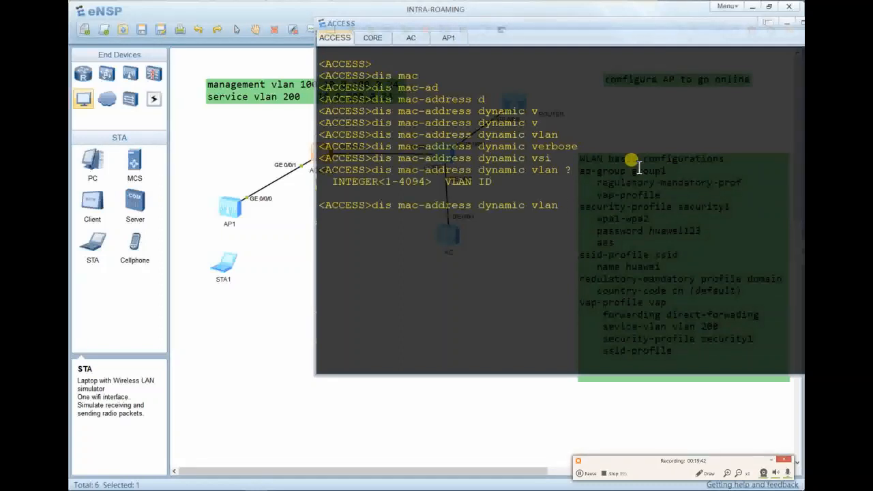
pyautogui.write('100')
pyautogui.press('Return')
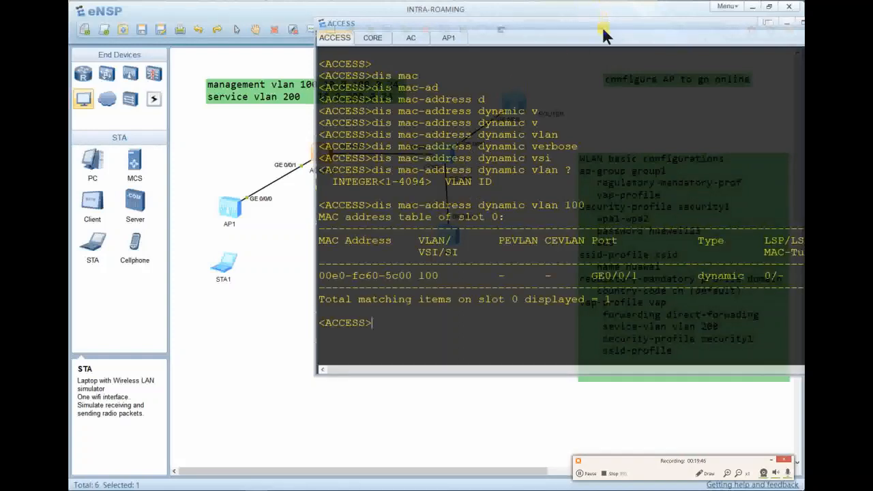
# Copy the AP's MAC address 00e0-fc60-5c00 from the VLAN 100 entry and hide the console.
pyautogui.moveTo(604, 30); pyautogui.dragTo(554, 37)
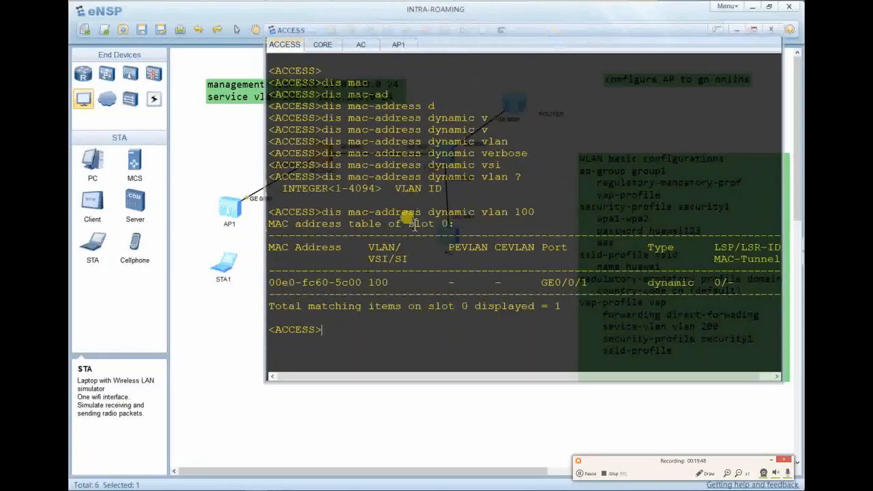
pyautogui.moveTo(393, 280); pyautogui.dragTo(349, 282)
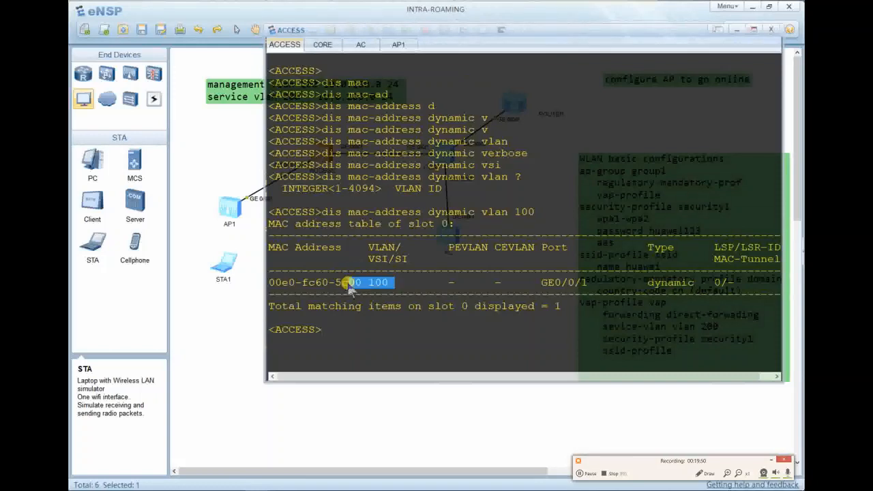
pyautogui.click(314, 282)
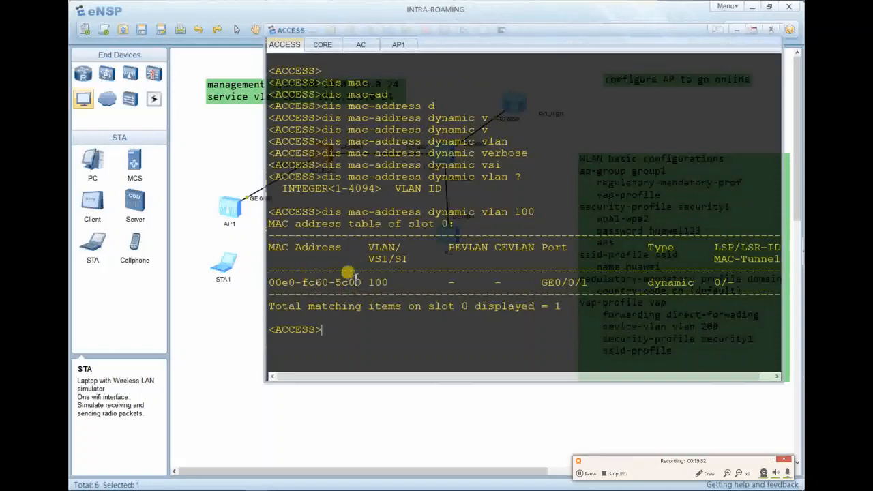
pyautogui.moveTo(393, 282); pyautogui.dragTo(266, 283)
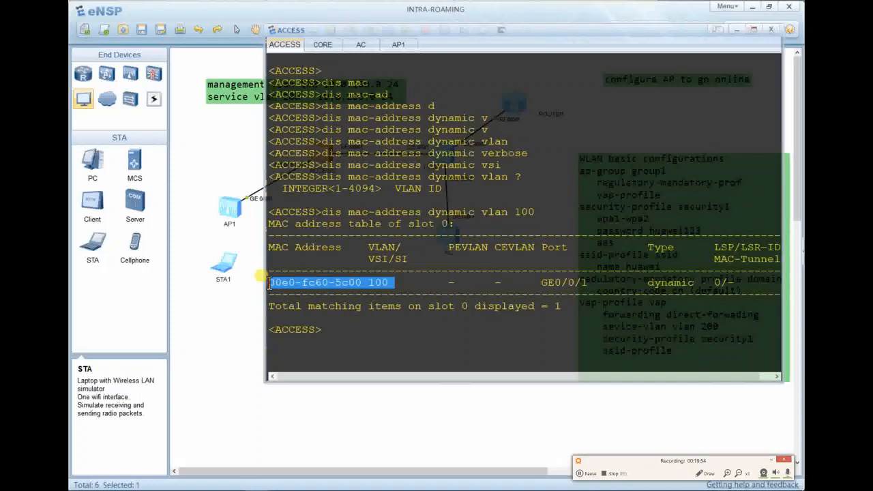
pyautogui.rightClick(333, 287)
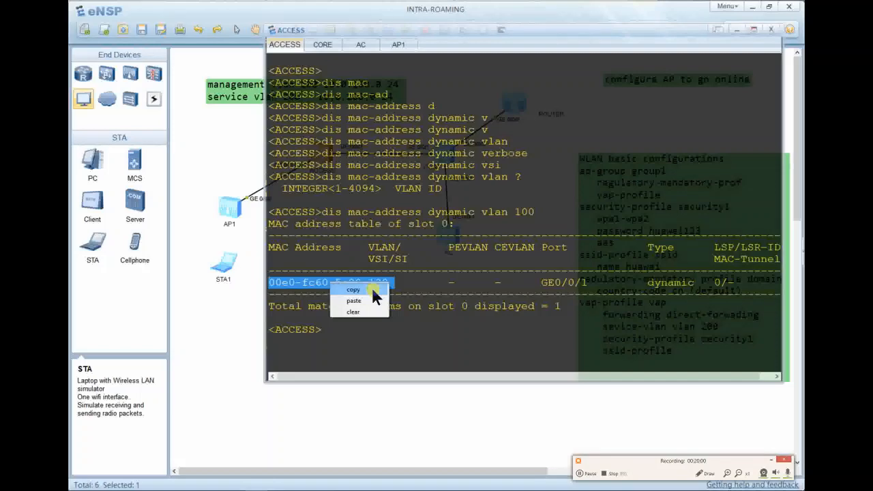
pyautogui.click(371, 287)
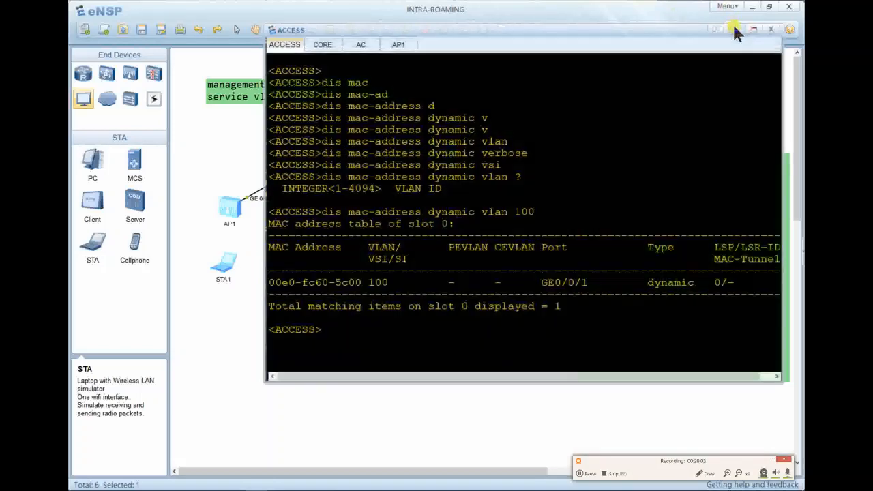
pyautogui.click(735, 29)
# Open the AC console, test-paste the copied MAC address, then clear the screen.
pyautogui.doubleClick(448, 234)
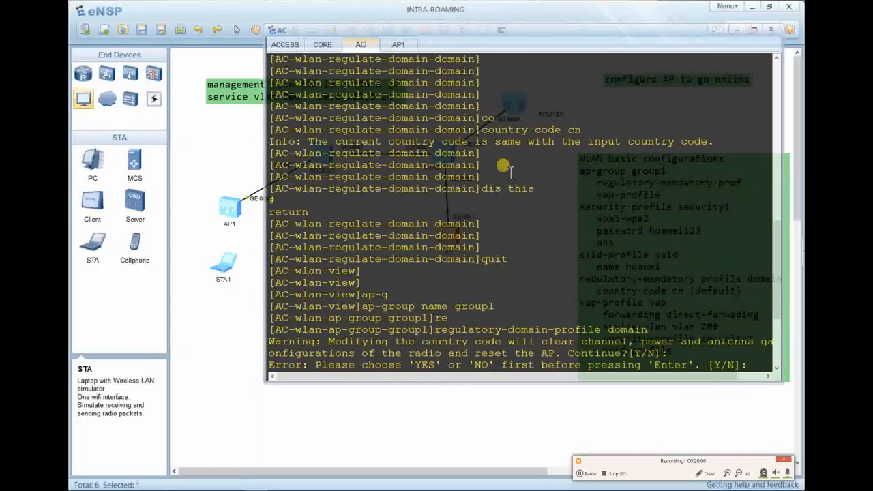
pyautogui.press('Return')
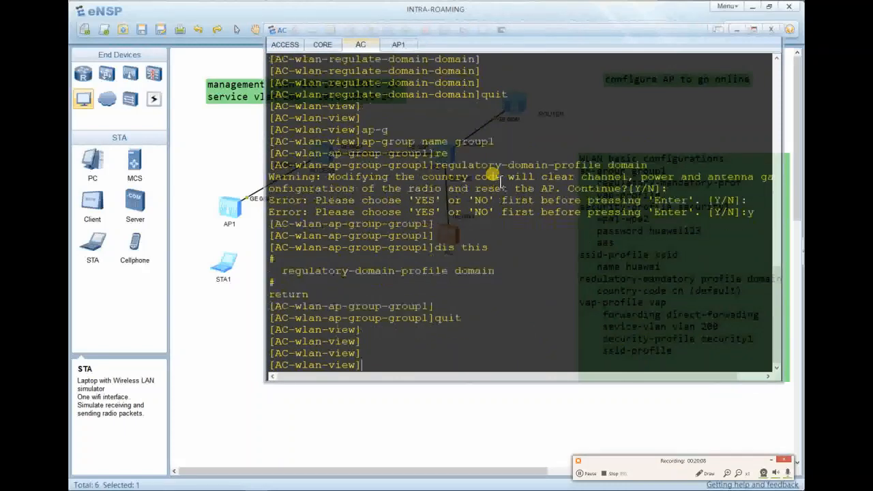
pyautogui.rightClick(503, 180)
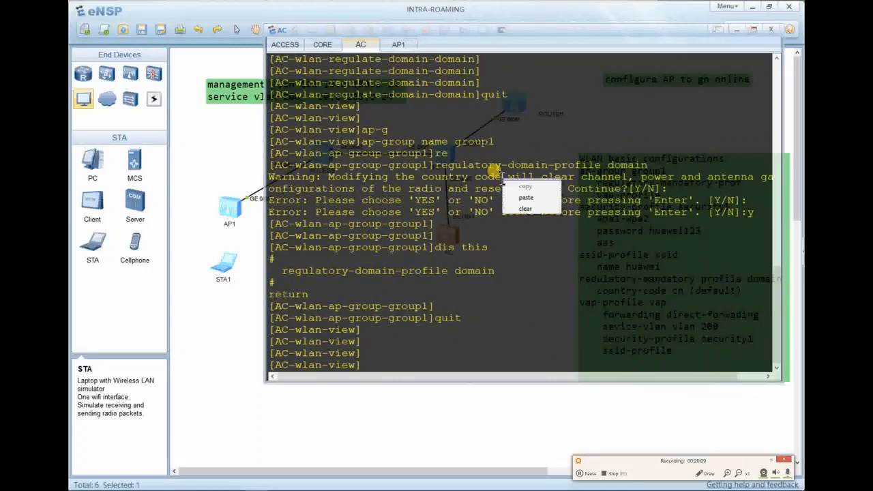
pyautogui.click(527, 197)
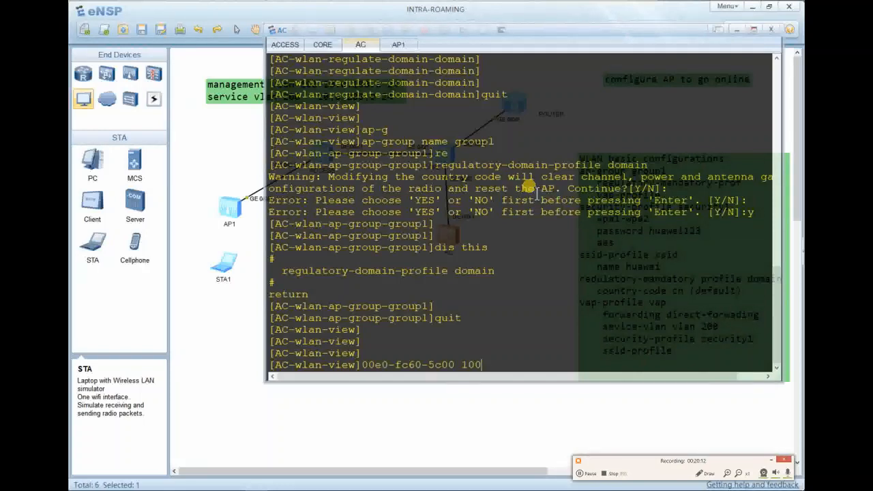
pyautogui.press('BackSpace')
pyautogui.press('BackSpace')
pyautogui.press('BackSpace')
pyautogui.press('BackSpace')
pyautogui.press('BackSpace')
pyautogui.press('BackSpace')
pyautogui.press('BackSpace')
pyautogui.press('BackSpace')
pyautogui.press('BackSpace')
pyautogui.press('BackSpace')
pyautogui.press('BackSpace')
pyautogui.press('BackSpace')
pyautogui.press('BackSpace')
pyautogui.press('BackSpace')
pyautogui.press('BackSpace')
pyautogui.press('BackSpace')
pyautogui.press('BackSpace')
pyautogui.press('BackSpace')
pyautogui.press('BackSpace')
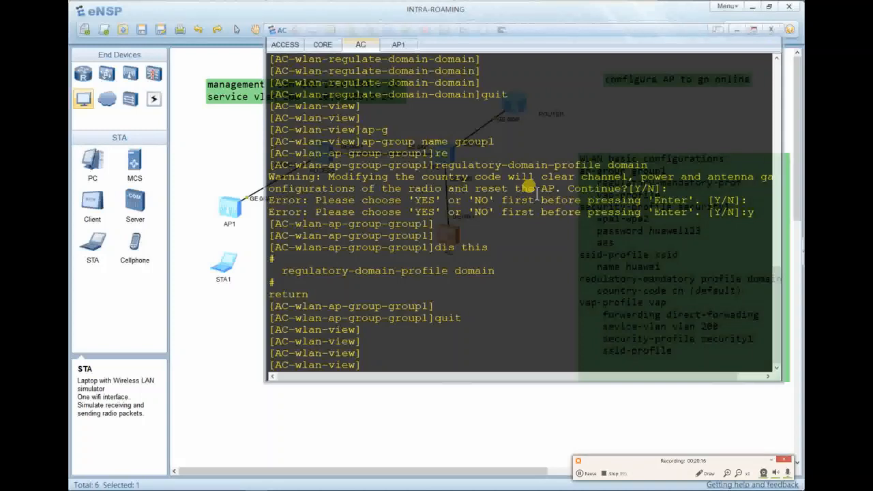
pyautogui.rightClick(536, 195)
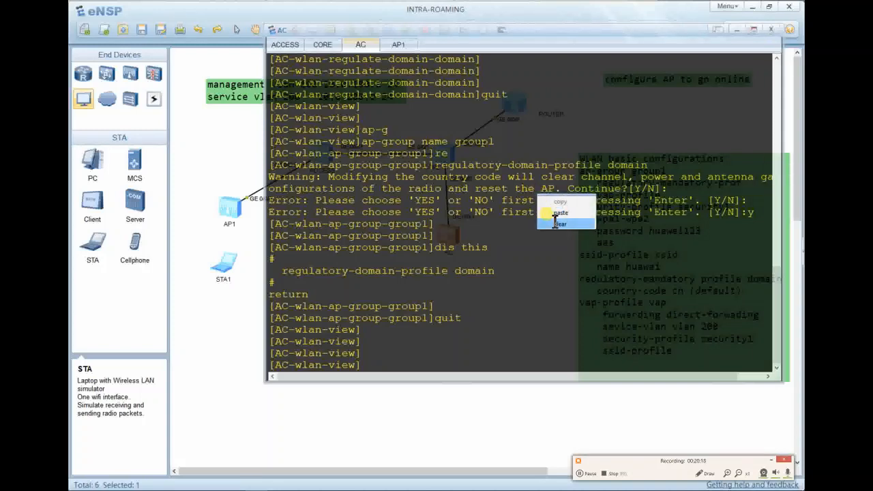
pyautogui.click(556, 224)
pyautogui.press('Return')
pyautogui.press('Return')
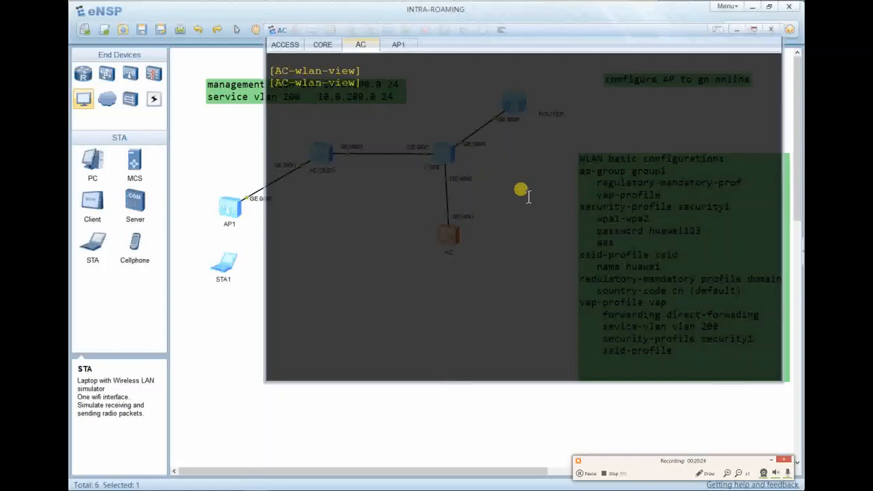
# Try 'ap-id 0' keyword completions, then clear the console to an empty WLAN prompt.
pyautogui.write('ap-id 0 ap')
pyautogui.press('BackSpace')
pyautogui.write('au')
pyautogui.press('Tab')
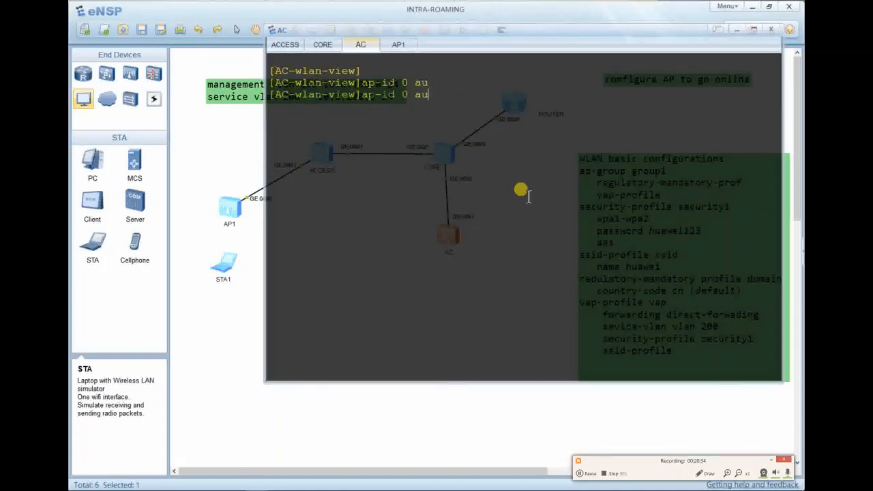
pyautogui.press('BackSpace')
pyautogui.press('Tab')
pyautogui.press('Tab')
pyautogui.press('Tab')
pyautogui.press('Tab')
pyautogui.press('Tab')
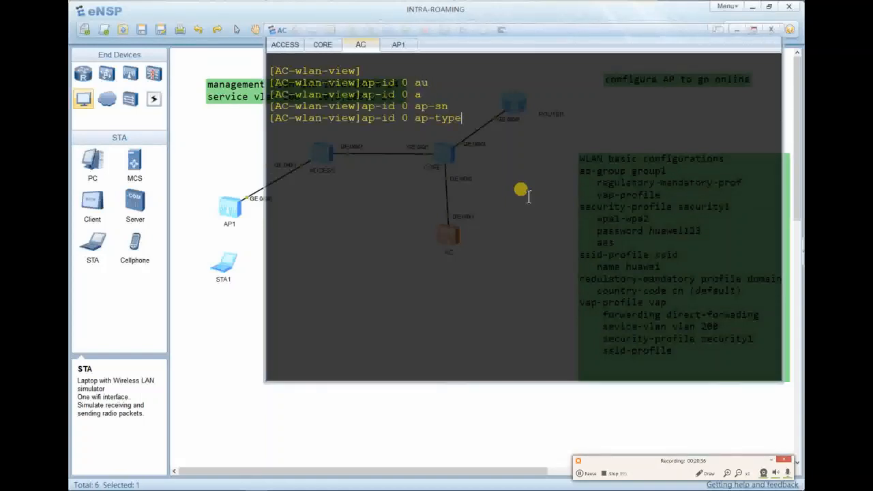
pyautogui.press('BackSpace')
pyautogui.press('BackSpace')
pyautogui.press('BackSpace')
pyautogui.press('BackSpace')
pyautogui.press('BackSpace')
pyautogui.press('BackSpace')
pyautogui.press('BackSpace')
pyautogui.press('BackSpace')
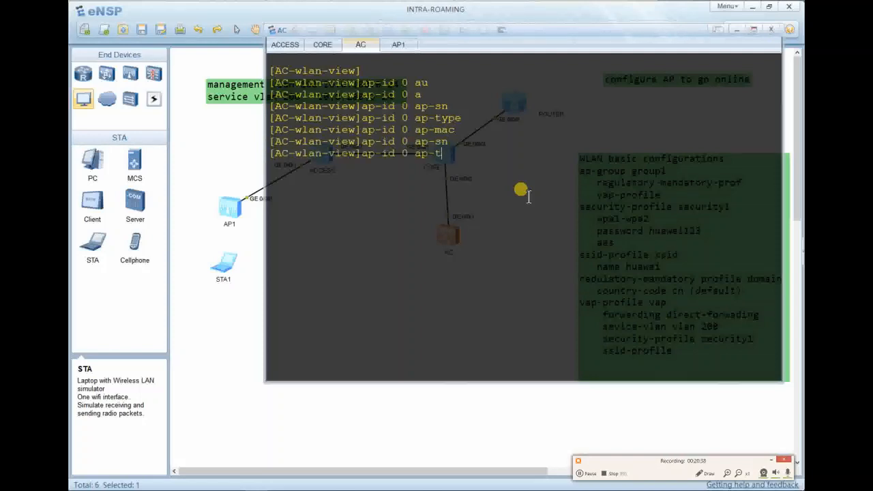
pyautogui.write('au')
pyautogui.press('Tab')
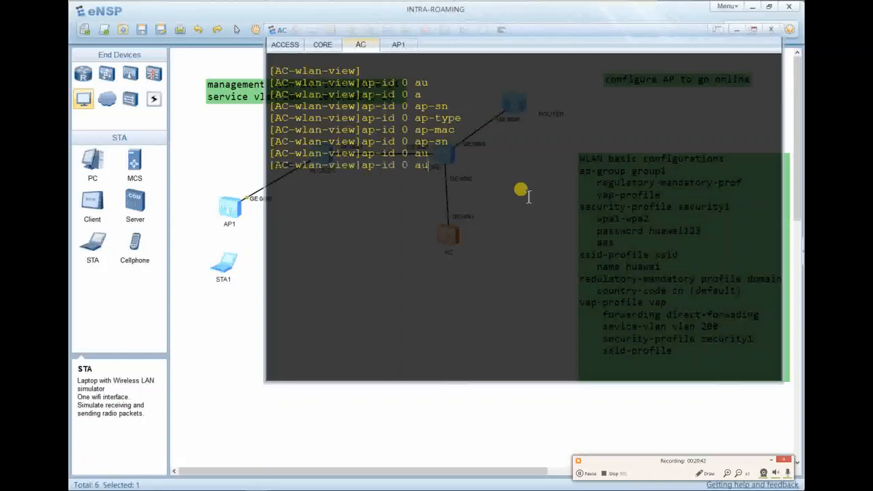
pyautogui.press('BackSpace')
pyautogui.press('BackSpace')
pyautogui.press('BackSpace')
pyautogui.press('BackSpace')
pyautogui.press('BackSpace')
pyautogui.press('BackSpace')
pyautogui.press('BackSpace')
pyautogui.press('BackSpace')
pyautogui.press('BackSpace')
pyautogui.press('BackSpace')
pyautogui.rightClick(530, 197)
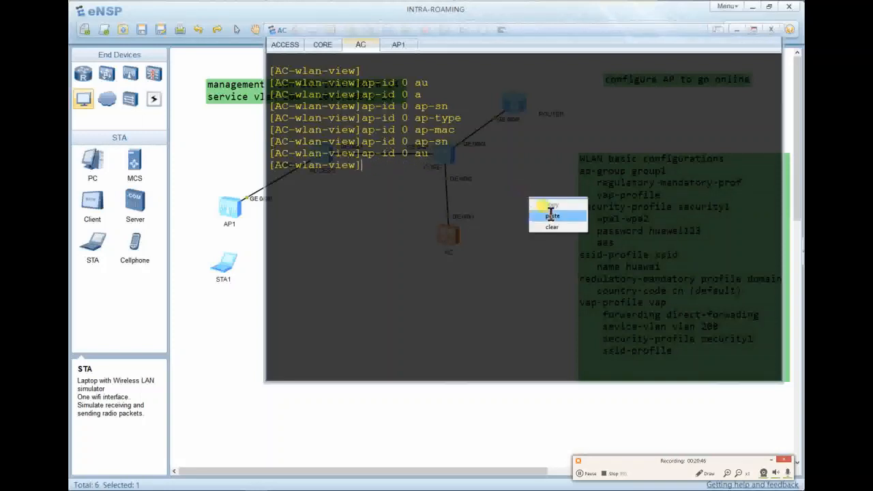
pyautogui.click(554, 227)
pyautogui.press('Return')
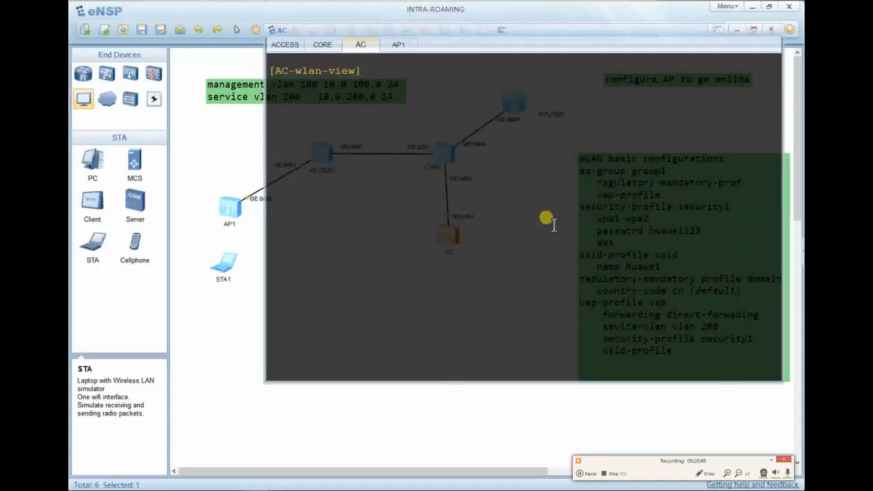
# Set the AC's AP authentication mode to MAC authentication (ap auth-mode mac-auth).
pyautogui.write('ap au')
pyautogui.press('Tab')
pyautogui.write('mac')
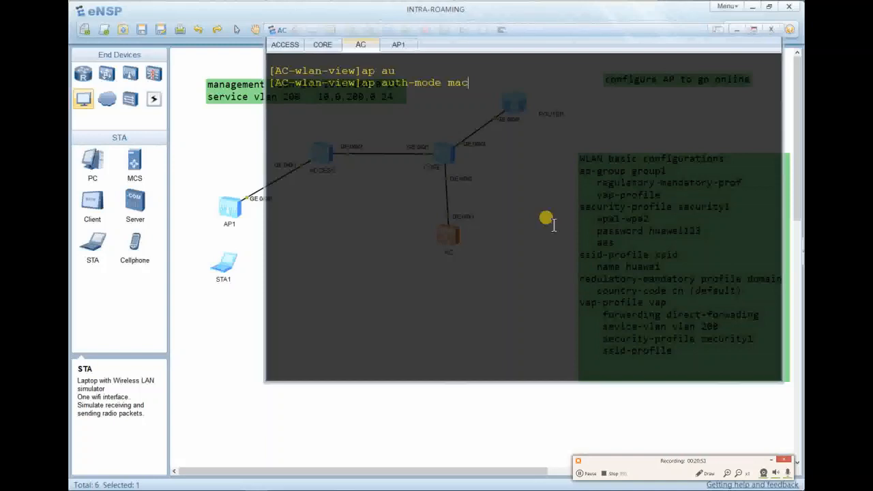
pyautogui.press('Tab')
pyautogui.press('Return')
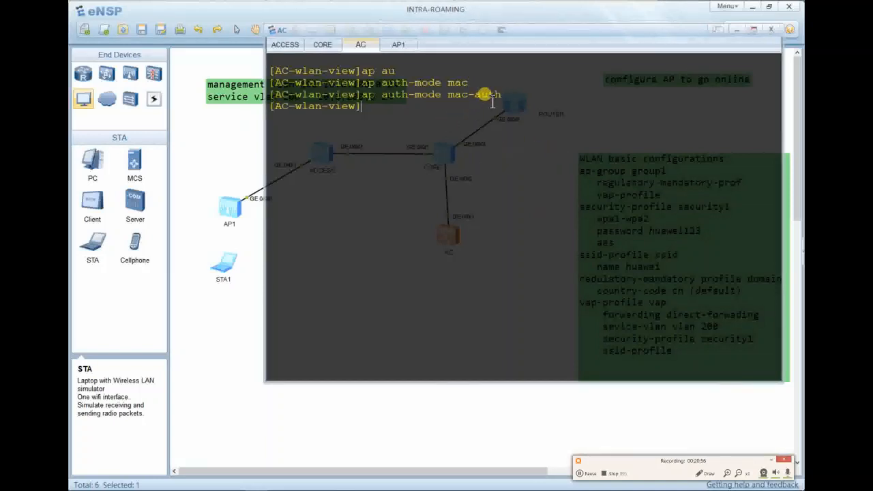
# Add AP 0 with the pasted MAC 00e0-fc60-5c00 and enter its view.
pyautogui.write('ap')
pyautogui.press('BackSpace')
pyautogui.write('-id 0 ma')
pyautogui.press('Tab')
pyautogui.press('BackSpace')
pyautogui.press('BackSpace')
pyautogui.press('BackSpace')
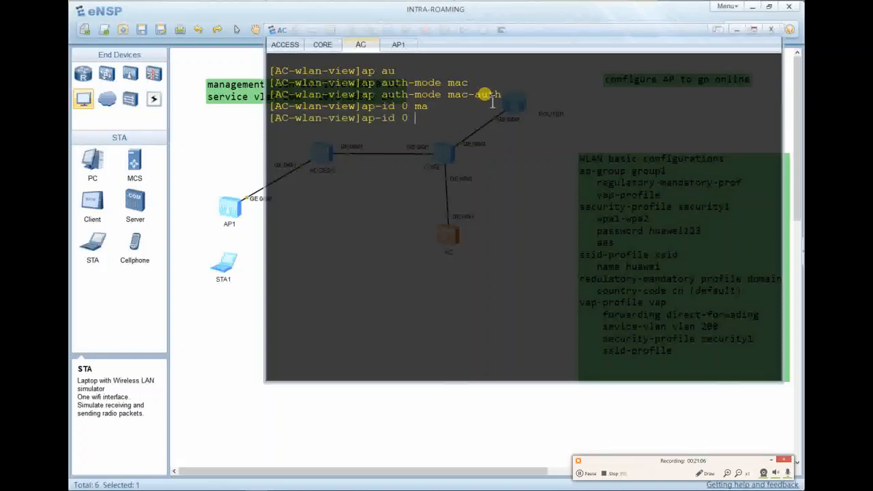
pyautogui.write('ap-ma')
pyautogui.press('Tab')
pyautogui.rightClick(493, 102)
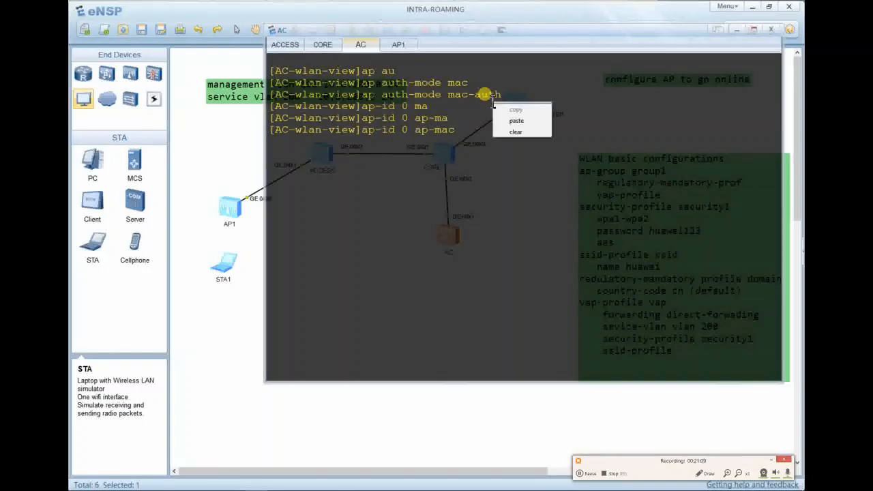
pyautogui.click(519, 121)
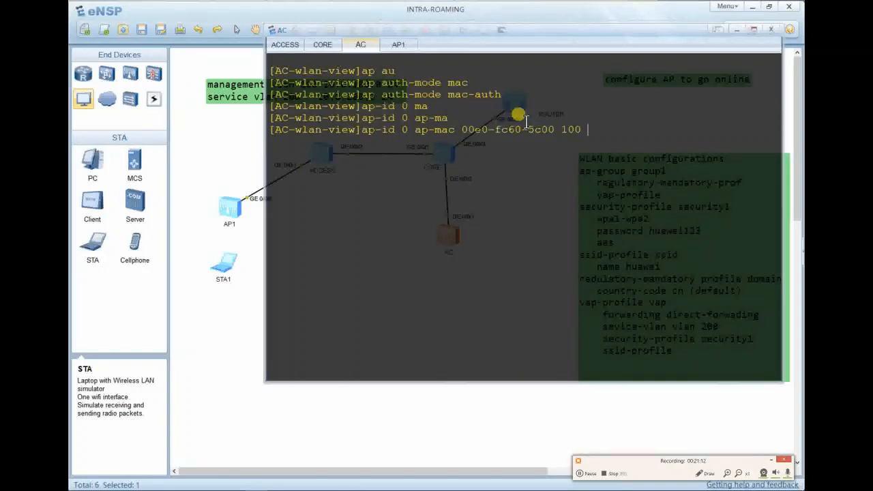
pyautogui.press('BackSpace')
pyautogui.press('BackSpace')
pyautogui.press('BackSpace')
pyautogui.press('BackSpace')
pyautogui.press('BackSpace')
pyautogui.press('Return')
# Assign AP 0 to group1, confirm the reset warning, and display its configuration.
pyautogui.write('ap')
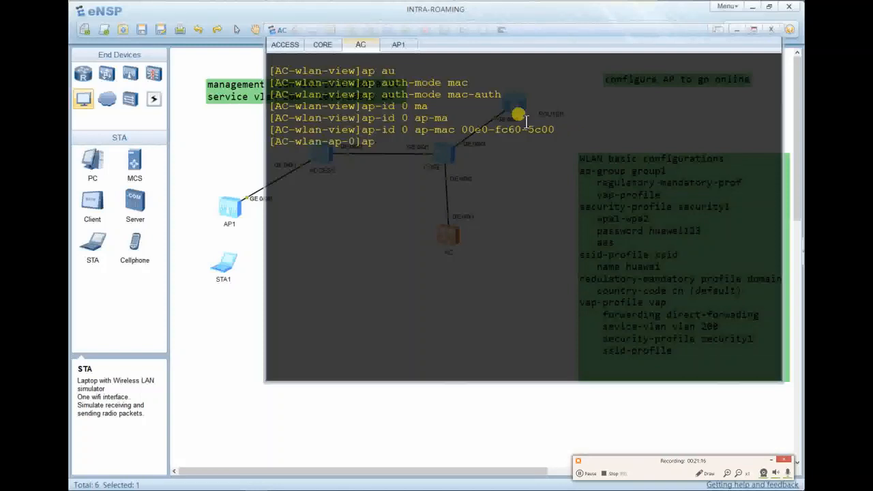
pyautogui.write('-grou')
pyautogui.press('Tab')
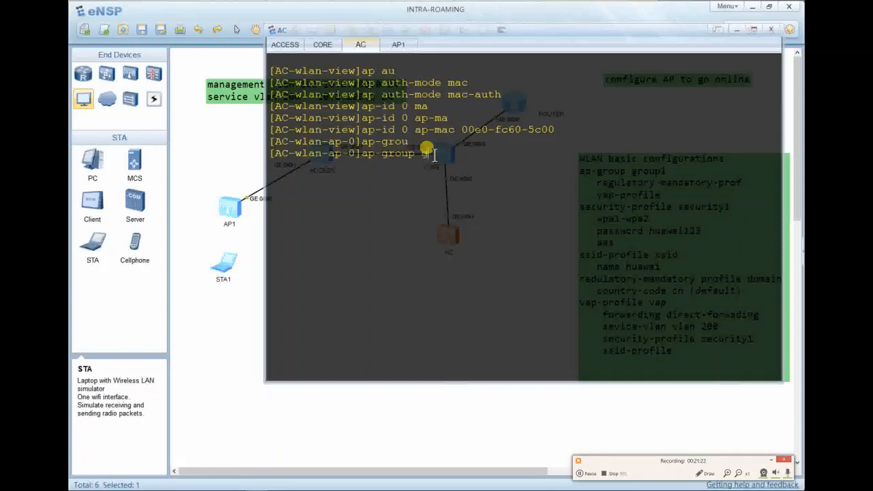
pyautogui.write('group1')
pyautogui.press('Return')
pyautogui.write('y')
pyautogui.press('Return')
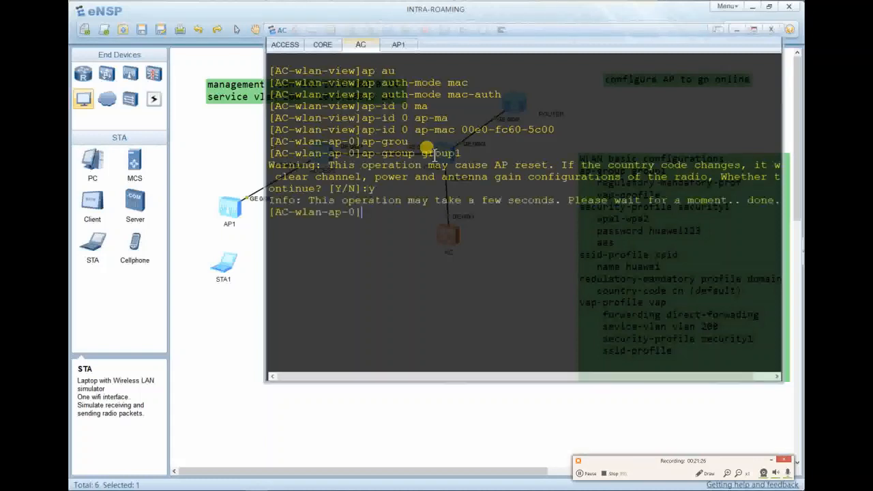
pyautogui.press('Return')
pyautogui.press('Return')
pyautogui.write('dus t')
pyautogui.press('BackSpace')
pyautogui.press('BackSpace')
pyautogui.press('BackSpace')
pyautogui.press('BackSpace')
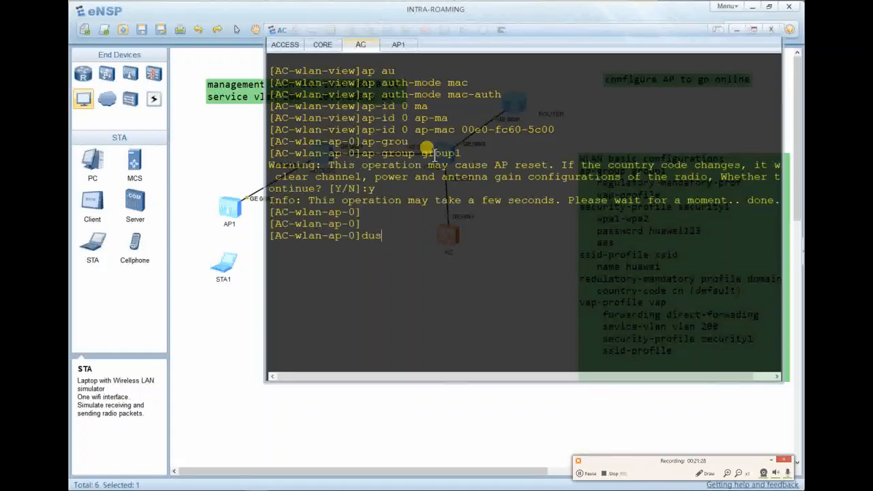
pyautogui.write('is this')
pyautogui.press('Return')
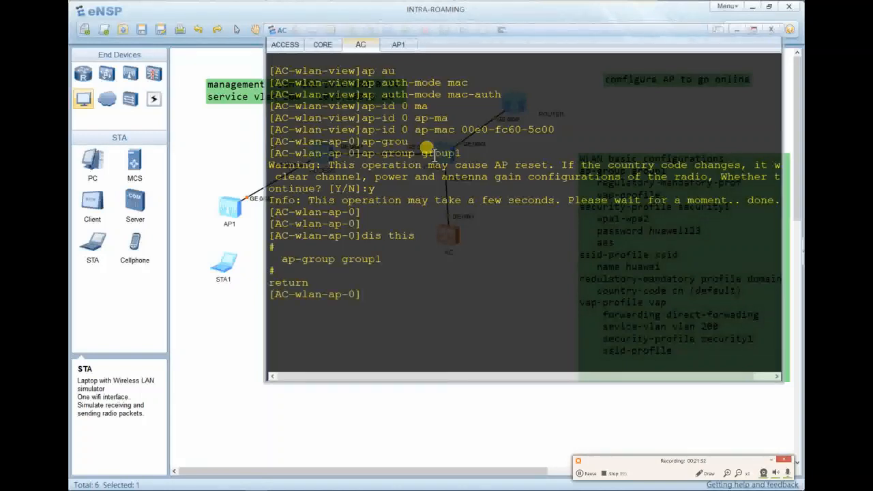
pyautogui.press('Return')
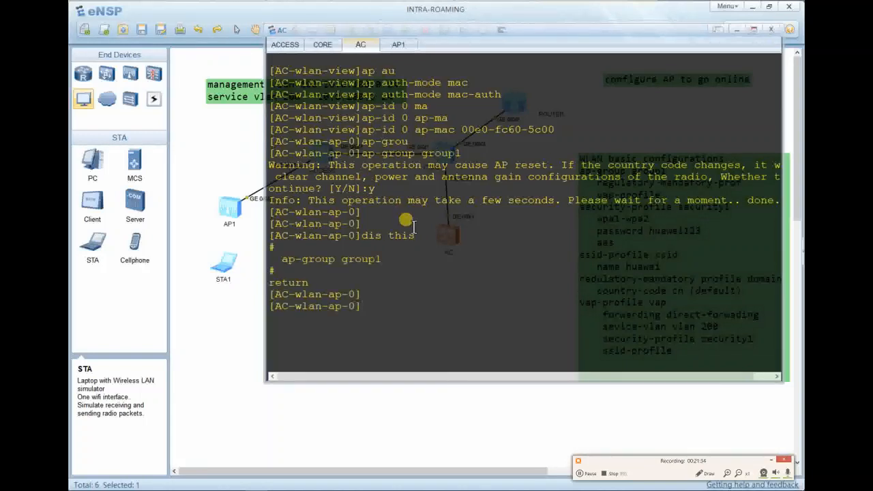
# Name the access point AP1, verify with dis this, and quit to WLAN view.
pyautogui.write('ap-name AP1')
pyautogui.press('Return')
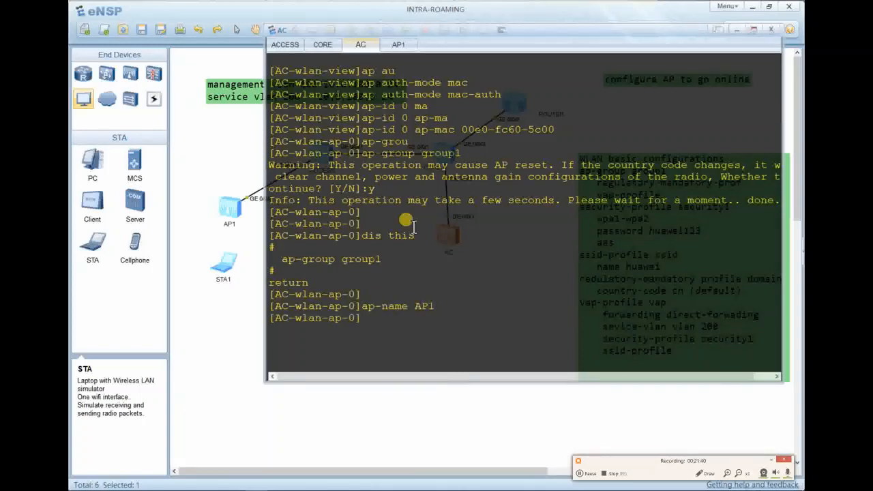
pyautogui.write('dis this')
pyautogui.press('Return')
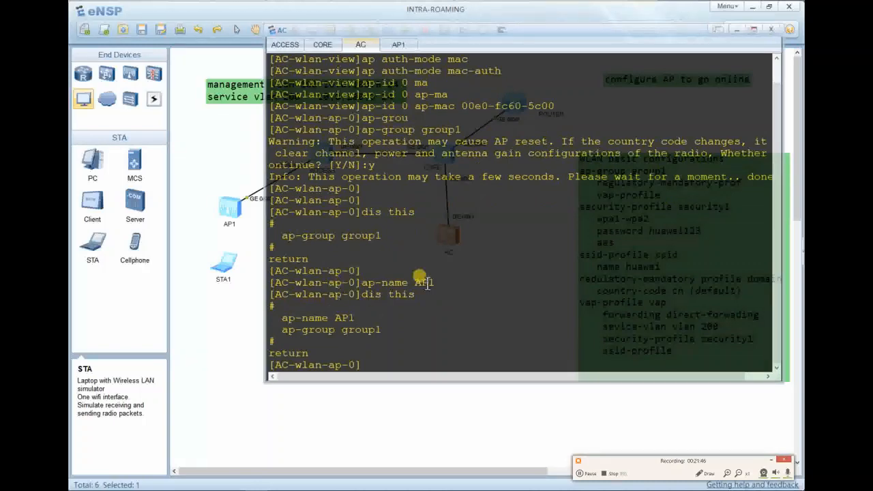
pyautogui.press('Return')
pyautogui.press('Return')
pyautogui.press('Return')
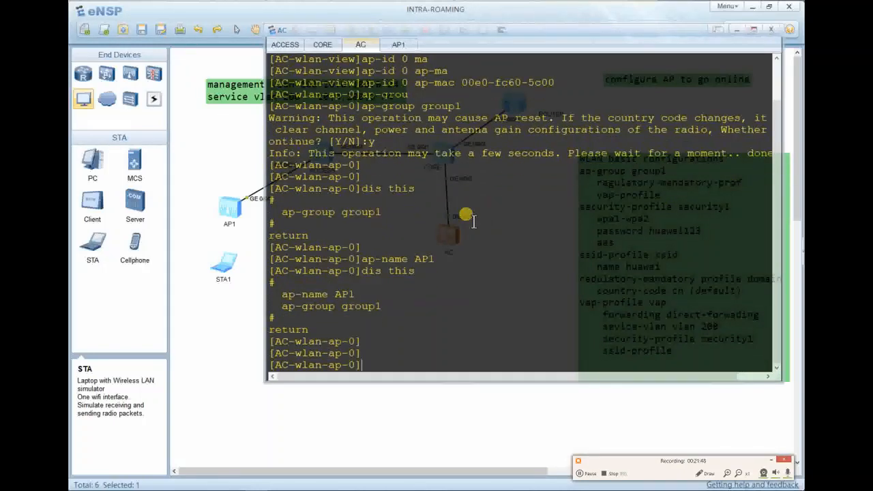
pyautogui.write('quit')
pyautogui.press('Return')
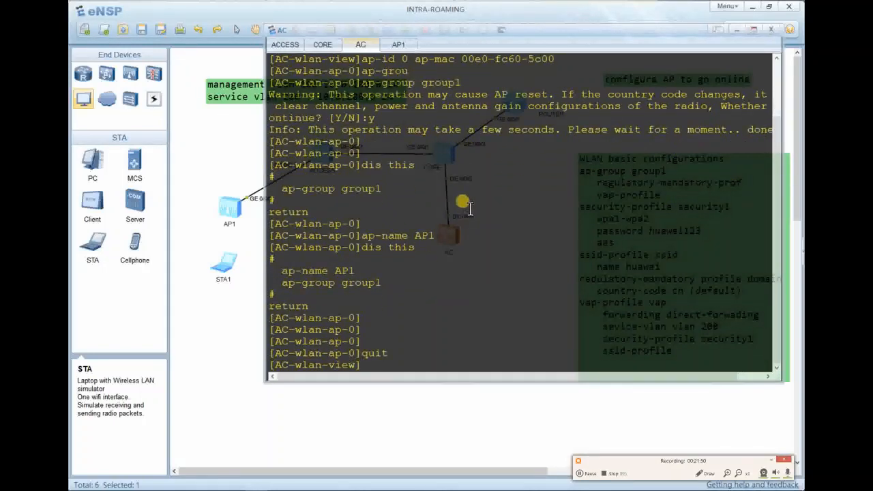
# List commands starting with s, erase the attempt, and clear the AC console screen.
pyautogui.press('Return')
pyautogui.press('Return')
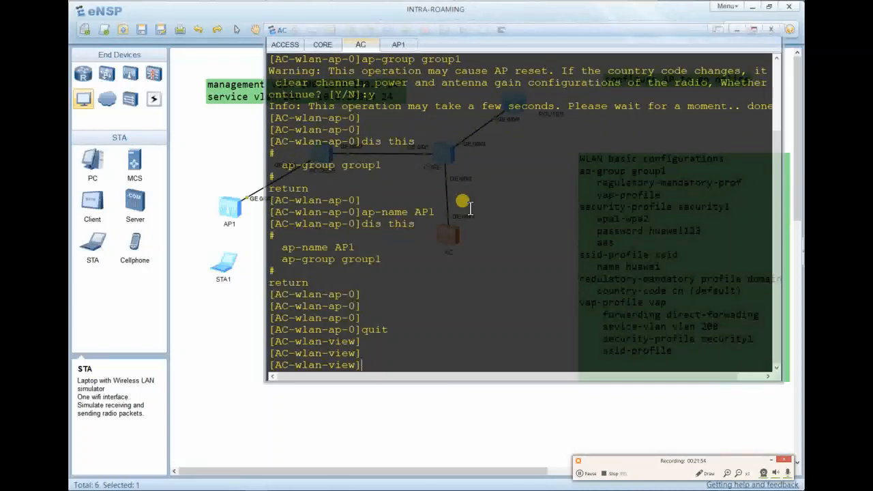
pyautogui.write('s')
pyautogui.press('Tab')
pyautogui.press('Tab')
pyautogui.press('Tab')
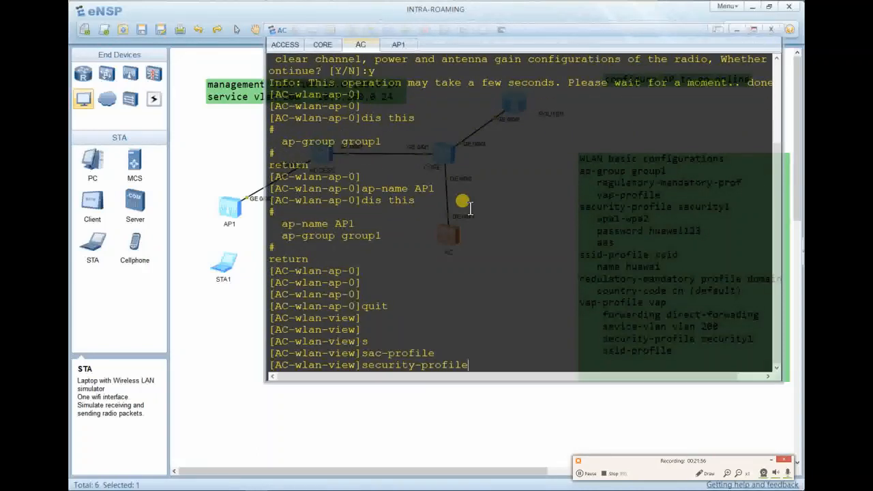
pyautogui.press('BackSpace')
pyautogui.press('BackSpace')
pyautogui.press('BackSpace')
pyautogui.press('BackSpace')
pyautogui.press('BackSpace')
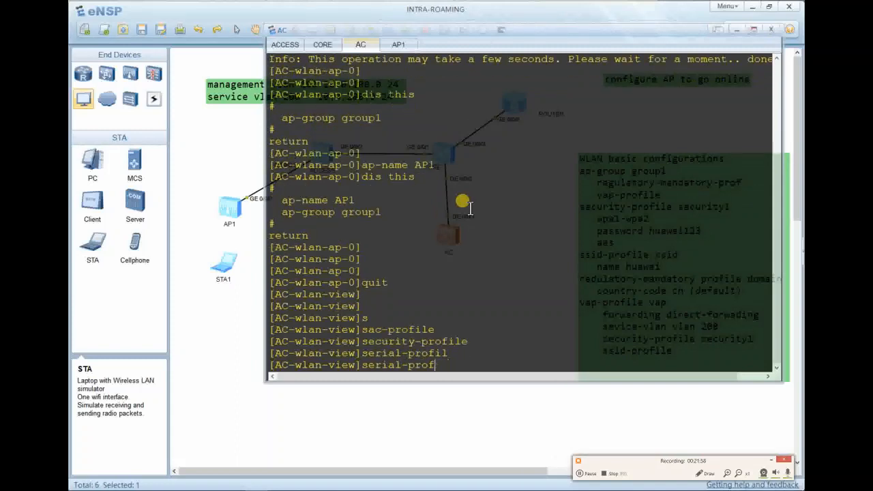
pyautogui.press('BackSpace')
pyautogui.press('BackSpace')
pyautogui.press('BackSpace')
pyautogui.press('BackSpace')
pyautogui.press('BackSpace')
pyautogui.press('BackSpace')
pyautogui.press('BackSpace')
pyautogui.press('BackSpace')
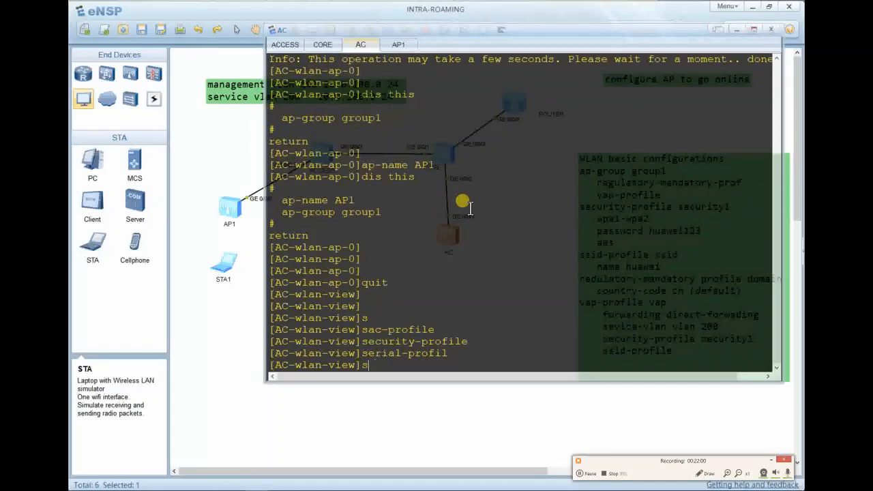
pyautogui.rightClick(470, 208)
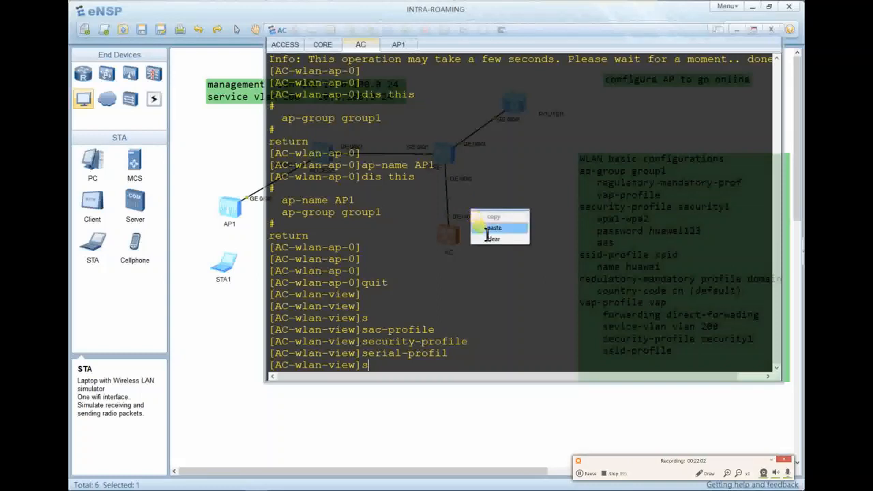
pyautogui.click(488, 236)
pyautogui.press('Return')
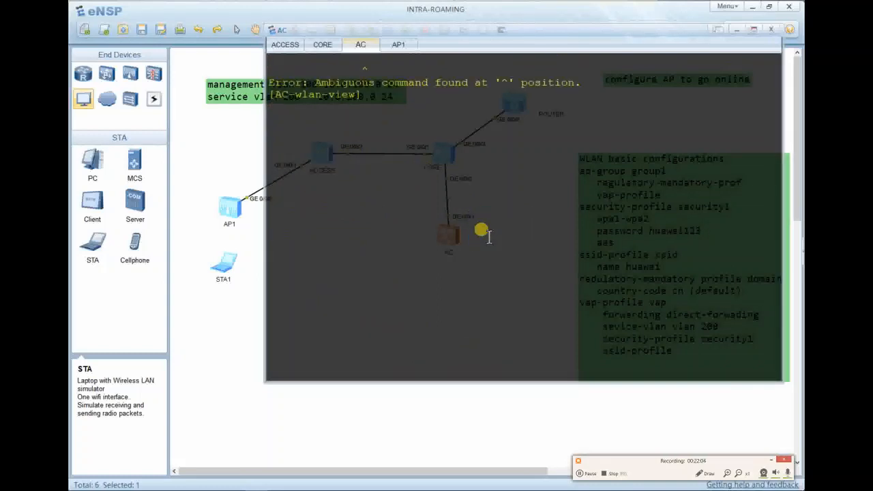
pyautogui.rightClick(489, 236)
# Clear the console and create an SSID profile named ssid.
pyautogui.click(507, 265)
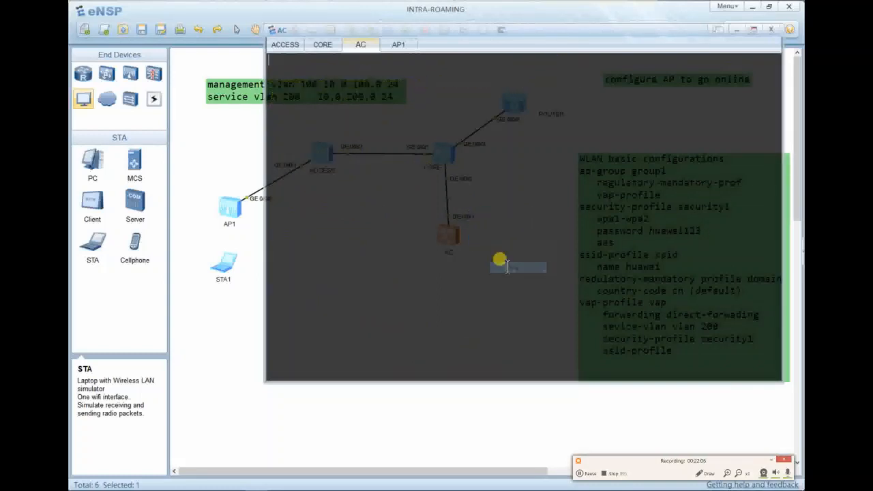
pyautogui.write('ss')
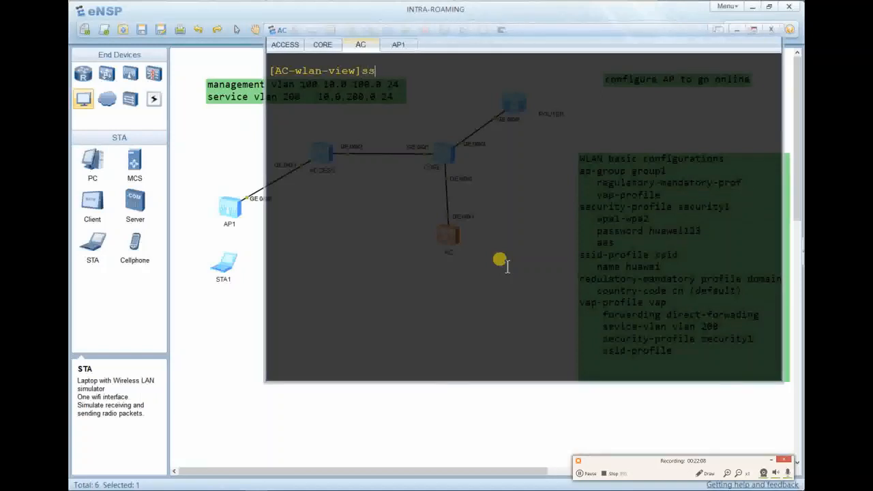
pyautogui.write('id')
pyautogui.press('Tab')
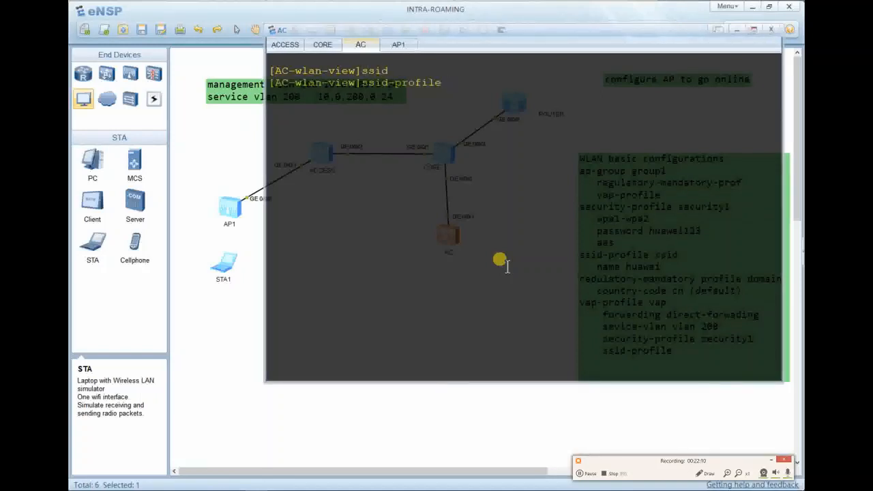
pyautogui.write('name ')
pyautogui.write('ssid')
pyautogui.press('Return')
# Set the profile's SSID to HOME, review it, and quit to WLAN view.
pyautogui.write('ss')
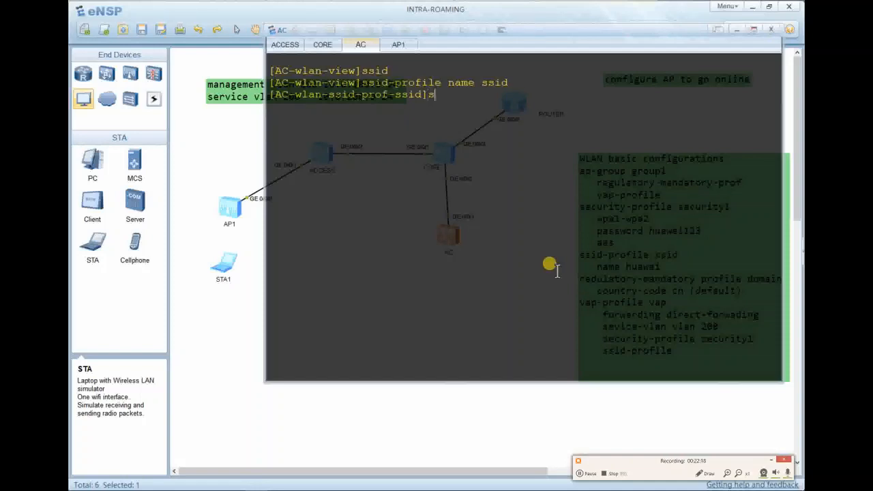
pyautogui.press('Tab')
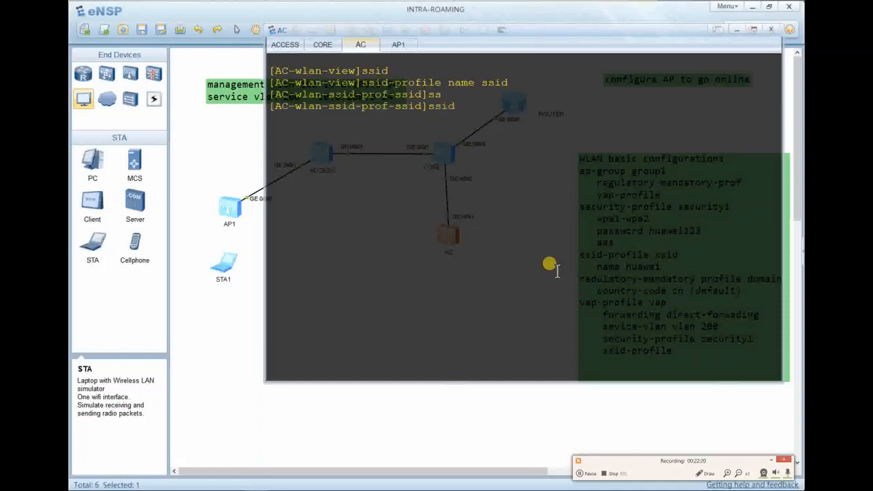
pyautogui.write('?')
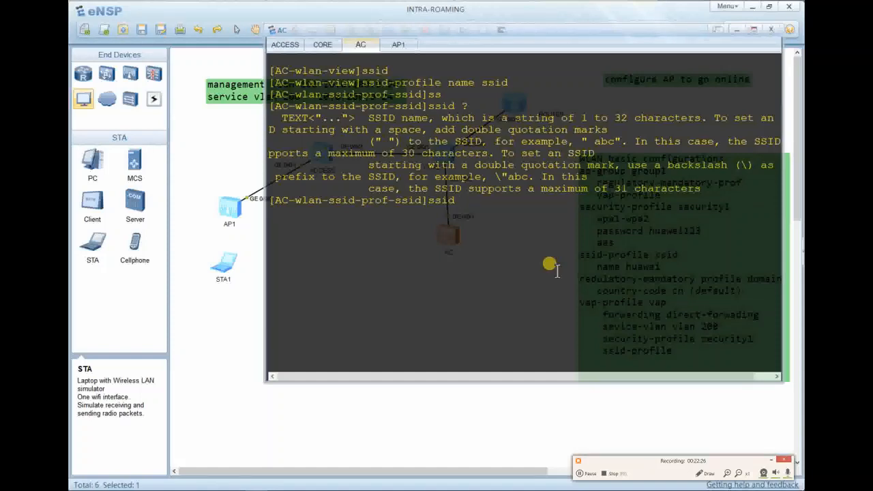
pyautogui.write('HOME')
pyautogui.press('Return')
pyautogui.write('dis this')
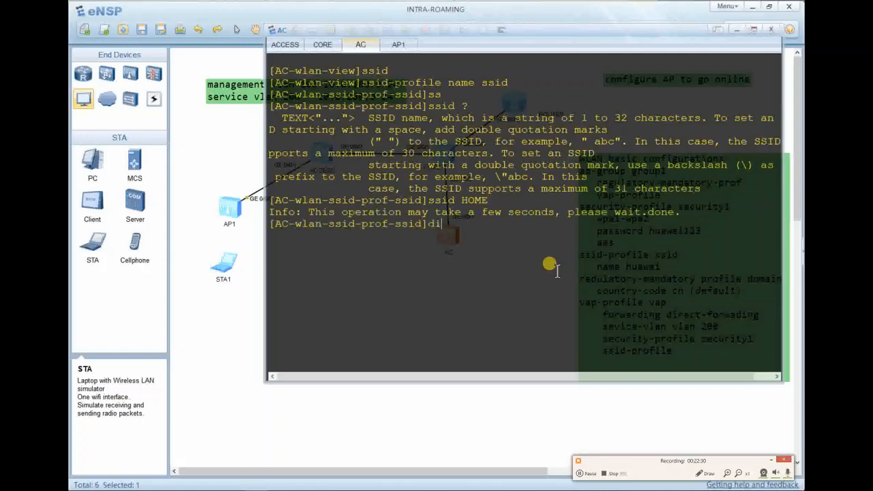
pyautogui.press('Return')
pyautogui.press('Return')
pyautogui.press('Return')
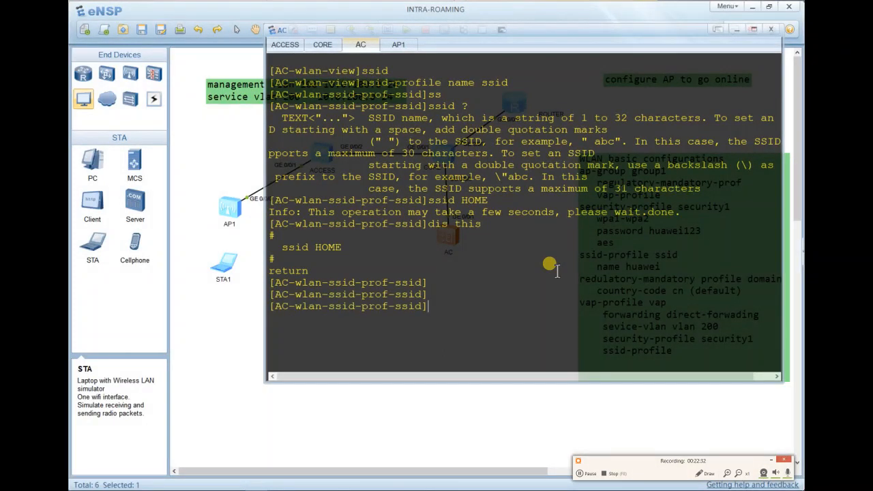
pyautogui.write('quit')
pyautogui.press('Return')
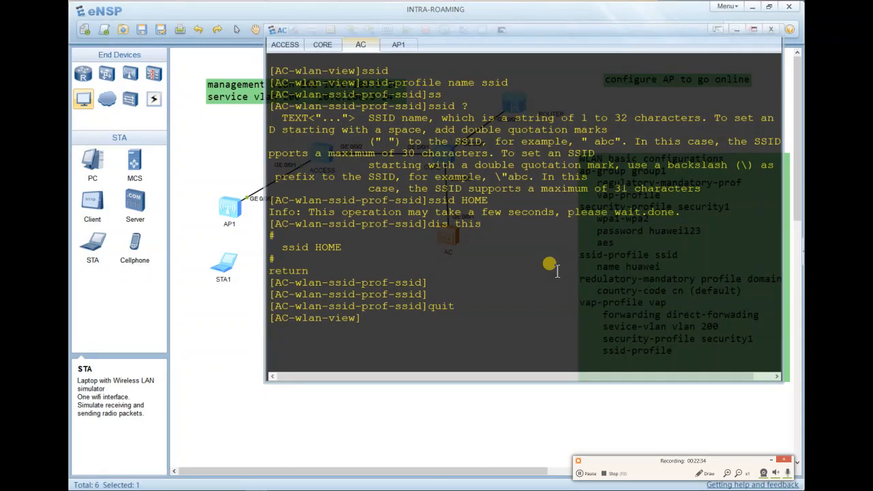
# Create security profile security1, review its empty settings, and wipe the console screen.
pyautogui.write('secu')
pyautogui.press('Tab')
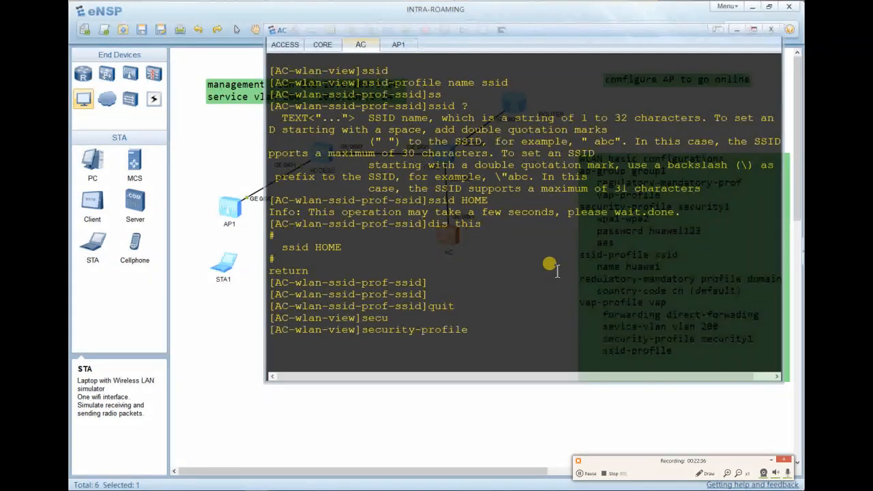
pyautogui.write('name security')
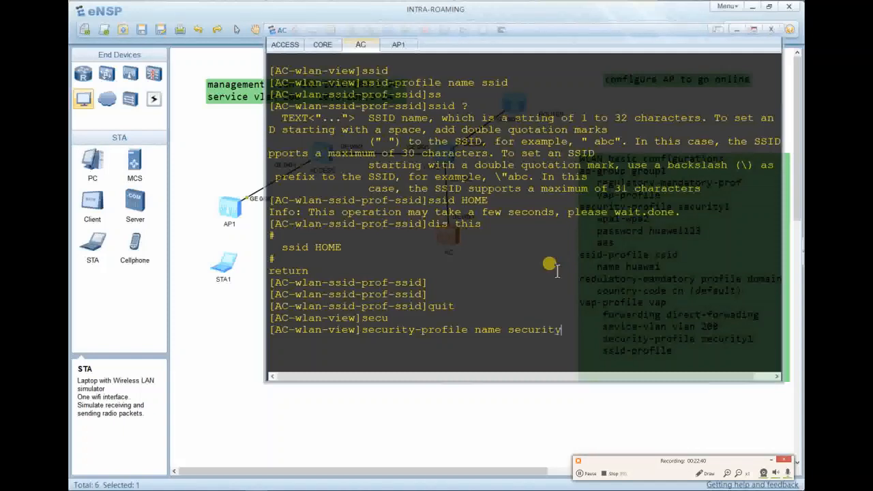
pyautogui.write('1')
pyautogui.press('Return')
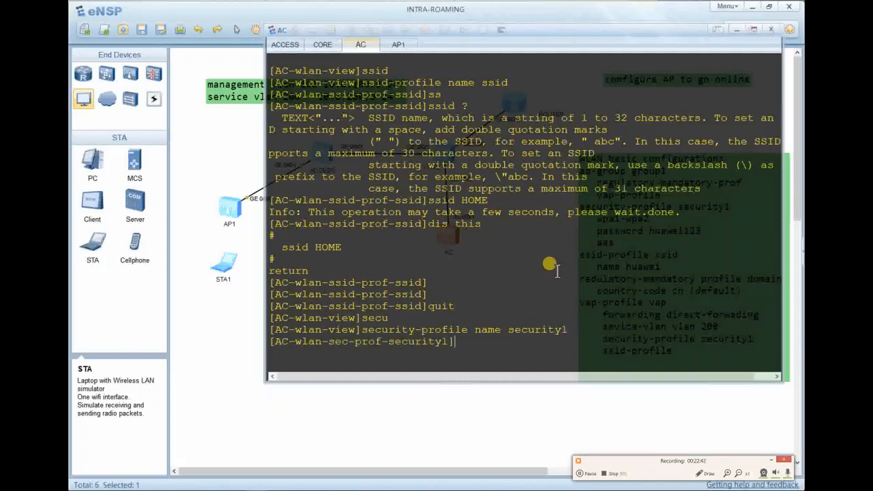
pyautogui.write('dis this')
pyautogui.press('Return')
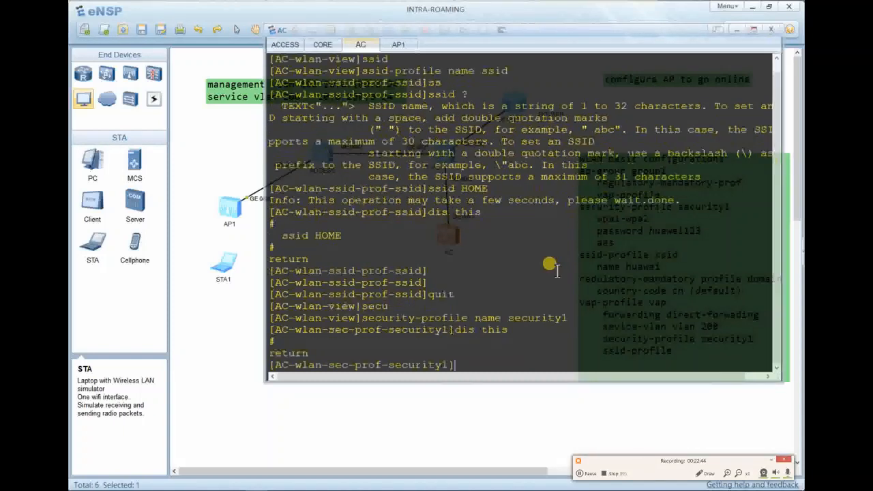
pyautogui.press('Return')
pyautogui.press('Return')
pyautogui.rightClick(565, 279)
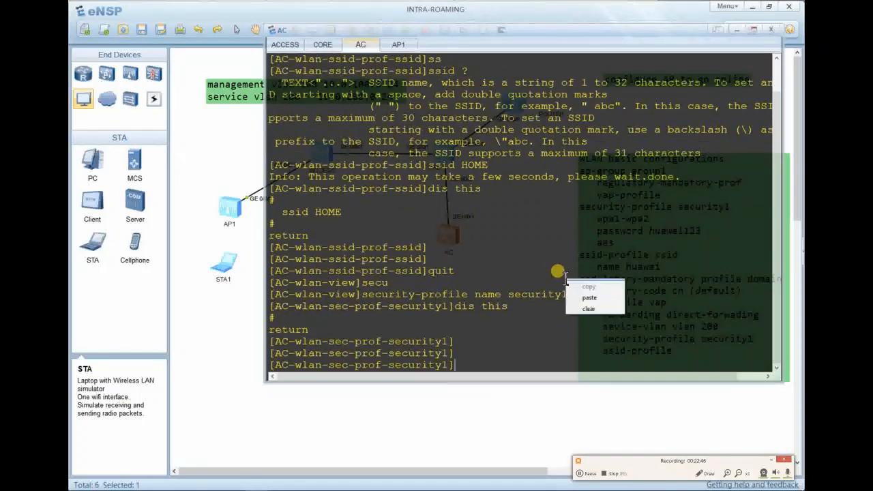
pyautogui.click(586, 309)
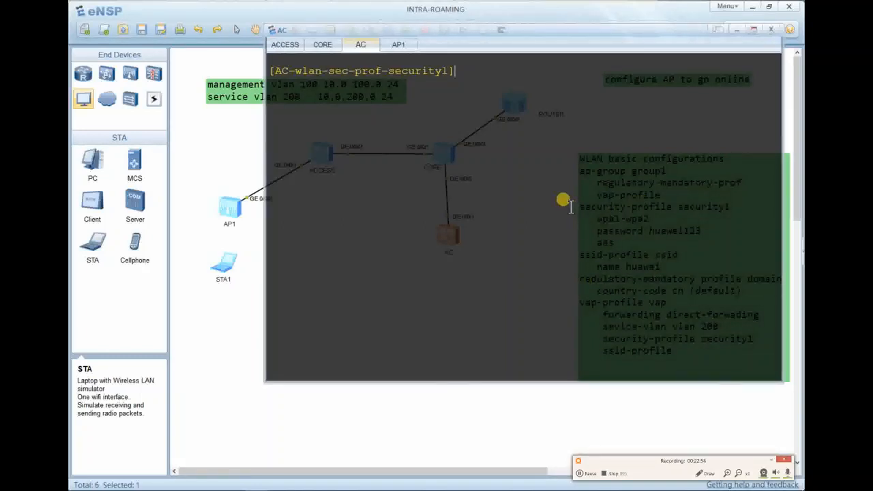
# Explore the security command's mode options until reaching wpa-wpa2, then clear the terminal.
pyautogui.write('sec')
pyautogui.press('Tab')
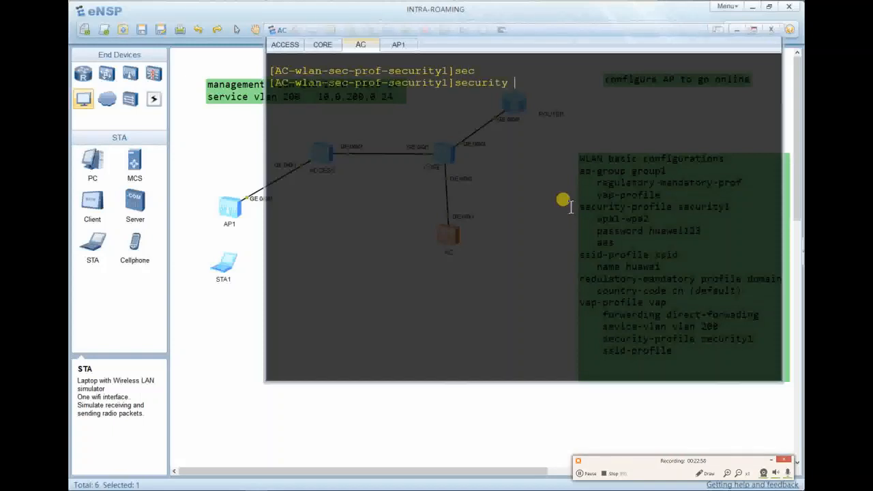
pyautogui.write('?')
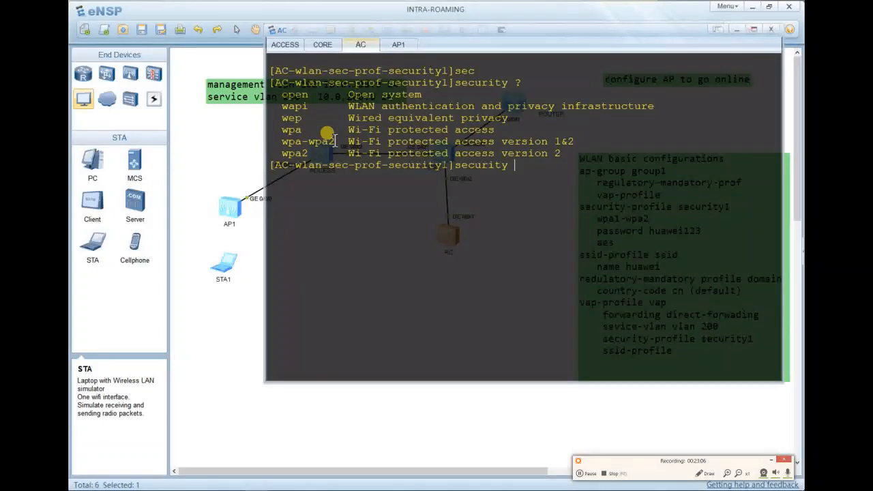
pyautogui.write('wa')
pyautogui.press('Tab')
pyautogui.press('BackSpace')
pyautogui.press('BackSpace')
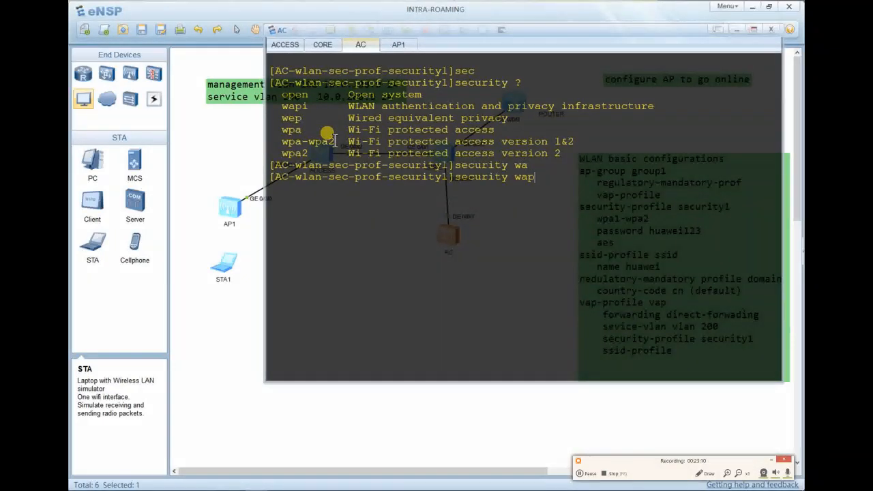
pyautogui.write('-')
pyautogui.press('Tab')
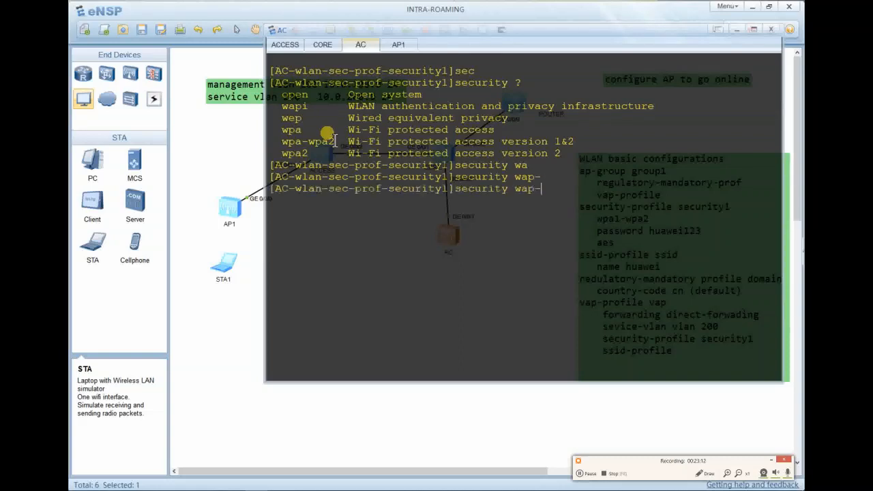
pyautogui.write('wa')
pyautogui.press('Tab')
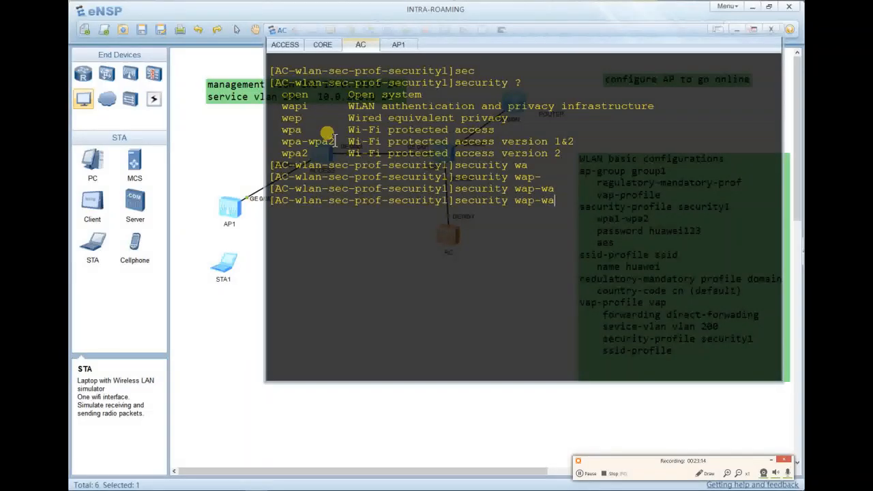
pyautogui.press('BackSpace')
pyautogui.press('Tab')
pyautogui.press('Tab')
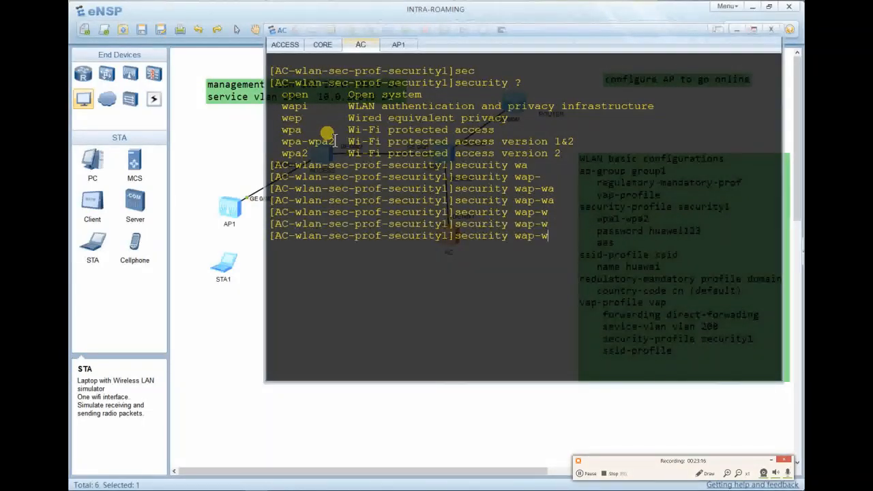
pyautogui.press('BackSpace')
pyautogui.press('BackSpace')
pyautogui.press('BackSpace')
pyautogui.press('BackSpace')
pyautogui.write('p')
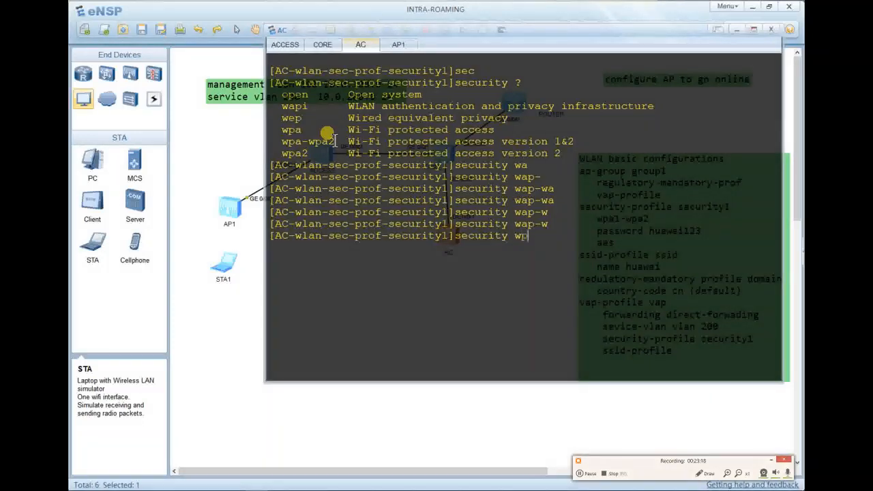
pyautogui.write('a')
pyautogui.press('Tab')
pyautogui.write('-')
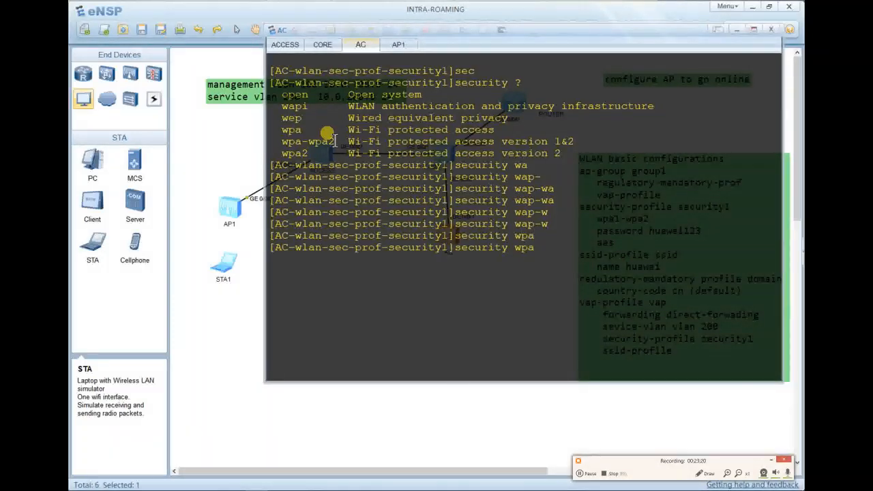
pyautogui.press('Tab')
pyautogui.write('?')
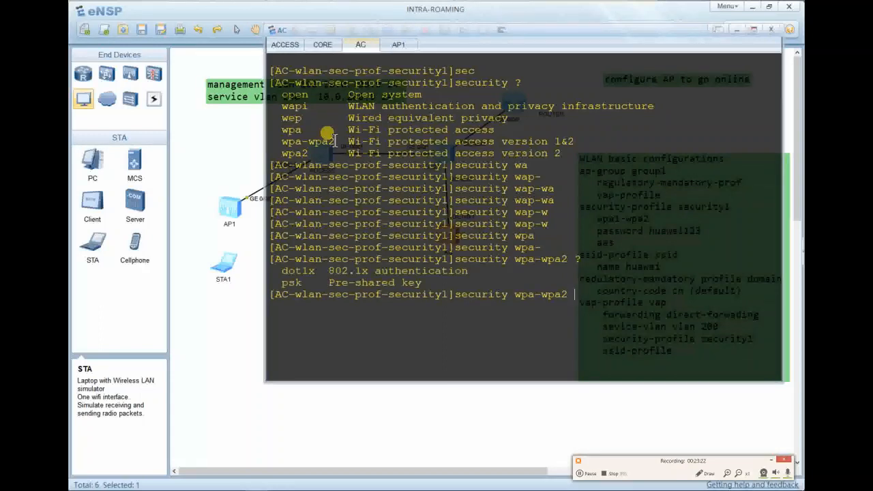
pyautogui.rightClick(334, 141)
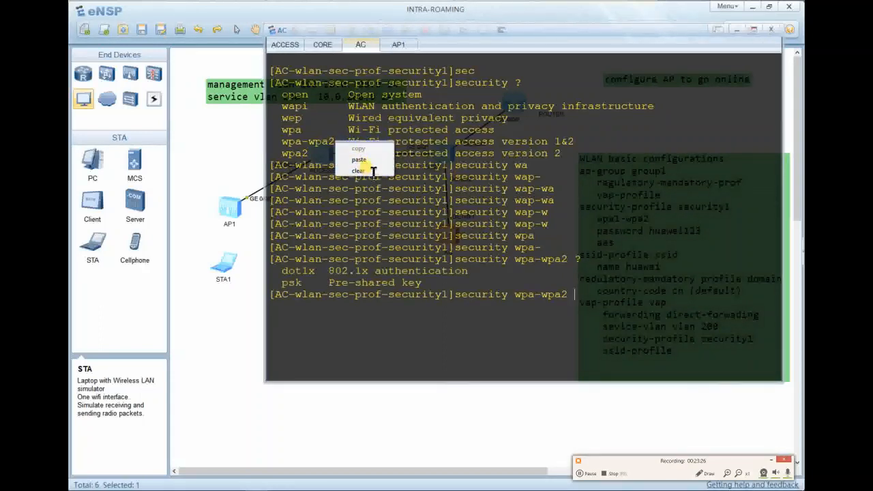
pyautogui.click(372, 171)
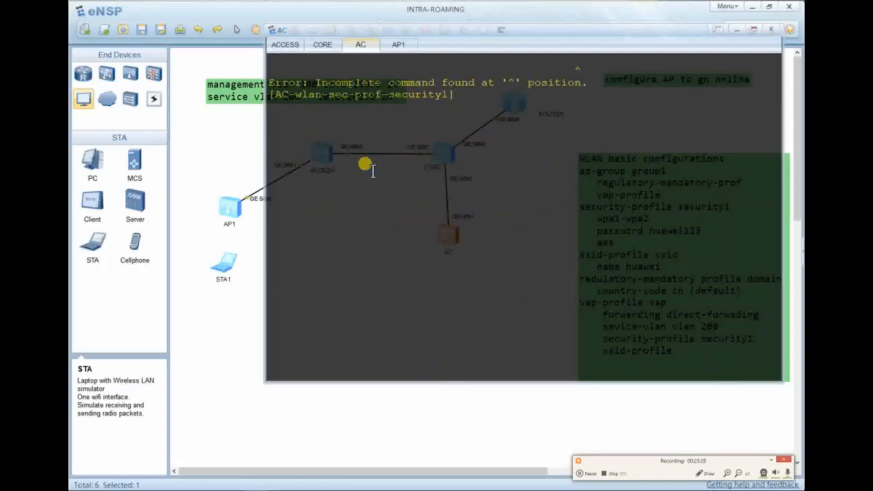
# Clear the screen again and re-enter the security1 profile from command history.
pyautogui.press('Up')
pyautogui.rightClick(372, 171)
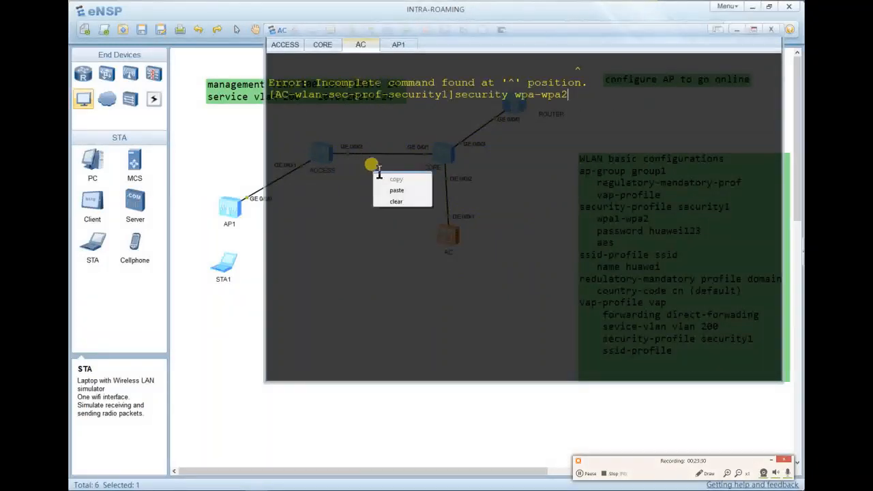
pyautogui.click(394, 201)
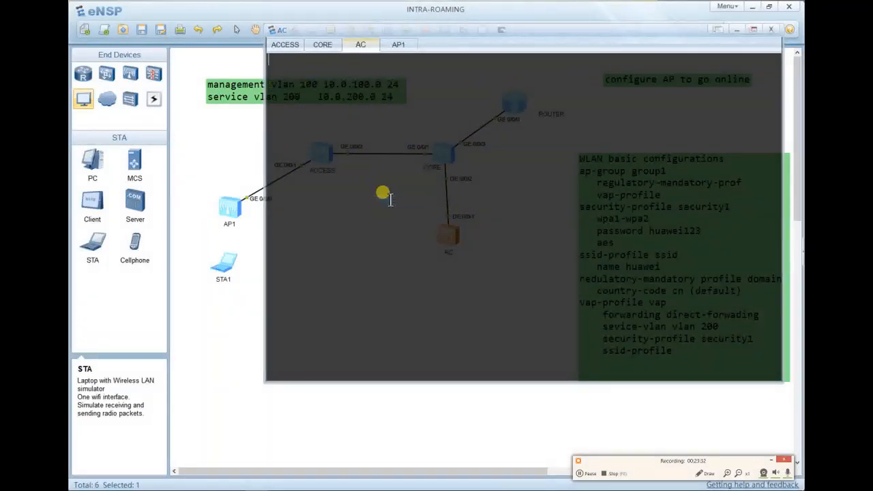
pyautogui.write('dis this')
pyautogui.press('Up')
pyautogui.press('Return')
pyautogui.press('Up')
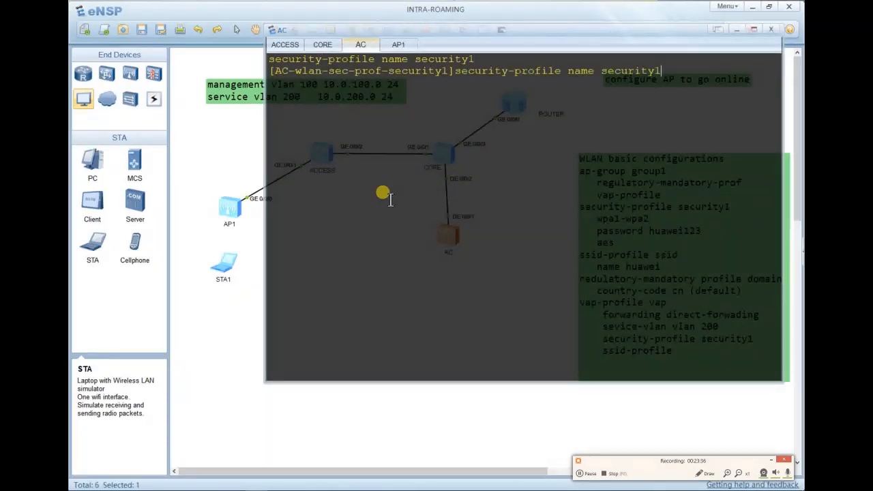
pyautogui.press('Return')
pyautogui.press('Return')
pyautogui.press('Return')
pyautogui.press('Return')
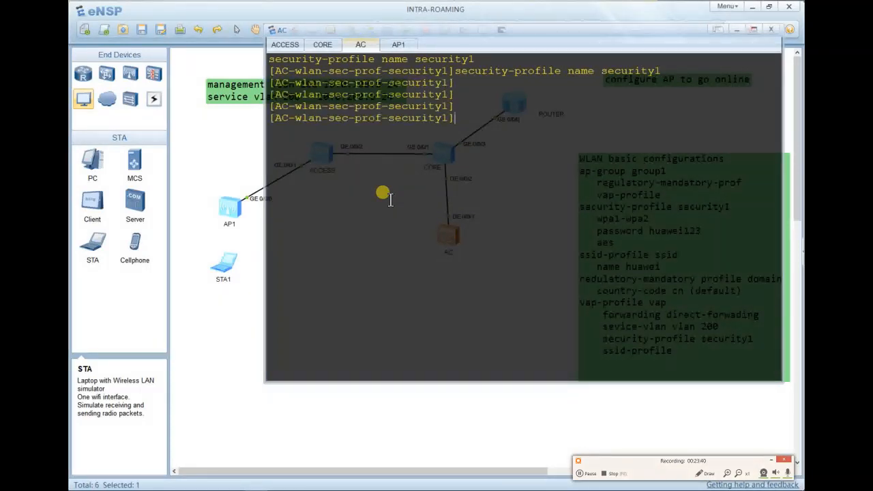
# Apply WPA-WPA2 PSK security with the pass-phrase key and AES encryption to security1.
pyautogui.write('security')
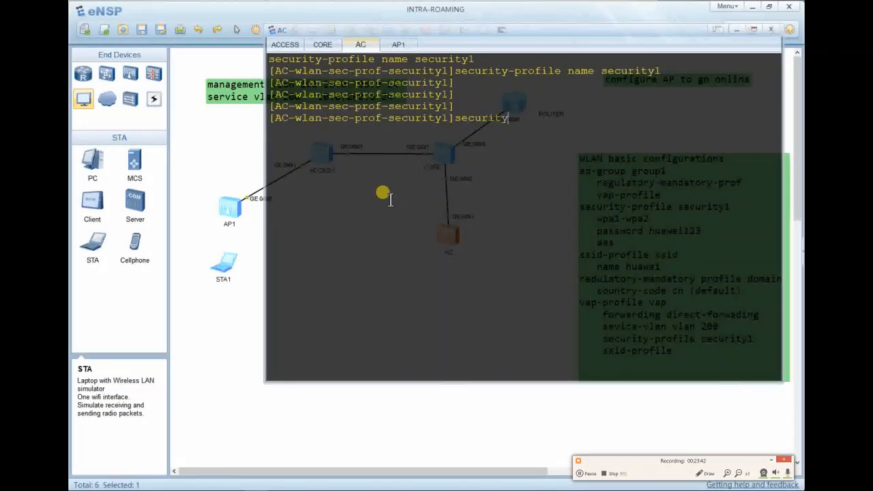
pyautogui.write(' wa')
pyautogui.press('Tab')
pyautogui.press('BackSpace')
pyautogui.press('BackSpace')
pyautogui.press('BackSpace')
pyautogui.press('BackSpace')
pyautogui.write('p')
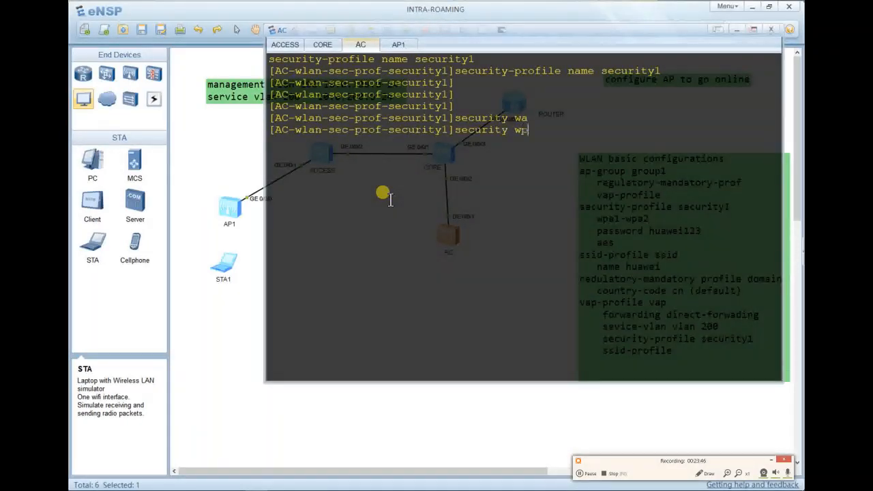
pyautogui.write('a')
pyautogui.press('Tab')
pyautogui.write('-waps')
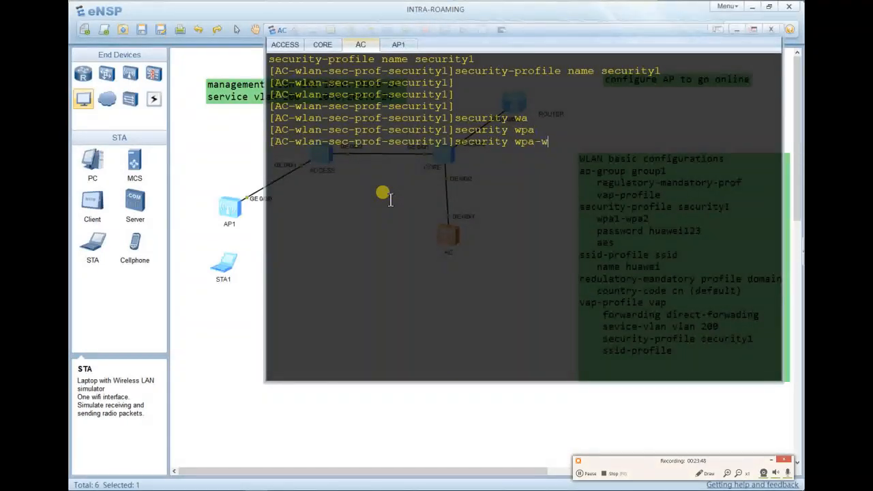
pyautogui.press('BackSpace')
pyautogui.press('BackSpace')
pyautogui.press('BackSpace')
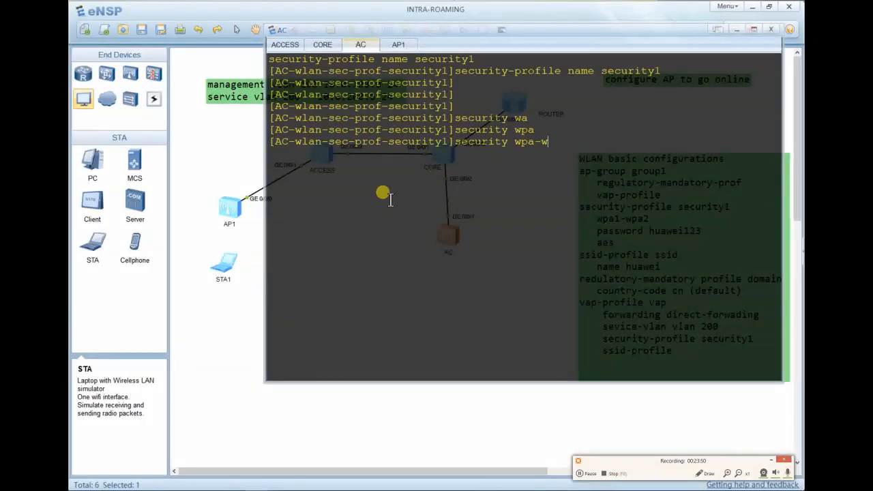
pyautogui.write('ps1')
pyautogui.press('BackSpace')
pyautogui.press('BackSpace')
pyautogui.press('Tab')
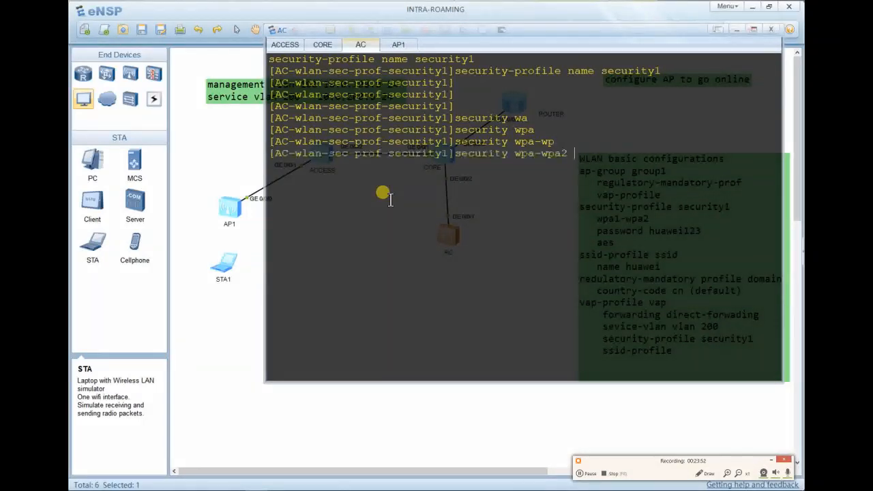
pyautogui.write('?')
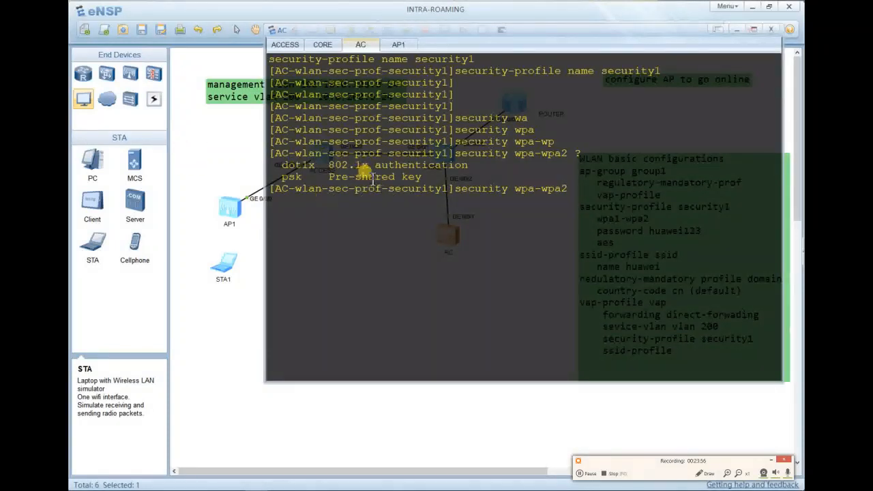
pyautogui.write('psk')
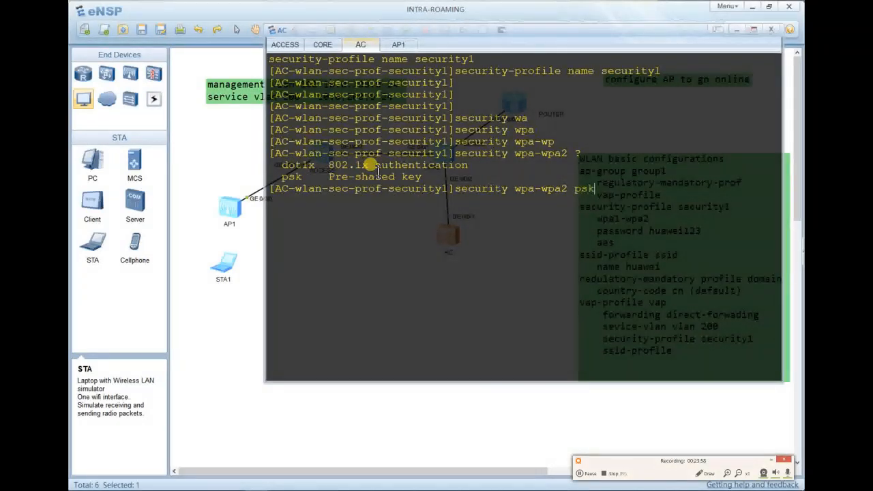
pyautogui.write(' ?')
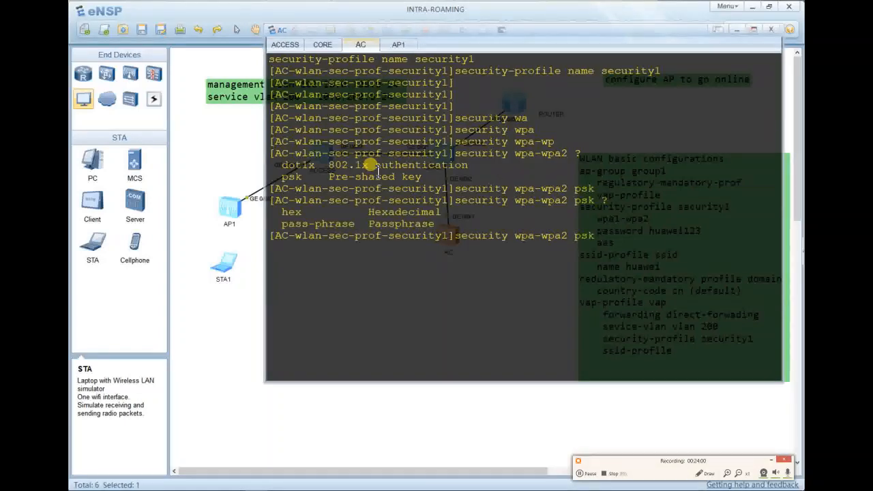
pyautogui.write('ps')
pyautogui.press('Tab')
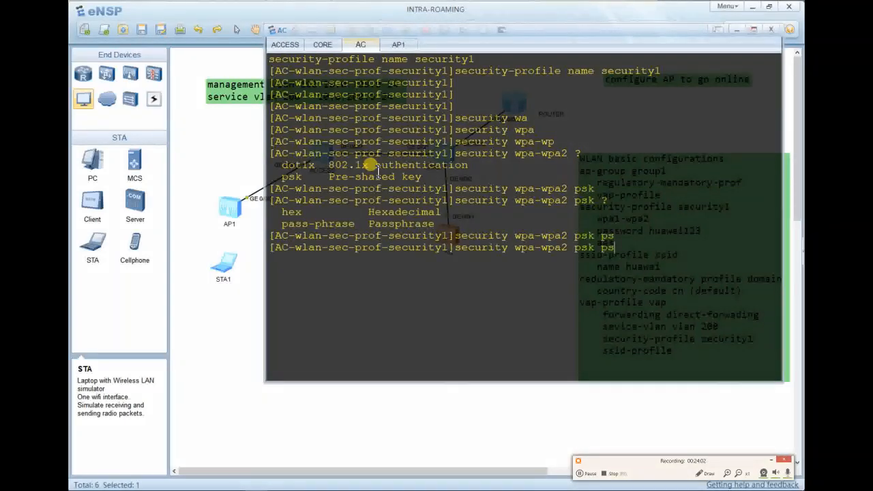
pyautogui.press('BackSpace')
pyautogui.press('Tab')
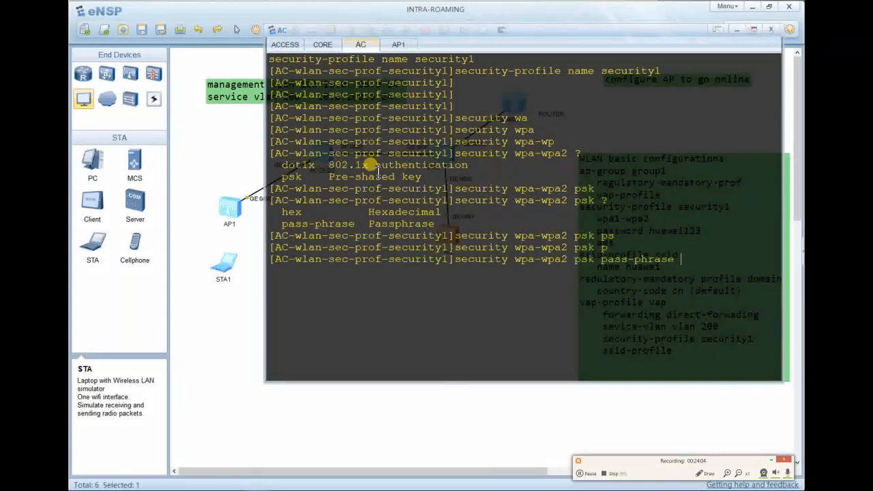
pyautogui.write('?')
pyautogui.press('Tab')
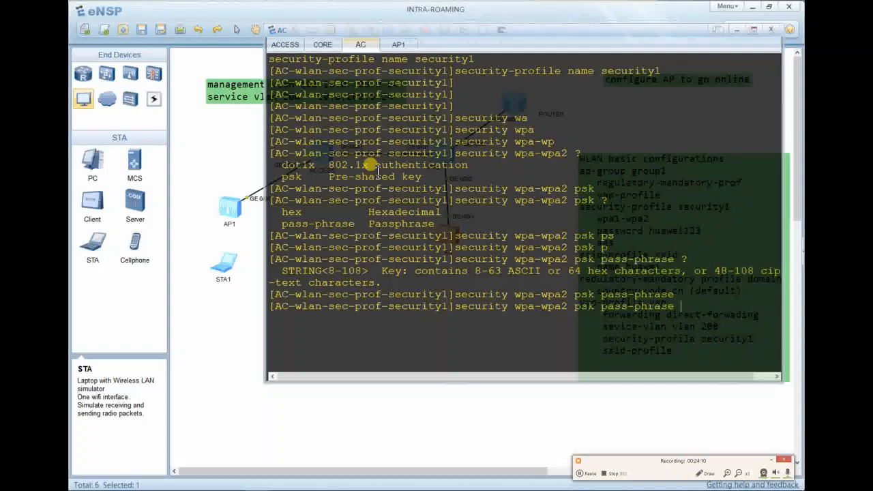
pyautogui.write('huawei123 aes')
pyautogui.press('Return')
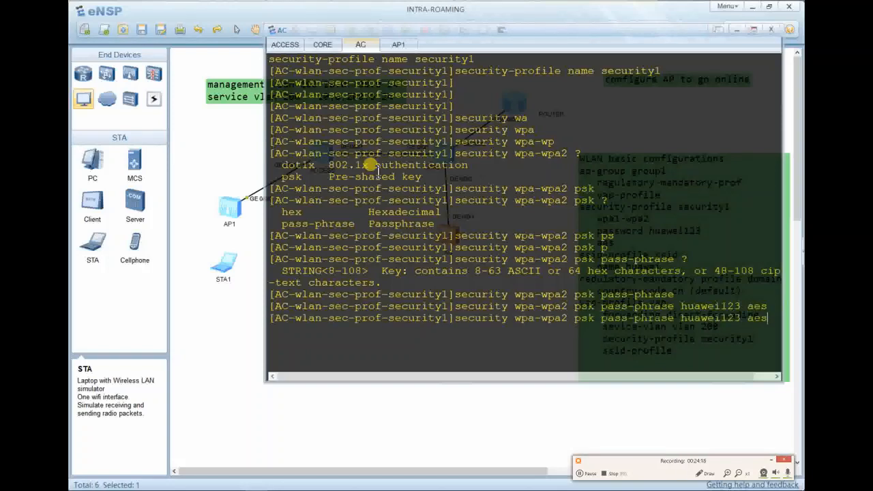
# Display security1's configuration to confirm it and quit back to WLAN view.
pyautogui.press('Return')
pyautogui.write('dis this')
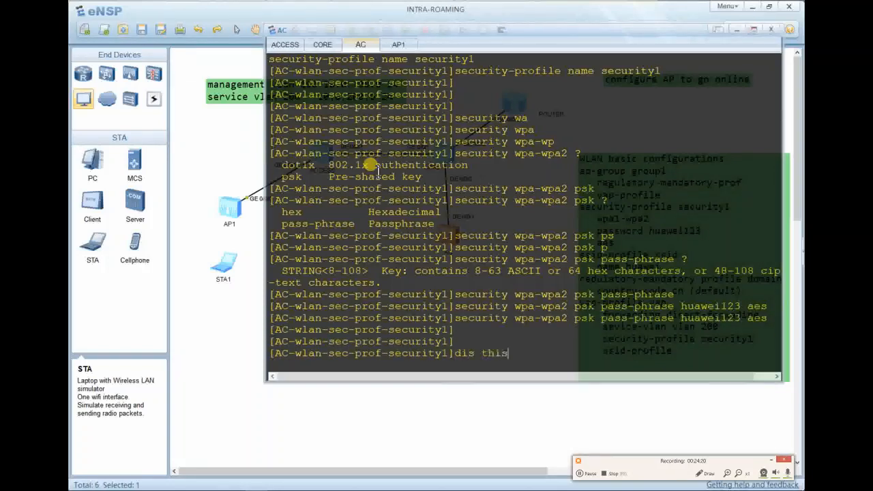
pyautogui.press('Return')
pyautogui.press('Return')
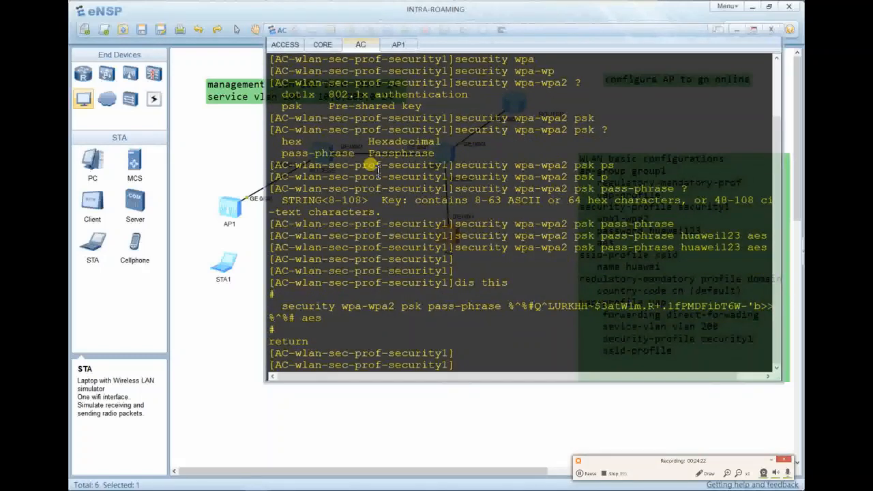
pyautogui.write('quit')
pyautogui.press('Return')
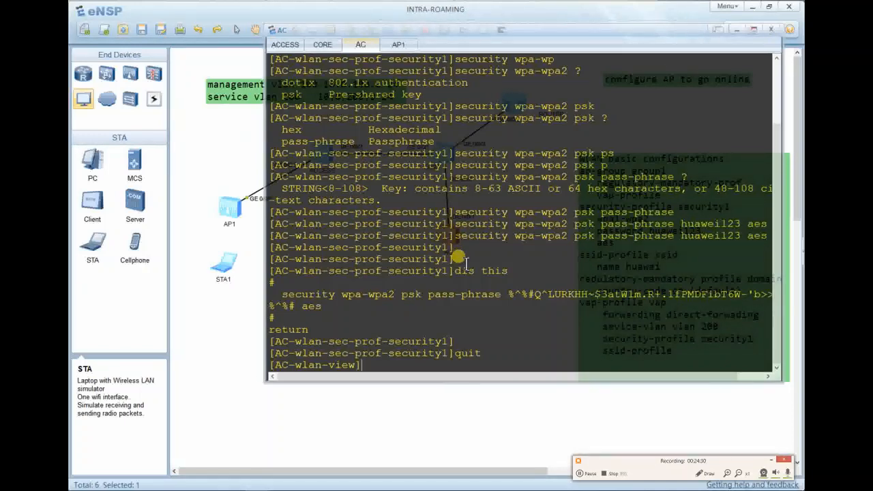
# Create and enter a VAP profile named vap.
pyautogui.write('vpa')
pyautogui.press('BackSpace')
pyautogui.press('BackSpace')
pyautogui.press('BackSpace')
pyautogui.write('vap')
pyautogui.press('Tab')
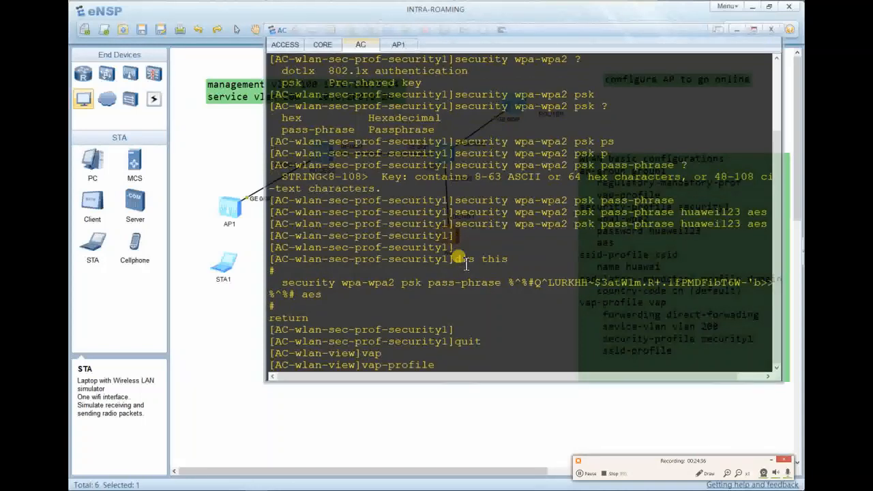
pyautogui.write('name ')
pyautogui.write('vap')
pyautogui.press('Return')
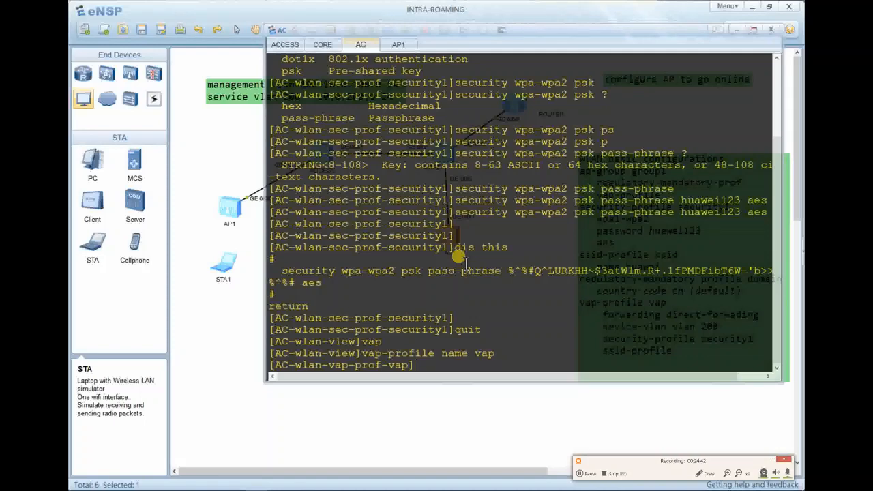
# Set the vap profile's forwarding mode to direct-forward.
pyautogui.write('fo')
pyautogui.press('Tab')
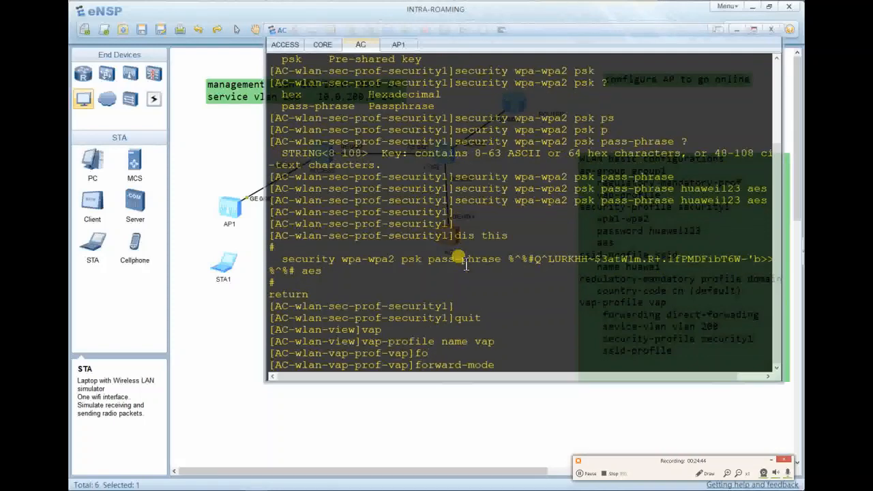
pyautogui.write('di')
pyautogui.press('Tab')
pyautogui.press('Return')
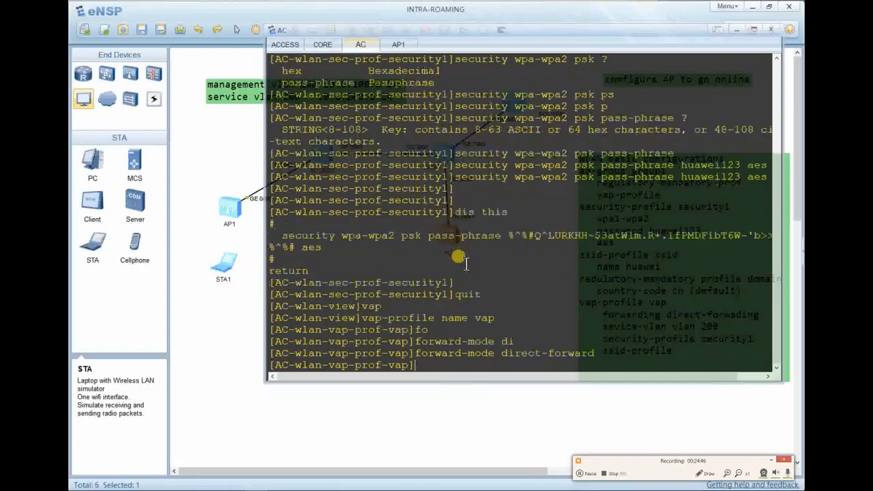
# Set the vap profile's service VLAN to 200.
pyautogui.write('servi')
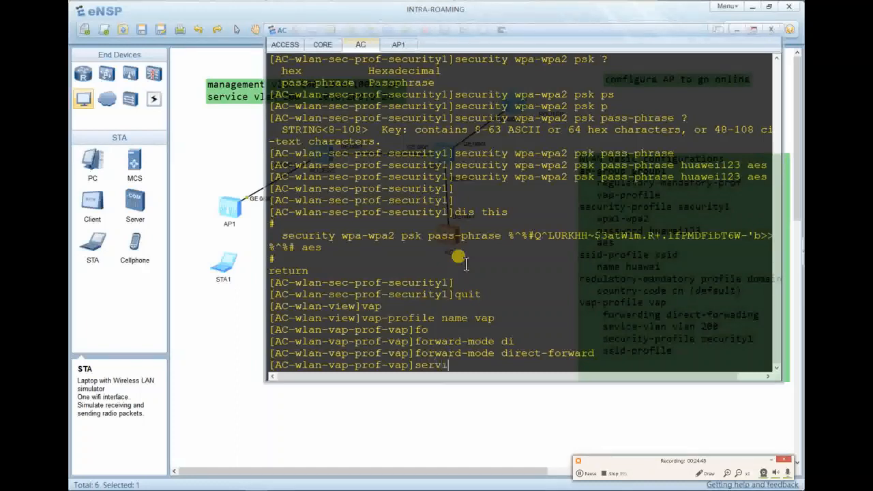
pyautogui.press('Tab')
pyautogui.press('Tab')
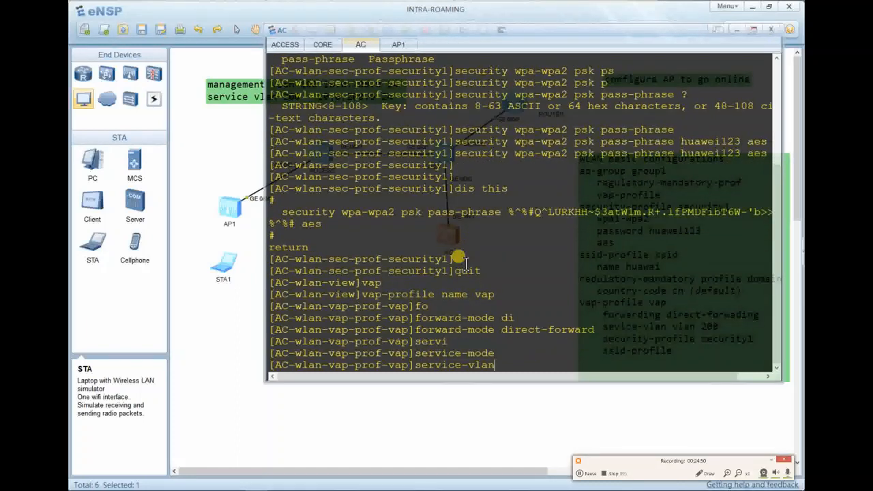
pyautogui.write('vlan 200')
pyautogui.press('Return')
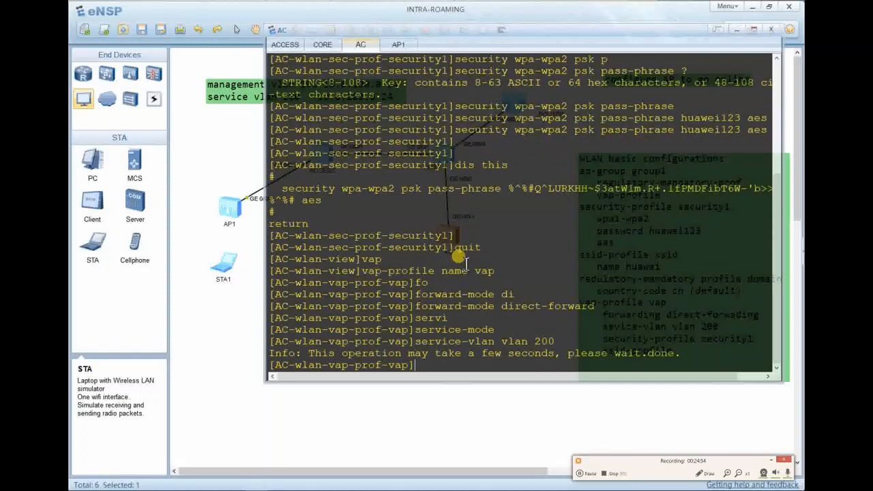
pyautogui.press('Return')
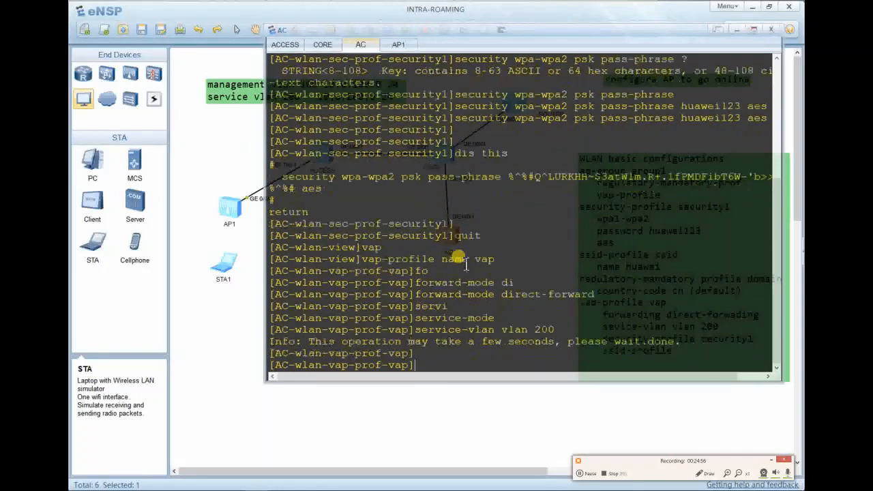
# Clear the terminal and display the current vap profile configuration.
pyautogui.rightClick(466, 265)
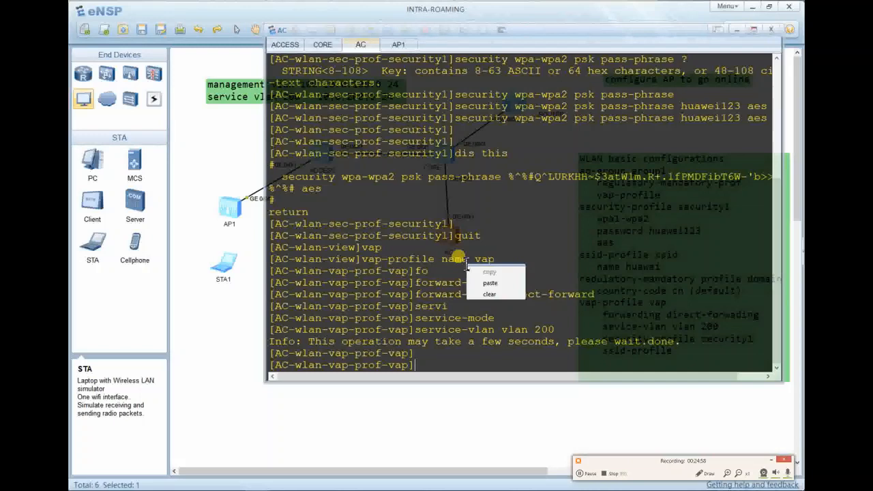
pyautogui.click(489, 294)
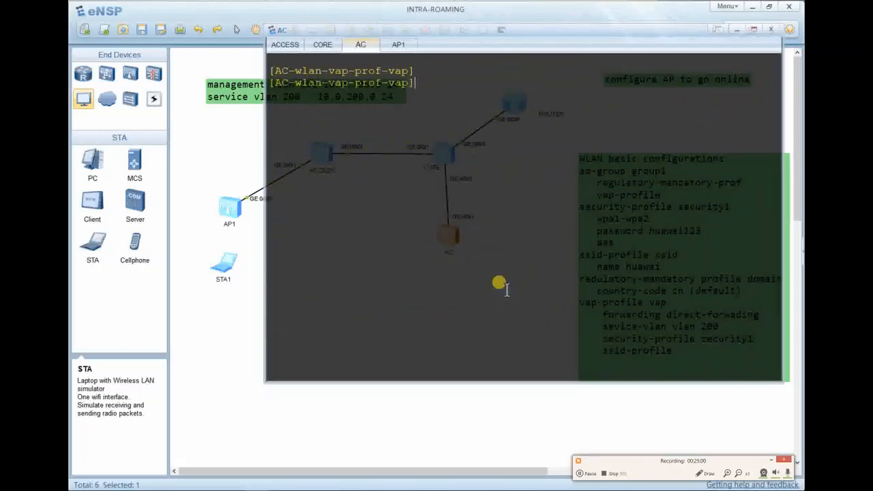
pyautogui.write('dis this')
pyautogui.press('Return')
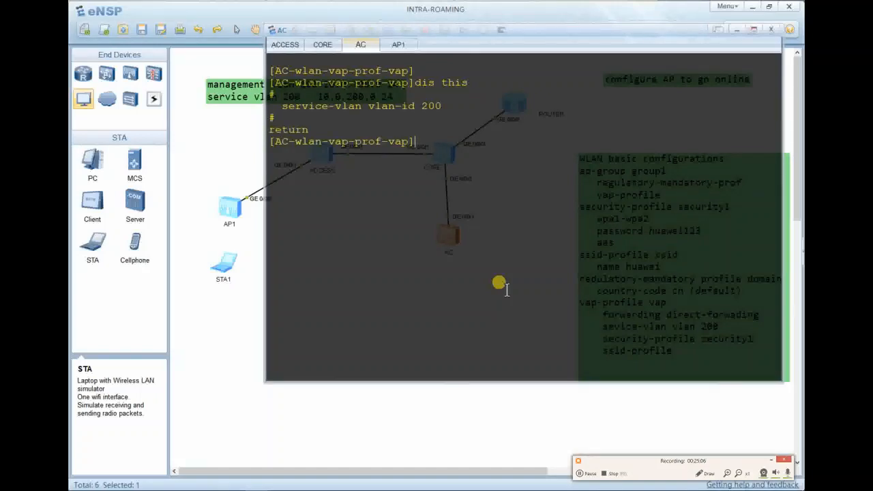
# Bind security profile security1 and SSID profile ssid to the vap profile.
pyautogui.write('se')
pyautogui.press('Tab')
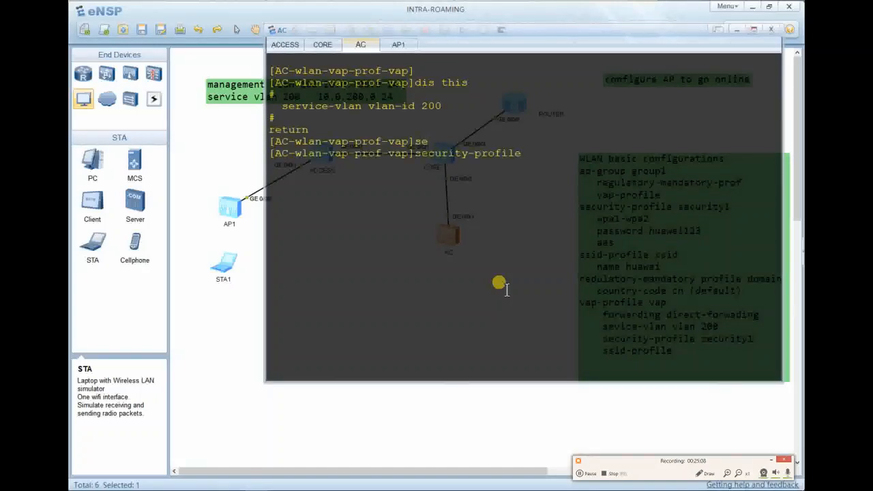
pyautogui.write('security')
pyautogui.write('1')
pyautogui.press('Return')
pyautogui.press('Return')
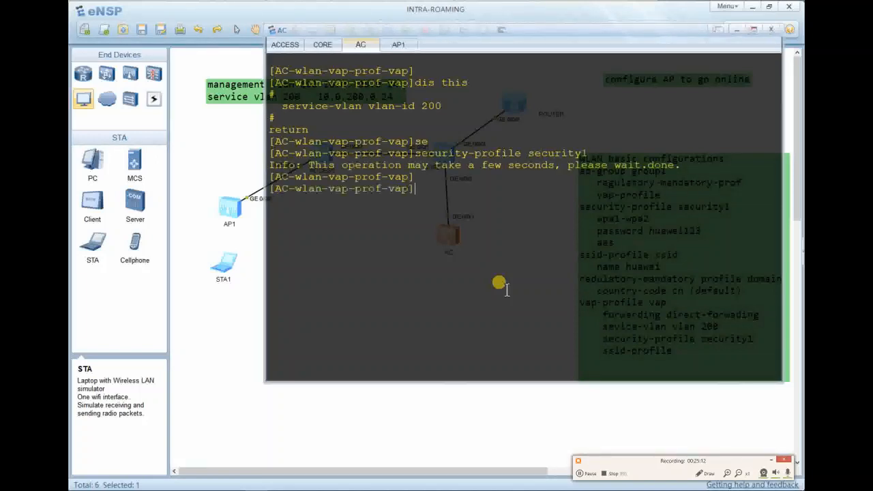
pyautogui.write('s')
pyautogui.press('Tab')
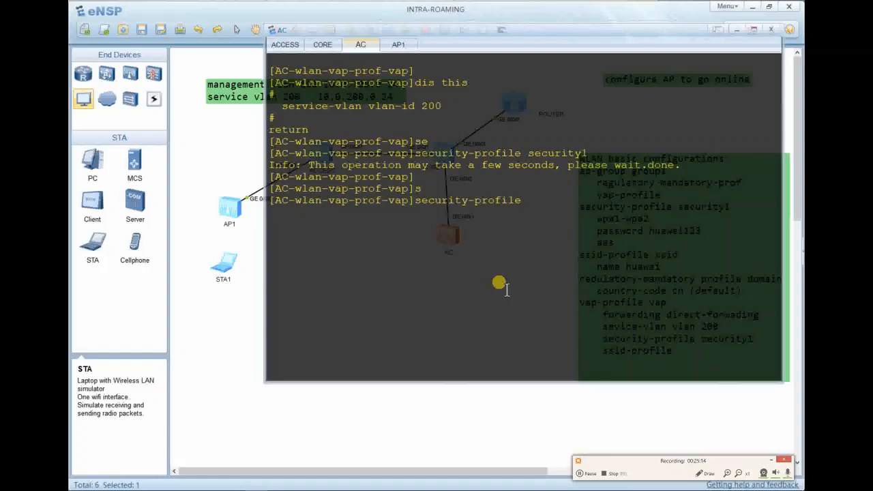
pyautogui.press('Tab')
pyautogui.press('Tab')
pyautogui.press('Tab')
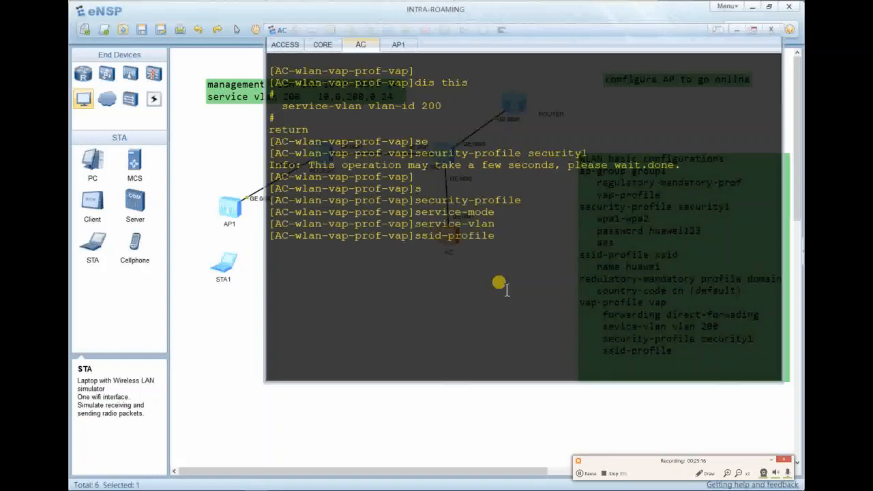
pyautogui.write('ssid')
pyautogui.press('Return')
# Verify the vap profile with 'dis this' and quit to the WLAN view.
pyautogui.press('Return')
pyautogui.write('dis this')
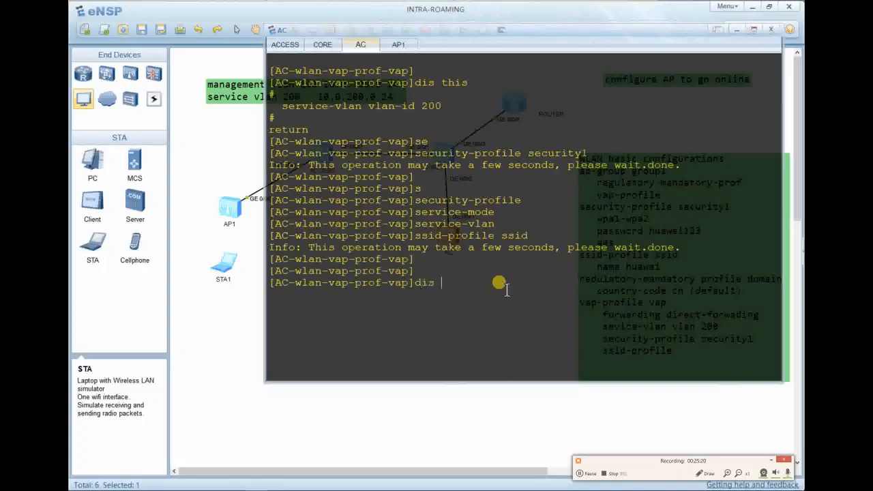
pyautogui.press('Return')
pyautogui.press('Return')
pyautogui.press('Return')
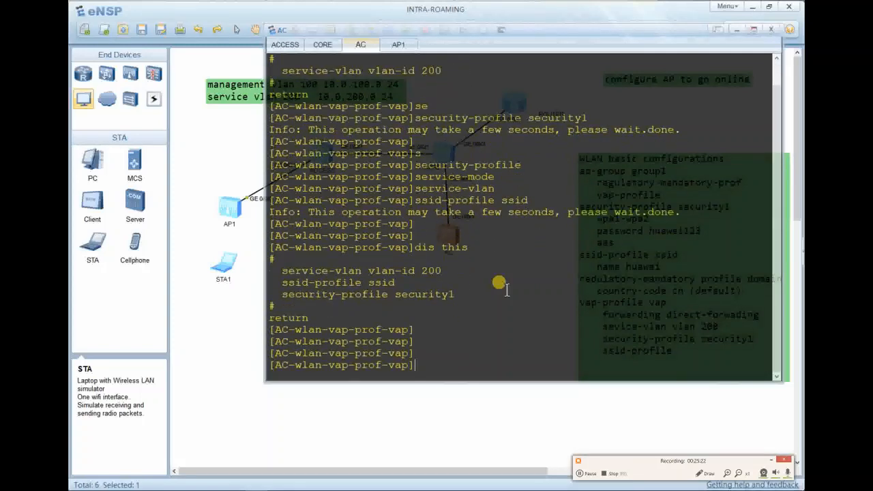
pyautogui.write('quit')
pyautogui.press('Return')
pyautogui.press('Return')
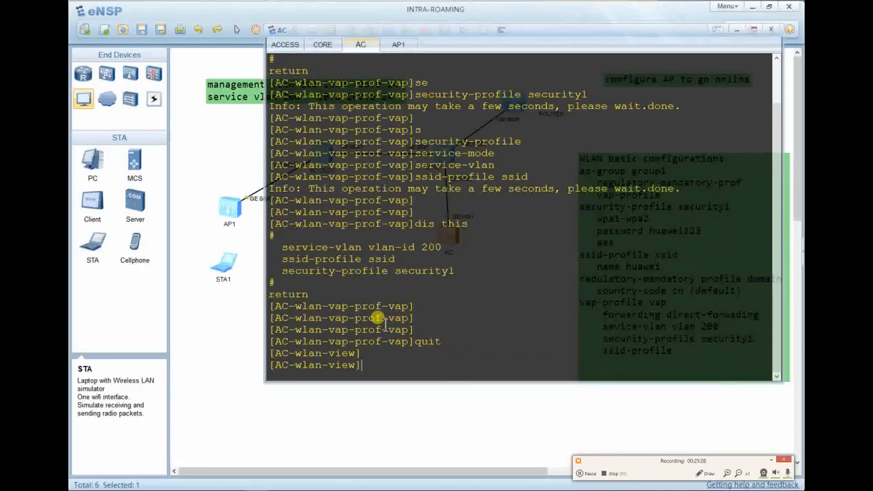
# Enter AP group group1 with 'ap-group name group1'.
pyautogui.write('ap')
pyautogui.write('-')
pyautogui.press('Tab')
pyautogui.press('Tab')
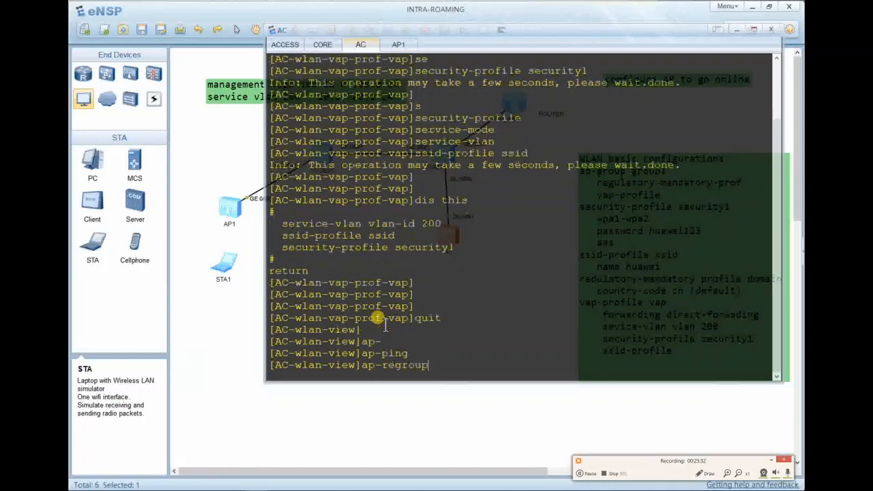
pyautogui.press('BackSpace')
pyautogui.press('BackSpace')
pyautogui.press('BackSpace')
pyautogui.press('BackSpace')
pyautogui.press('BackSpace')
pyautogui.press('BackSpace')
pyautogui.press('BackSpace')
pyautogui.write('g')
pyautogui.press('Tab')
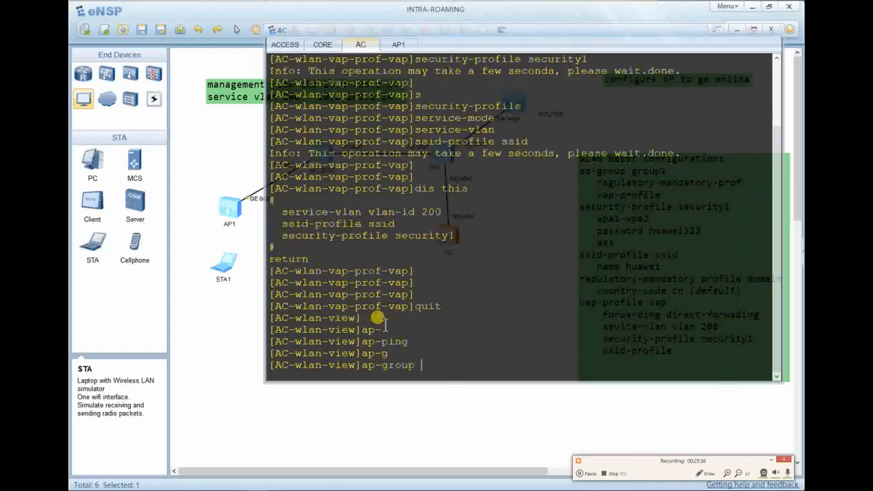
pyautogui.write('b')
pyautogui.press('BackSpace')
pyautogui.write('name grou')
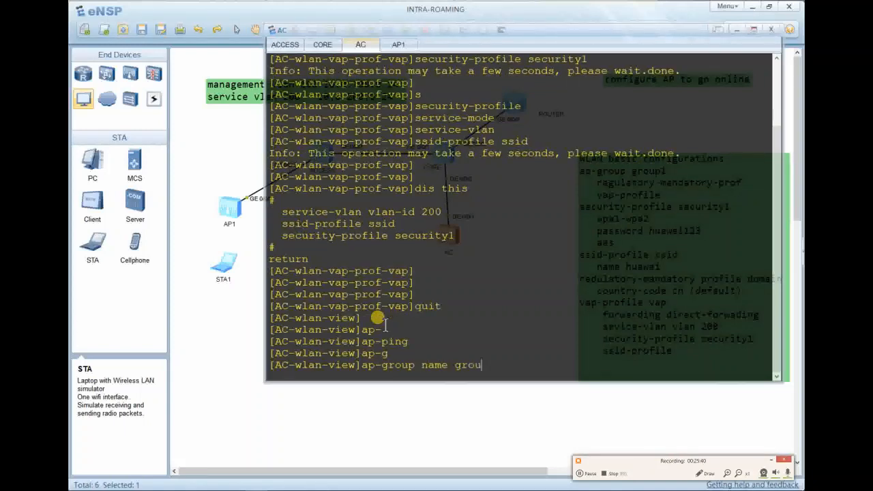
pyautogui.write('p1')
pyautogui.press('Return')
pyautogui.press('Return')
pyautogui.press('Return')
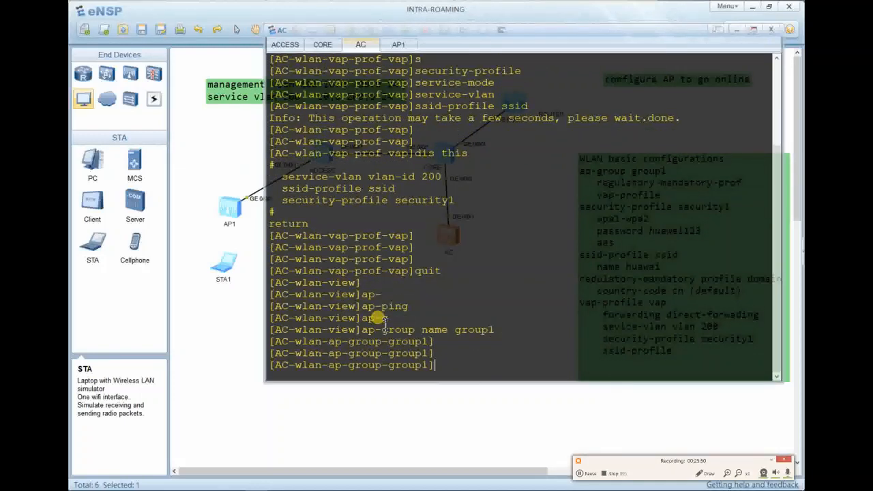
# Apply vap profile vap as WLAN 1 on all radios of group1.
pyautogui.write('vap')
pyautogui.press('Tab')
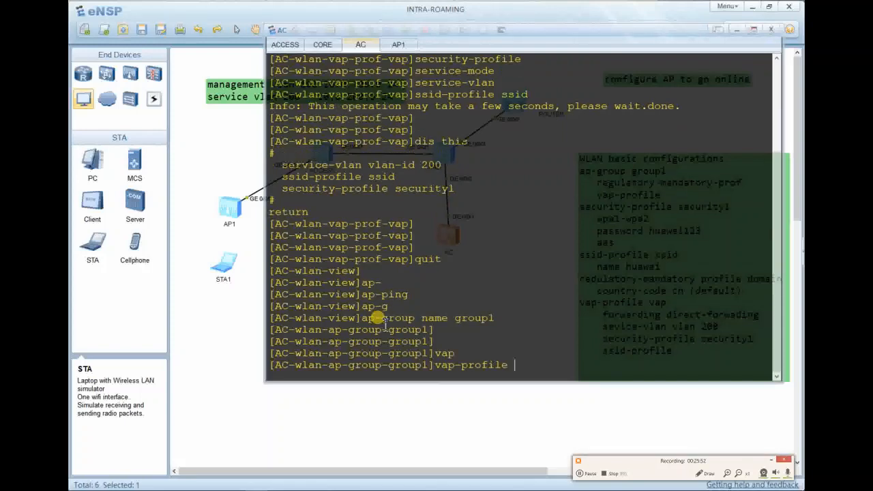
pyautogui.write('vap')
pyautogui.press('Tab')
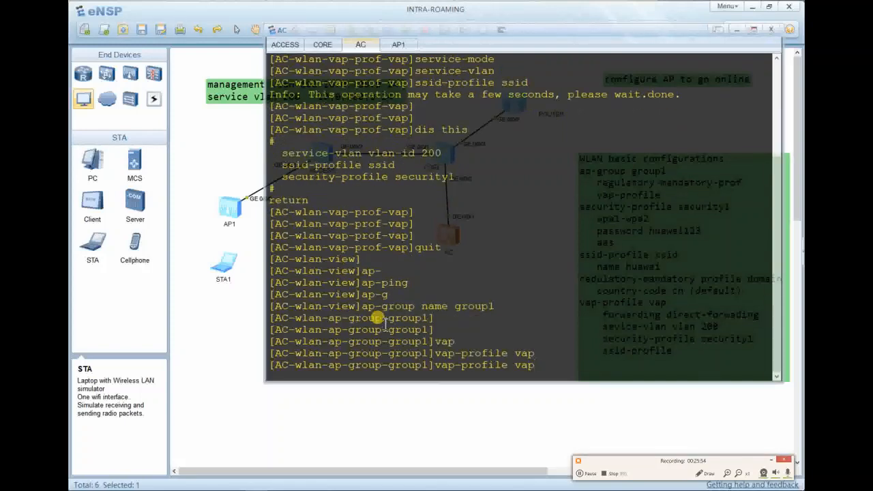
pyautogui.write('1 ?')
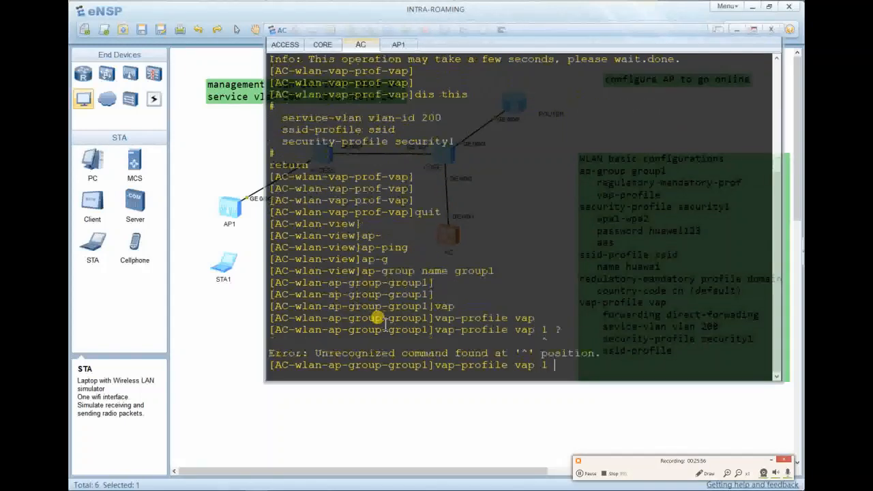
pyautogui.press('BackSpace')
pyautogui.write('?')
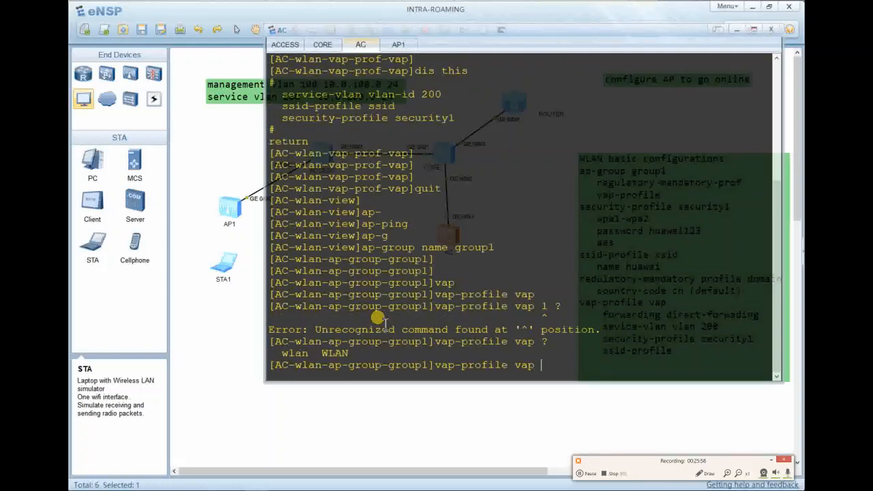
pyautogui.write(' wa')
pyautogui.press('Tab')
pyautogui.press('BackSpace')
pyautogui.press('BackSpace')
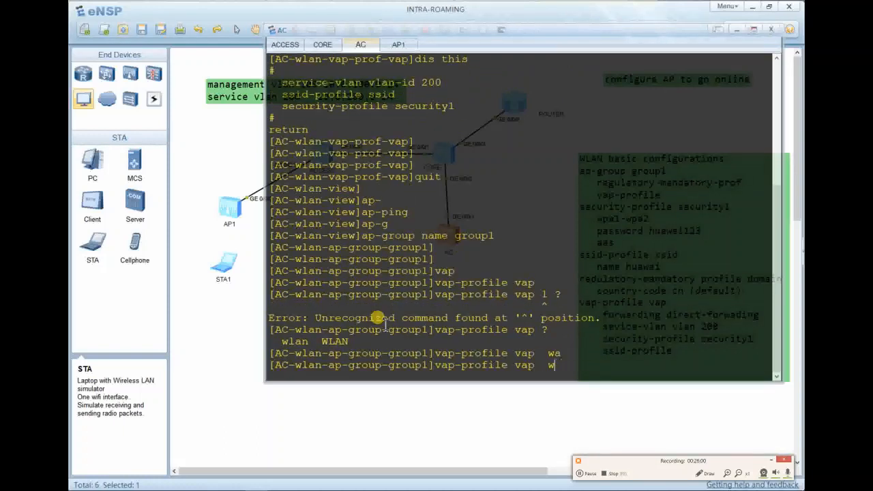
pyautogui.press('Tab')
pyautogui.write('w')
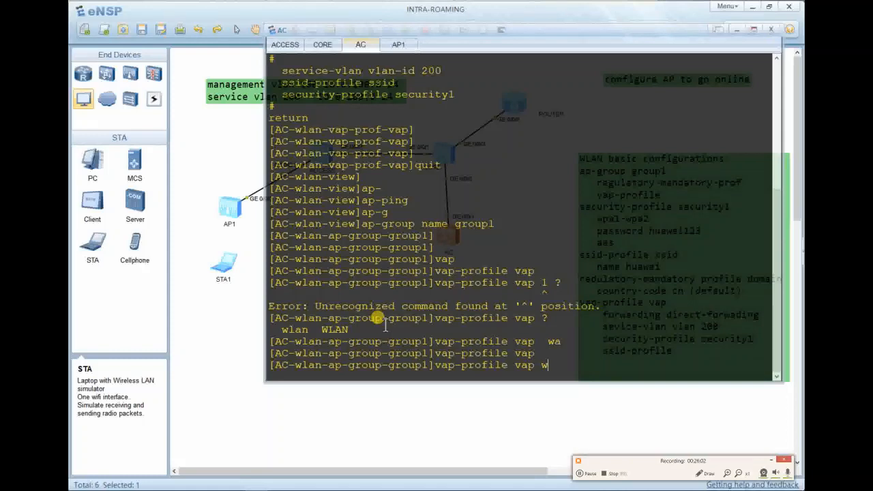
pyautogui.press('Tab')
pyautogui.write('?')
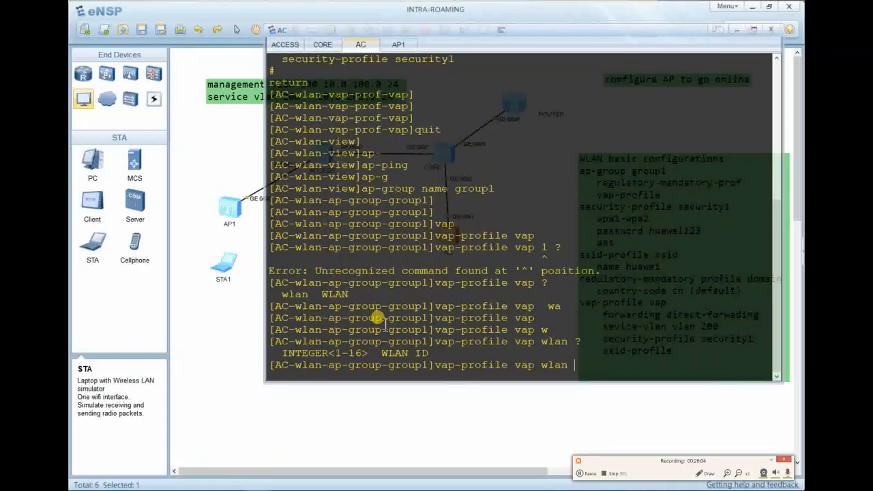
pyautogui.write('1 radio all')
pyautogui.press('Return')
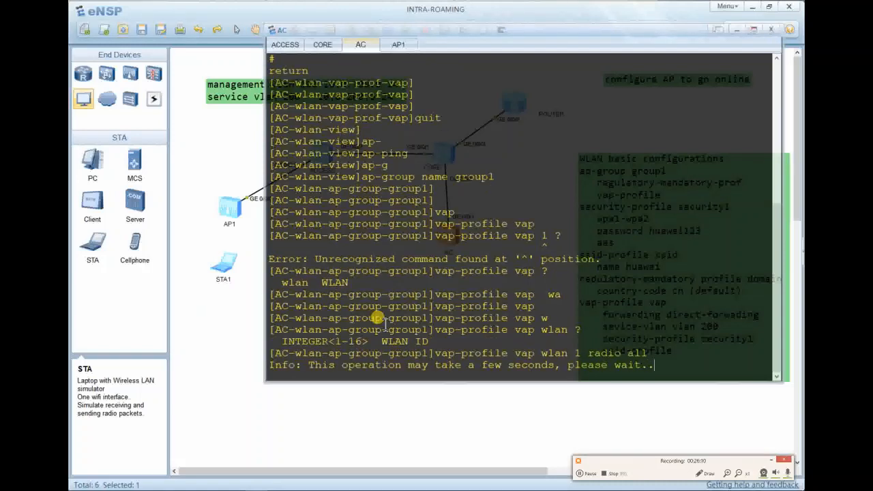
# Verify group1's configuration, quit the group, and return to the topology canvas.
pyautogui.press('Return')
pyautogui.press('Return')
pyautogui.press('Return')
pyautogui.write('dis this')
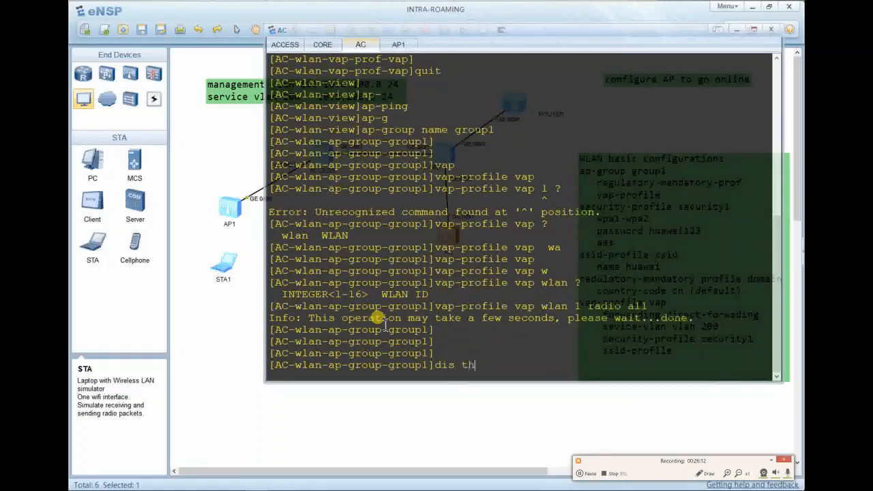
pyautogui.press('Return')
pyautogui.press('Return')
pyautogui.press('Return')
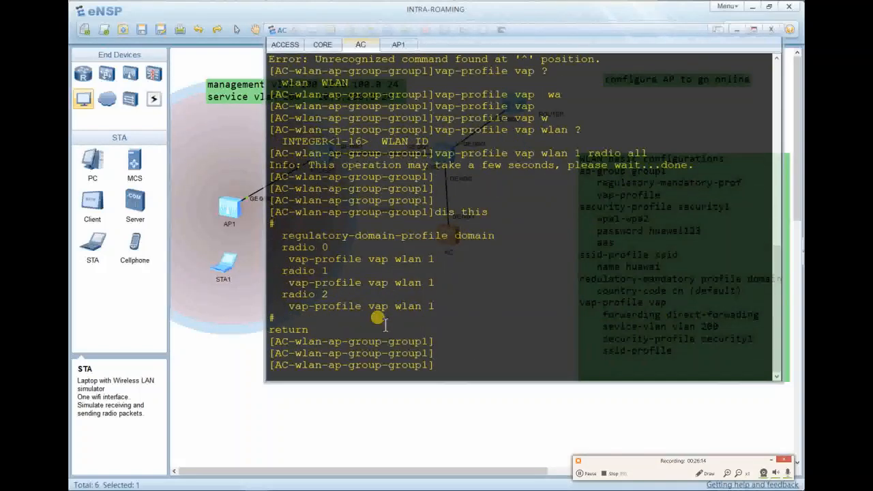
pyautogui.write('quit')
pyautogui.press('Return')
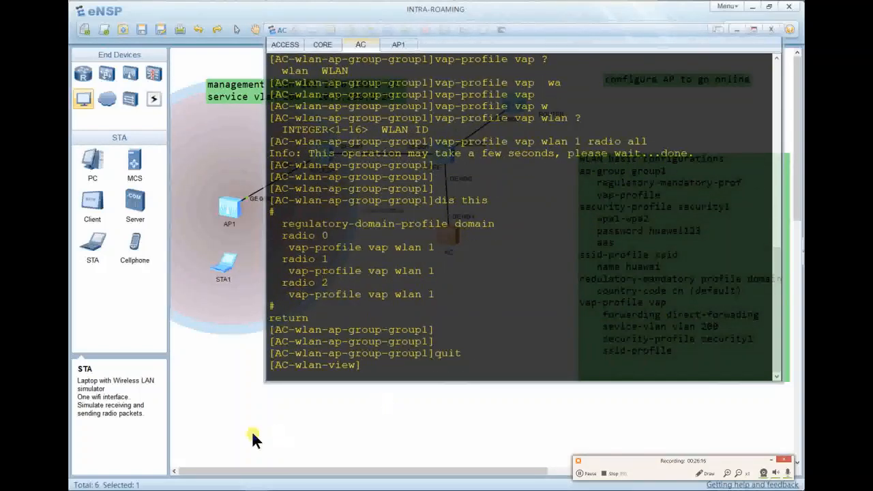
pyautogui.click(269, 442)
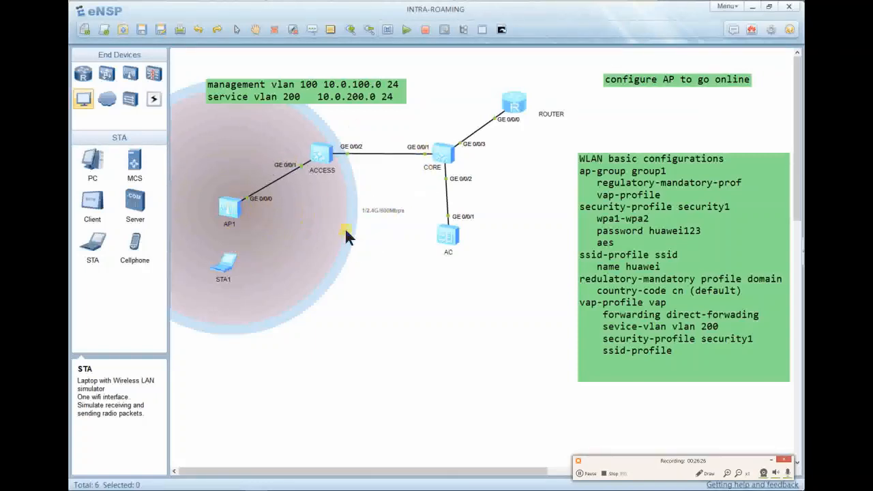
# Reopen the AC console and quit from the WLAN view to system view.
pyautogui.doubleClick(452, 240)
pyautogui.press('Return')
pyautogui.press('Return')
pyautogui.press('Return')
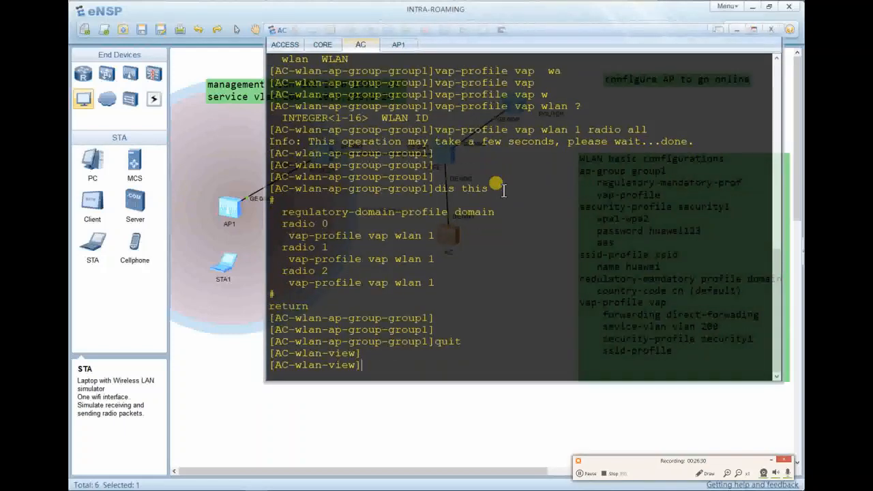
pyautogui.write('quit')
pyautogui.press('Return')
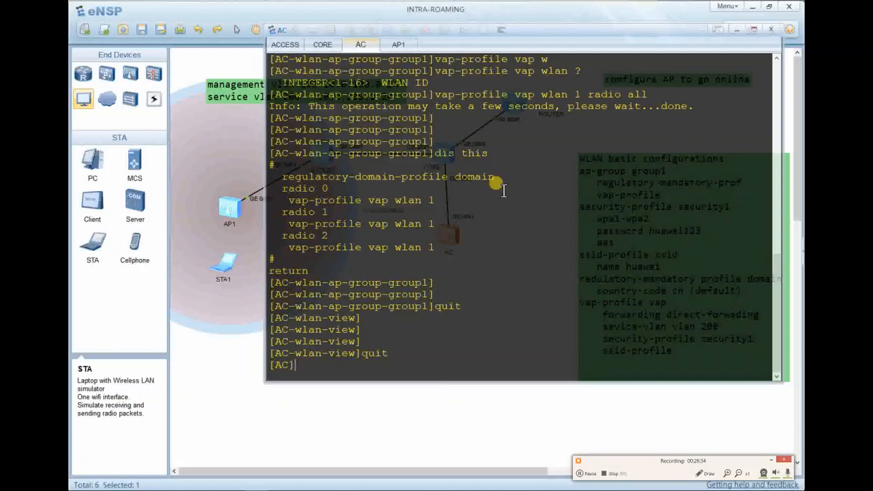
# Assign Vlanif200 address 10.0.200.1/24, verify it, and quit the interface.
pyautogui.write('interfac vlan 200')
pyautogui.press('Return')
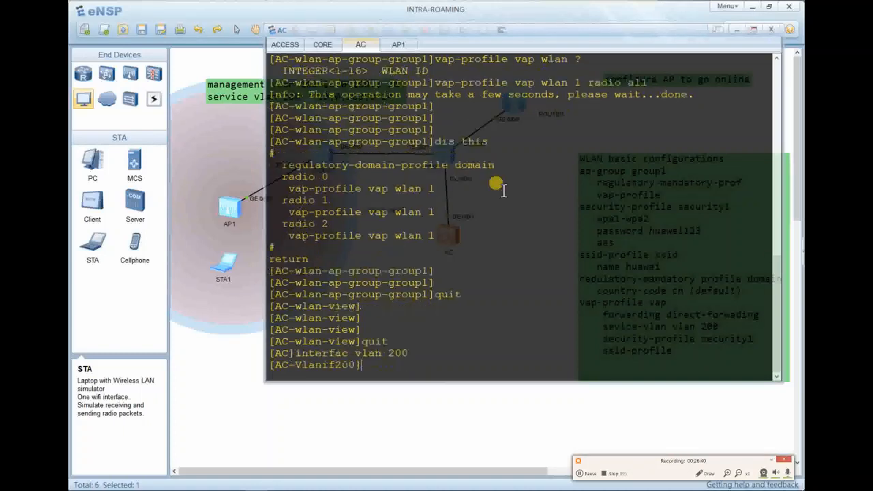
pyautogui.write('ip add 10.0')
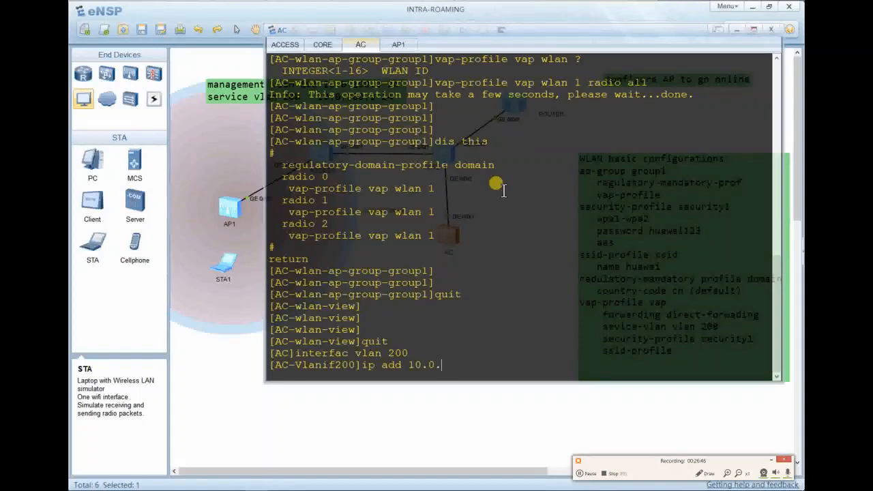
pyautogui.write('.200.1')
pyautogui.press('Return')
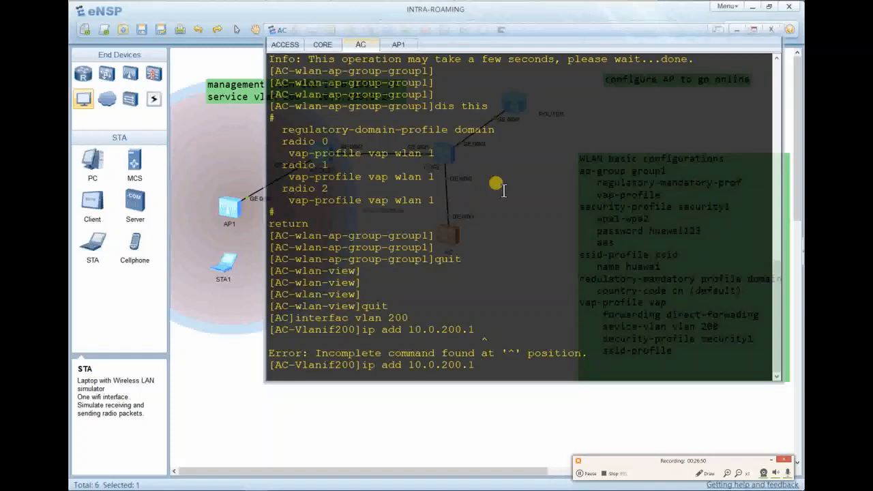
pyautogui.write('4')
pyautogui.press('Return')
pyautogui.press('Return')
pyautogui.write('dis ')
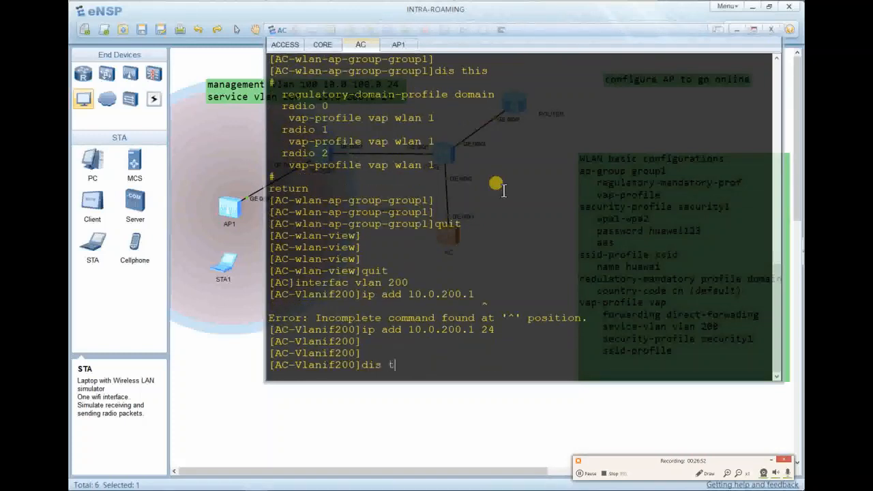
pyautogui.write('this')
pyautogui.press('Return')
pyautogui.press('Return')
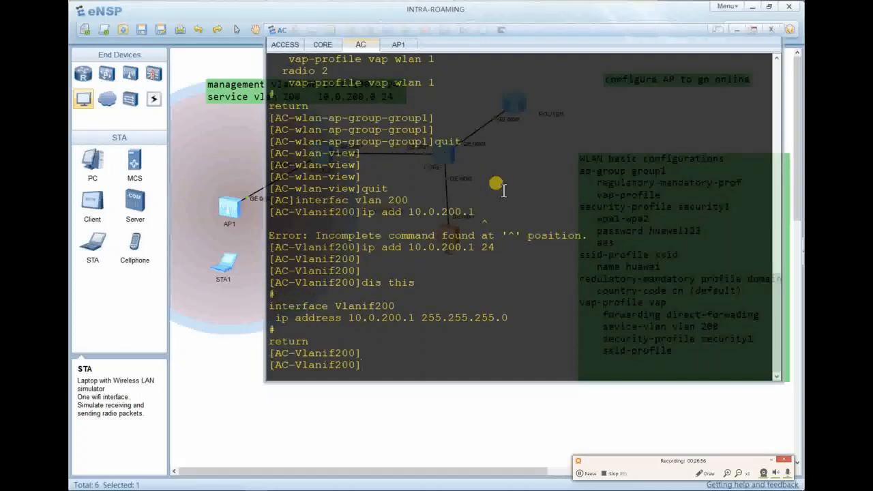
pyautogui.write('quit')
pyautogui.press('Return')
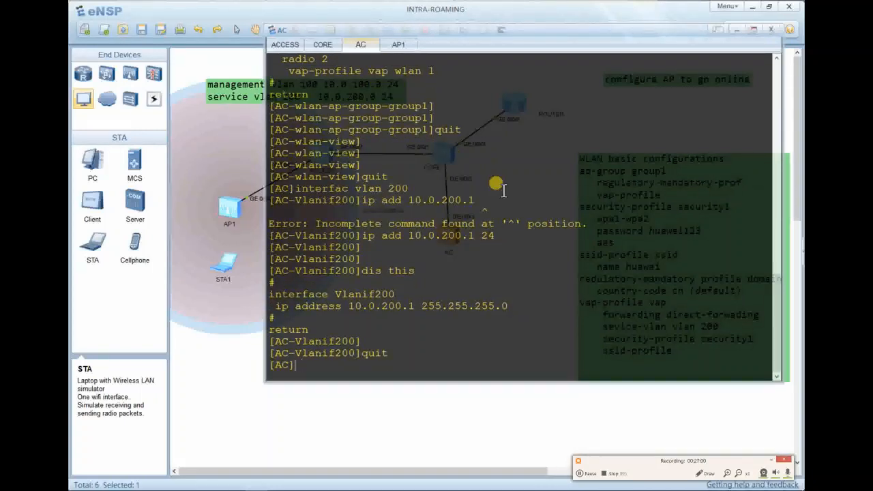
# Begin entering the 'ip pool home' command in system view.
pyautogui.write('ip pool home')
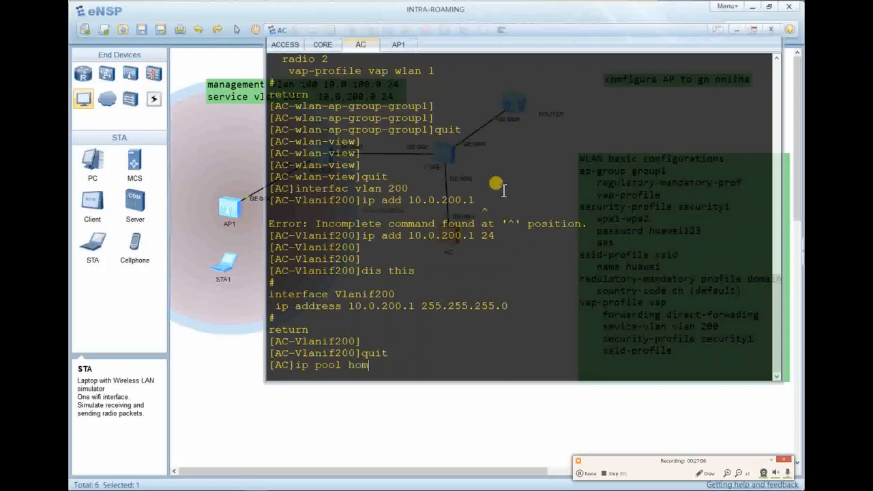
# Create IP pool home and set its network to 10.0.200.0 mask 24.
pyautogui.press('Return')
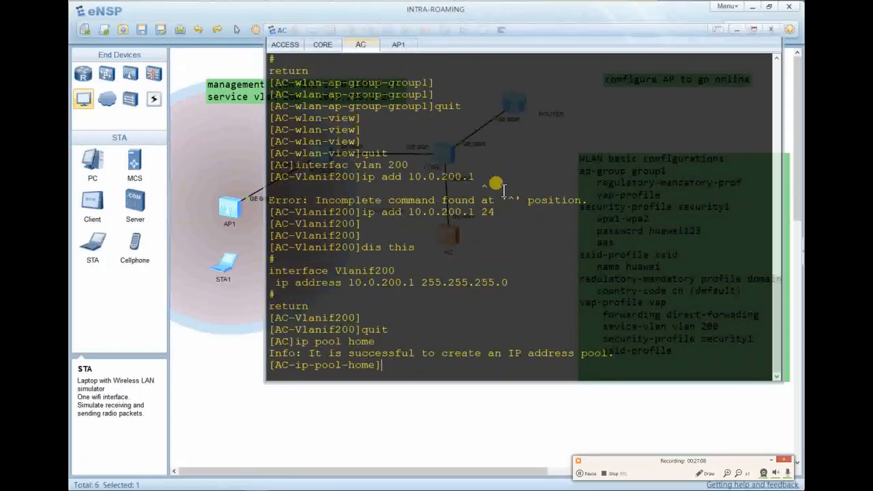
pyautogui.write('dis this')
pyautogui.press('Return')
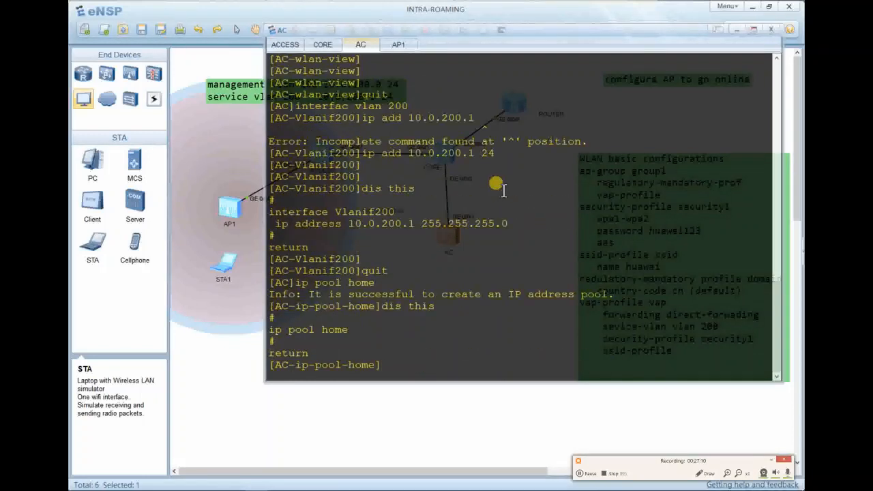
pyautogui.write('net 10.')
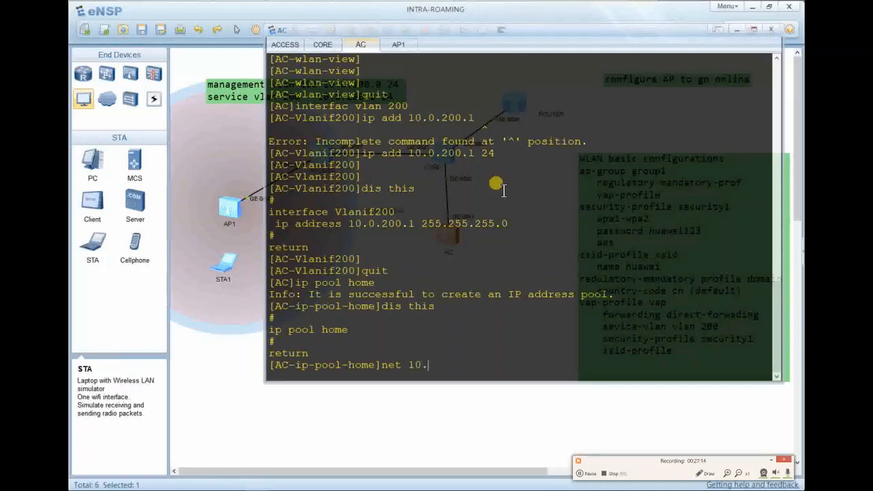
pyautogui.write('0.200.')
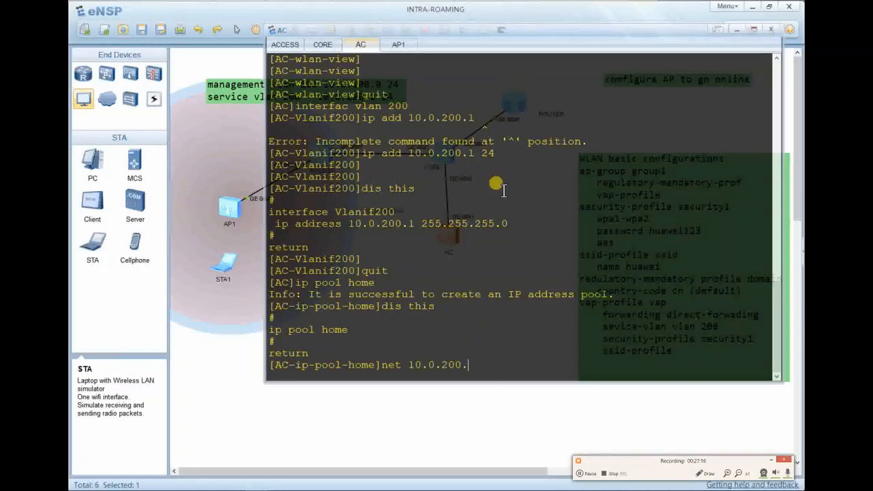
pyautogui.write('0 mask 2')
pyautogui.write('4')
pyautogui.press('BackSpace')
pyautogui.write('4')
pyautogui.press('Return')
pyautogui.press('Return')
pyautogui.write('dis this')
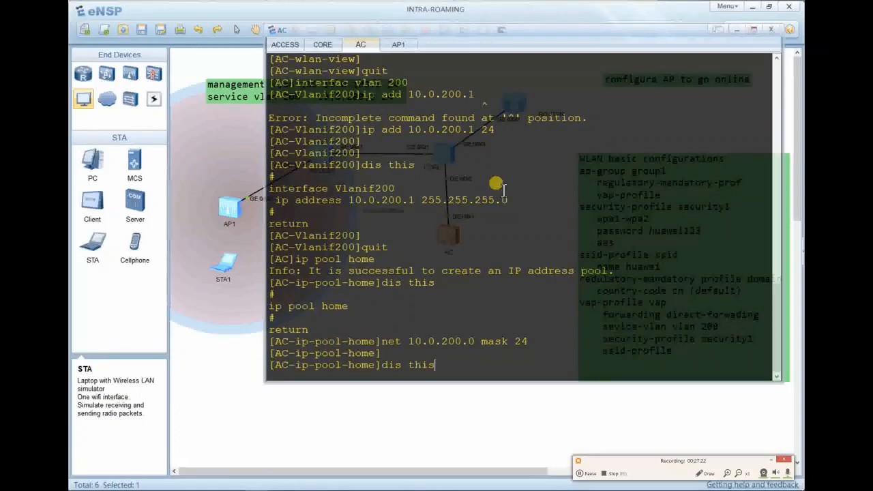
pyautogui.press('Return')
pyautogui.press('Return')
pyautogui.press('Return')
# Set the pool's gateway-list to 10.0.200.1 and verify the pool.
pyautogui.write('gar')
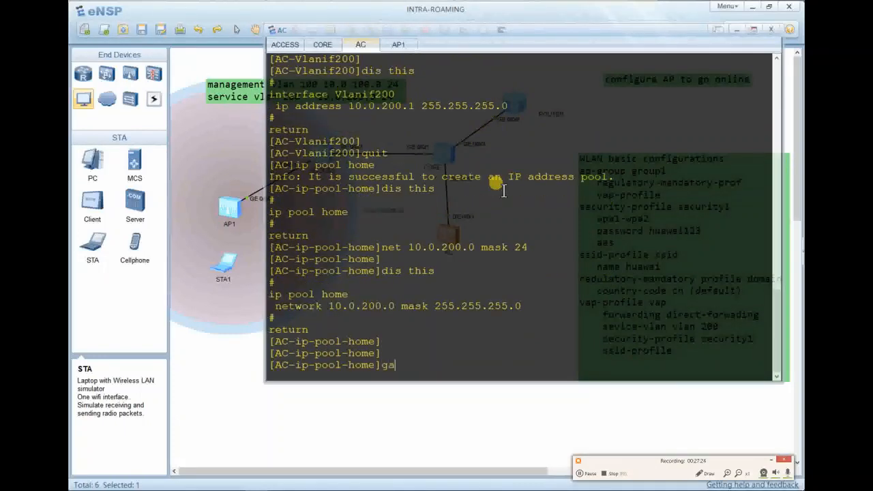
pyautogui.press('Tab')
pyautogui.press('BackSpace')
pyautogui.press('Tab')
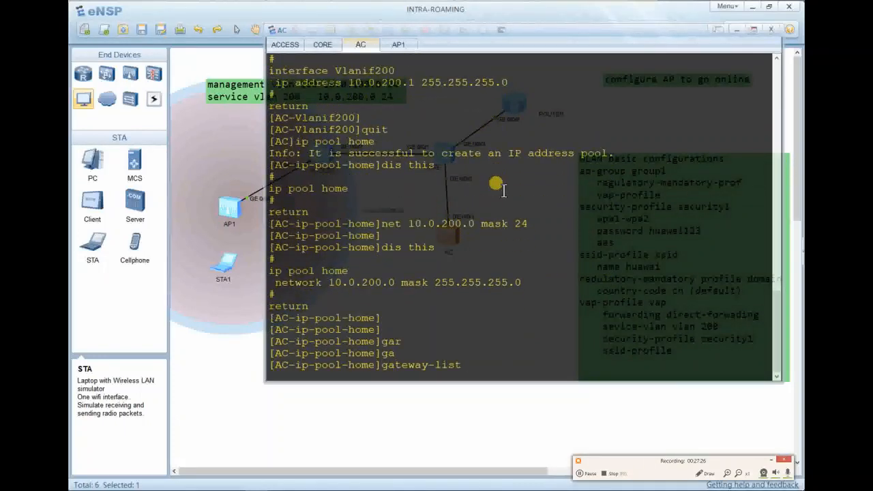
pyautogui.write('10.0.200.1')
pyautogui.press('Return')
pyautogui.write('d')
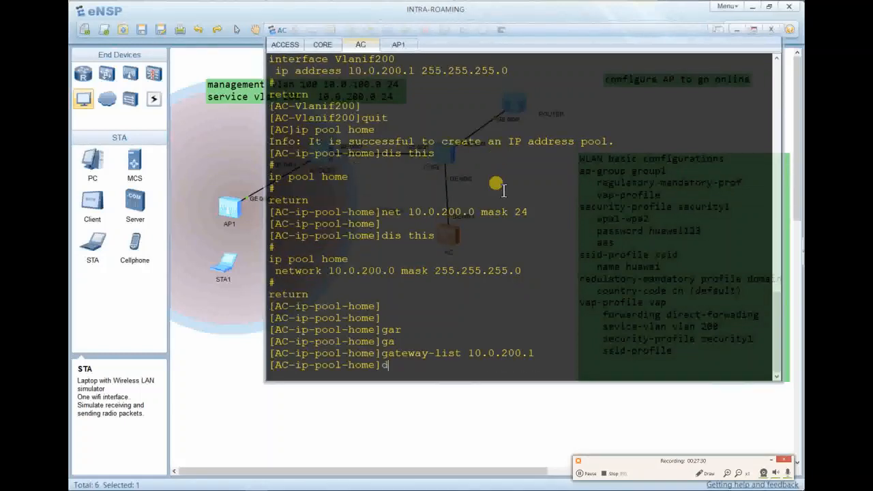
pyautogui.write('is this')
pyautogui.press('Return')
# Quit to user view and save the AC configuration, confirming with y.
pyautogui.press('Return')
pyautogui.press('Return')
pyautogui.press('Return')
pyautogui.write('q')
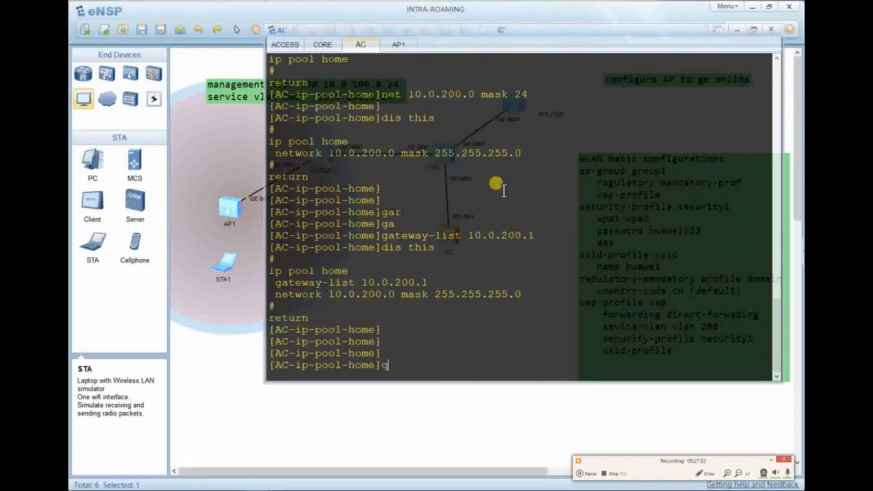
pyautogui.write('uit')
pyautogui.press('Return')
pyautogui.press('Return')
pyautogui.write('q')
pyautogui.press('Return')
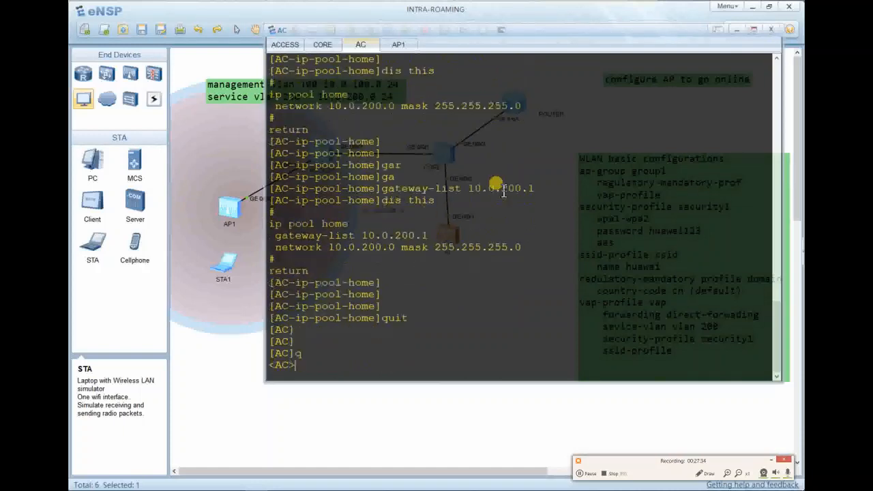
pyautogui.press('Return')
pyautogui.write('save')
pyautogui.press('Return')
pyautogui.write('y')
pyautogui.press('Return')
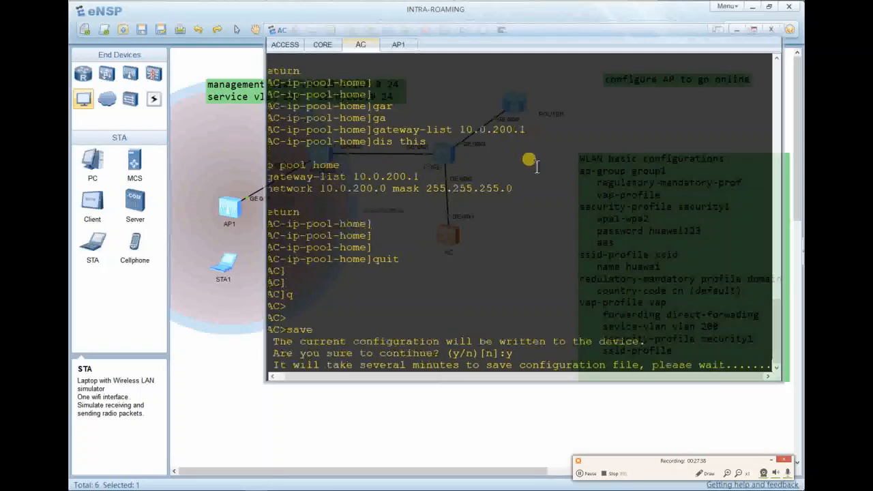
pyautogui.press('Return')
pyautogui.press('Return')
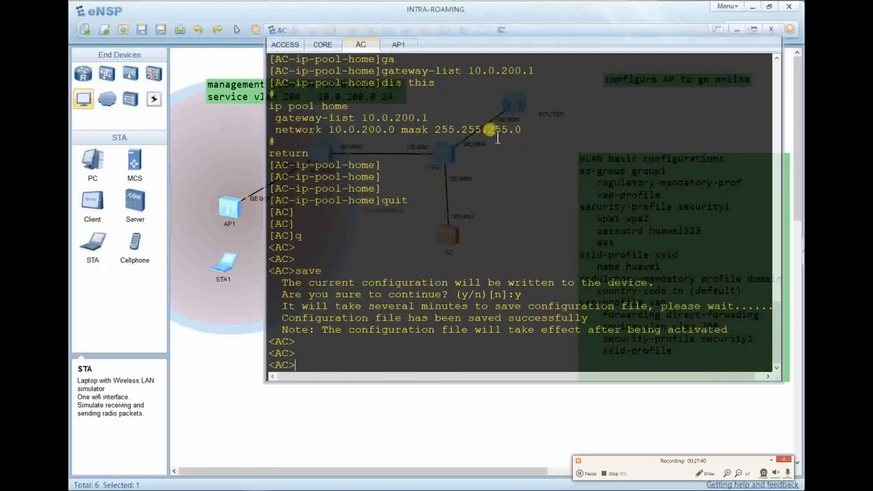
# Switch to AP1's console and bring up its prompt.
pyautogui.click(398, 48)
pyautogui.press('Return')
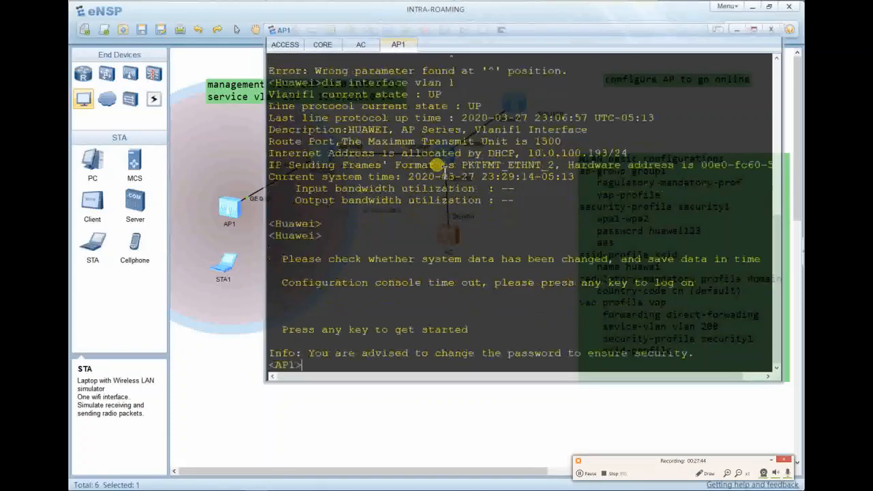
pyautogui.press('Return')
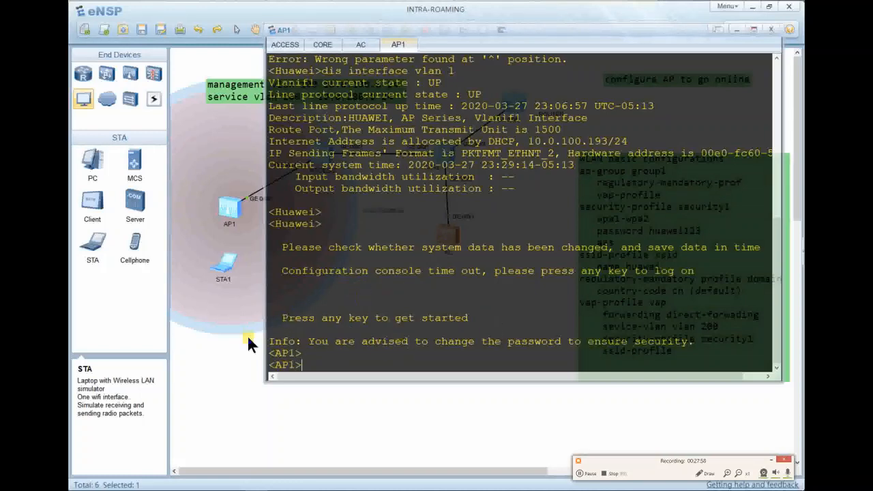
# Close the console window and move STA1 slightly lower on the canvas.
pyautogui.click(776, 461)
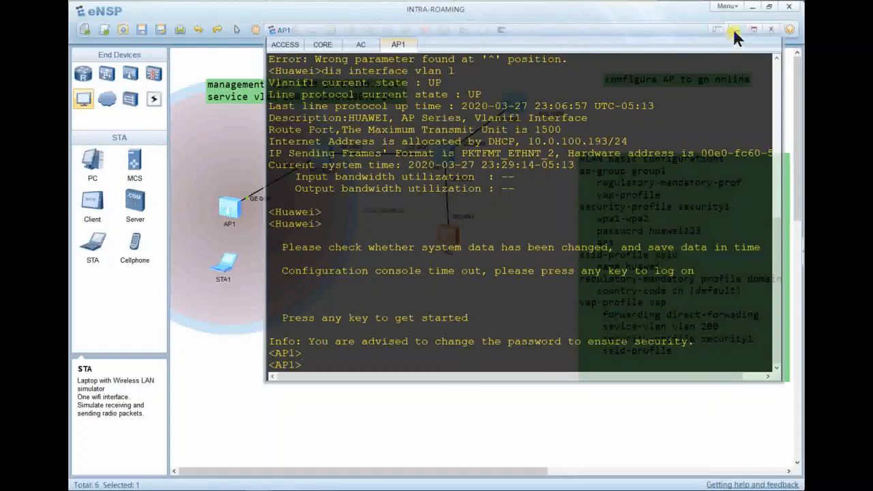
pyautogui.click(734, 31)
pyautogui.moveTo(227, 269); pyautogui.dragTo(228, 295)
# Open STA1, select SSID HOME from the Vap List, and enter its pre-shared key.
pyautogui.doubleClick(229, 297)
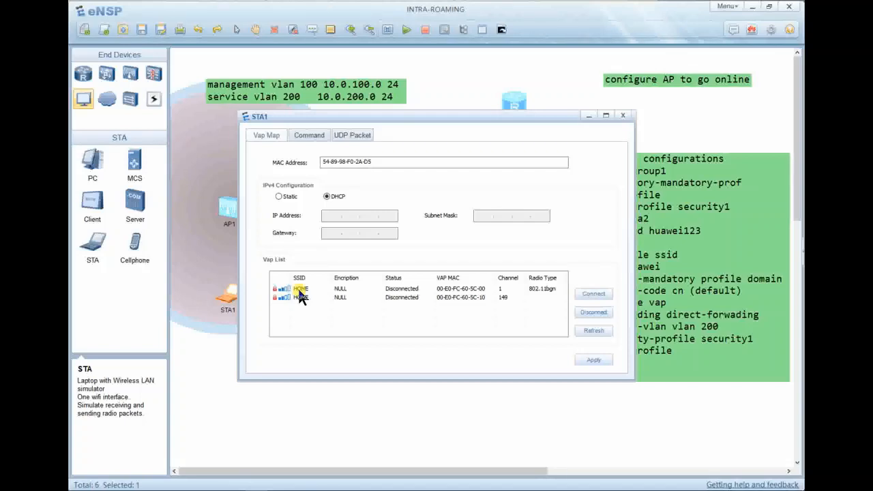
pyautogui.doubleClick(298, 289)
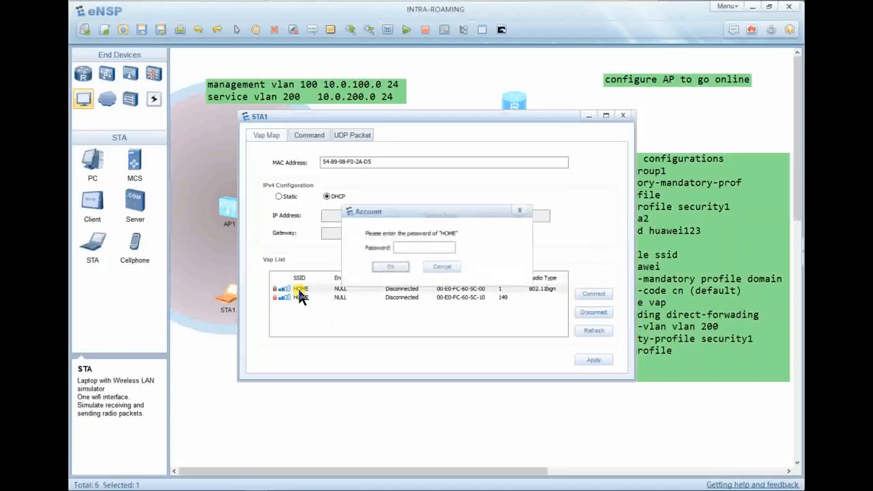
pyautogui.click(423, 247)
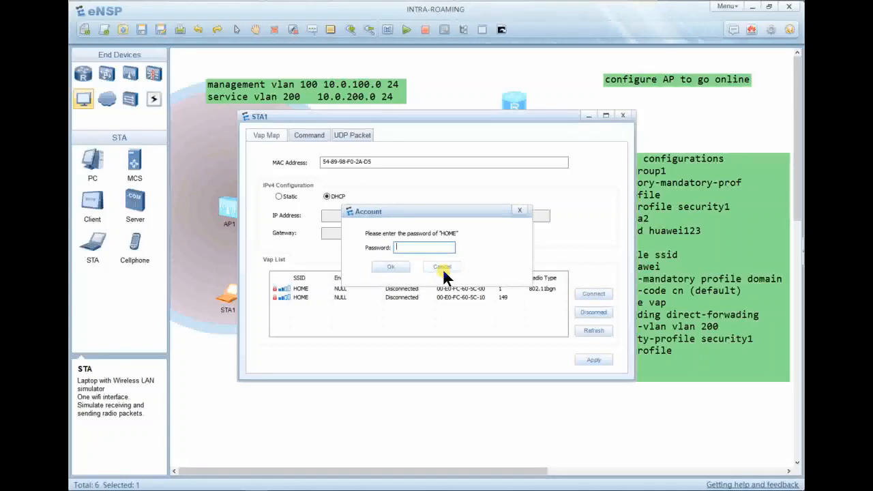
pyautogui.write('huaw')
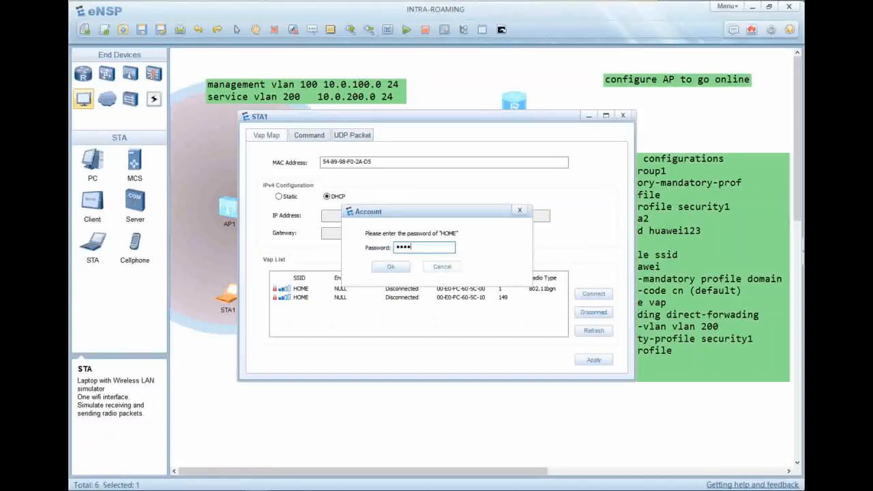
pyautogui.write('ei123')
pyautogui.press('Return')
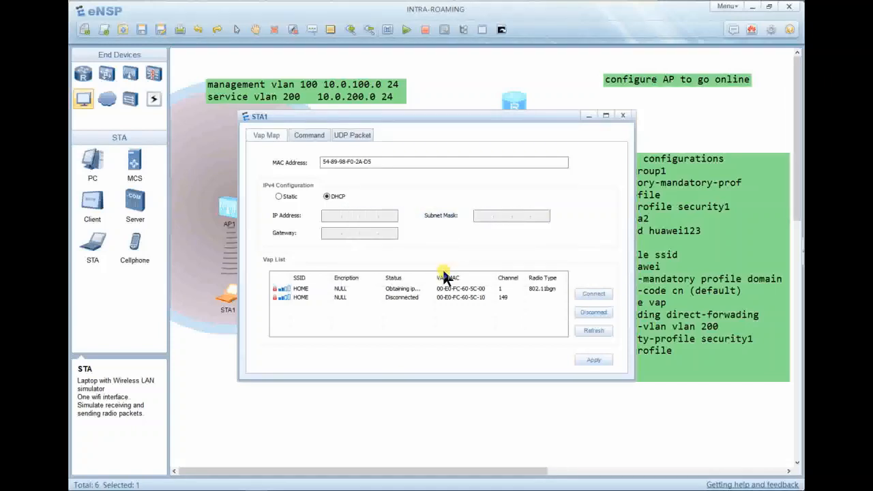
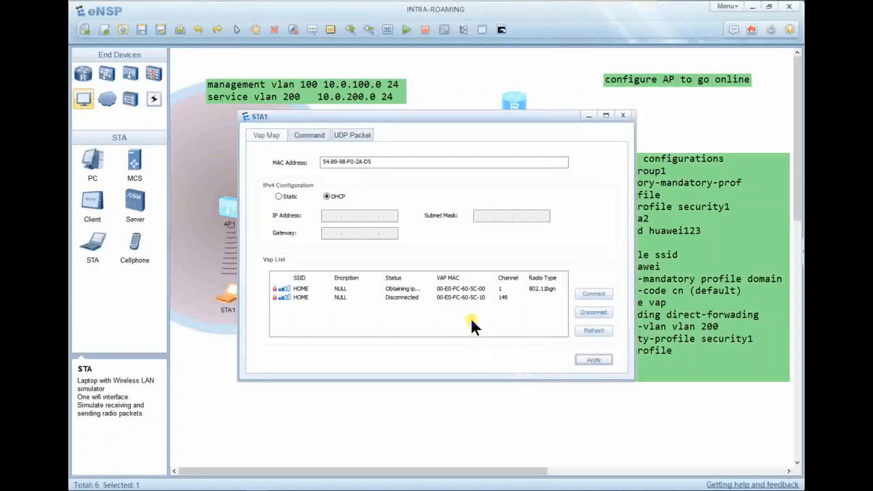
# Select the first HOME entry in STA1's Vap list, leaving the address mode on DHCP.
pyautogui.click(398, 296)
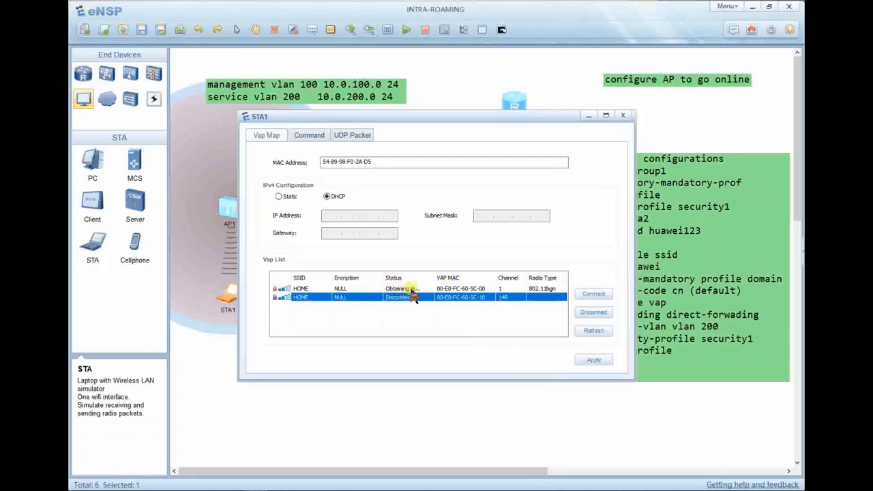
pyautogui.click(415, 289)
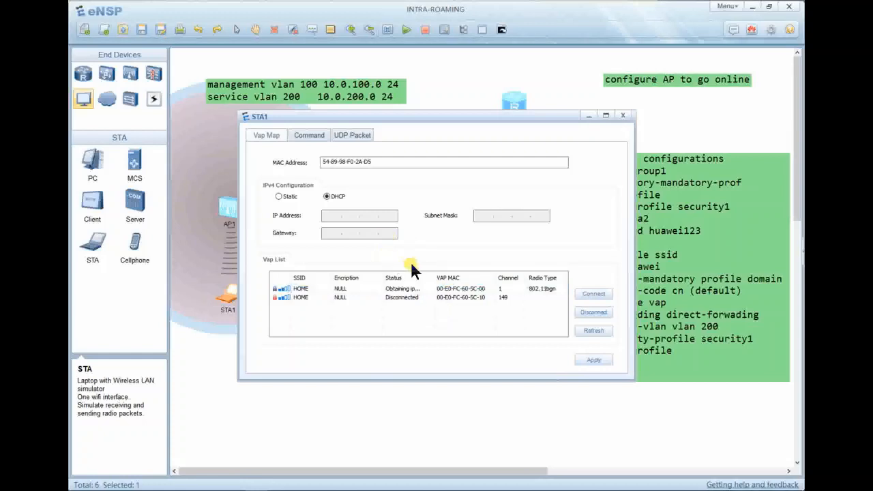
pyautogui.click(291, 195)
pyautogui.click(342, 197)
# Disconnect STA1 from HOME and reconnect it, entering the network password.
pyautogui.click(413, 296)
pyautogui.click(590, 313)
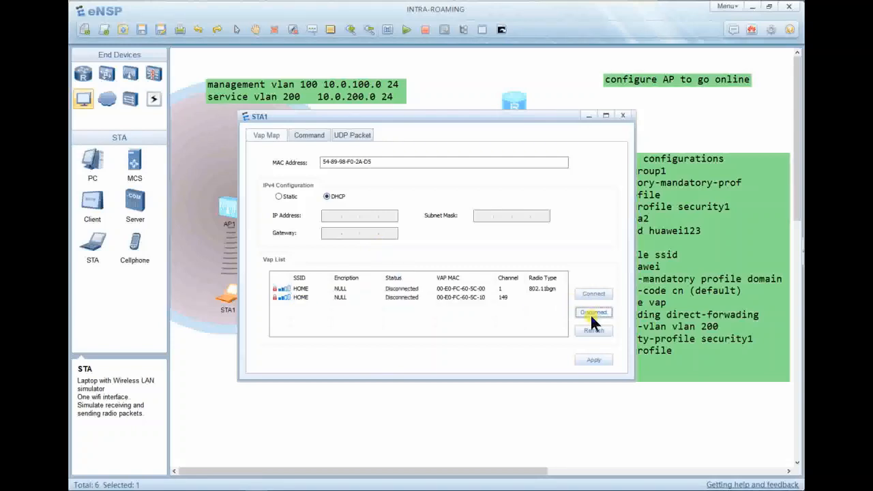
pyautogui.click(436, 289)
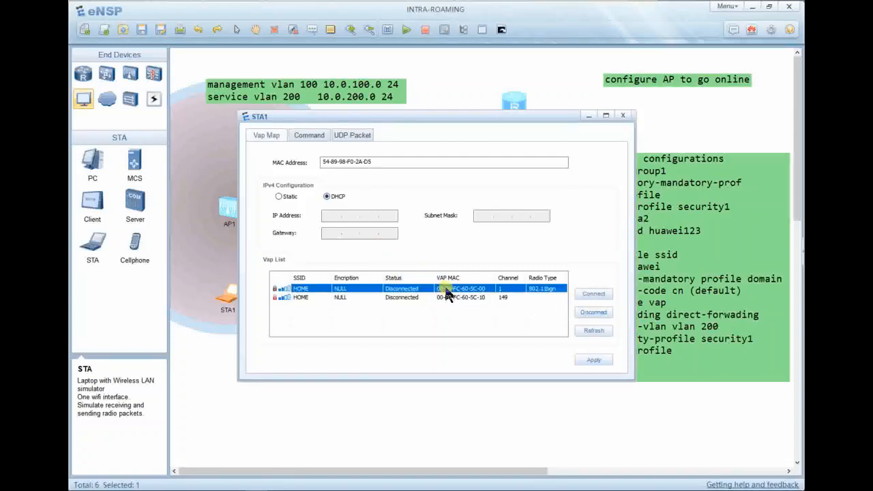
pyautogui.click(593, 293)
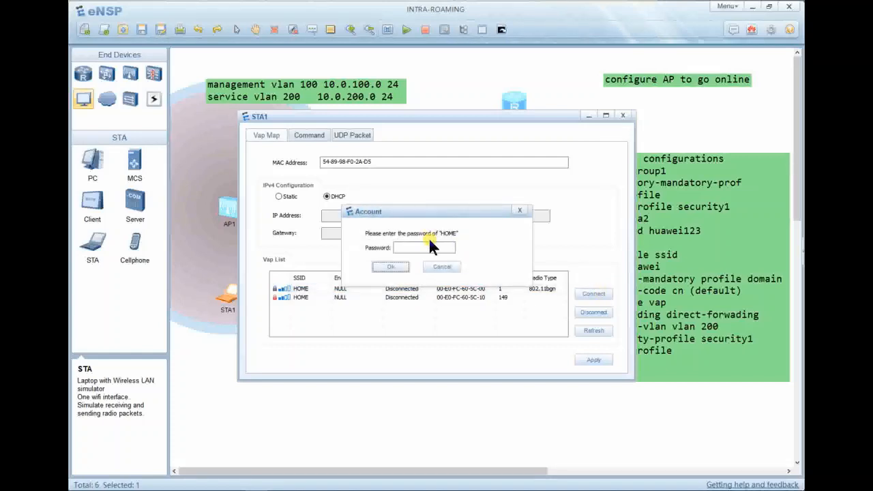
pyautogui.click(433, 246)
pyautogui.write('huaw')
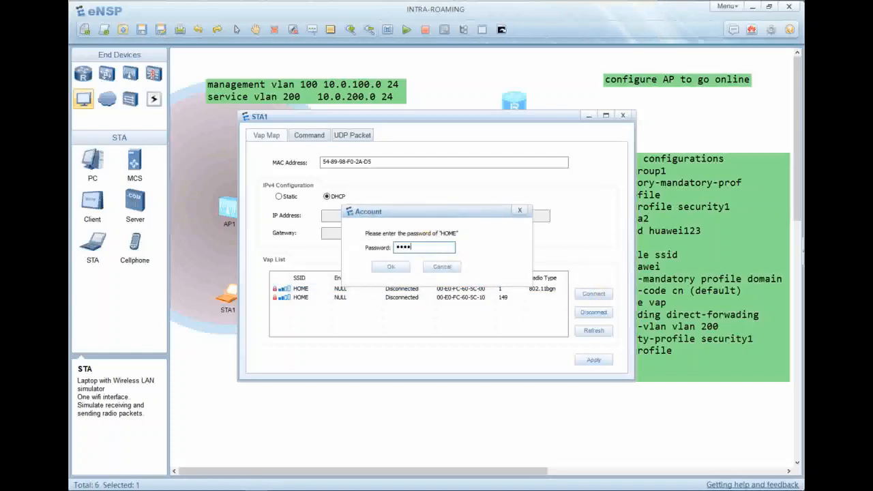
pyautogui.write('ei123')
pyautogui.press('Return')
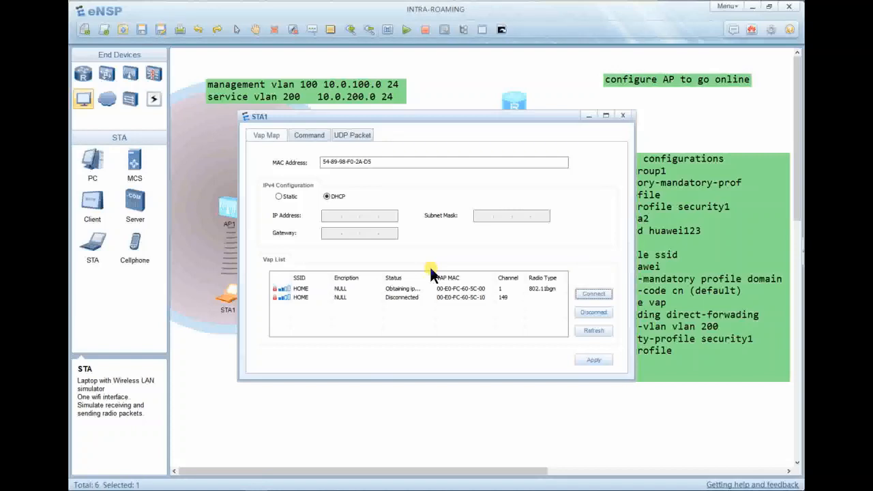
# Bring the topology back, reopen STA1's wireless settings, then minimize that window.
pyautogui.hotkey('alt', 'Tab')
pyautogui.hotkey('alt', 'Tab')
pyautogui.hotkey('alt', 'Tab')
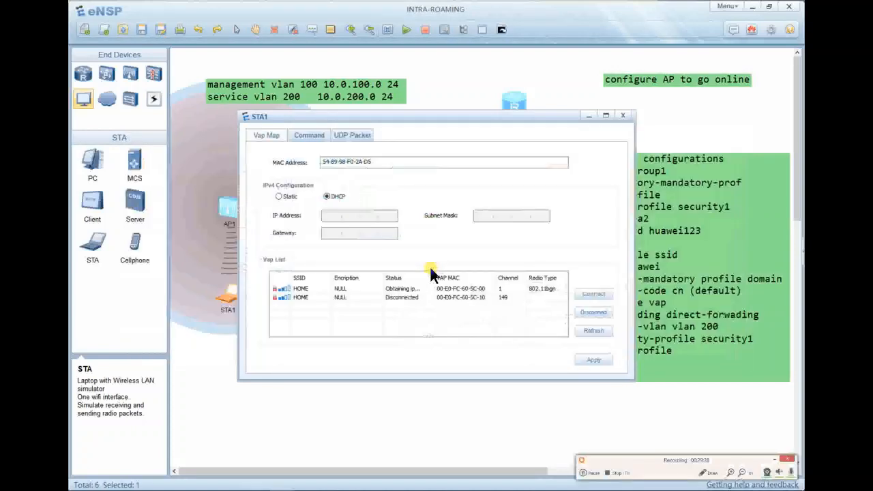
pyautogui.click(463, 462)
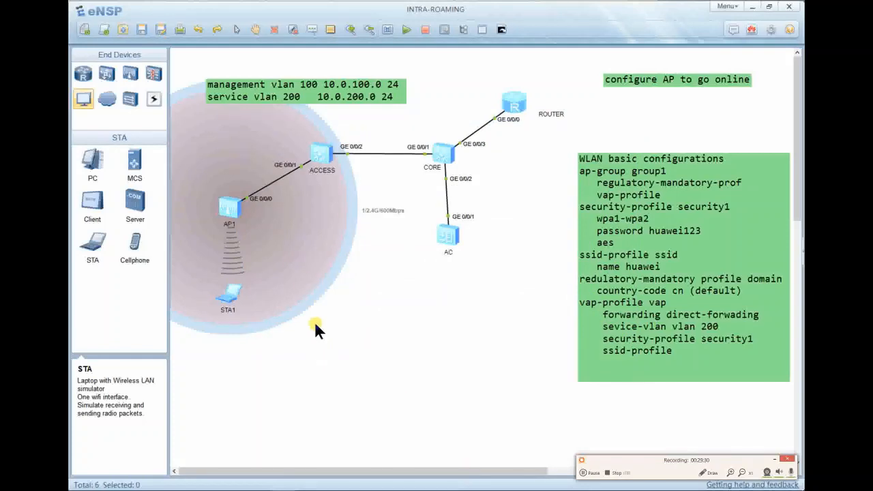
pyautogui.doubleClick(232, 293)
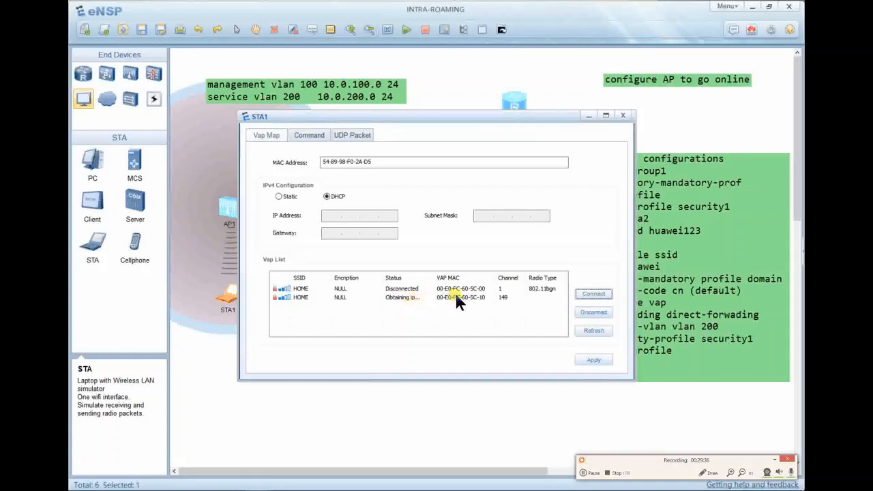
pyautogui.click(587, 115)
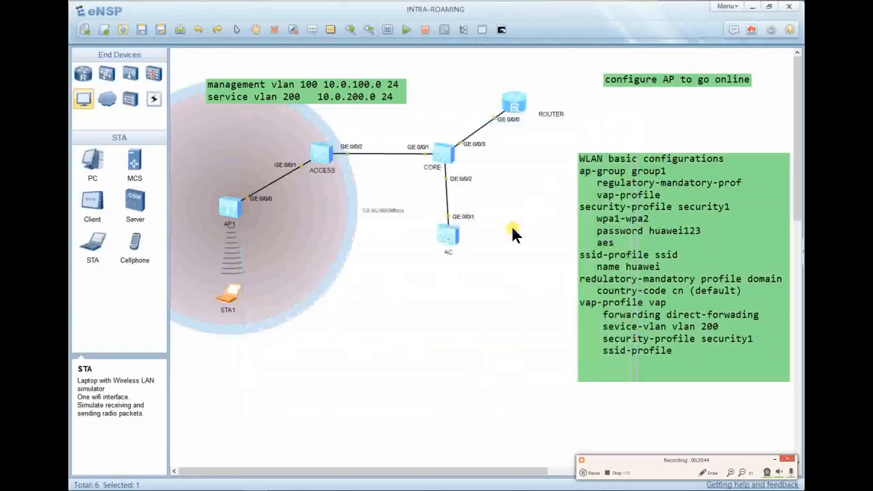
# On the AC console, enter interface Vlanif200 and display its current configuration.
pyautogui.doubleClick(447, 234)
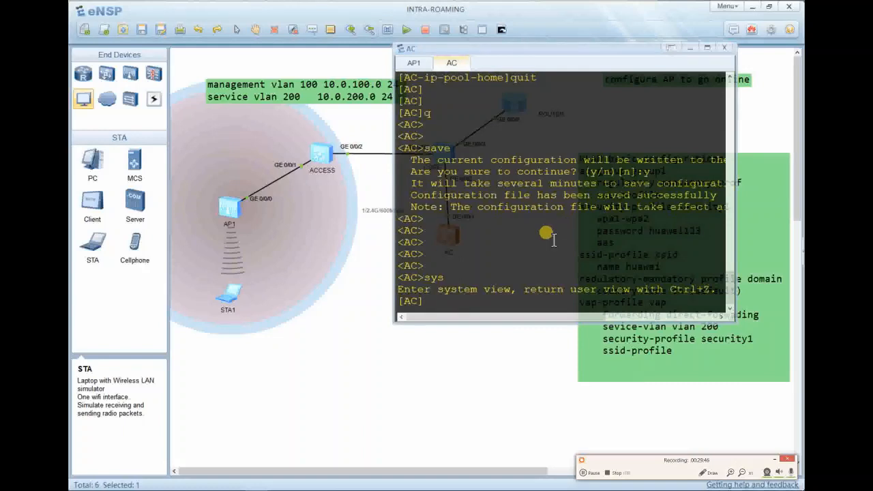
pyautogui.press('Return')
pyautogui.press('Return')
pyautogui.press('Return')
pyautogui.write('inter')
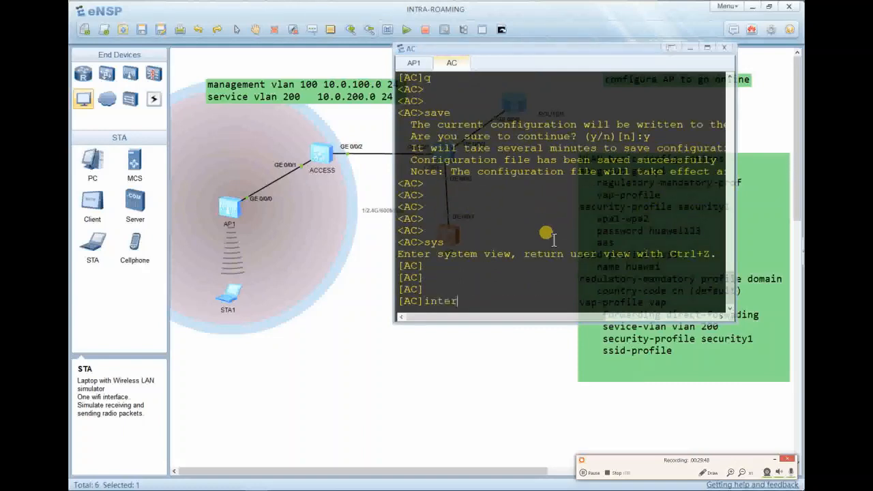
pyautogui.write('face vlan 200')
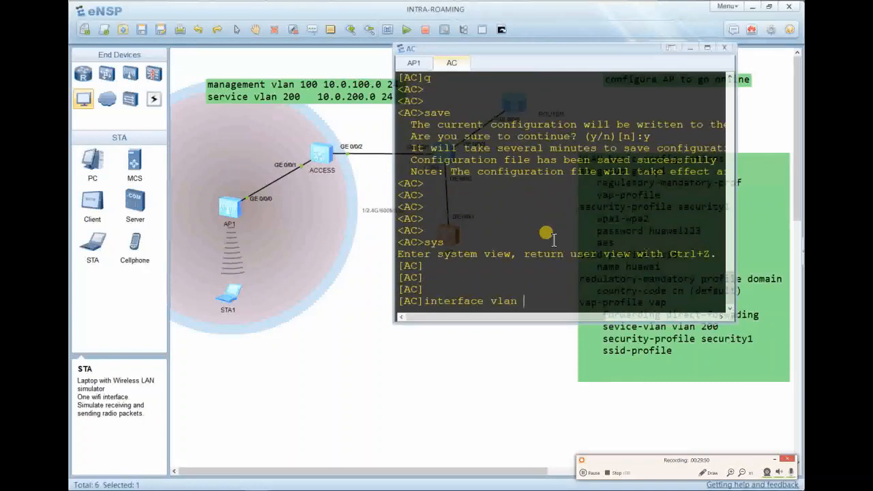
pyautogui.press('Return')
pyautogui.press('Return')
pyautogui.press('Return')
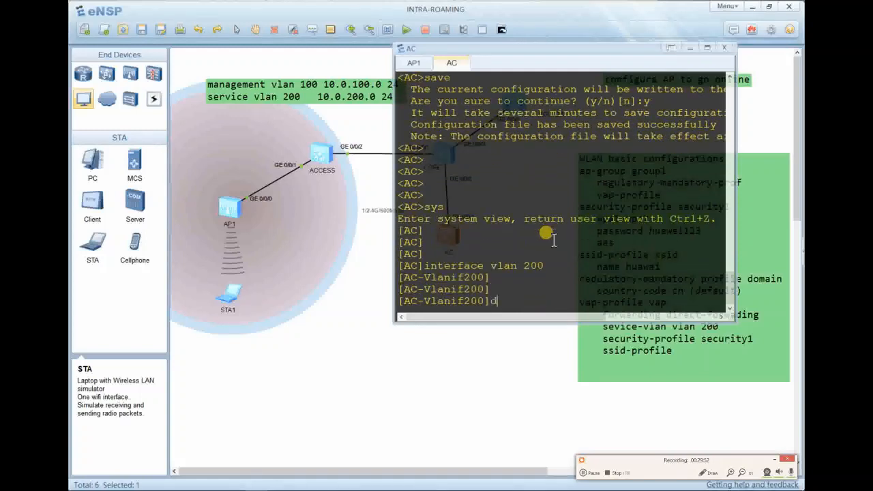
pyautogui.write('dis this')
pyautogui.press('Return')
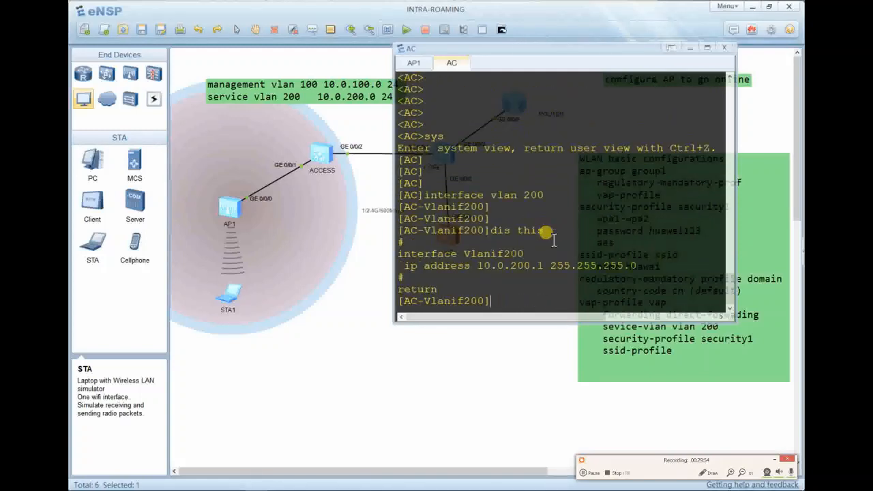
# Apply 'dhcp select global' on Vlanif200, verify it with 'dis this', and minimize the console.
pyautogui.write('dh')
pyautogui.press('Tab')
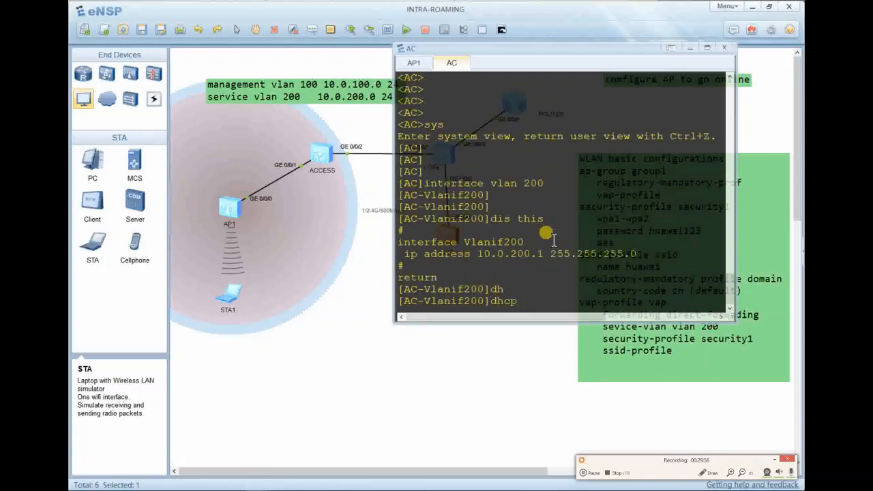
pyautogui.write('se')
pyautogui.press('Tab')
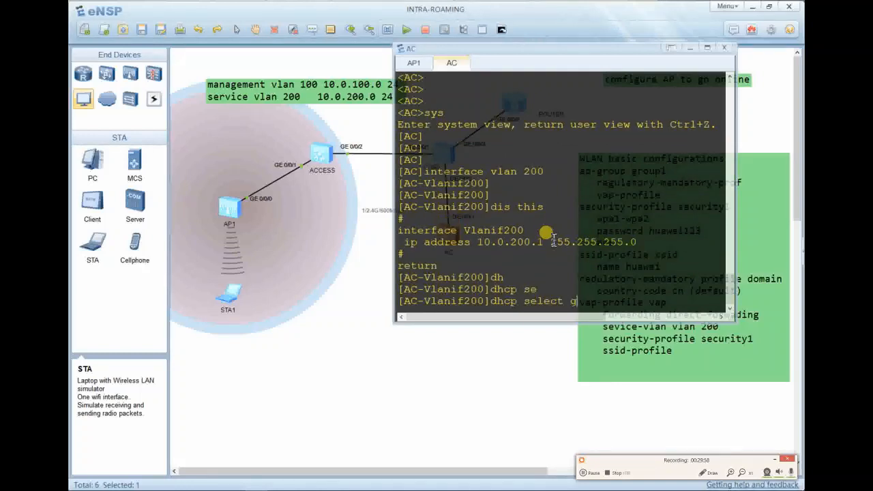
pyautogui.write('f')
pyautogui.press('Tab')
pyautogui.press('BackSpace')
pyautogui.press('BackSpace')
pyautogui.press('BackSpace')
pyautogui.write('g')
pyautogui.press('Tab')
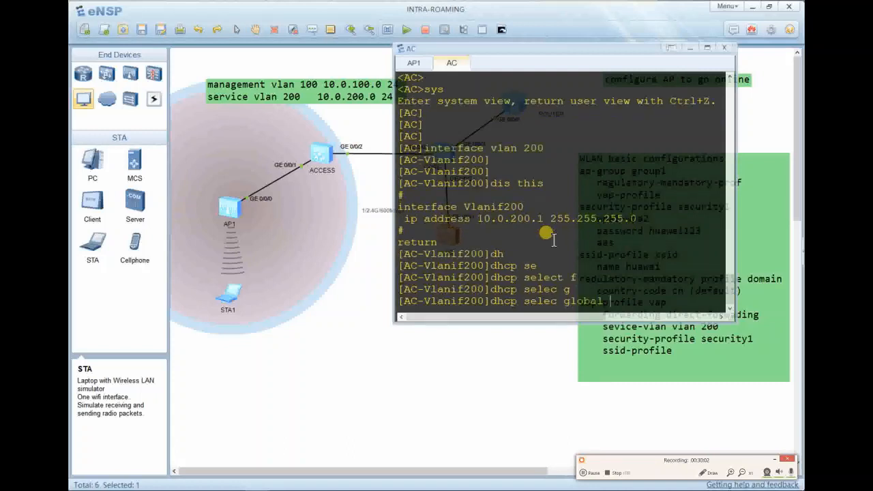
pyautogui.press('Return')
pyautogui.press('Return')
pyautogui.write('dis')
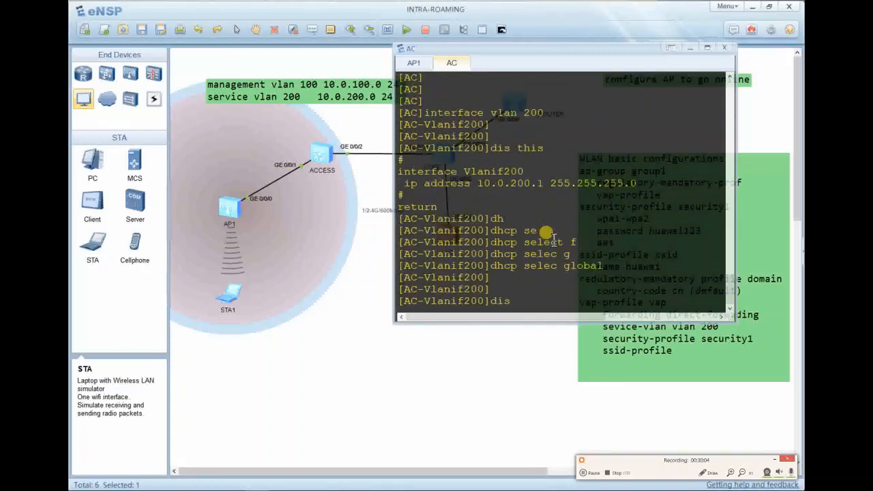
pyautogui.write(' this')
pyautogui.press('Return')
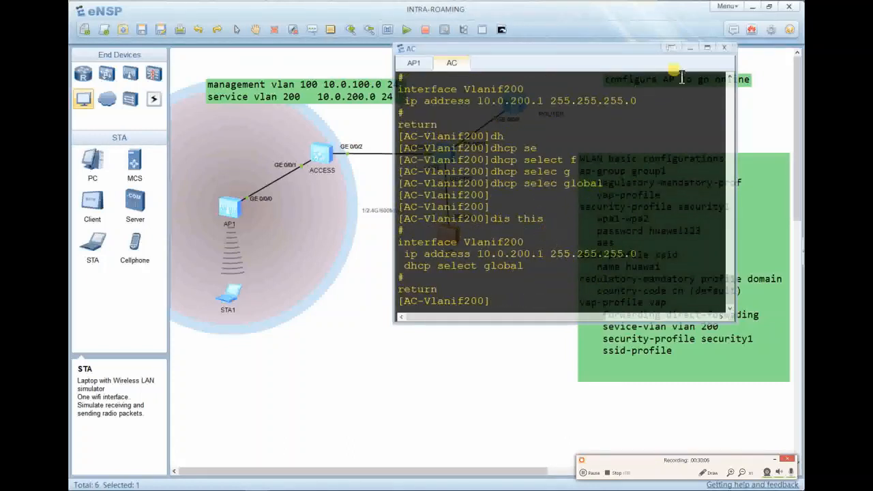
pyautogui.click(688, 46)
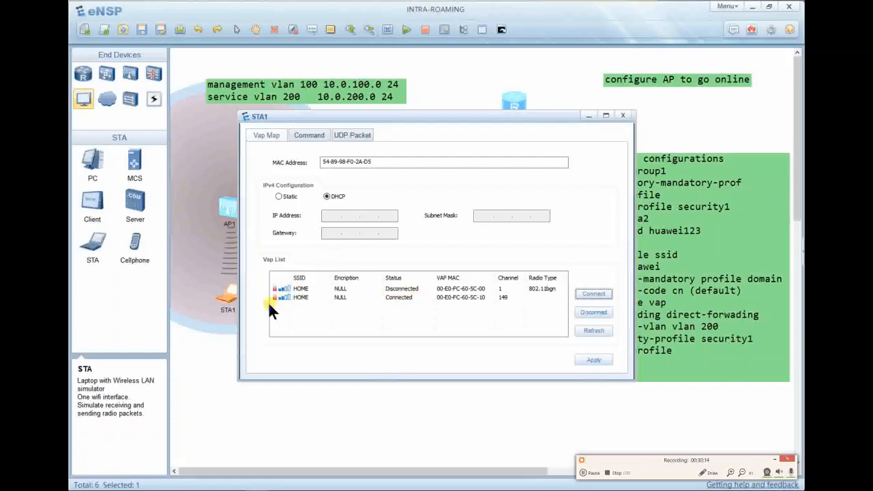
# Run ipconfig in STA1's Command tab to view its DHCP-assigned address.
pyautogui.click(318, 130)
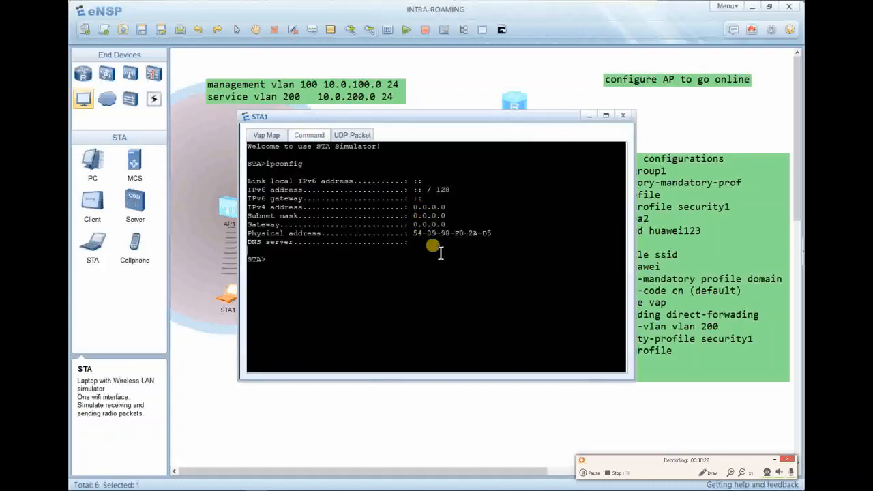
pyautogui.press('Return')
pyautogui.press('Return')
pyautogui.press('Return')
pyautogui.write('ipconfig')
pyautogui.press('Return')
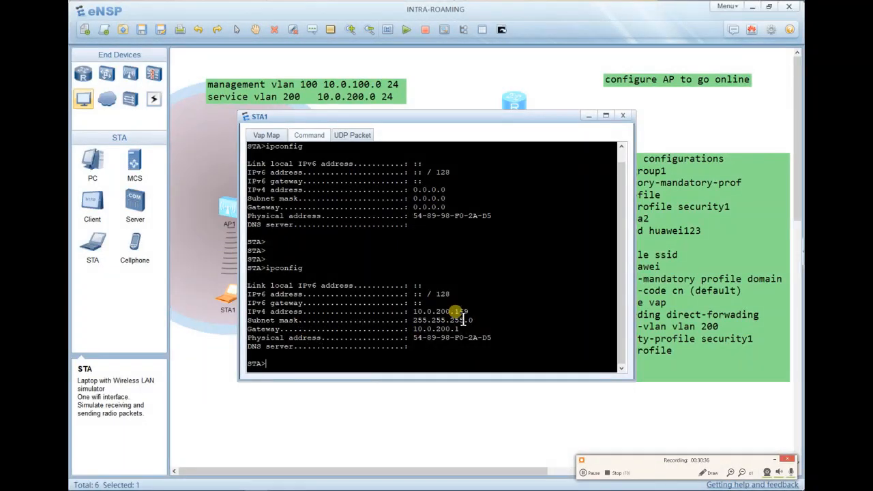
# Highlight gateway 10.0.200.1, the MAC address and IPv4 10.0.200.169, then clear the selection.
pyautogui.moveTo(461, 329); pyautogui.dragTo(414, 331)
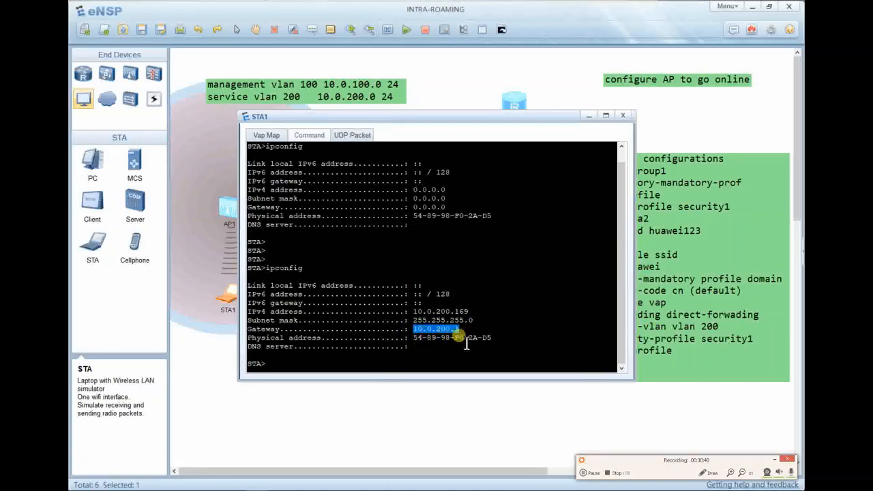
pyautogui.moveTo(489, 337); pyautogui.dragTo(412, 343)
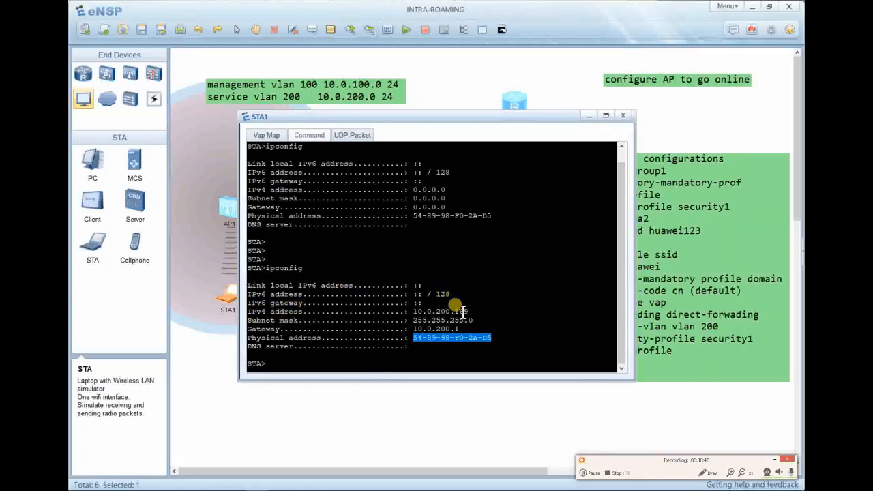
pyautogui.moveTo(469, 312); pyautogui.dragTo(413, 320)
pyautogui.moveTo(468, 262); pyautogui.dragTo(353, 195)
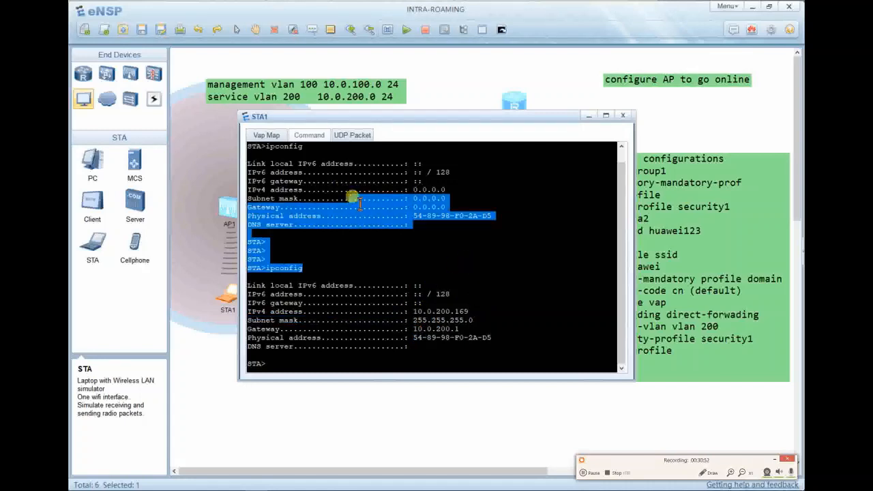
pyautogui.click(390, 243)
pyautogui.press('Return')
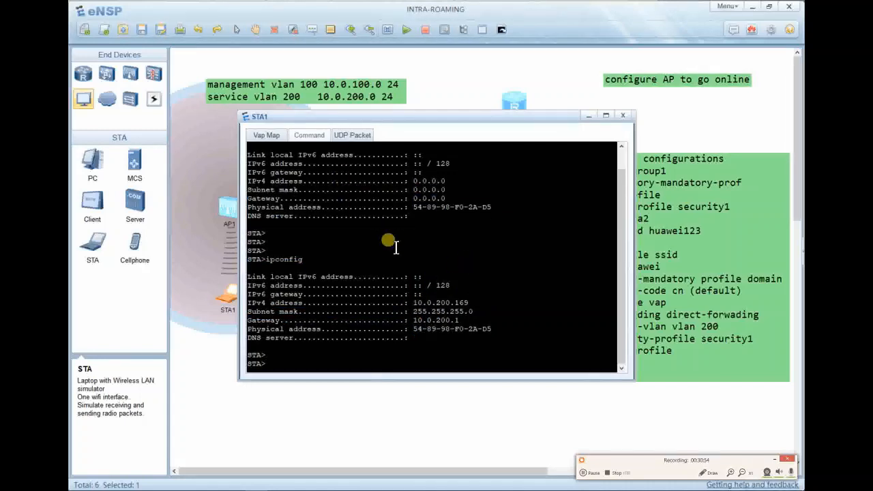
pyautogui.press('Return')
pyautogui.press('Return')
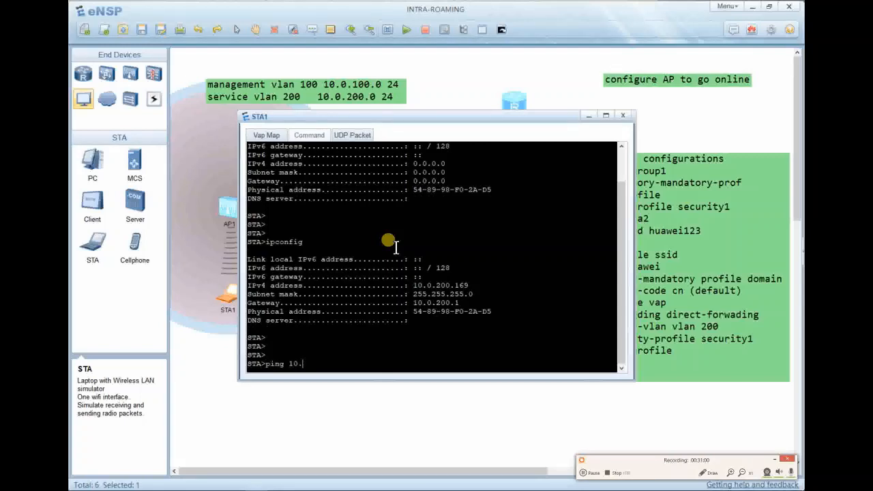
# Ping gateway 10.0.200.1 from STA1 twice; both runs time out with 100% loss.
pyautogui.write('ping 10.0.1')
pyautogui.press('BackSpace')
pyautogui.write('200.1')
pyautogui.press('Return')
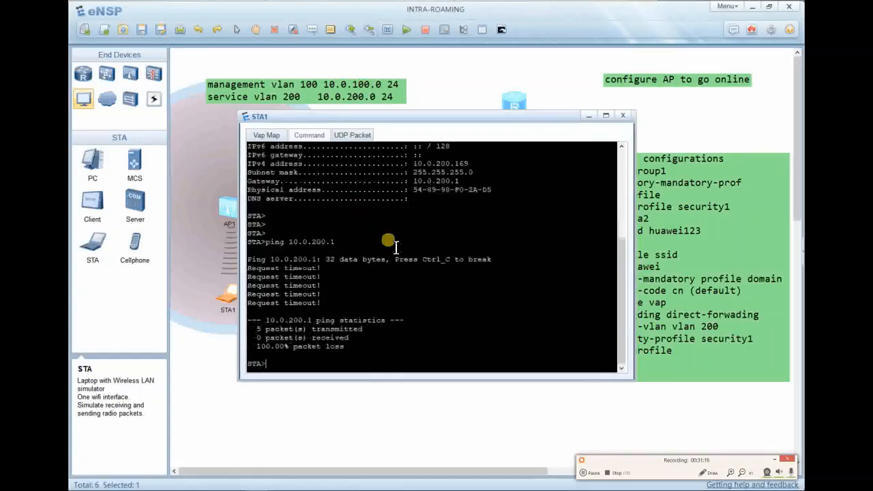
pyautogui.press('Up')
pyautogui.press('Return')
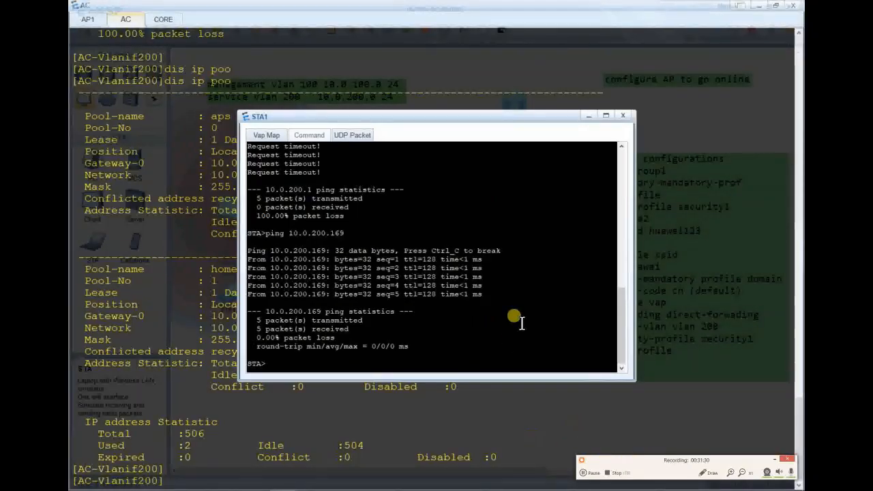
# Rerun the ping to 10.0.200.169, then minimize the STA1 and AC console windows.
pyautogui.press('Up')
pyautogui.press('Return')
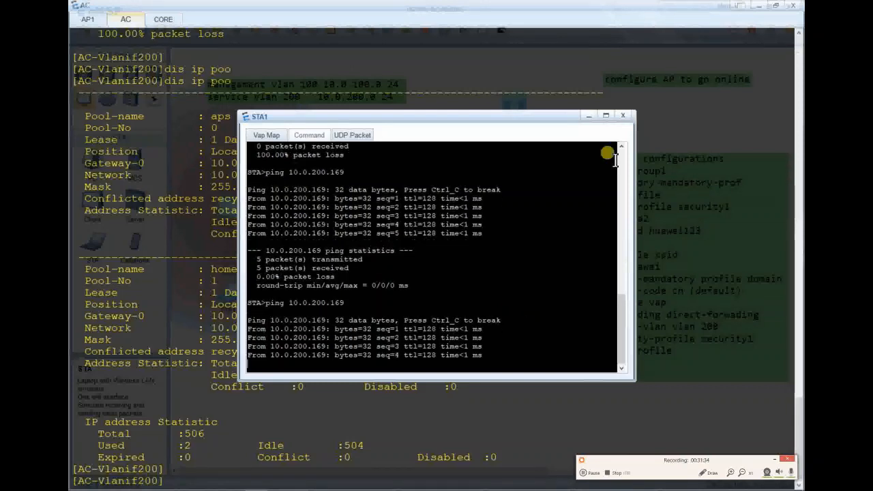
pyautogui.click(588, 117)
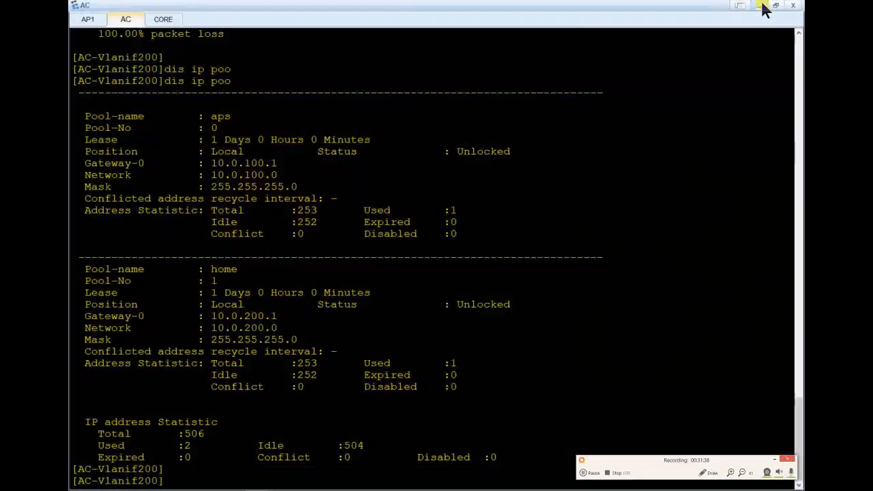
pyautogui.click(763, 7)
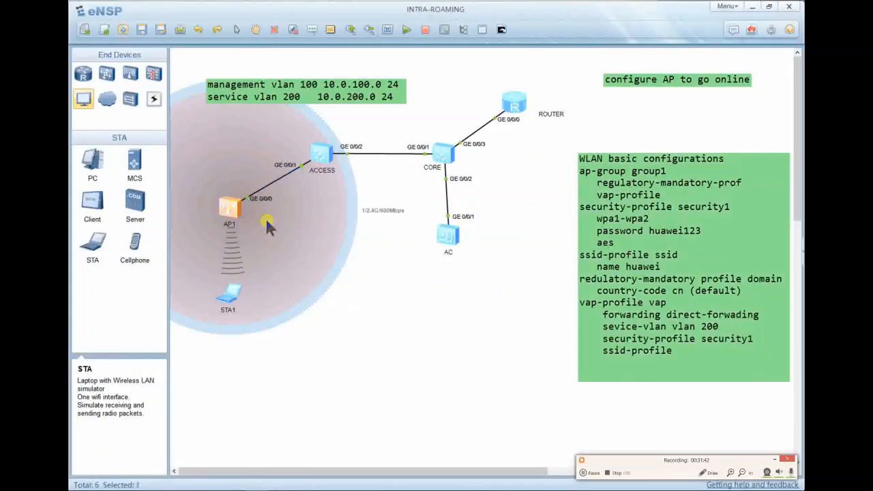
# Move AP1 below the ACCESS switch and check STA1's HOME connection in its Vap Map.
pyautogui.moveTo(234, 208); pyautogui.dragTo(313, 270)
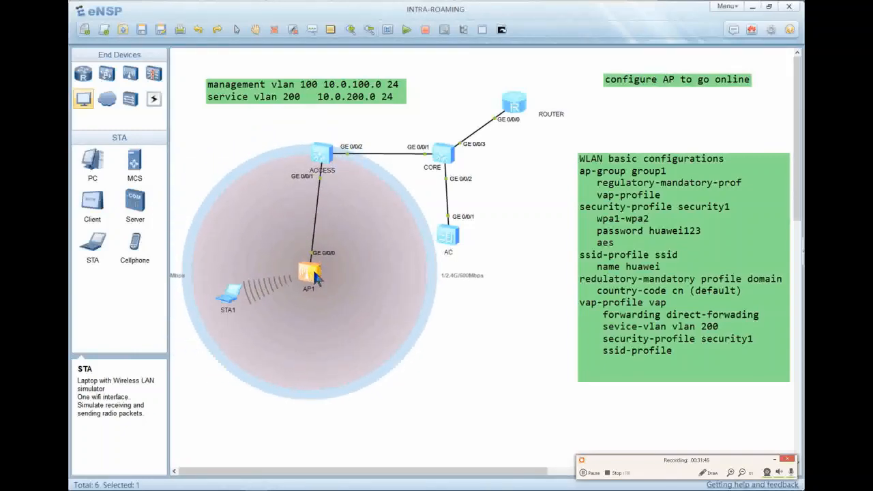
pyautogui.doubleClick(229, 296)
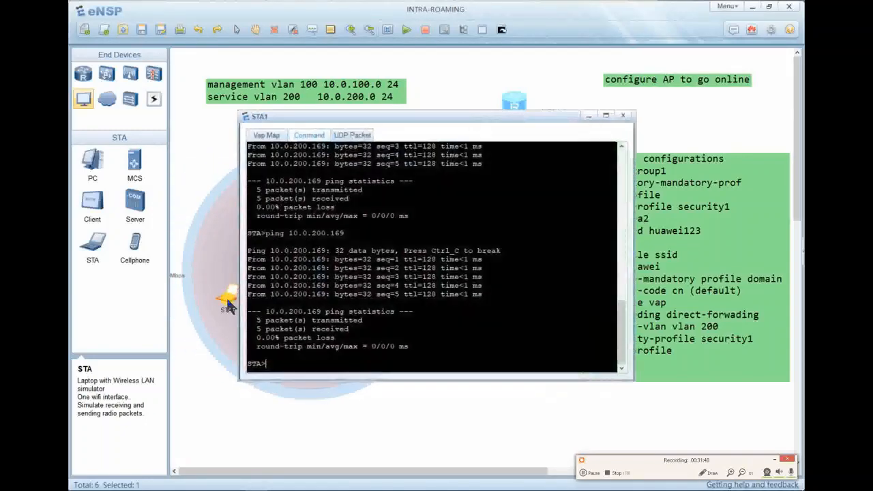
pyautogui.click(267, 134)
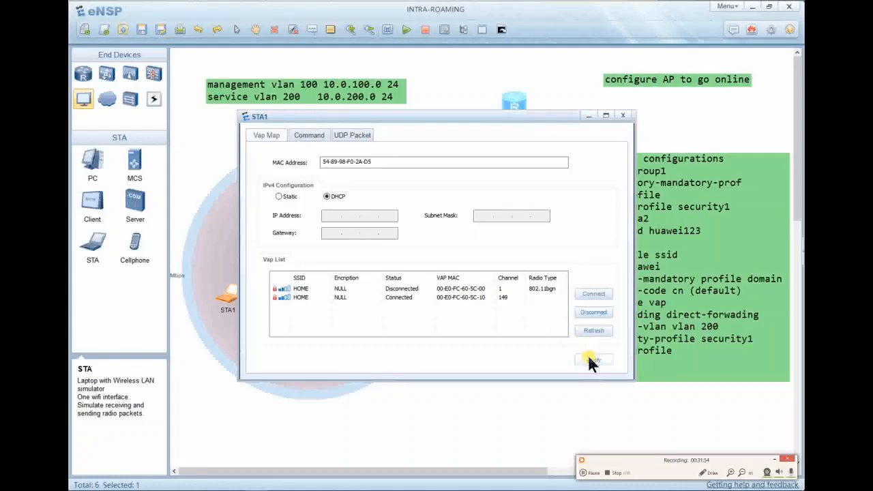
# Ping gateway 10.0.200.1 from STA1 again, then close STA1's window.
pyautogui.click(315, 134)
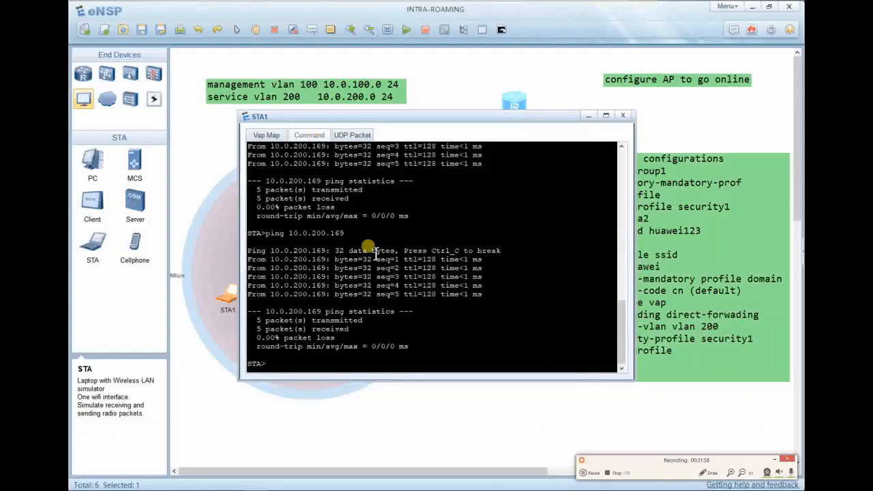
pyautogui.press('Up')
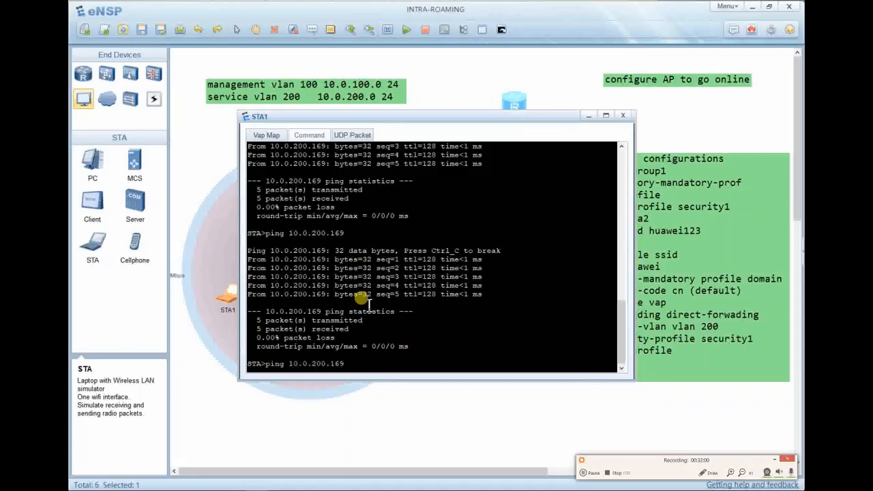
pyautogui.press('BackSpace')
pyautogui.press('BackSpace')
pyautogui.press('Return')
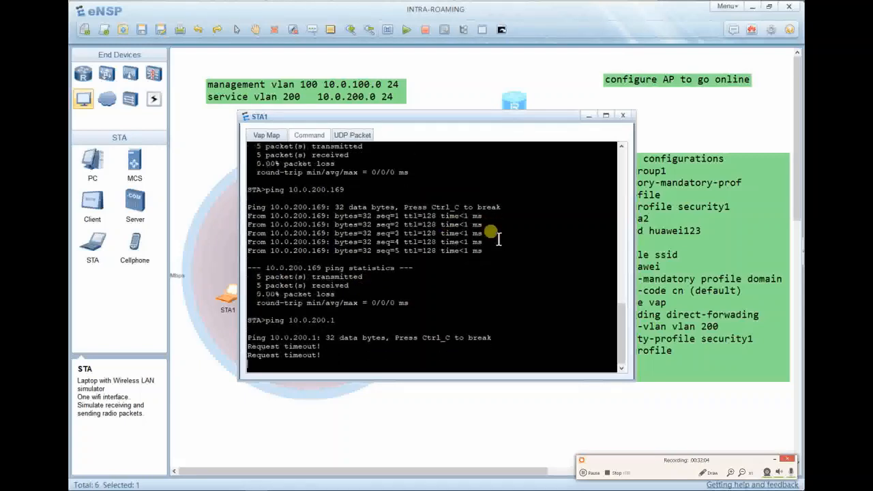
pyautogui.click(622, 119)
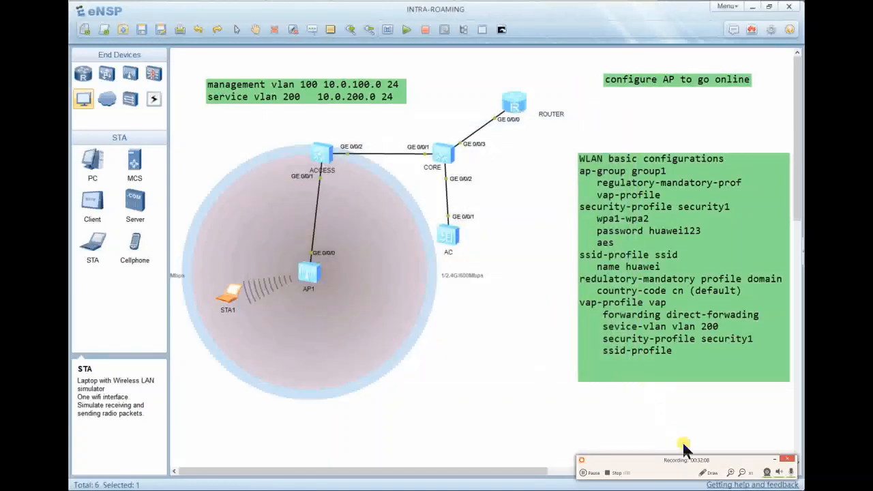